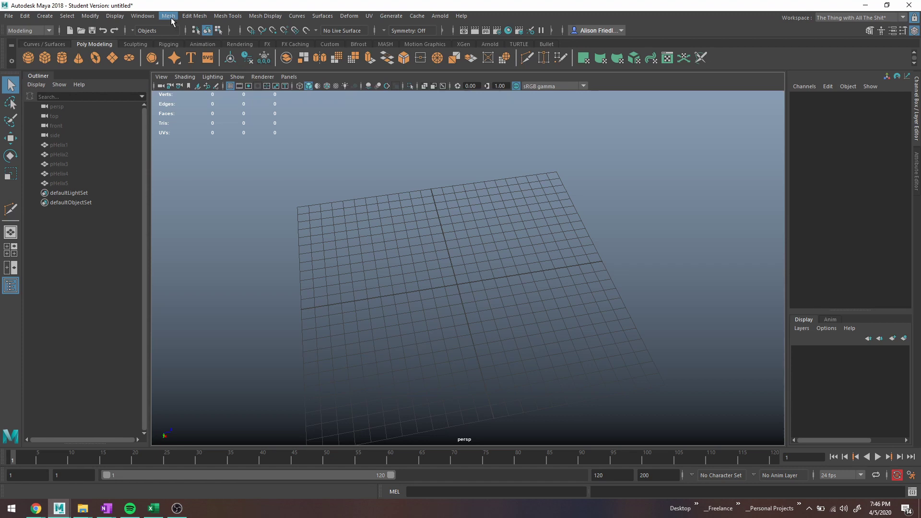
Create a polygon helix near the grid's centre, about 10.9 units high and 9.5 units wide
{"action": "left_click", "coordinate": [52, 17]}
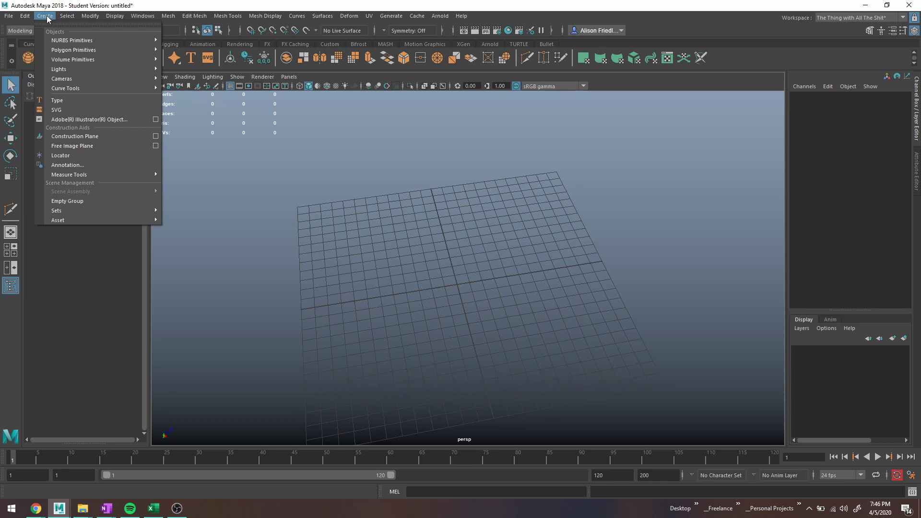
{"action": "mouse_move", "coordinate": [119, 49]}
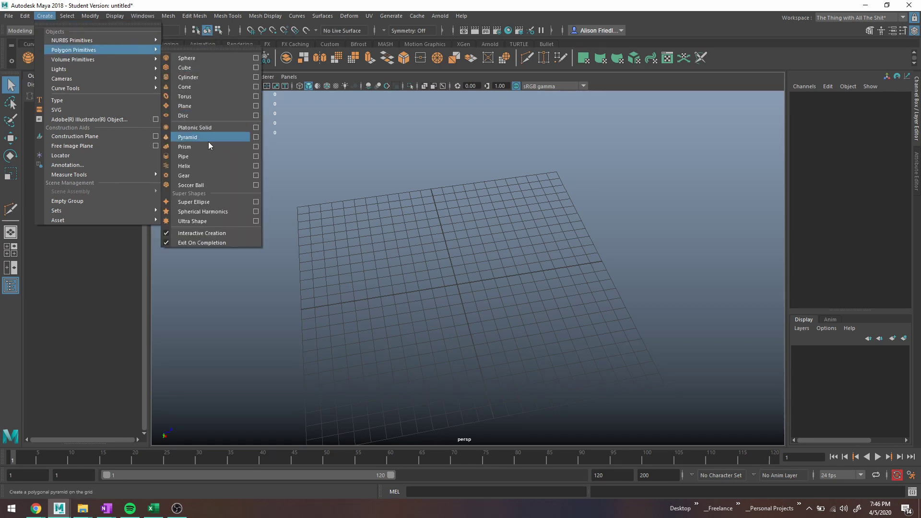
{"action": "left_click", "coordinate": [201, 166]}
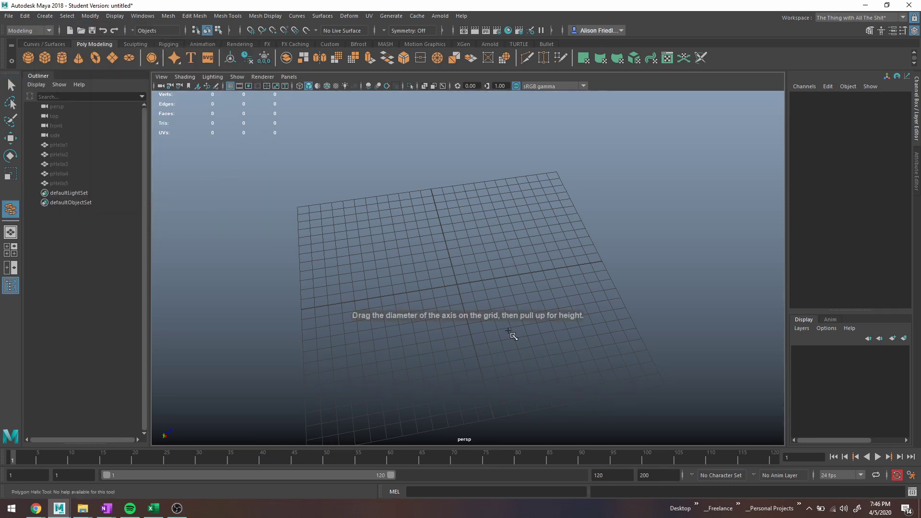
{"action": "left_click_drag", "start_coordinate": [502, 323], "coordinate": [502, 317]}
{"action": "left_click_drag", "start_coordinate": [509, 279], "coordinate": [546, 235]}
{"action": "scroll", "coordinate": [546, 235], "scroll_direction": "down", "scroll_amount": 2}
{"action": "scroll", "coordinate": [606, 216], "scroll_direction": "up", "scroll_amount": 5}
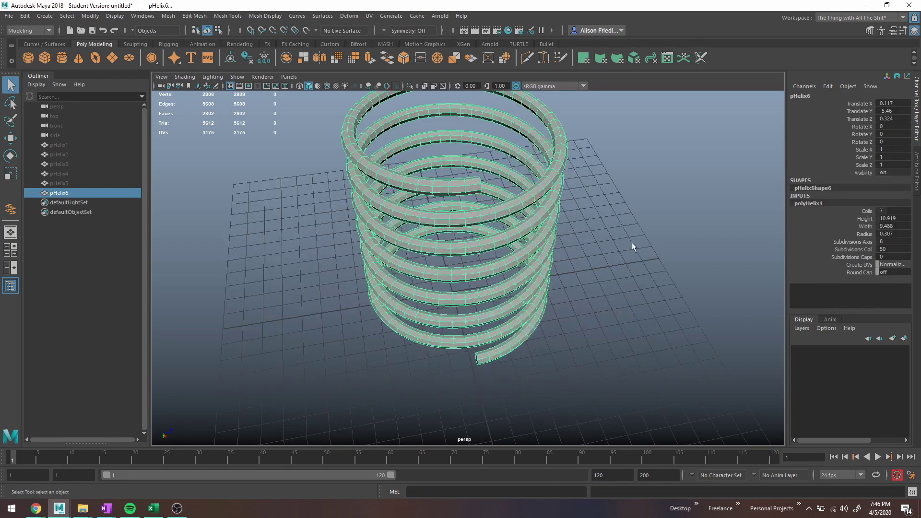
{"action": "left_click_drag", "start_coordinate": [609, 210], "coordinate": [668, 229], "text": "alt"}
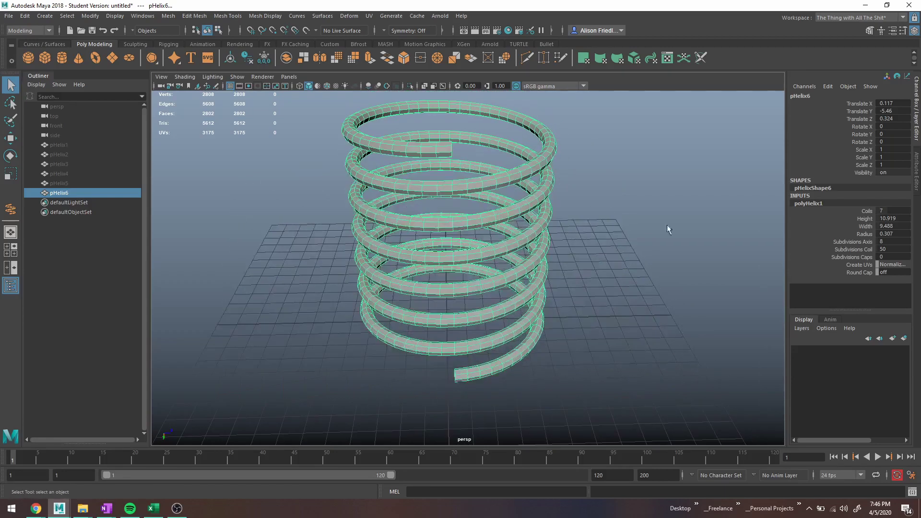
{"action": "left_click", "coordinate": [917, 105]}
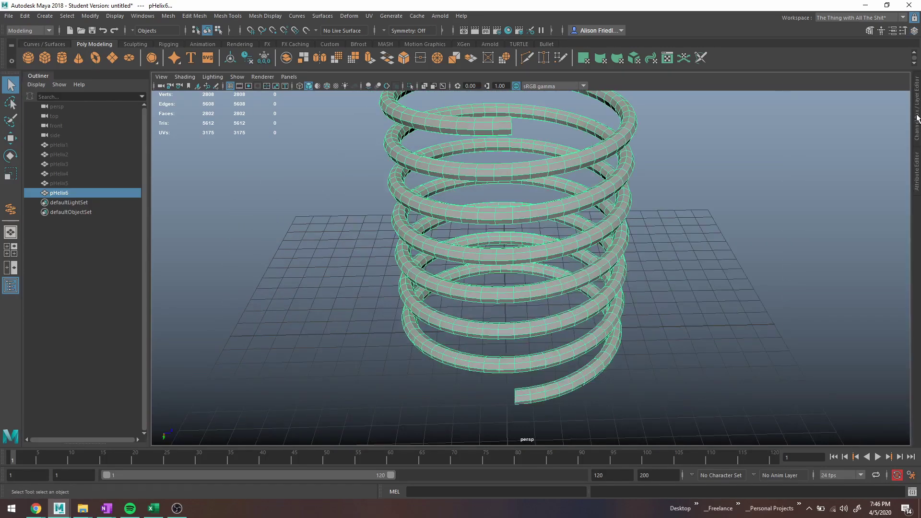
{"action": "left_click", "coordinate": [917, 118]}
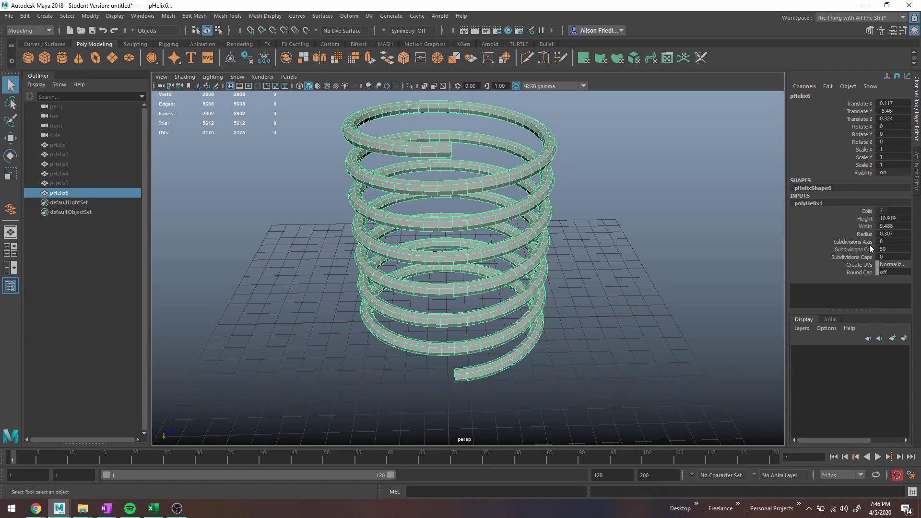
Set the helix's Subdivisions Axis to 6 and lower its Subdivisions Coil to 30 and finally 20
{"action": "double_click", "coordinate": [885, 242]}
{"action": "key", "text": "Return"}
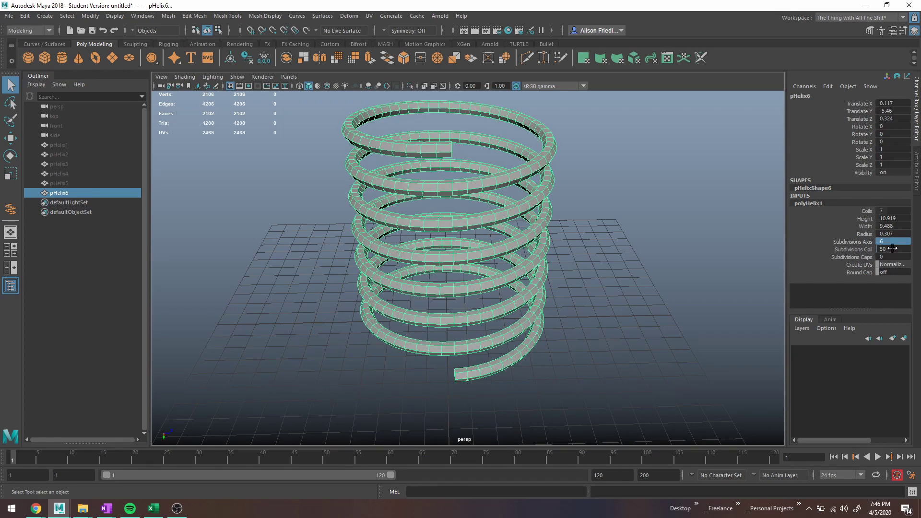
{"action": "double_click", "coordinate": [893, 249]}
{"action": "type", "text": "30"}
{"action": "key", "text": "Return"}
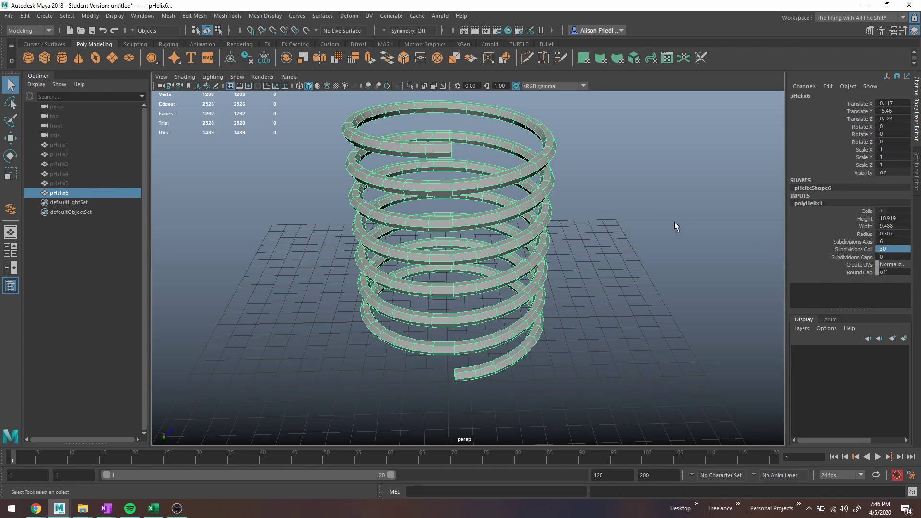
{"action": "double_click", "coordinate": [891, 247]}
{"action": "key", "text": "Return"}
Examine the segmentation of the helix's upper coils up close from several angles
{"action": "scroll", "coordinate": [595, 223], "scroll_direction": "up", "scroll_amount": 5}
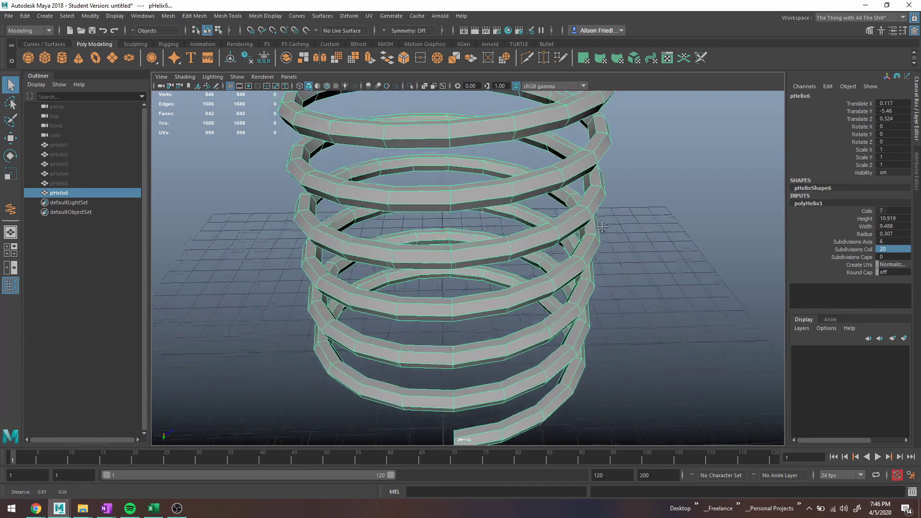
{"action": "middle_click_drag", "start_coordinate": [595, 223], "coordinate": [642, 291], "text": "alt"}
{"action": "left_click_drag", "start_coordinate": [642, 290], "coordinate": [620, 263], "text": "alt"}
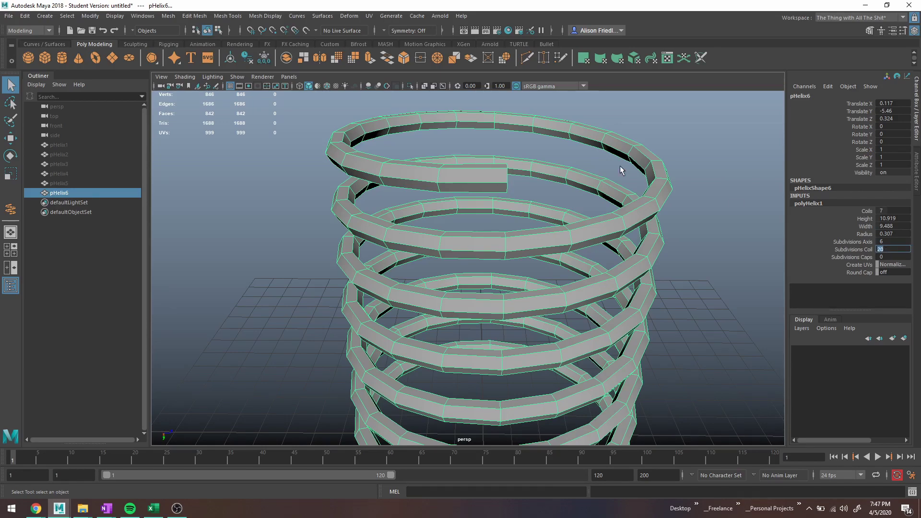
{"action": "left_click_drag", "start_coordinate": [622, 171], "coordinate": [639, 160], "text": "alt"}
{"action": "middle_click_drag", "start_coordinate": [639, 161], "coordinate": [610, 224], "text": "alt"}
{"action": "scroll", "coordinate": [611, 224], "scroll_direction": "up", "scroll_amount": 2}
{"action": "left_click_drag", "start_coordinate": [611, 224], "coordinate": [613, 203], "text": "alt"}
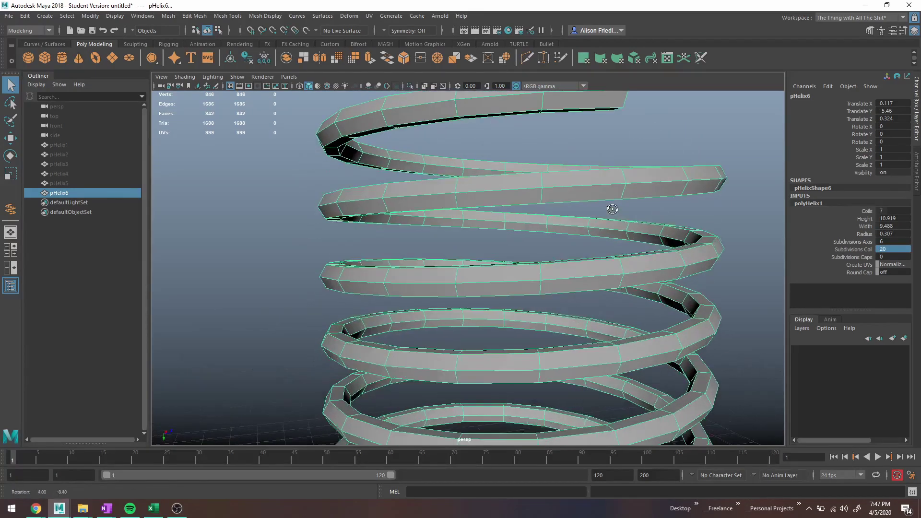
{"action": "middle_click_drag", "start_coordinate": [614, 198], "coordinate": [592, 252], "text": "alt"}
{"action": "left_click_drag", "start_coordinate": [591, 253], "coordinate": [583, 224], "text": "alt"}
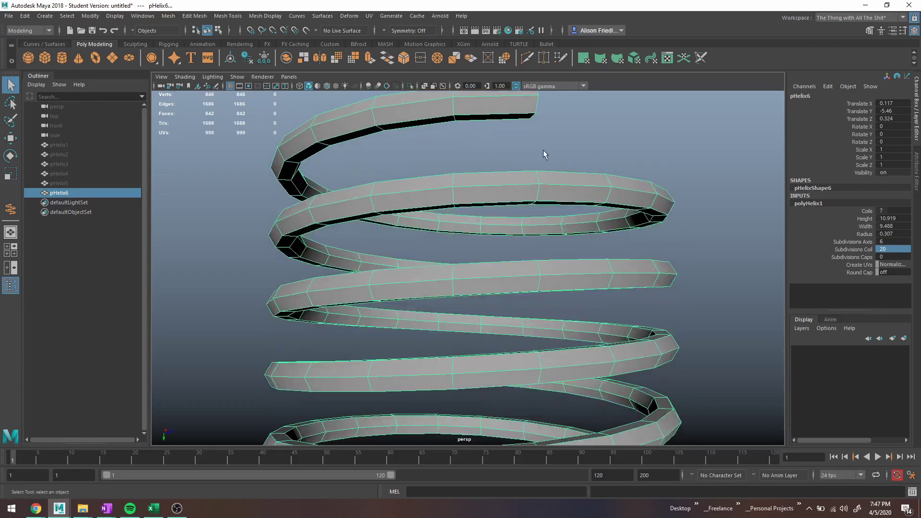
{"action": "middle_click_drag", "start_coordinate": [537, 141], "coordinate": [526, 179], "text": "alt"}
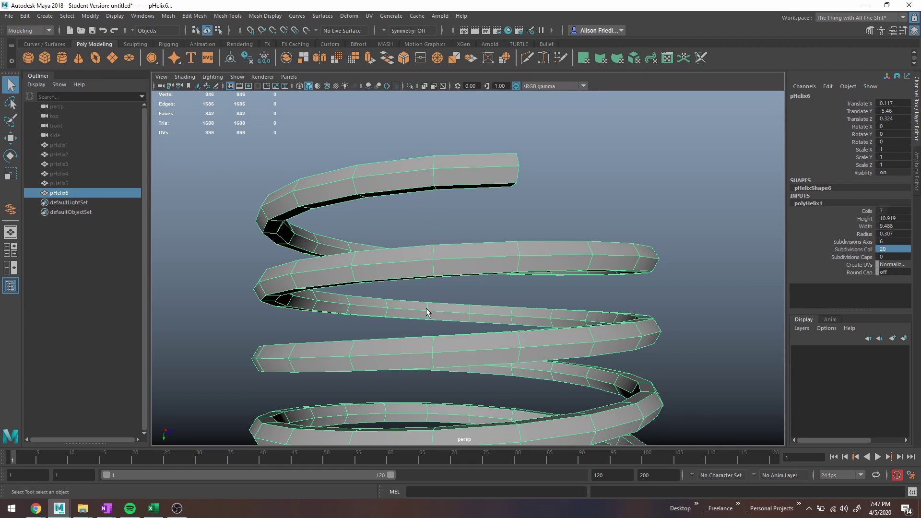
Try Subdivisions Coil values of 15, 13 and 12 on the helix and return it to 20
{"action": "left_click", "coordinate": [888, 250]}
{"action": "type", "text": "15"}
{"action": "key", "text": "Return"}
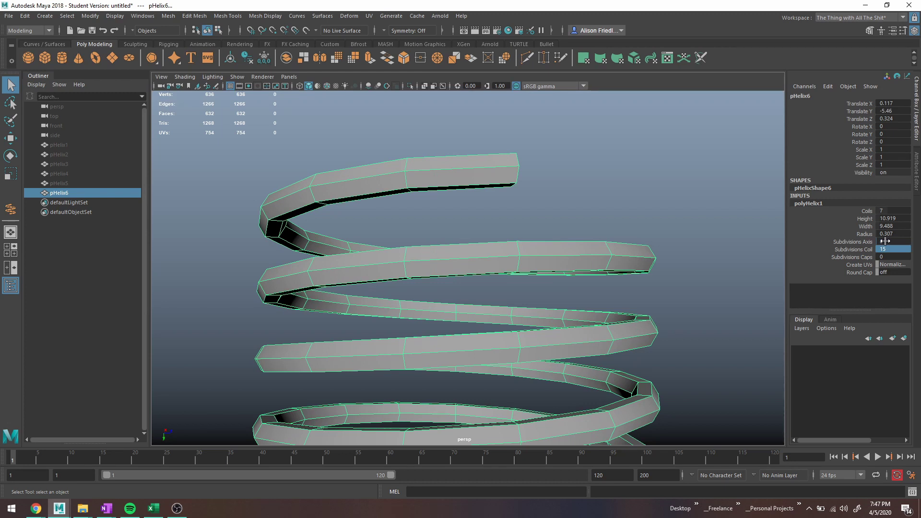
{"action": "left_click", "coordinate": [895, 247]}
{"action": "type", "text": "13"}
{"action": "key", "text": "Return"}
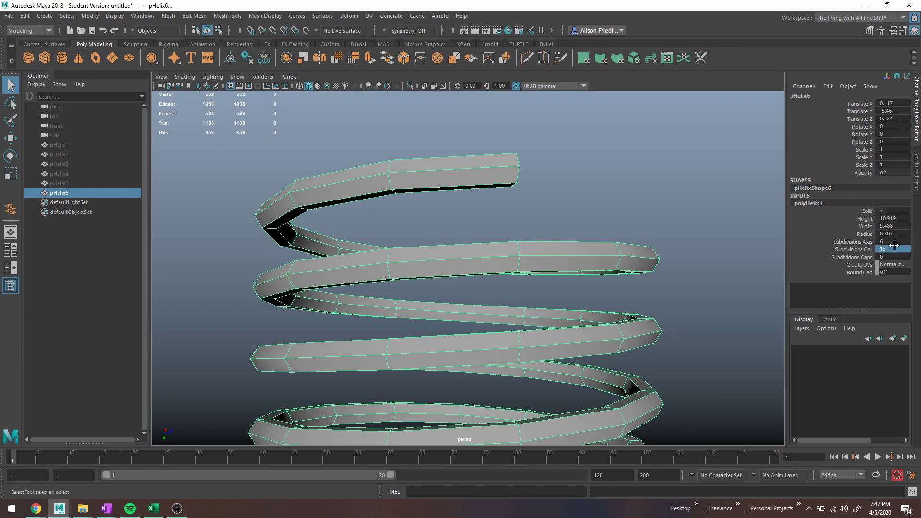
{"action": "left_click", "coordinate": [892, 249]}
{"action": "type", "text": "12"}
{"action": "key", "text": "Return"}
{"action": "left_click", "coordinate": [891, 248]}
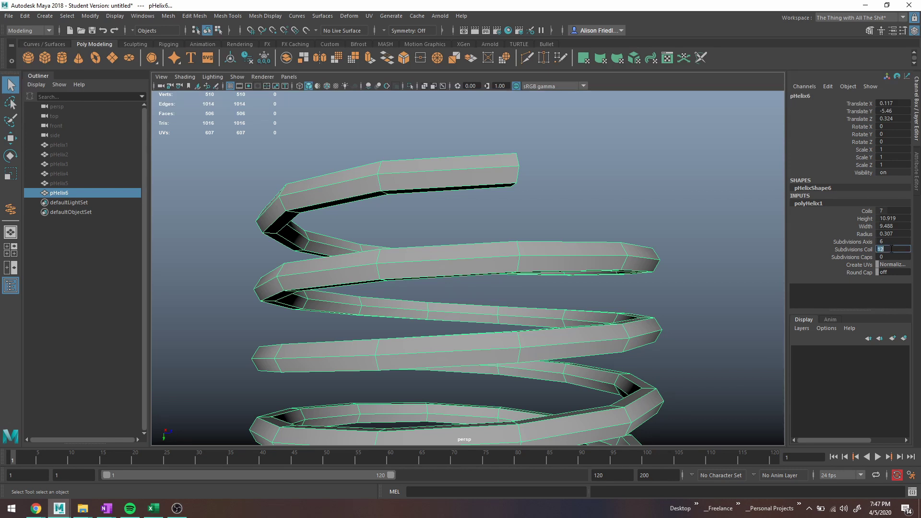
{"action": "type", "text": "20"}
{"action": "key", "text": "Return"}
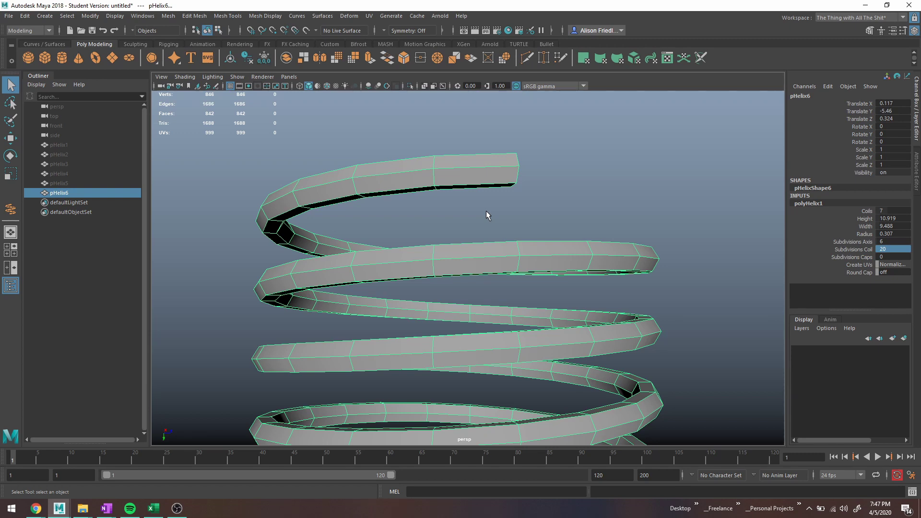
Set the helix's Subdivisions Axis to 8
{"action": "left_click_drag", "start_coordinate": [499, 223], "coordinate": [519, 263], "text": "alt"}
{"action": "middle_click_drag", "start_coordinate": [519, 264], "coordinate": [512, 152], "text": "alt"}
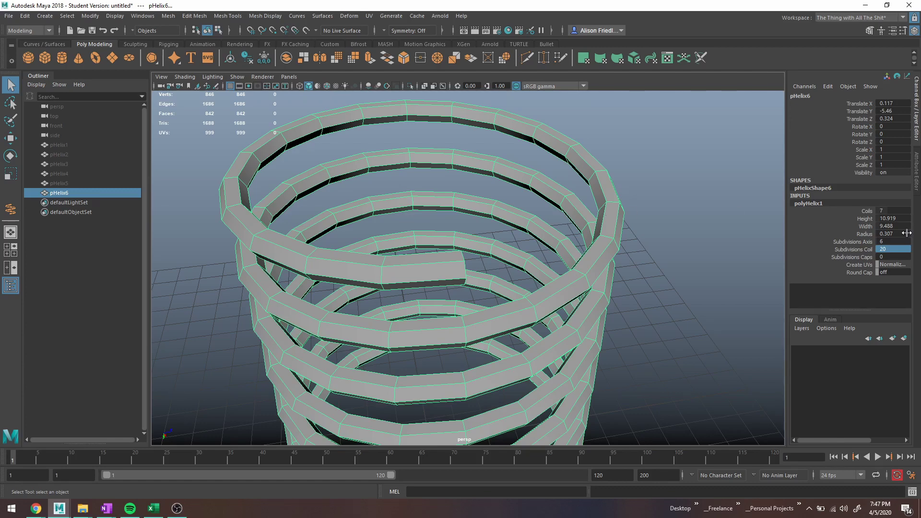
{"action": "left_click", "coordinate": [890, 241]}
{"action": "type", "text": "8"}
{"action": "key", "text": "Return"}
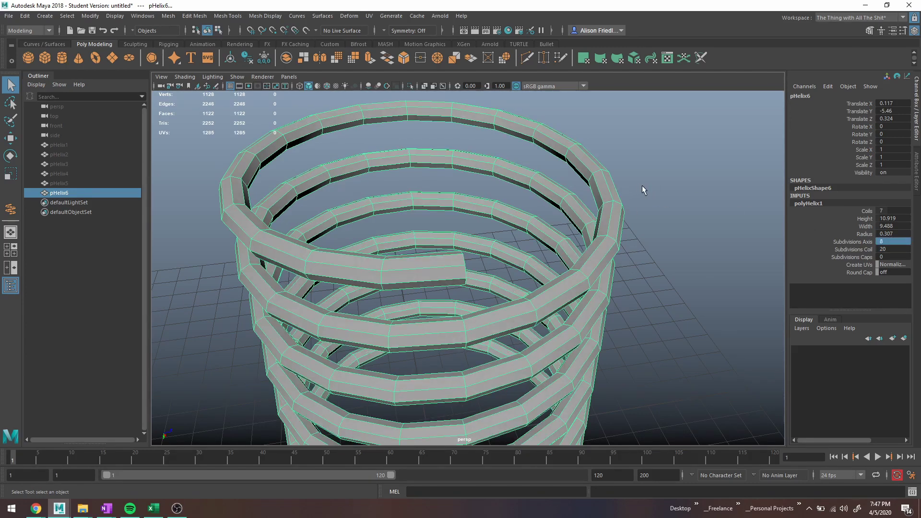
Select the face loop along the upper inner side of the coils, check it in wireframe display, and delete it
{"action": "right_click_drag", "start_coordinate": [602, 182], "coordinate": [603, 190]}
{"action": "left_click_drag", "start_coordinate": [603, 191], "coordinate": [604, 195], "text": "alt"}
{"action": "left_click", "coordinate": [605, 198]}
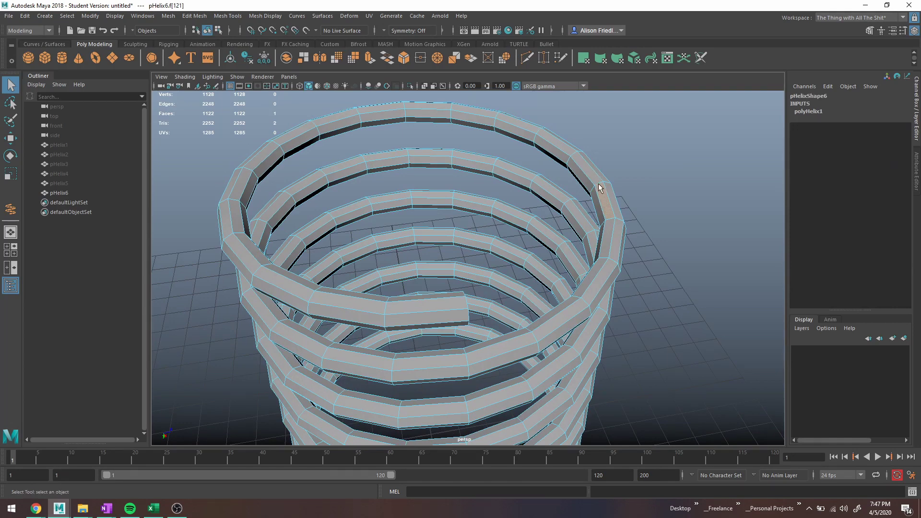
{"action": "double_click", "coordinate": [594, 177], "text": "shift"}
{"action": "key", "text": "4"}
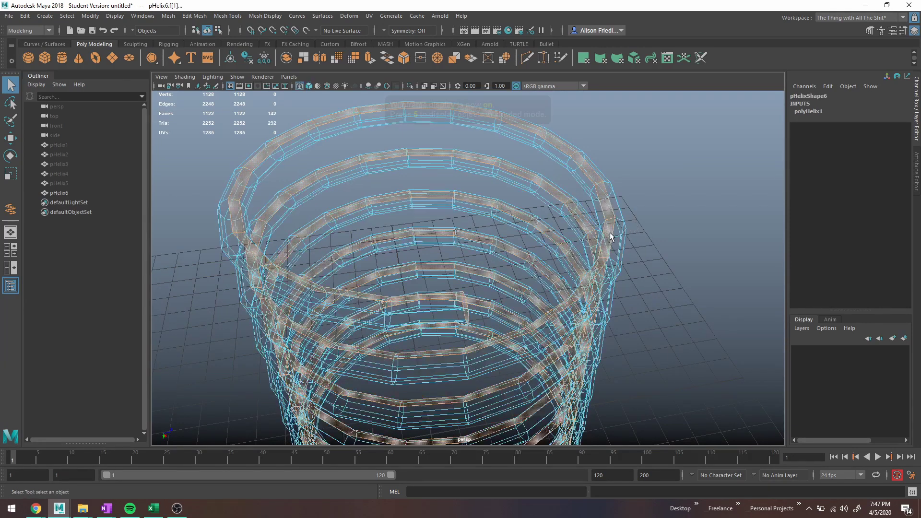
{"action": "middle_click_drag", "start_coordinate": [552, 339], "coordinate": [543, 256], "text": "alt"}
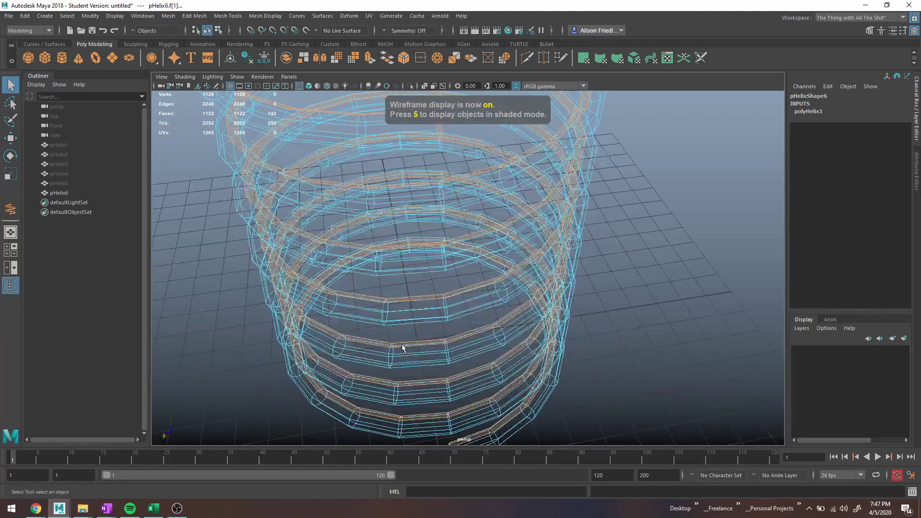
{"action": "middle_click_drag", "start_coordinate": [472, 326], "coordinate": [473, 221], "text": "alt"}
{"action": "middle_click_drag", "start_coordinate": [472, 173], "coordinate": [474, 255], "text": "alt"}
{"action": "key", "text": "5"}
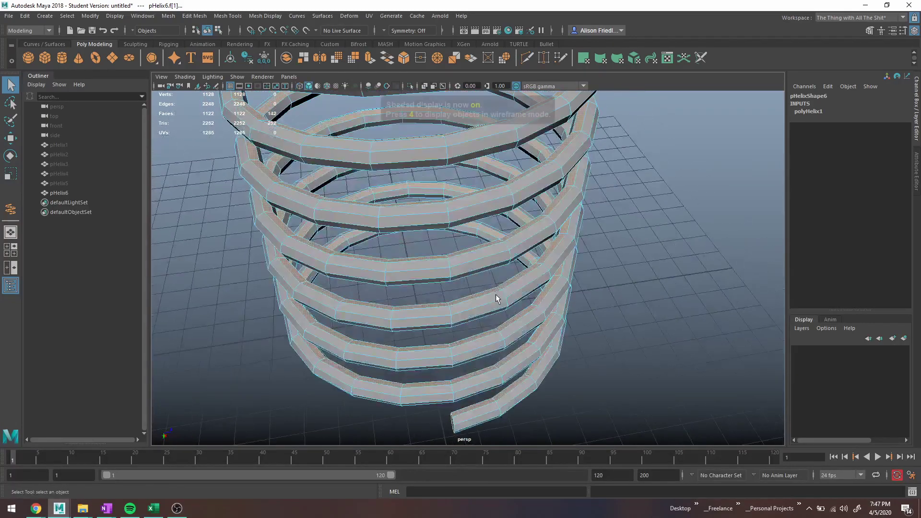
{"action": "middle_click_drag", "start_coordinate": [530, 231], "coordinate": [528, 320], "text": "alt"}
{"action": "key", "text": "Delete"}
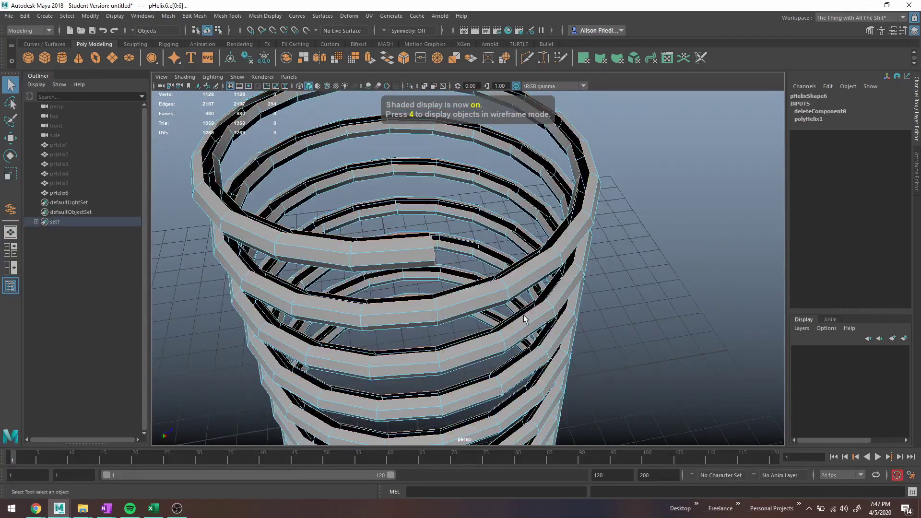
Delete the face loop running along the lower inner side of the helix's coils
{"action": "left_click_drag", "start_coordinate": [572, 310], "coordinate": [591, 267], "text": "alt"}
{"action": "middle_click_drag", "start_coordinate": [591, 268], "coordinate": [533, 366], "text": "alt"}
{"action": "left_click_drag", "start_coordinate": [538, 268], "coordinate": [554, 260], "text": "alt"}
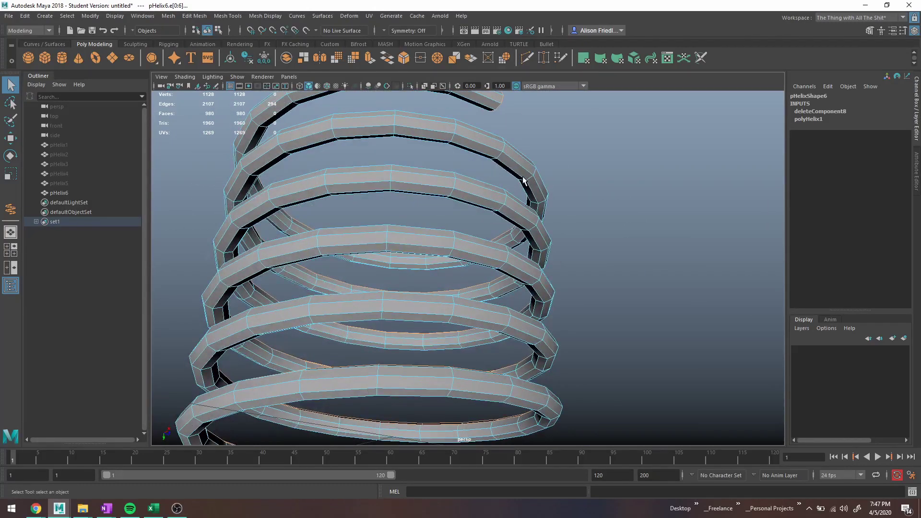
{"action": "left_click_drag", "start_coordinate": [520, 174], "coordinate": [552, 177], "text": "alt"}
{"action": "left_click", "coordinate": [554, 165]}
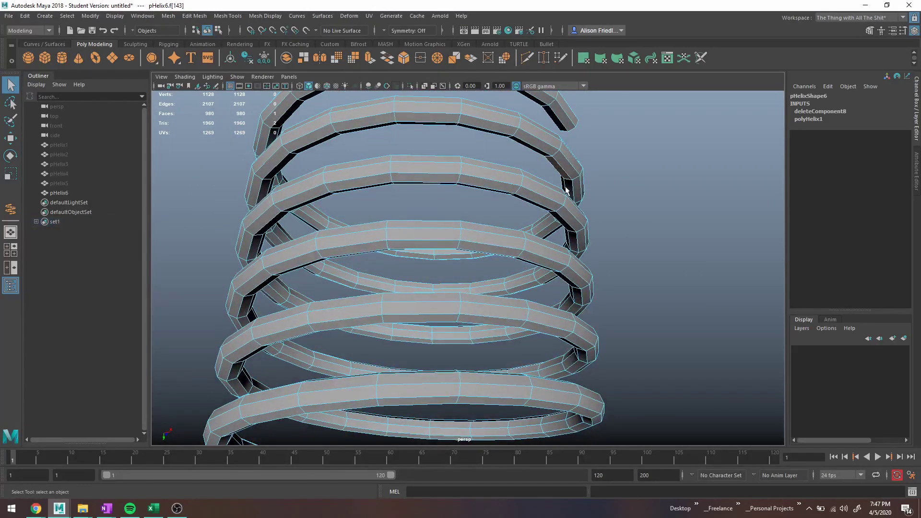
{"action": "double_click", "coordinate": [566, 187], "text": "shift"}
{"action": "key", "text": "Delete"}
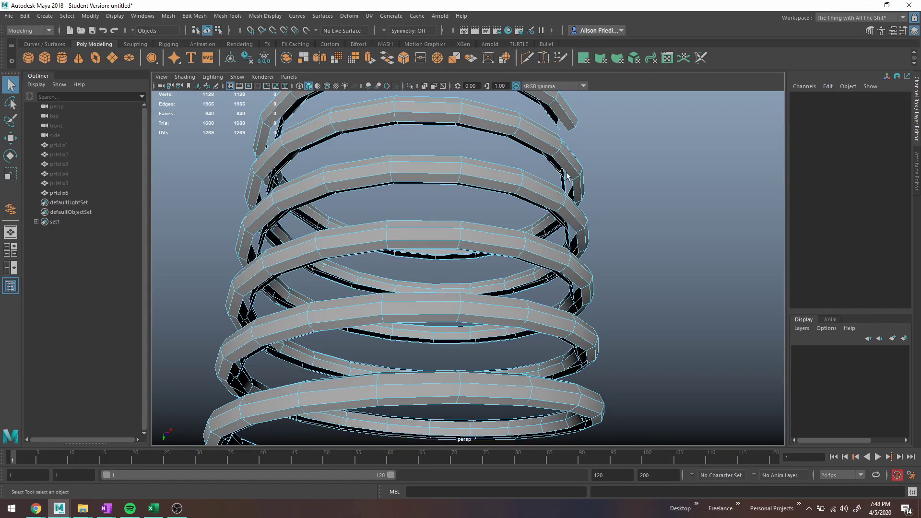
Select the two remaining inward-facing face loops, check them in wireframe display, and delete them, leaving only the coils' outer half
{"action": "left_click", "coordinate": [559, 171]}
{"action": "left_click_drag", "start_coordinate": [565, 182], "coordinate": [569, 189], "text": "alt"}
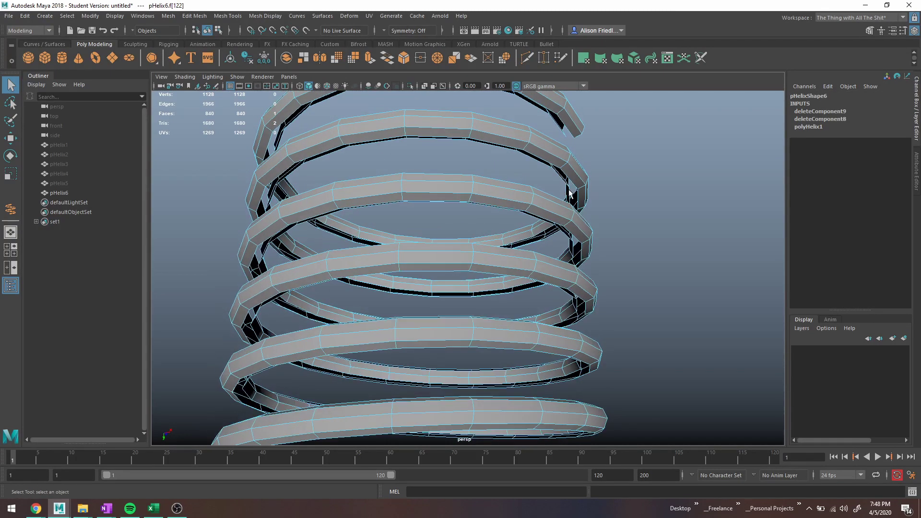
{"action": "double_click", "coordinate": [572, 244], "text": "shift"}
{"action": "left_click_drag", "start_coordinate": [574, 247], "coordinate": [460, 163], "text": "alt"}
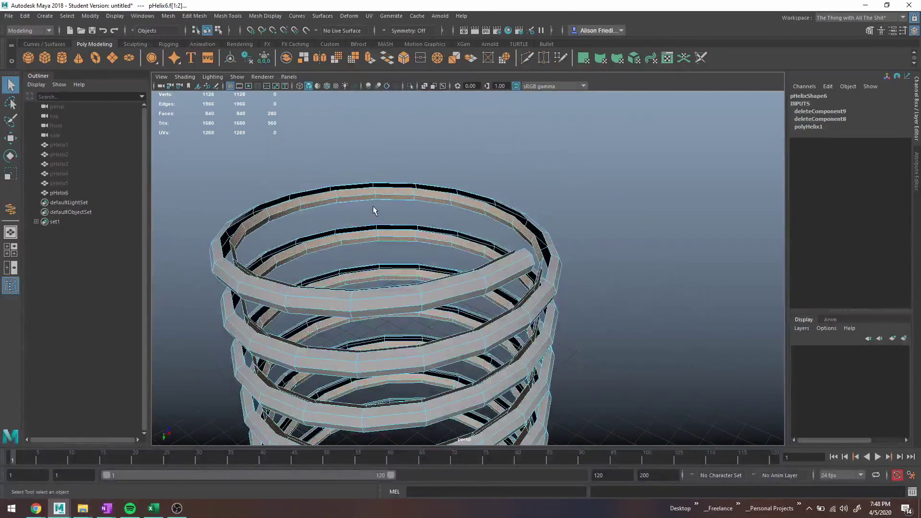
{"action": "key", "text": "4"}
{"action": "left_click_drag", "start_coordinate": [410, 237], "coordinate": [415, 227], "text": "alt"}
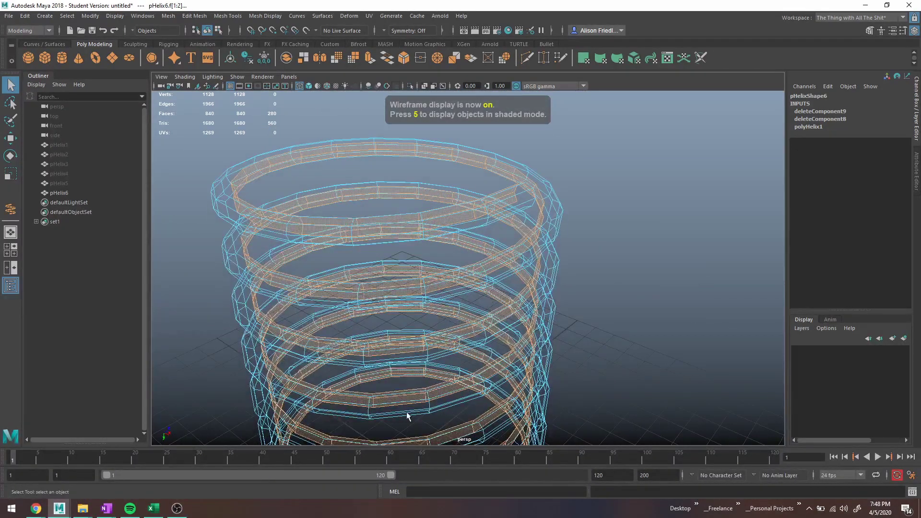
{"action": "key", "text": "5"}
{"action": "mouse_move", "coordinate": [501, 262]}
{"action": "left_mouse_down", "text": "alt"}
{"action": "mouse_move", "coordinate": [459, 243]}
{"action": "mouse_move", "coordinate": [348, 261]}
{"action": "left_mouse_up", "text": "alt"}
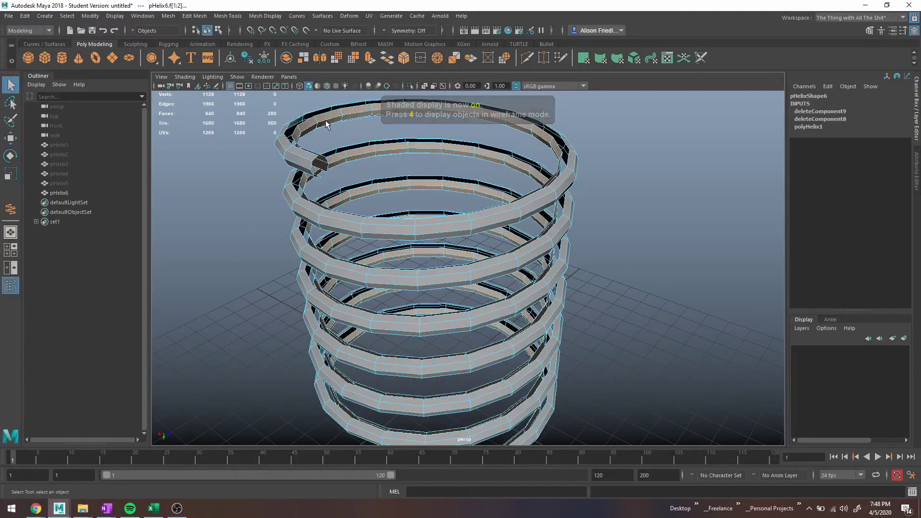
{"action": "key", "text": "Delete"}
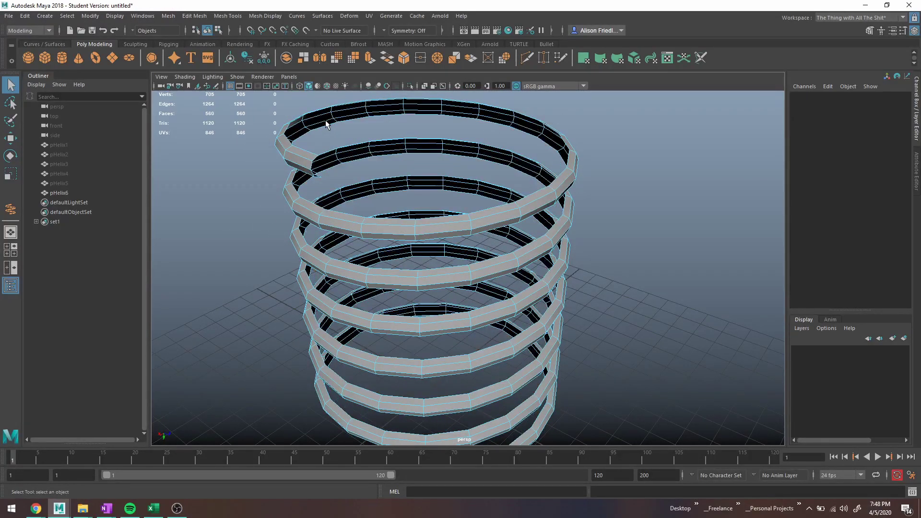
Append a polygon face bridging the gap between the helix's upper end segment and the coil directly below it
{"action": "left_click_drag", "start_coordinate": [415, 201], "coordinate": [382, 176], "text": "alt"}
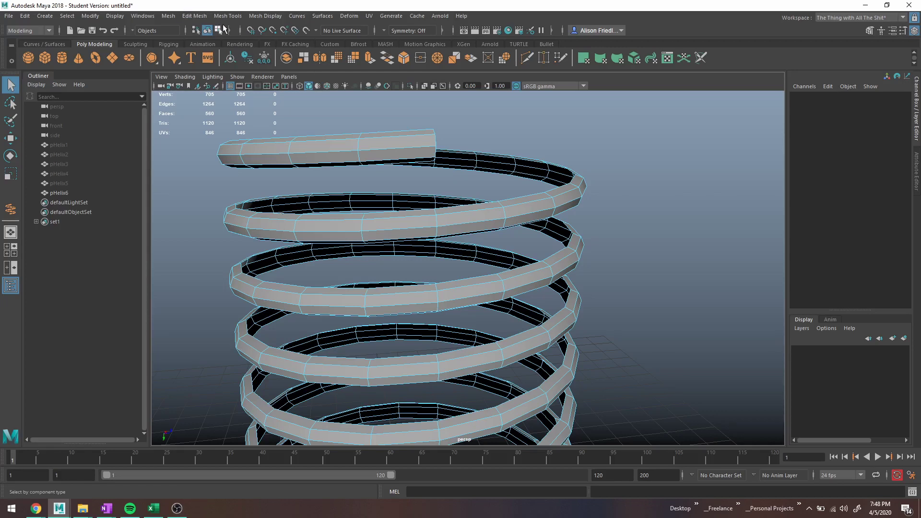
{"action": "left_click", "coordinate": [225, 16]}
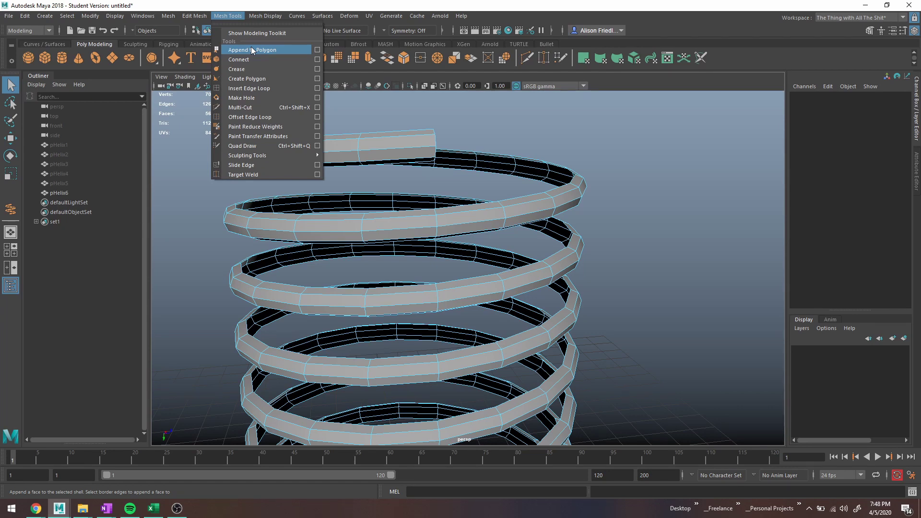
{"action": "left_click", "coordinate": [252, 49]}
{"action": "left_click_drag", "start_coordinate": [406, 175], "coordinate": [442, 209], "text": "alt"}
{"action": "left_click", "coordinate": [391, 117]}
{"action": "left_click", "coordinate": [399, 232]}
{"action": "key", "text": "Return"}
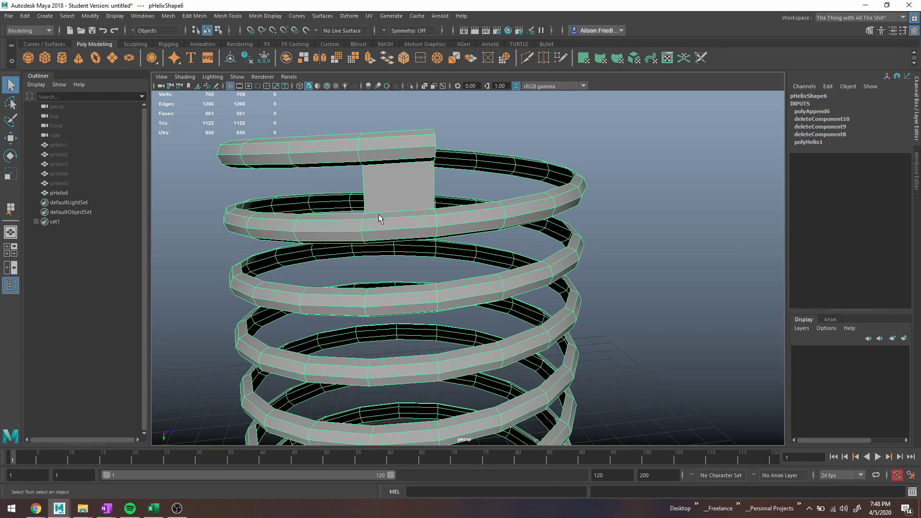
Append a polygon face between the helix's lower end segment and the coil directly above it
{"action": "middle_click_drag", "start_coordinate": [410, 286], "coordinate": [408, 191], "text": "alt"}
{"action": "scroll", "coordinate": [408, 319], "scroll_direction": "down", "scroll_amount": 2}
{"action": "middle_click_drag", "start_coordinate": [462, 351], "coordinate": [436, 278], "text": "alt"}
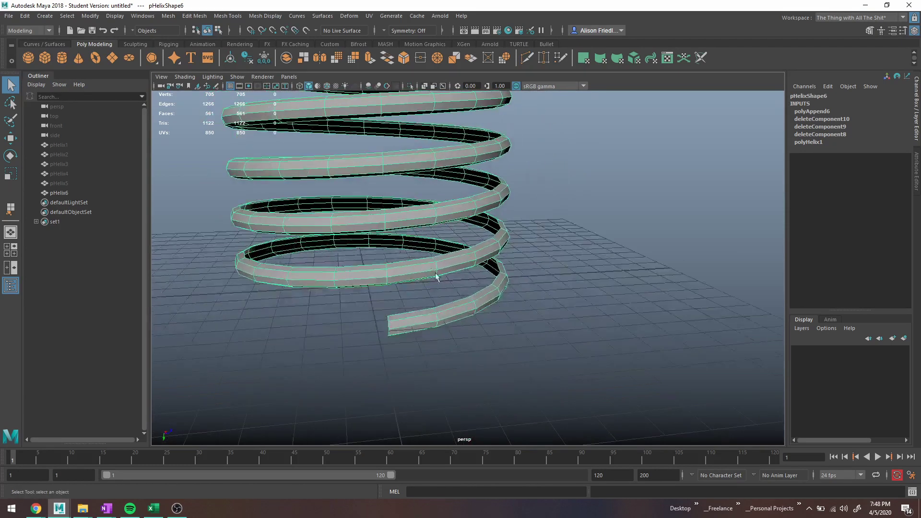
{"action": "scroll", "coordinate": [438, 282], "scroll_direction": "up", "scroll_amount": 2}
{"action": "left_click_drag", "start_coordinate": [424, 352], "coordinate": [390, 292], "text": "alt"}
{"action": "key", "text": "g"}
{"action": "left_click", "coordinate": [390, 322]}
{"action": "left_click", "coordinate": [398, 333]}
{"action": "left_click", "coordinate": [380, 250]}
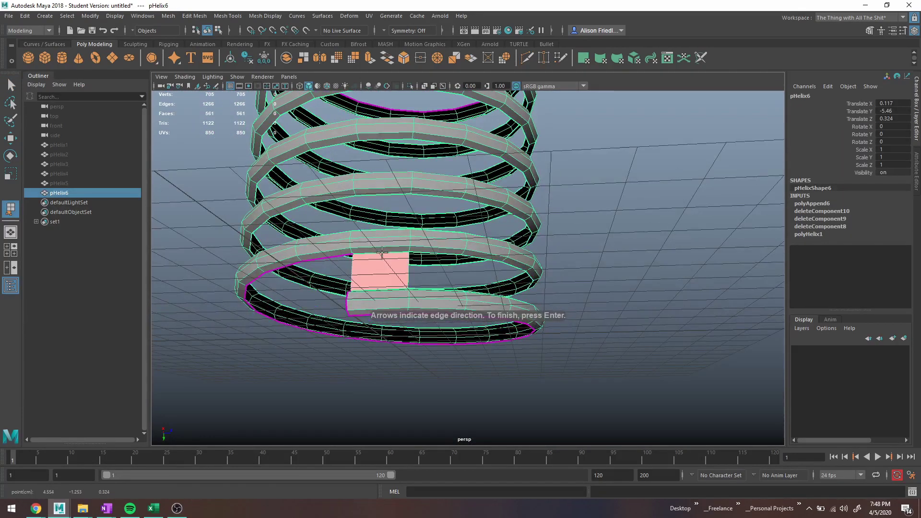
{"action": "key", "text": "Return"}
{"action": "left_click_drag", "start_coordinate": [386, 251], "coordinate": [370, 283], "text": "alt"}
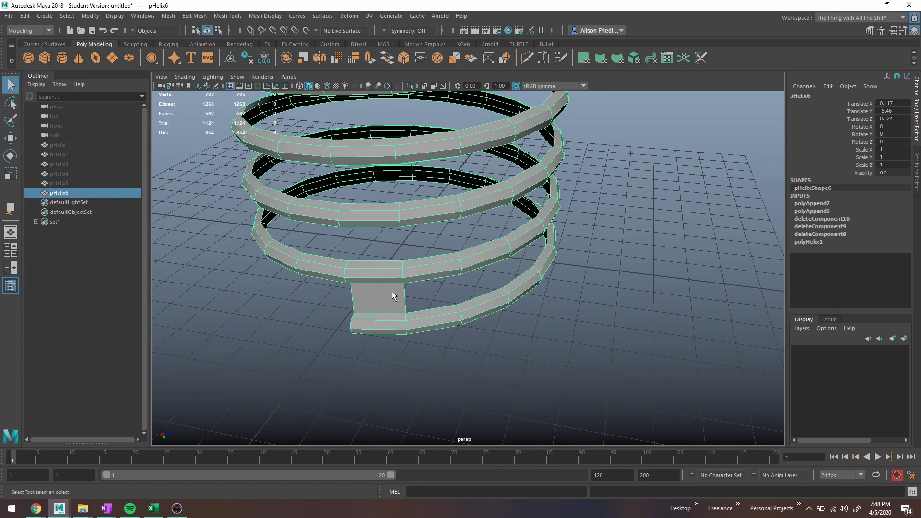
Append a second polygon face beside the existing one at the helix's lower end, joining the same two coils
{"action": "middle_click_drag", "start_coordinate": [392, 291], "coordinate": [364, 292], "text": "alt"}
{"action": "key", "text": "g"}
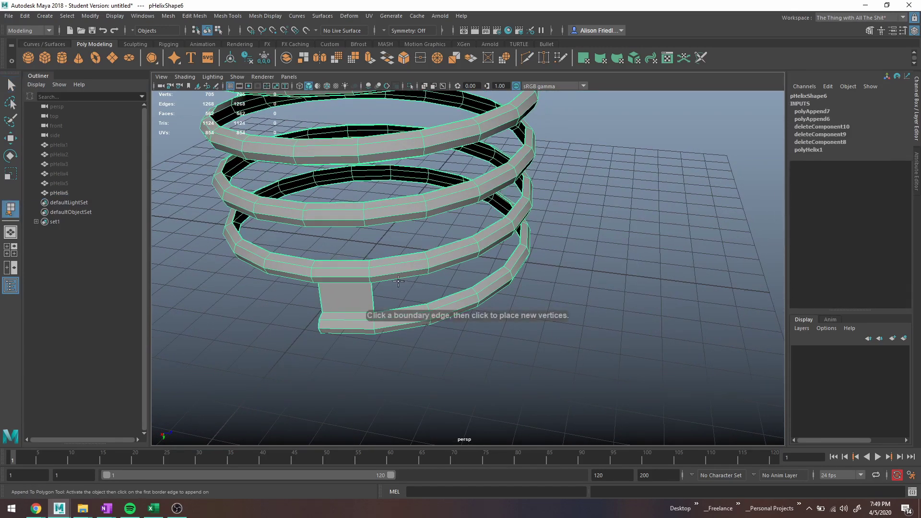
{"action": "left_click_drag", "start_coordinate": [397, 281], "coordinate": [391, 272], "text": "alt"}
{"action": "left_click", "coordinate": [391, 273]}
{"action": "left_click", "coordinate": [397, 303]}
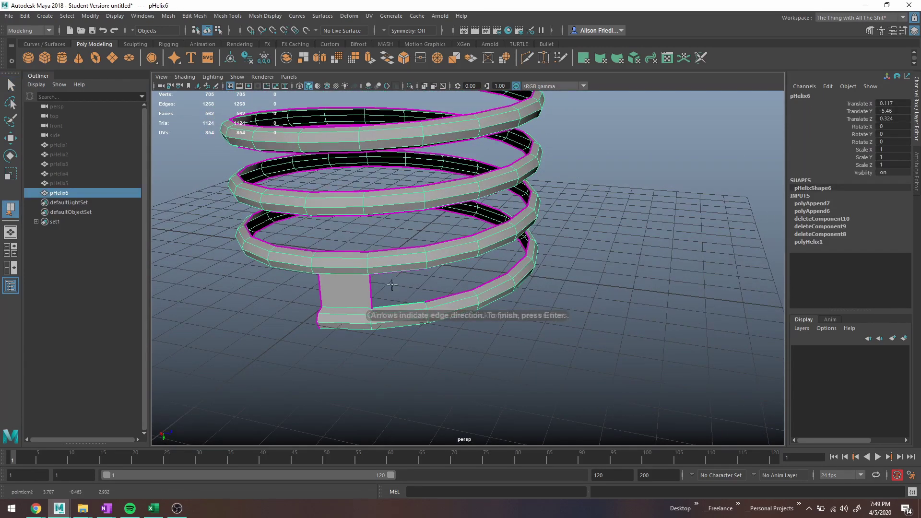
{"action": "left_click", "coordinate": [393, 275]}
{"action": "left_click_drag", "start_coordinate": [413, 279], "coordinate": [419, 266], "text": "alt"}
{"action": "key", "text": "ctrl+z"}
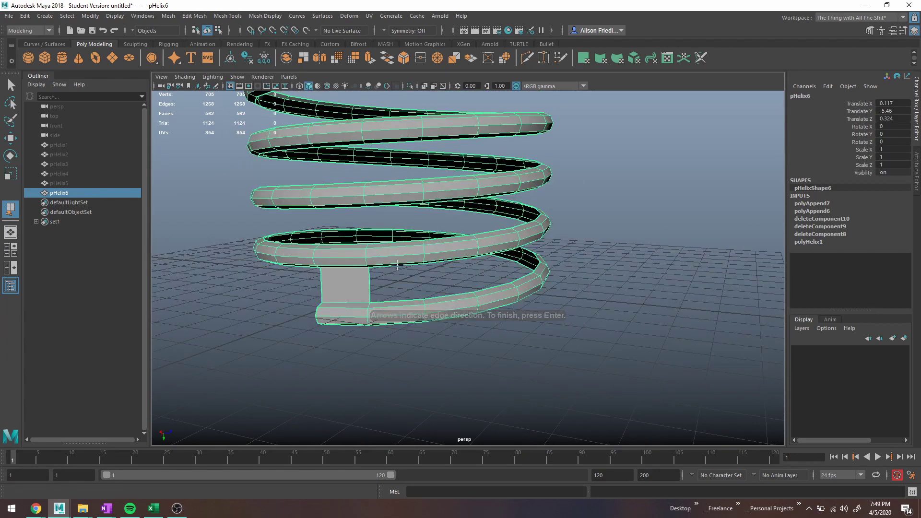
{"action": "left_click", "coordinate": [404, 302]}
{"action": "left_click", "coordinate": [403, 266]}
{"action": "key", "text": "Return"}
{"action": "key", "text": "g"}
{"action": "left_click", "coordinate": [435, 296]}
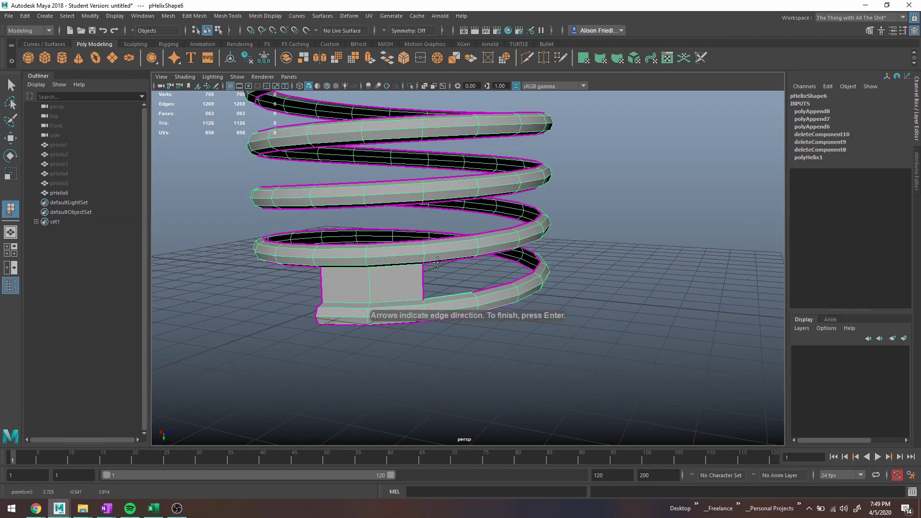
{"action": "left_click", "coordinate": [437, 261]}
{"action": "key", "text": "ctrl+z"}
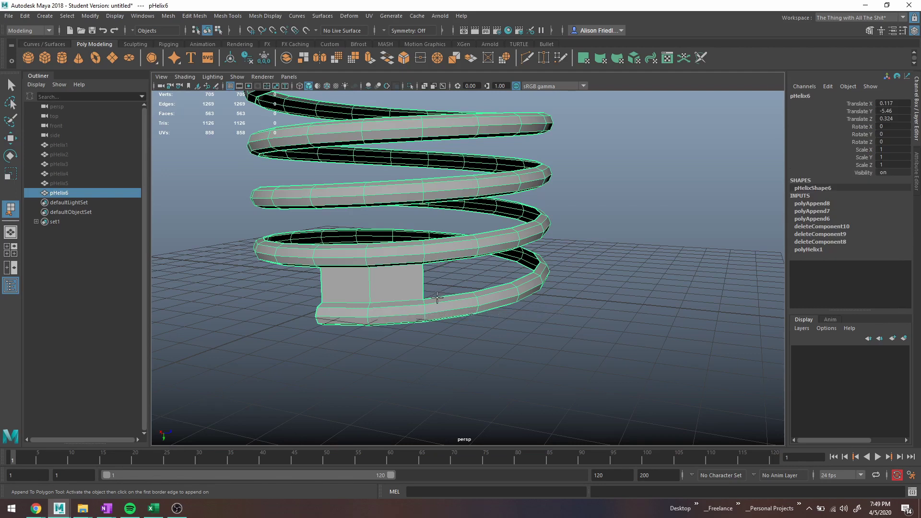
{"action": "key", "text": "q"}
Select the border edge loop running along the gap between the coils and check it in wireframe display
{"action": "right_click_drag", "start_coordinate": [423, 244], "coordinate": [416, 222]}
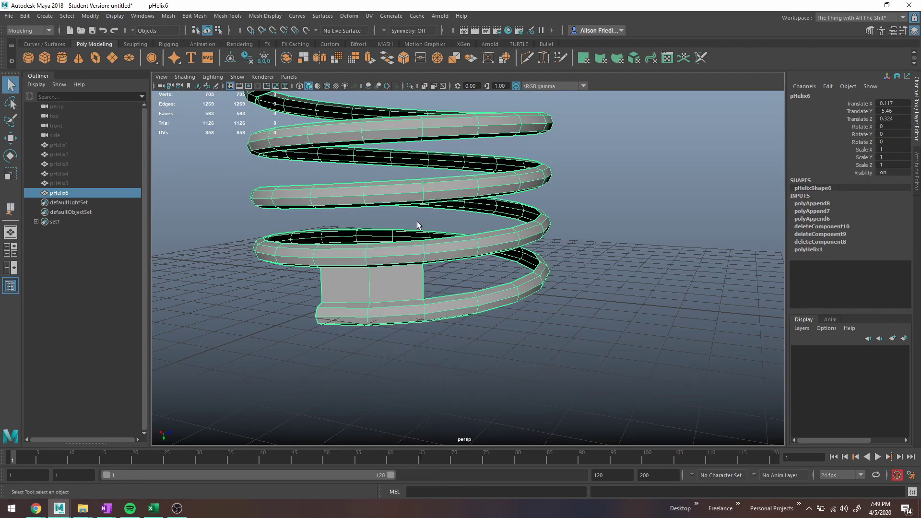
{"action": "double_click", "coordinate": [423, 277]}
{"action": "left_click_drag", "start_coordinate": [445, 290], "coordinate": [435, 297], "text": "alt"}
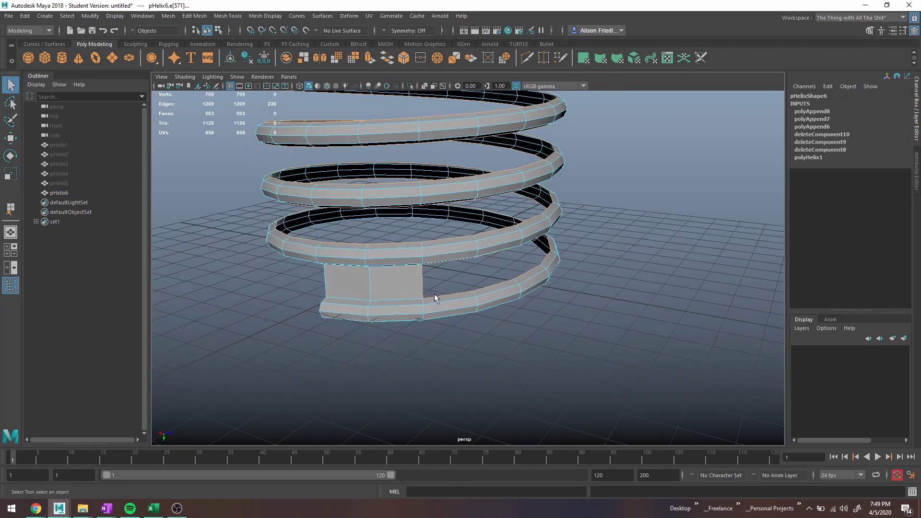
{"action": "key", "text": "4"}
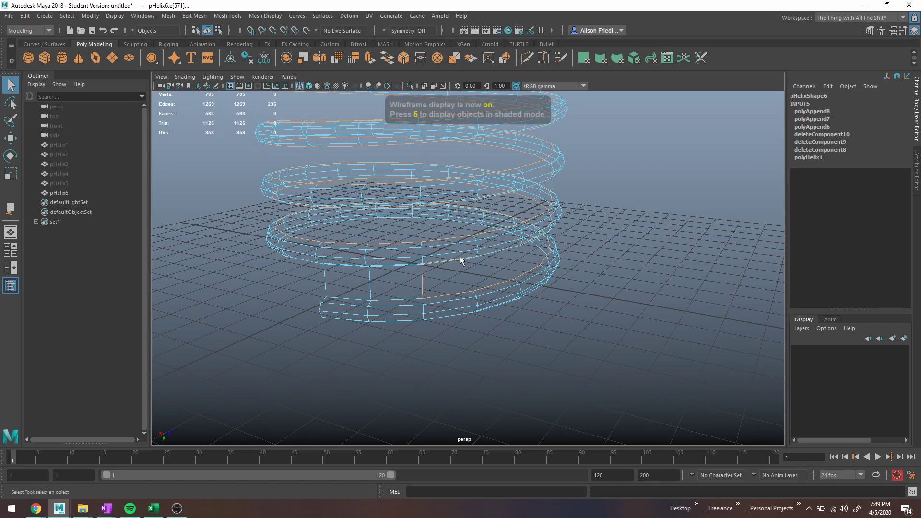
{"action": "left_click_drag", "start_coordinate": [460, 261], "coordinate": [452, 324], "text": "alt"}
{"action": "key", "text": "5"}
{"action": "left_click_drag", "start_coordinate": [357, 284], "coordinate": [338, 271], "text": "alt"}
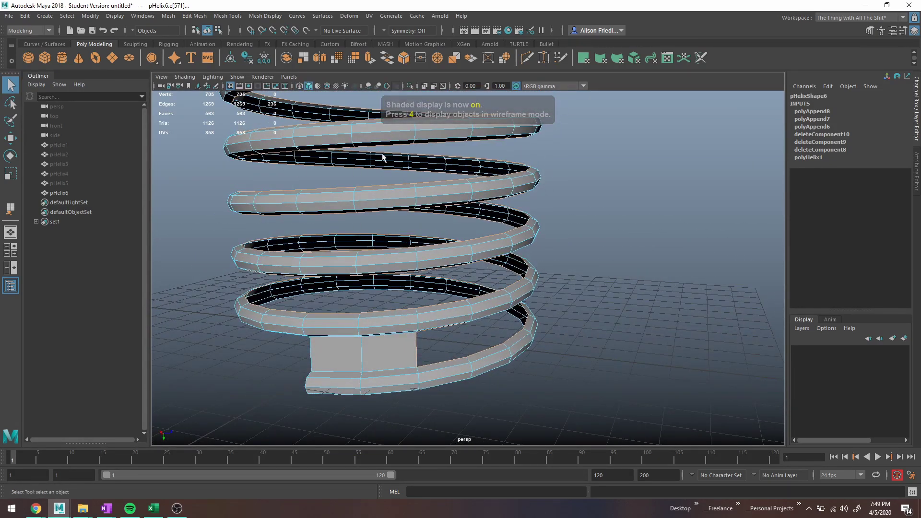
Deselect the vertical edges of the appended faces at both ends and bridge the remaining border edges to close the gaps between coils
{"action": "left_click", "coordinate": [416, 355], "text": "ctrl"}
{"action": "middle_click_drag", "start_coordinate": [452, 318], "coordinate": [446, 350], "text": "alt"}
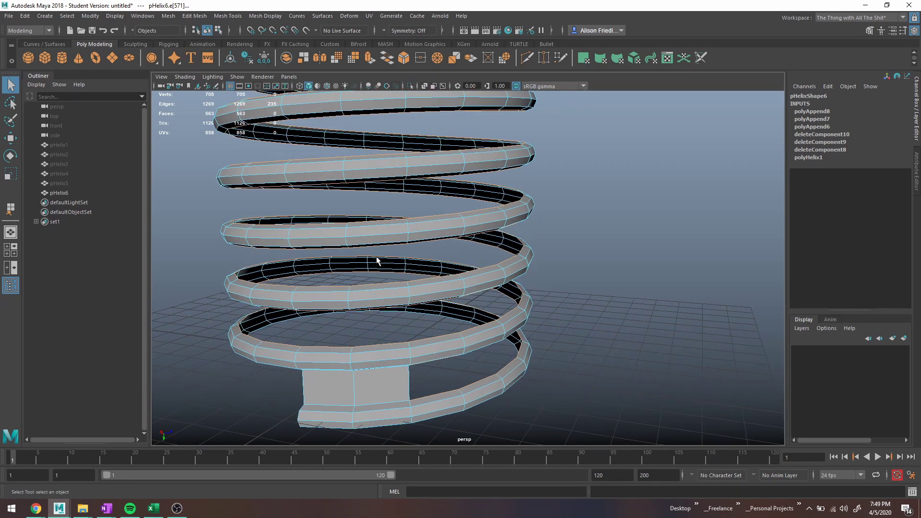
{"action": "middle_click_drag", "start_coordinate": [376, 258], "coordinate": [369, 385], "text": "alt"}
{"action": "left_click", "coordinate": [234, 160], "text": "ctrl"}
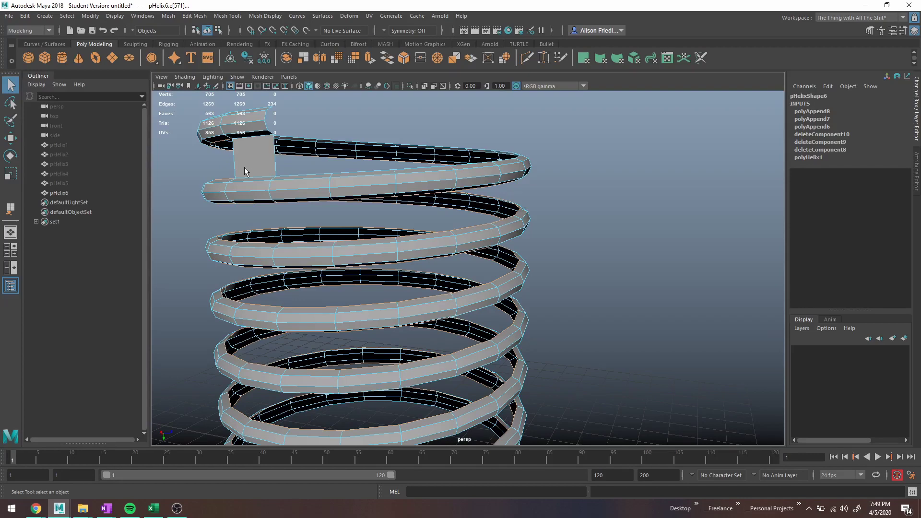
{"action": "left_click_drag", "start_coordinate": [245, 171], "coordinate": [281, 176], "text": "alt"}
{"action": "middle_click_drag", "start_coordinate": [281, 176], "coordinate": [393, 168], "text": "alt"}
{"action": "left_click_drag", "start_coordinate": [393, 168], "coordinate": [393, 161], "text": "alt"}
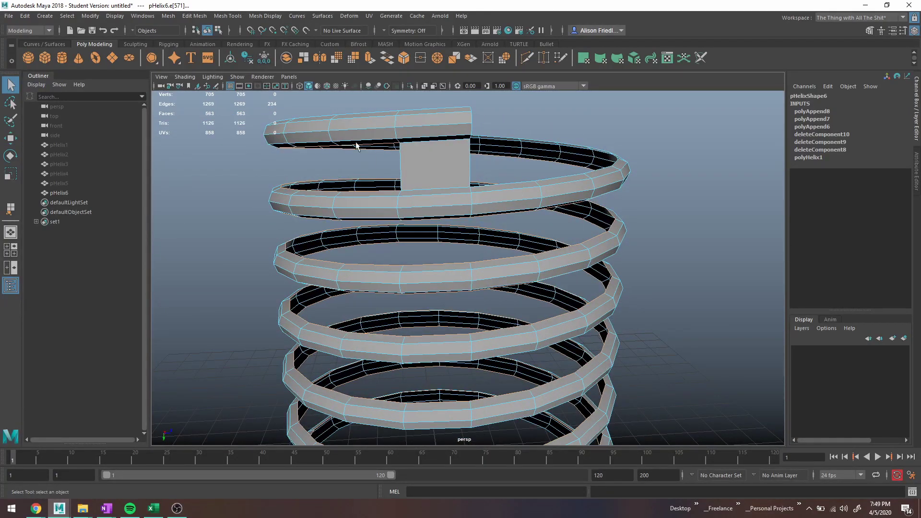
{"action": "left_click", "coordinate": [203, 17]}
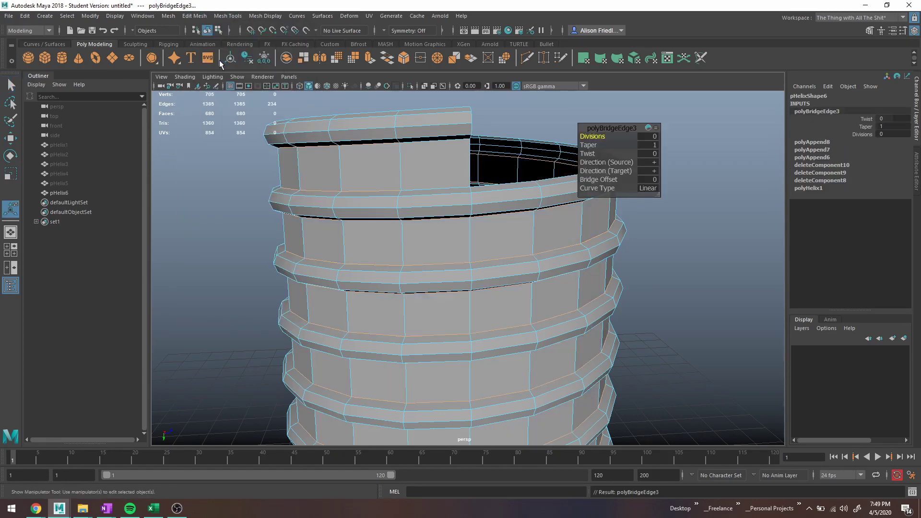
Examine the bridged mesh in smooth preview and return it to the unsmoothed display
{"action": "scroll", "coordinate": [535, 259], "scroll_direction": "down", "scroll_amount": 4}
{"action": "middle_click_drag", "start_coordinate": [483, 277], "coordinate": [397, 198], "text": "alt"}
{"action": "left_click_drag", "start_coordinate": [397, 199], "coordinate": [416, 218], "text": "alt"}
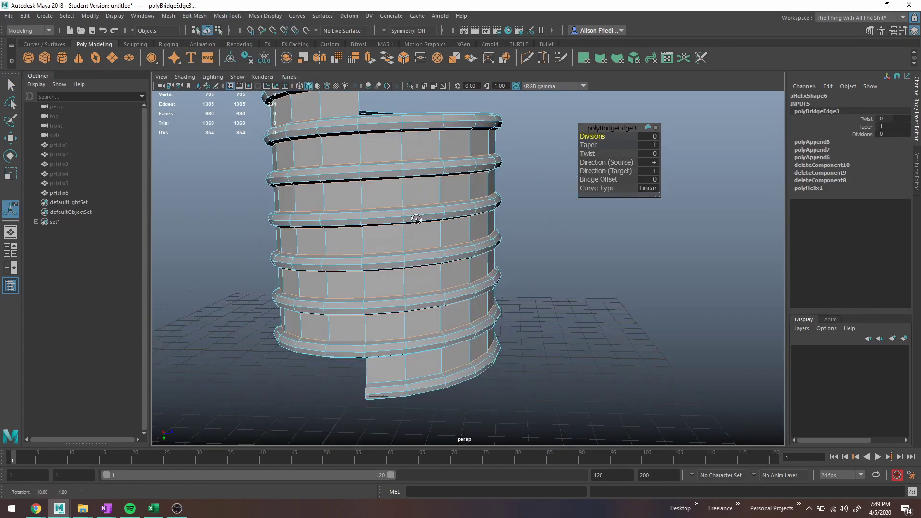
{"action": "middle_click_drag", "start_coordinate": [415, 217], "coordinate": [434, 237], "text": "alt"}
{"action": "key", "text": "3"}
{"action": "right_click_drag", "start_coordinate": [403, 185], "coordinate": [446, 172]}
{"action": "key", "text": "q"}
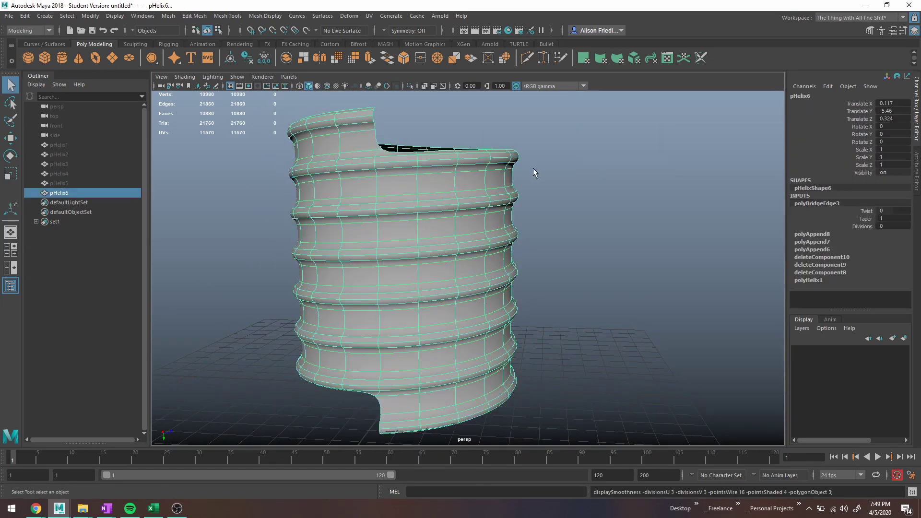
{"action": "left_click", "coordinate": [532, 169]}
{"action": "left_click_drag", "start_coordinate": [494, 241], "coordinate": [437, 242], "text": "alt"}
{"action": "left_click", "coordinate": [470, 232]}
{"action": "key", "text": "1"}
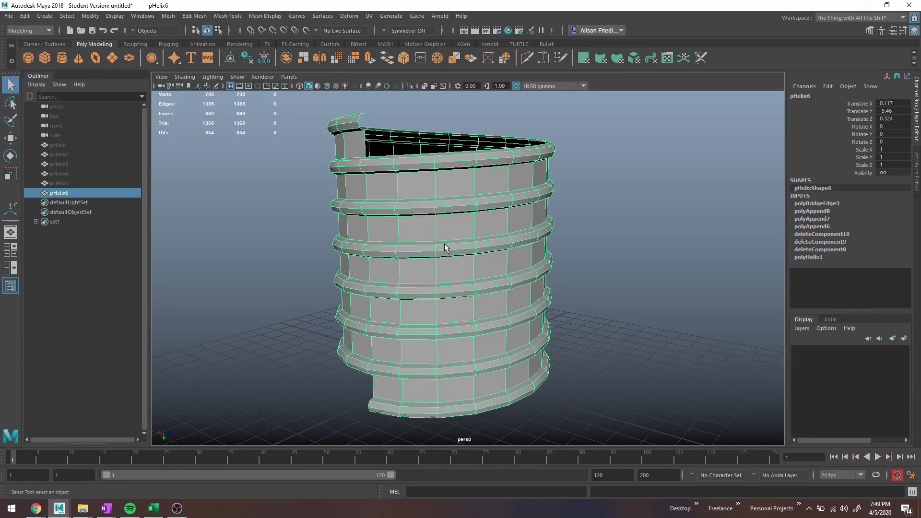
{"action": "key", "text": "3"}
{"action": "key", "text": "1"}
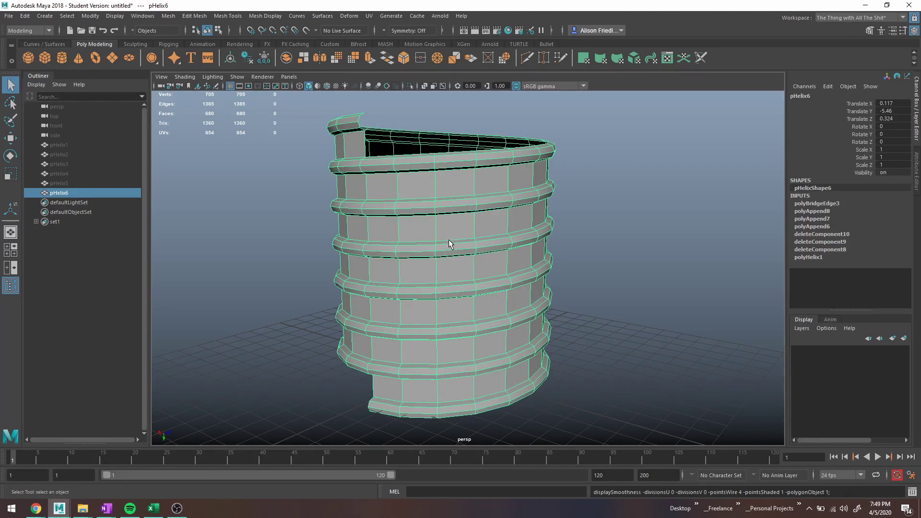
Examine the open rim and the stepped end of the spiral at the top of the mesh
{"action": "scroll", "coordinate": [471, 208], "scroll_direction": "up", "scroll_amount": 3}
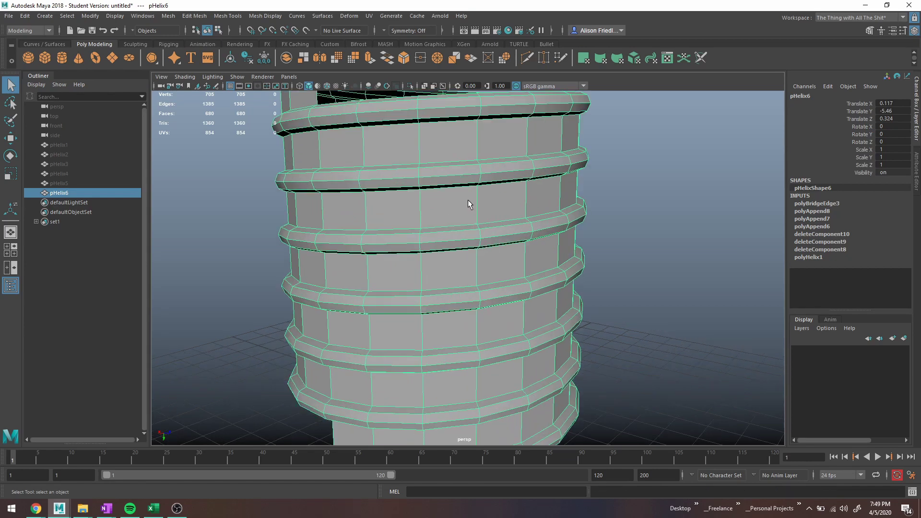
{"action": "middle_click_drag", "start_coordinate": [468, 203], "coordinate": [522, 267], "text": "alt"}
{"action": "left_click_drag", "start_coordinate": [522, 267], "coordinate": [511, 215], "text": "alt"}
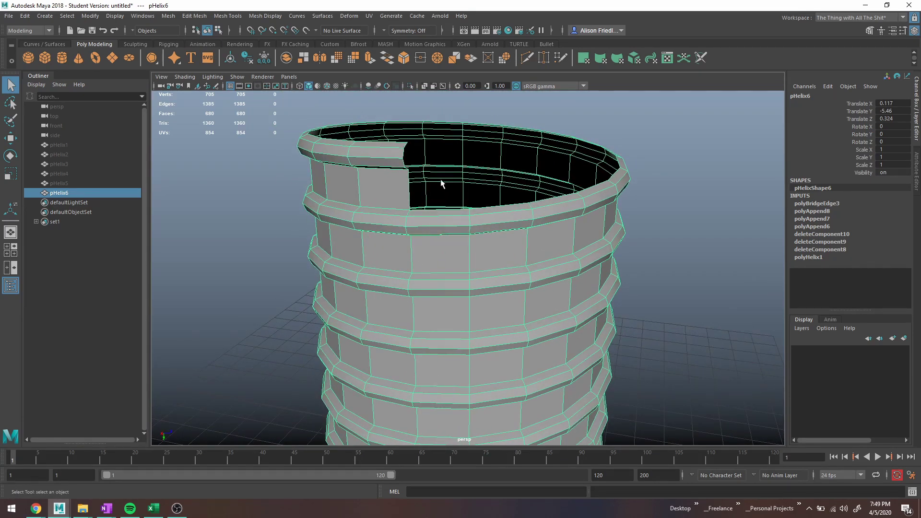
{"action": "left_click_drag", "start_coordinate": [441, 181], "coordinate": [390, 144], "text": "alt"}
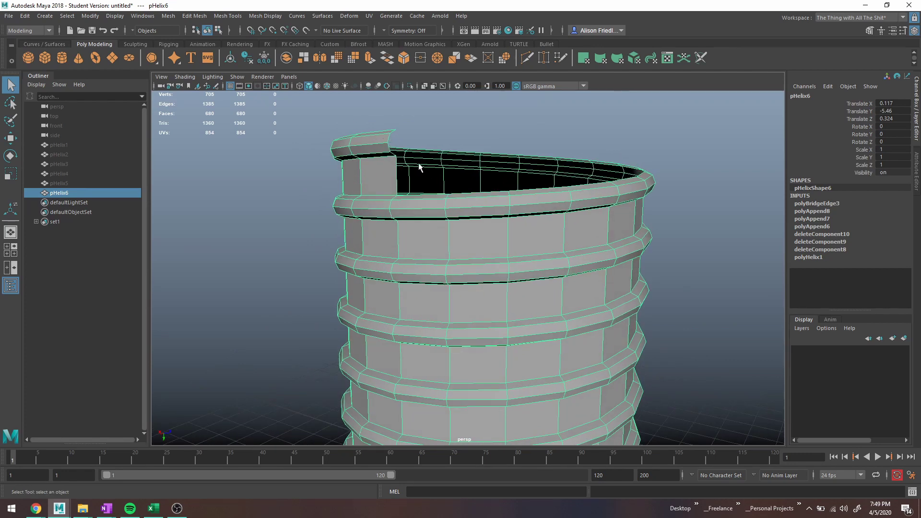
{"action": "middle_click_drag", "start_coordinate": [420, 169], "coordinate": [469, 204], "text": "alt"}
{"action": "scroll", "coordinate": [469, 203], "scroll_direction": "up", "scroll_amount": 2}
{"action": "middle_click_drag", "start_coordinate": [452, 168], "coordinate": [437, 228], "text": "alt"}
{"action": "scroll", "coordinate": [403, 197], "scroll_direction": "up", "scroll_amount": 1}
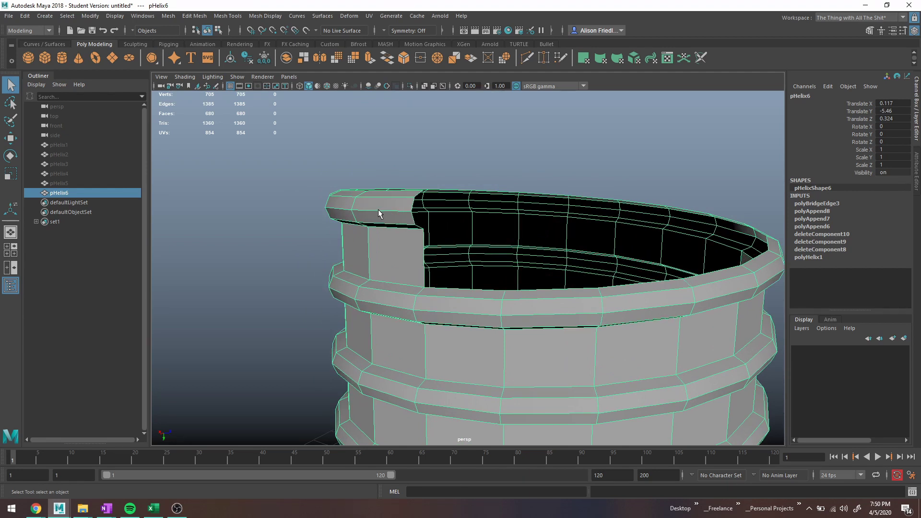
{"action": "middle_click_drag", "start_coordinate": [411, 245], "coordinate": [353, 229], "text": "alt"}
{"action": "left_click_drag", "start_coordinate": [398, 238], "coordinate": [428, 235], "text": "alt"}
{"action": "left_click_drag", "start_coordinate": [385, 206], "coordinate": [435, 254], "text": "alt"}
Select the upper rim's border edges without the short edges at the stepped end, and check the selection in wireframe display
{"action": "right_click_drag", "start_coordinate": [427, 296], "coordinate": [431, 220]}
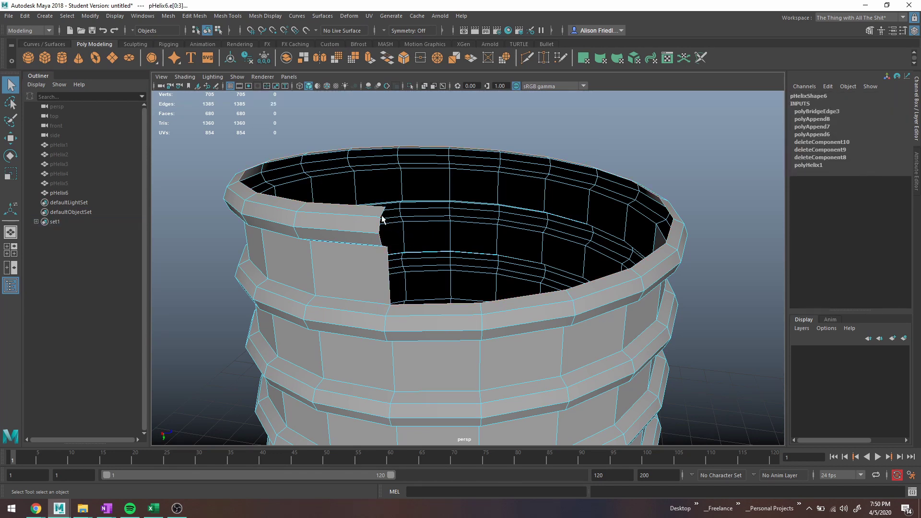
{"action": "left_click_drag", "start_coordinate": [373, 211], "coordinate": [405, 272], "text": "ctrl"}
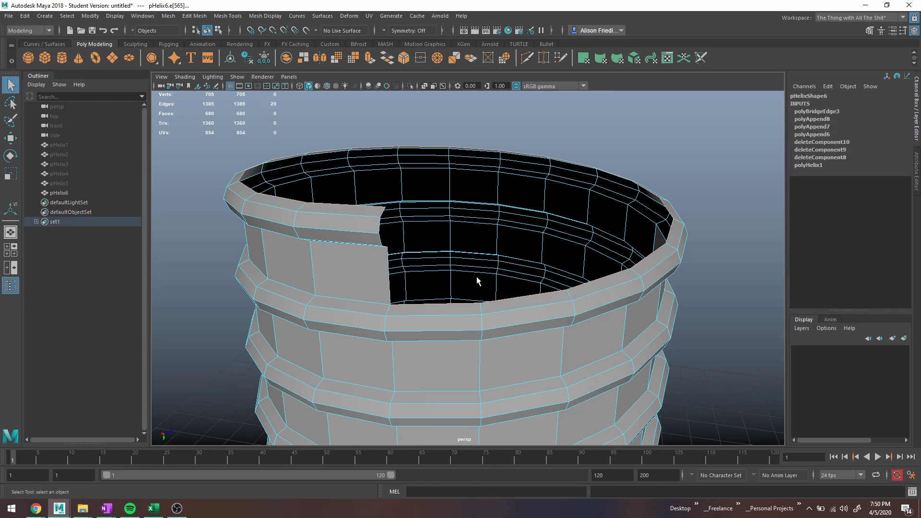
{"action": "double_click", "coordinate": [432, 303]}
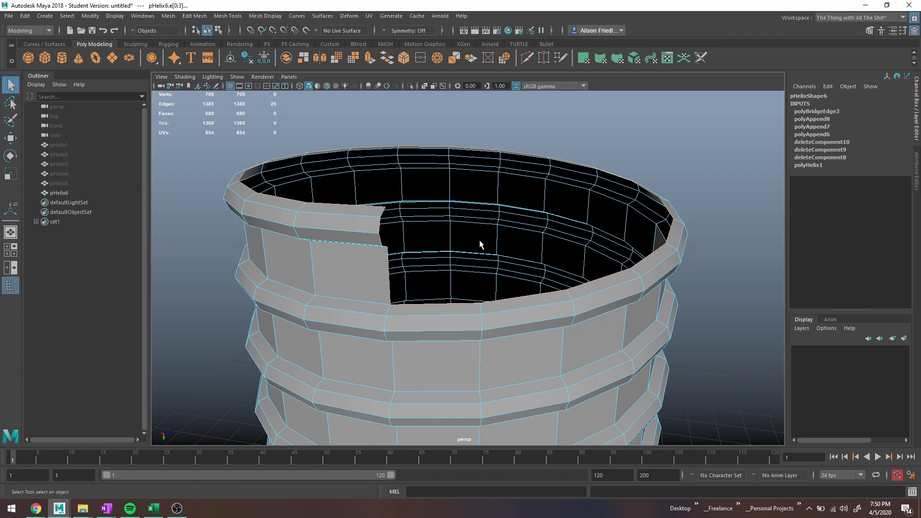
{"action": "key", "text": "4"}
{"action": "left_click_drag", "start_coordinate": [415, 251], "coordinate": [361, 245], "text": "alt"}
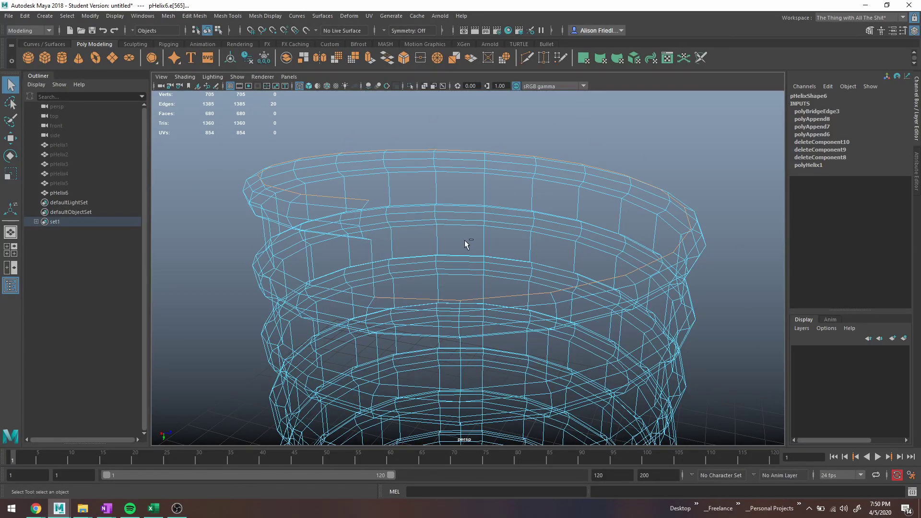
Extrude the selected border edges of the upper rim and move the new edges upward above the top coil
{"action": "key", "text": "ctrl+e"}
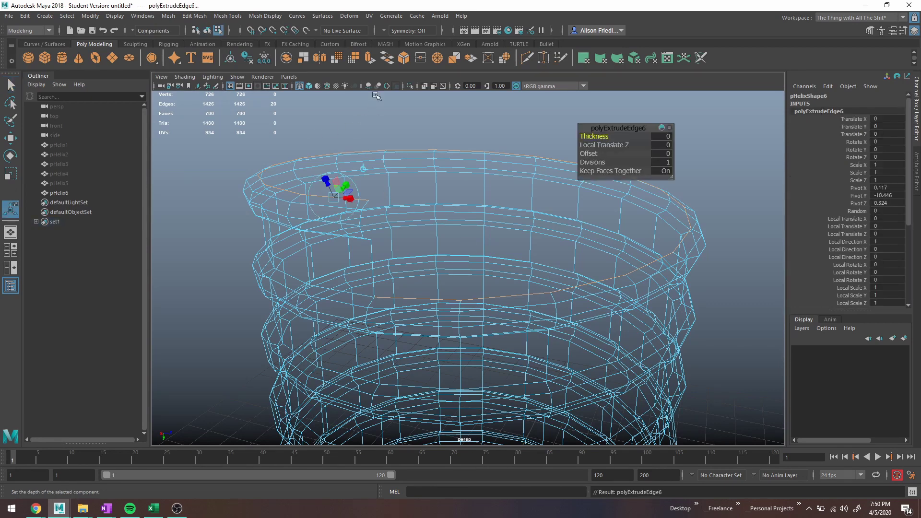
{"action": "key", "text": "w"}
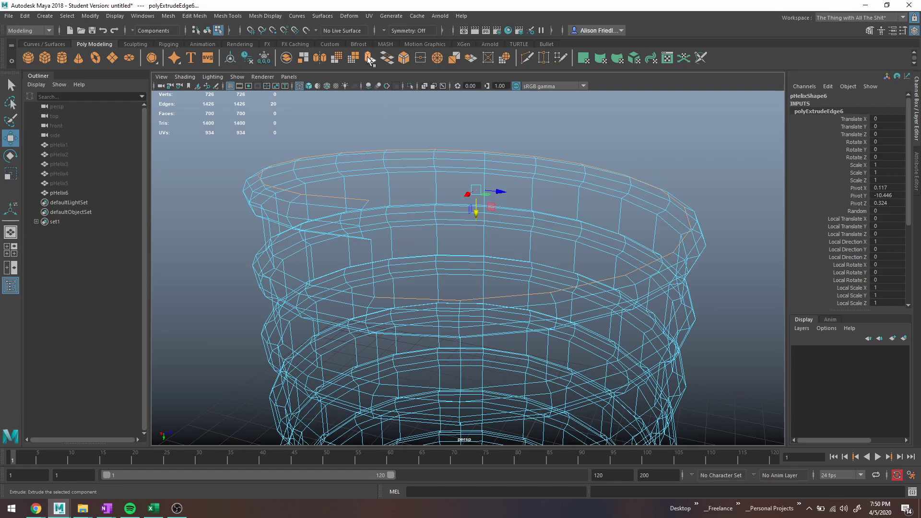
{"action": "left_click", "coordinate": [195, 15]}
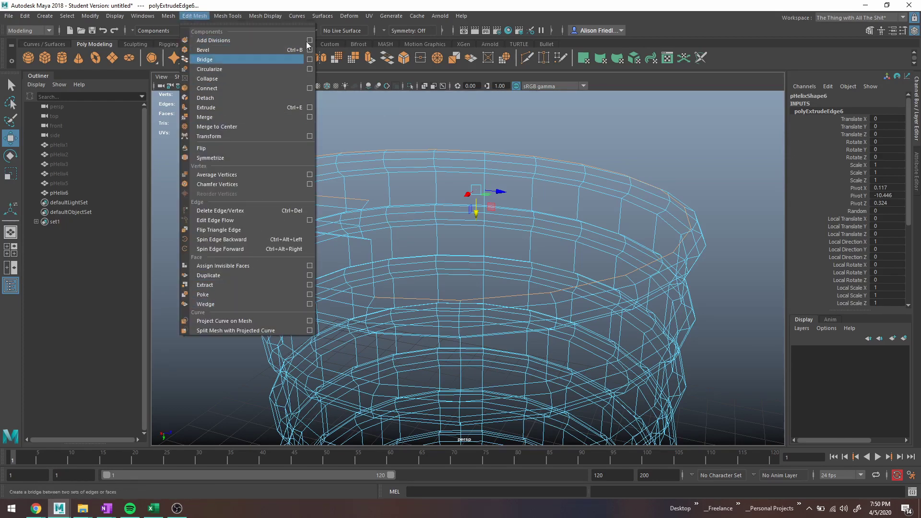
{"action": "left_click", "coordinate": [563, 14]}
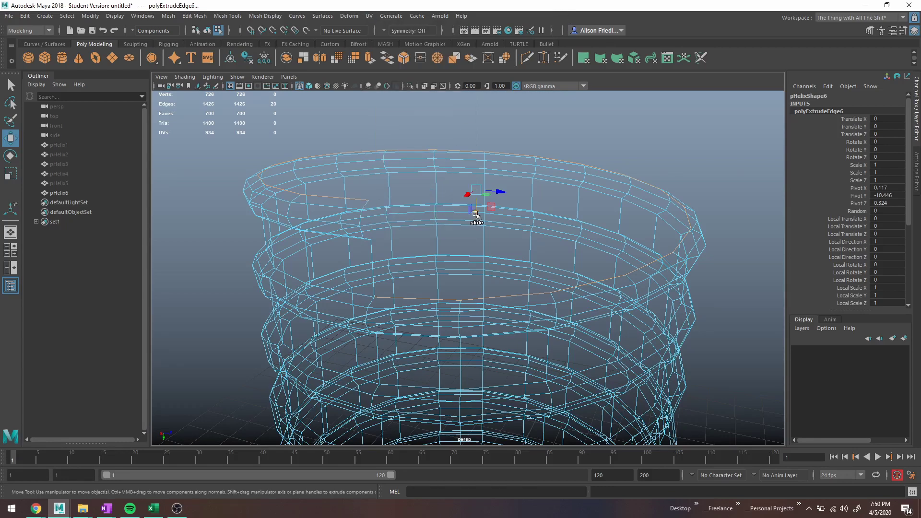
{"action": "left_click", "coordinate": [476, 214]}
{"action": "left_click_drag", "start_coordinate": [476, 214], "coordinate": [477, 186], "text": "ctrl+shift"}
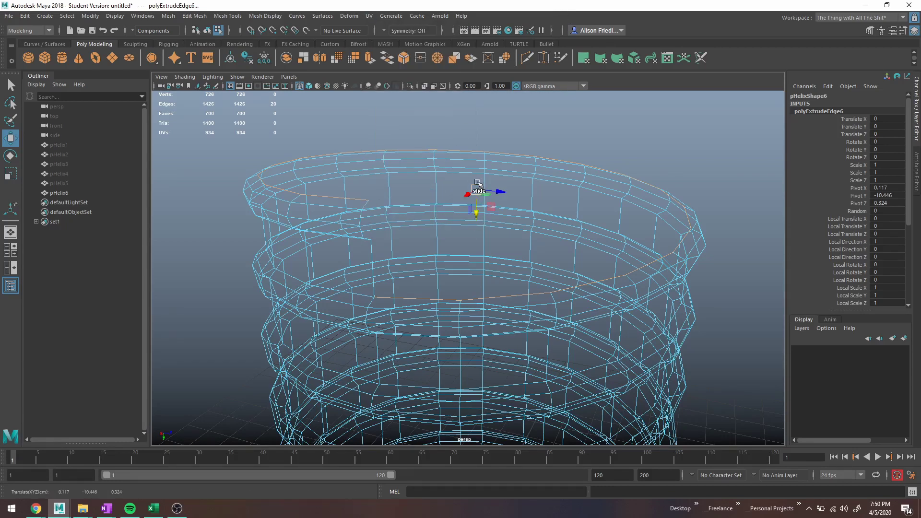
{"action": "left_click_drag", "start_coordinate": [495, 275], "coordinate": [480, 169], "text": "alt"}
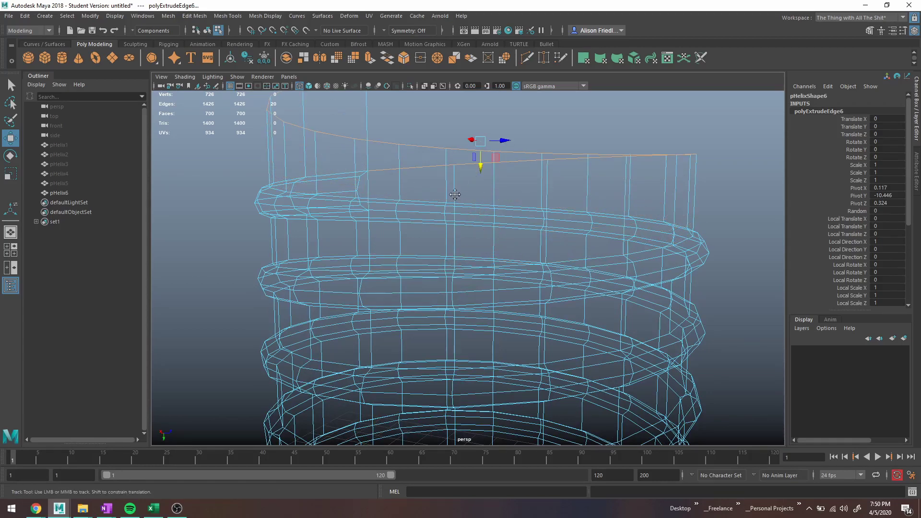
{"action": "middle_click_drag", "start_coordinate": [456, 194], "coordinate": [460, 242], "text": "alt"}
Scale the extruded rim edges vertically until the rim is flat, and return to shaded display
{"action": "key", "text": "r"}
{"action": "left_click_drag", "start_coordinate": [484, 207], "coordinate": [437, 192]}
{"action": "middle_click_drag", "start_coordinate": [470, 217], "coordinate": [454, 213], "text": "alt"}
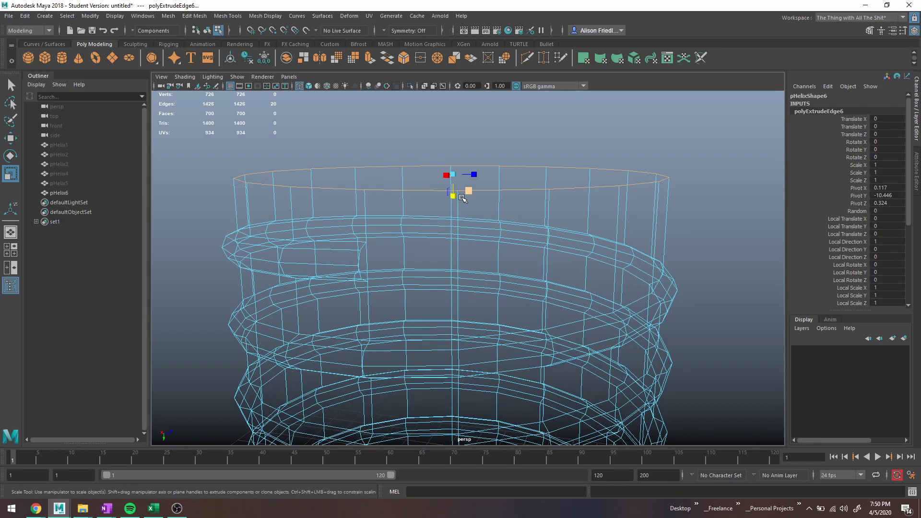
{"action": "key", "text": "ctrl+z"}
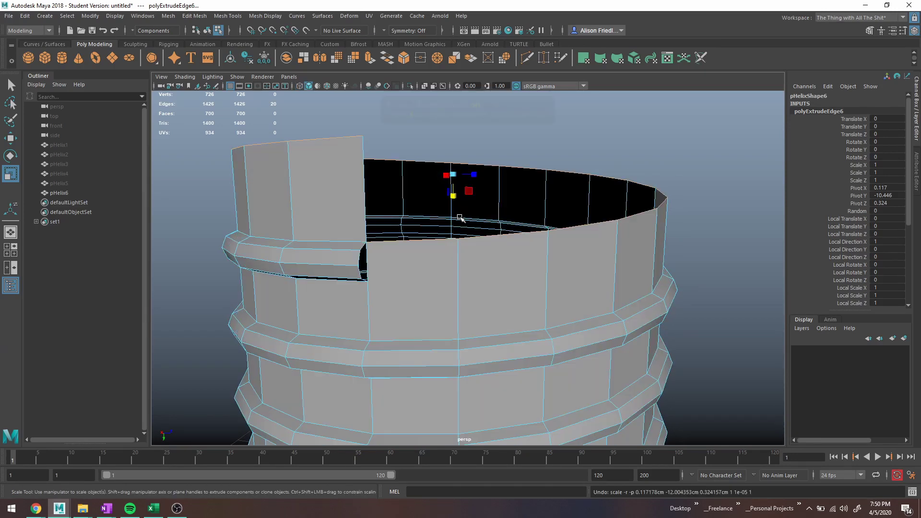
{"action": "key", "text": "5"}
{"action": "left_click_drag", "start_coordinate": [453, 197], "coordinate": [449, 163]}
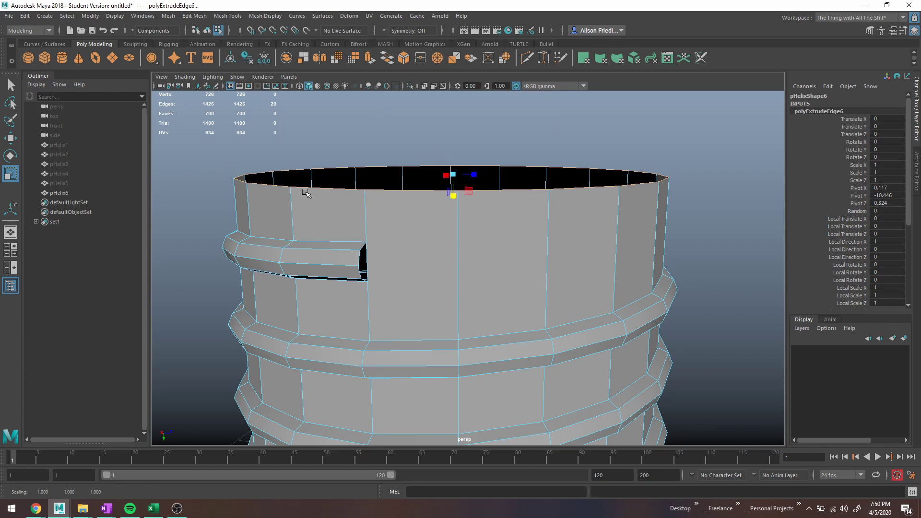
Test-move the rim vertex at the vertical seam in smooth preview, and undo the move
{"action": "key", "text": "3"}
{"action": "right_click", "coordinate": [380, 191]}
{"action": "left_click", "coordinate": [393, 186]}
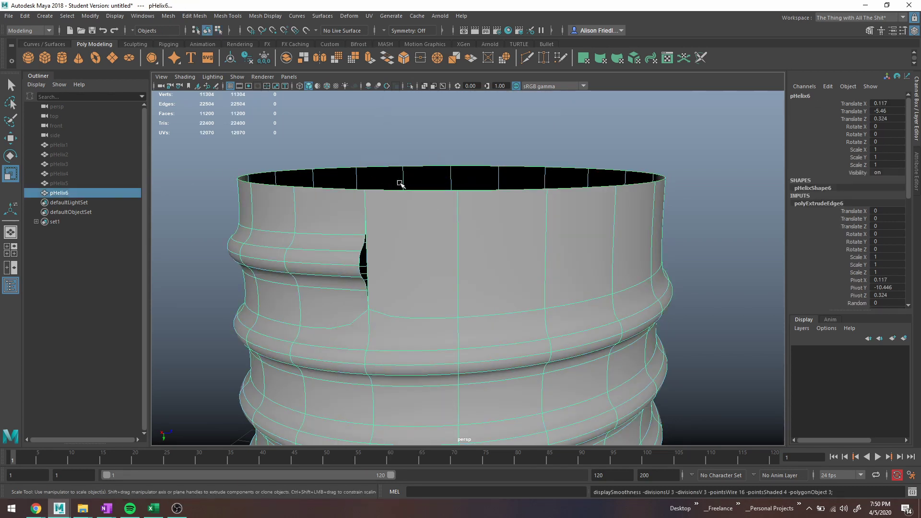
{"action": "right_click_drag", "start_coordinate": [371, 195], "coordinate": [352, 192]}
{"action": "left_click", "coordinate": [365, 191]}
{"action": "key", "text": "w"}
{"action": "mouse_move", "coordinate": [376, 191]}
{"action": "left_mouse_down"}
{"action": "mouse_move", "coordinate": [397, 192]}
{"action": "mouse_move", "coordinate": [359, 191]}
{"action": "left_mouse_up"}
{"action": "key", "text": "ctrl+z"}
Try merging the two overlapping rim vertices at the seam to their center, and undo the merge and selection
{"action": "key", "text": "q"}
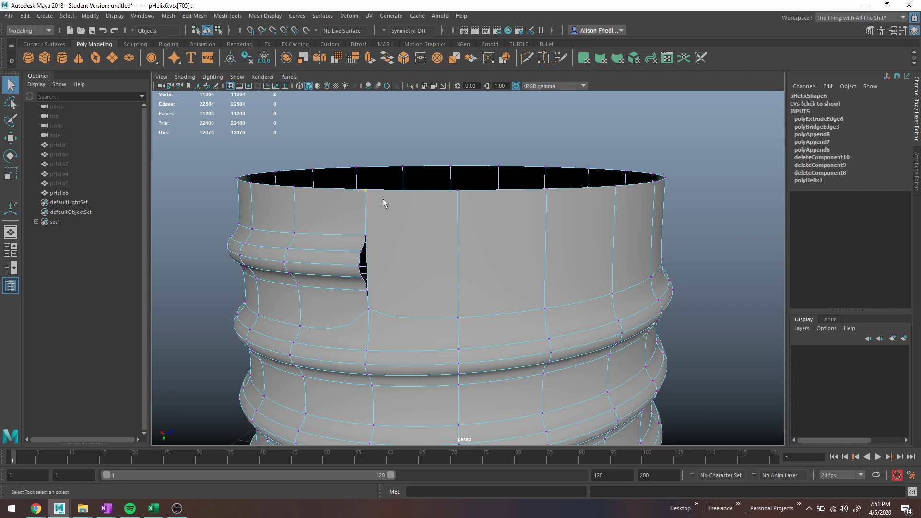
{"action": "left_click", "coordinate": [442, 61]}
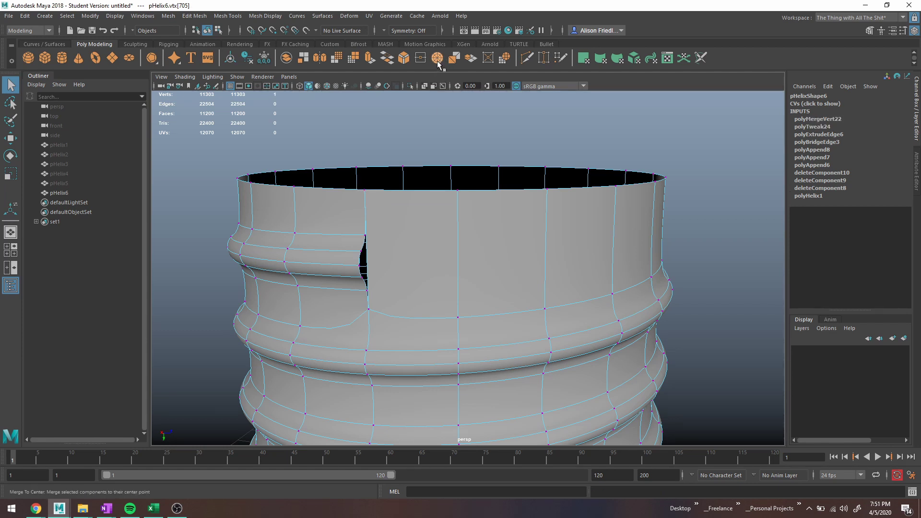
{"action": "key", "text": "ctrl+z"}
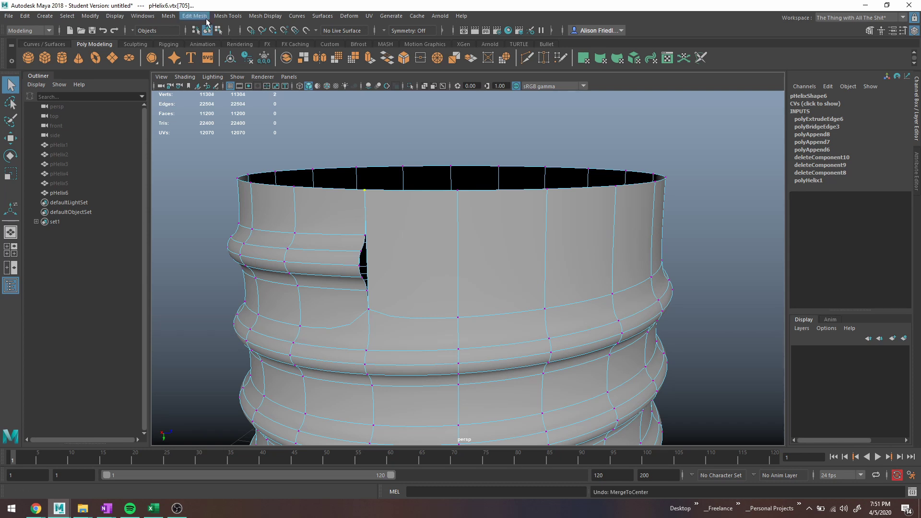
{"action": "key", "text": "ctrl+z"}
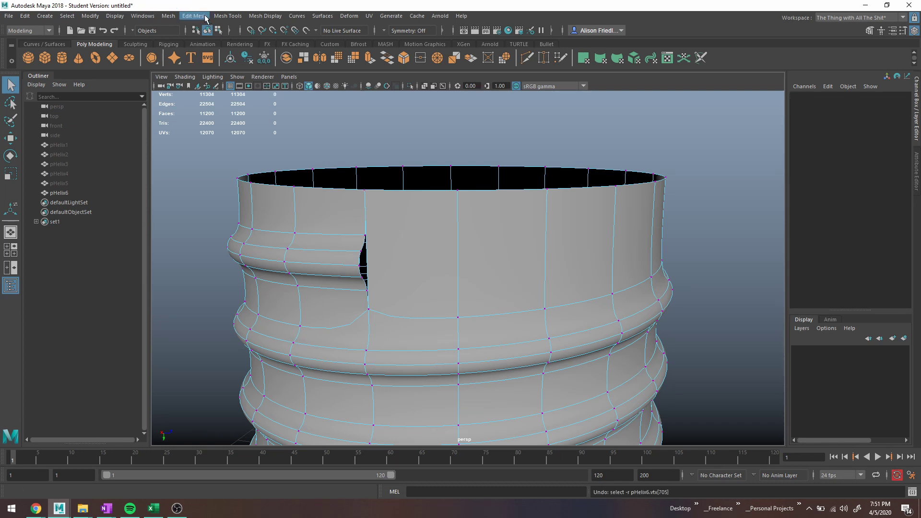
Return to object mode and merge the vertices of the whole helix mesh
{"action": "left_click", "coordinate": [194, 16]}
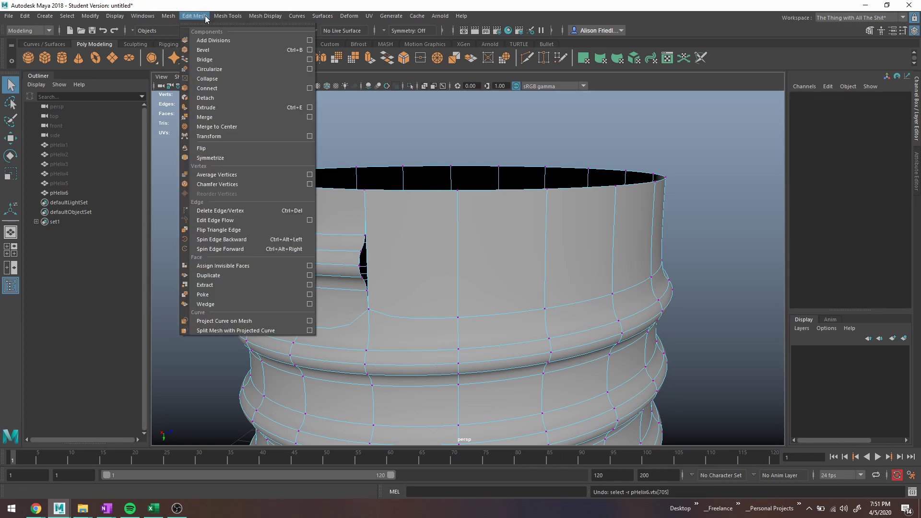
{"action": "left_click", "coordinate": [460, 151]}
{"action": "right_click_drag", "start_coordinate": [460, 173], "coordinate": [486, 163]}
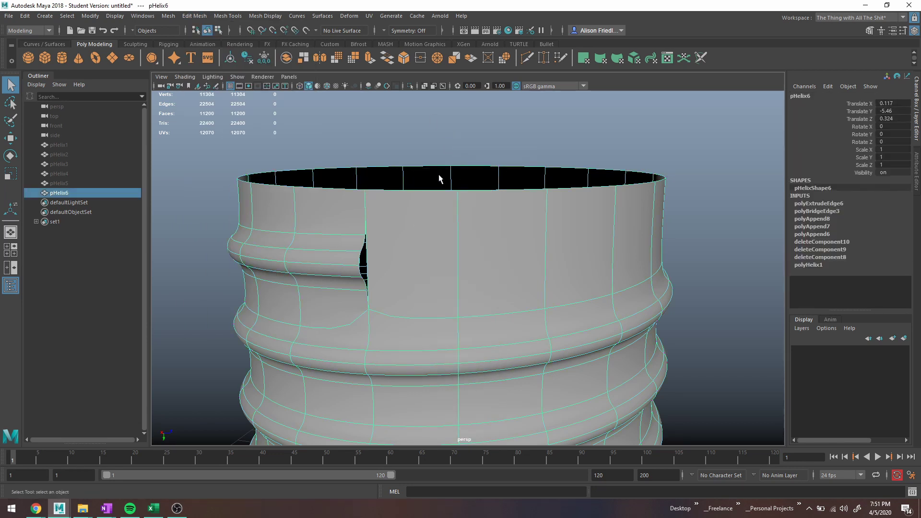
{"action": "left_click", "coordinate": [207, 17]}
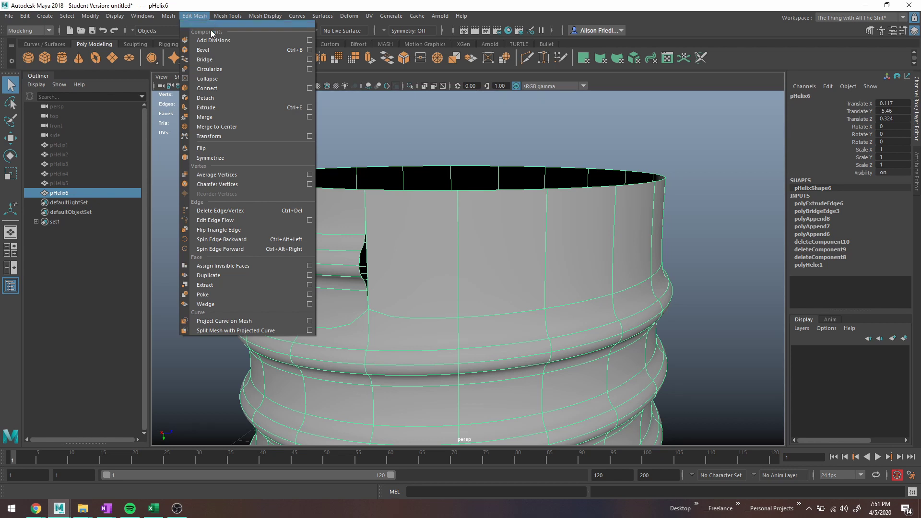
{"action": "left_click", "coordinate": [225, 118]}
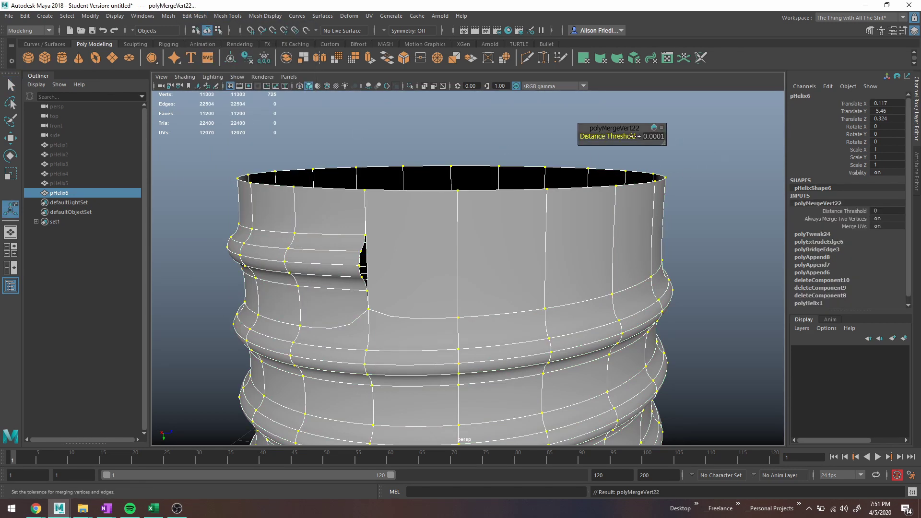
Set the merge's distance threshold to 0.1 and finish with the mesh in object mode
{"action": "left_click", "coordinate": [659, 137]}
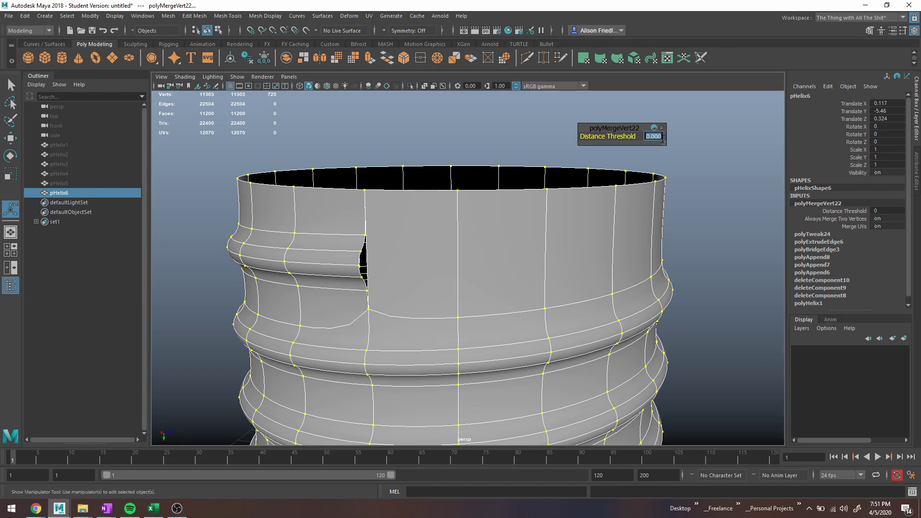
{"action": "left_click", "coordinate": [504, 237]}
{"action": "key", "text": "3"}
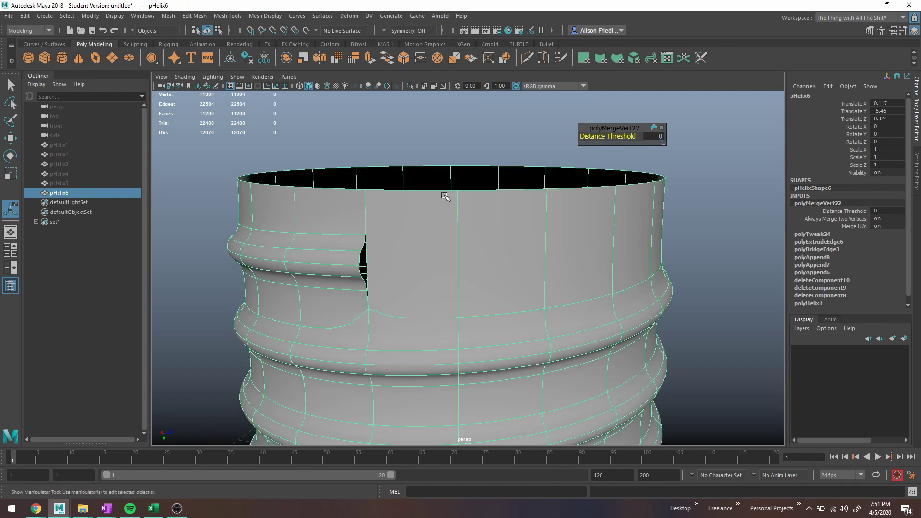
{"action": "key", "text": "3"}
{"action": "left_click_drag", "start_coordinate": [657, 141], "coordinate": [659, 138]}
{"action": "left_click", "coordinate": [659, 134]}
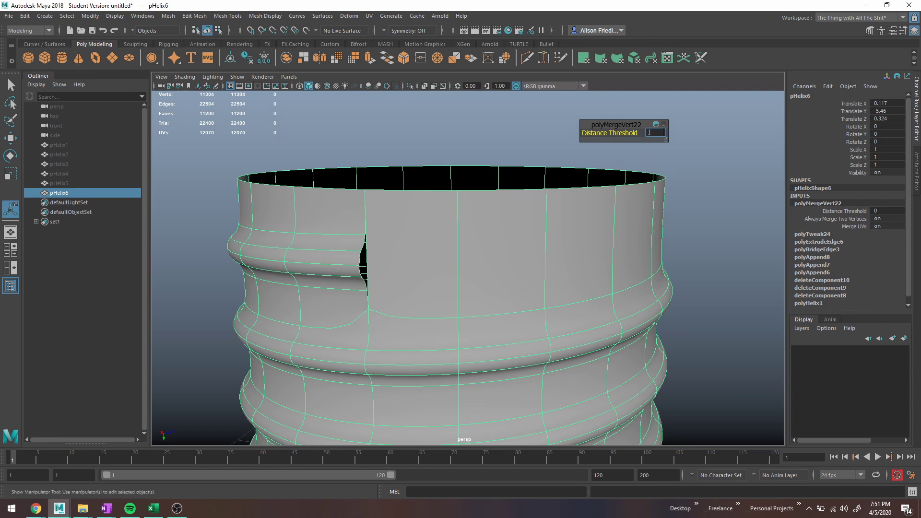
{"action": "right_click_drag", "start_coordinate": [427, 213], "coordinate": [447, 194]}
{"action": "key", "text": "q"}
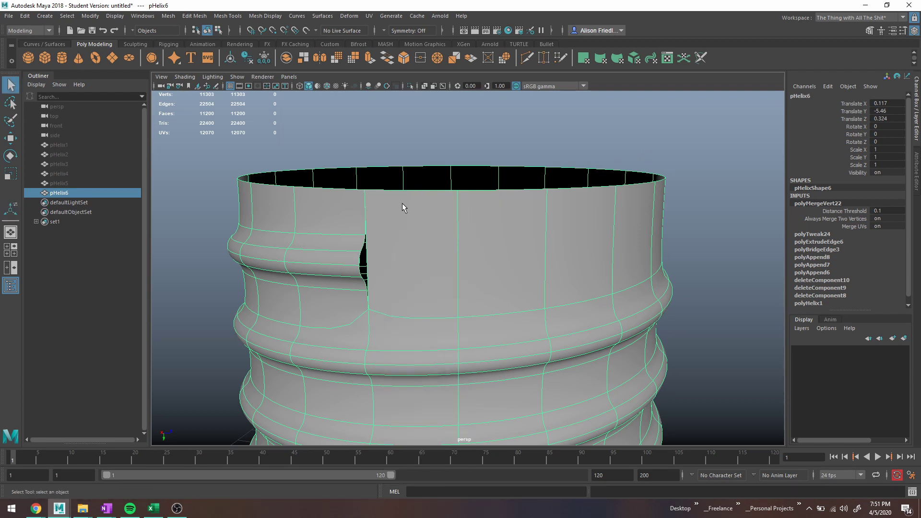
Test-move the merged rim vertex above the seam to check the merge, and undo the move
{"action": "right_click_drag", "start_coordinate": [386, 197], "coordinate": [348, 190]}
{"action": "key", "text": "w"}
{"action": "left_click_drag", "start_coordinate": [389, 192], "coordinate": [422, 199]}
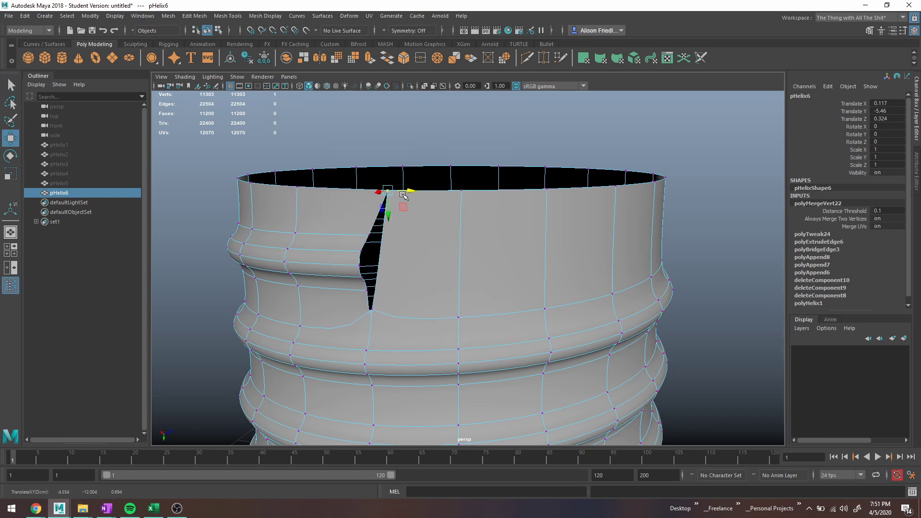
{"action": "key", "text": "ctrl+z"}
Examine the open hole and seam at the upper end of the thread in both unsmoothed and smooth preview display
{"action": "key", "text": "1"}
{"action": "scroll", "coordinate": [422, 226], "scroll_direction": "up", "scroll_amount": 3}
{"action": "middle_click_drag", "start_coordinate": [406, 230], "coordinate": [434, 222], "text": "alt"}
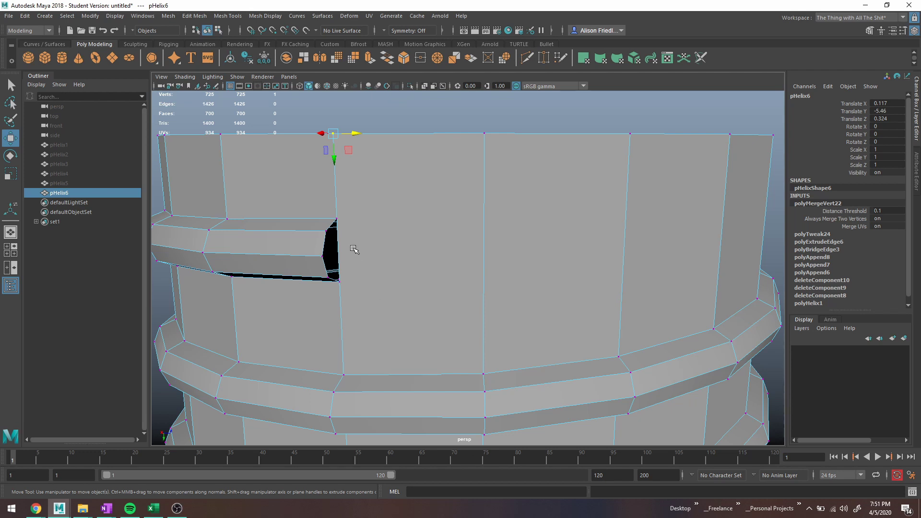
{"action": "left_click_drag", "start_coordinate": [354, 249], "coordinate": [330, 248], "text": "alt"}
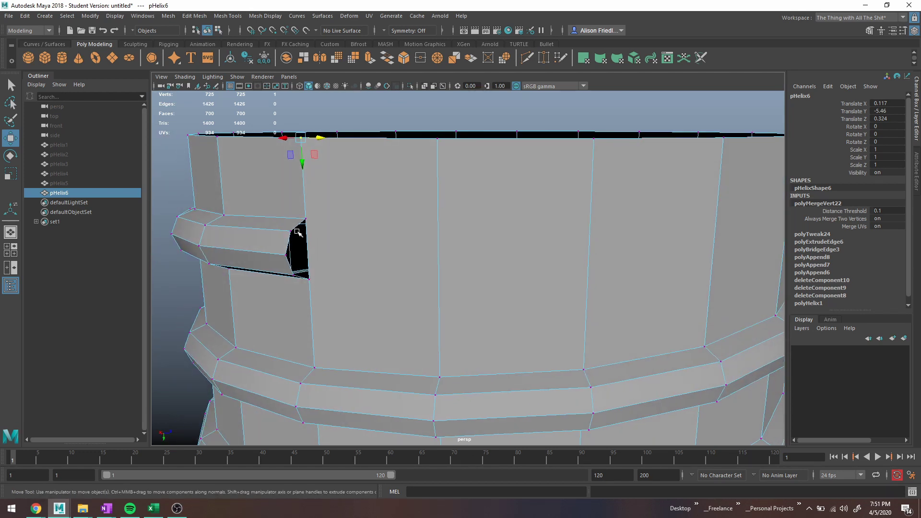
{"action": "key", "text": "3"}
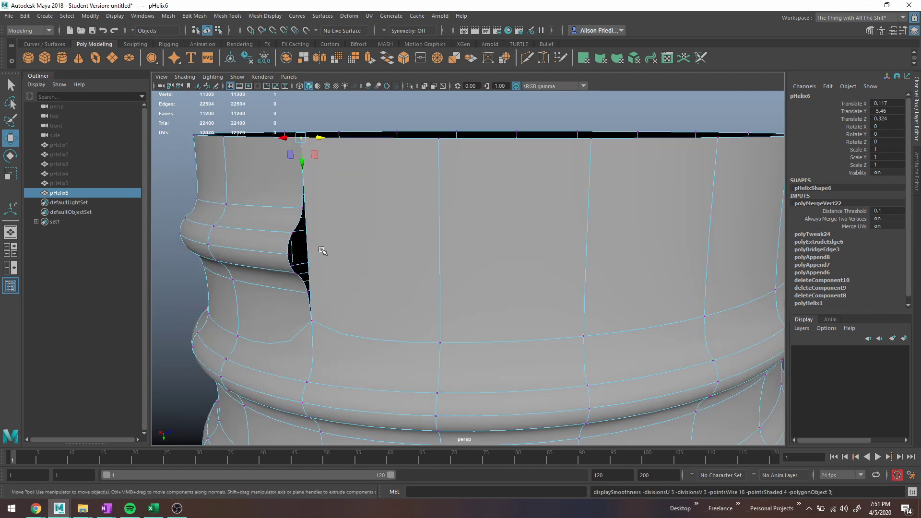
{"action": "left_click_drag", "start_coordinate": [322, 248], "coordinate": [312, 245], "text": "alt"}
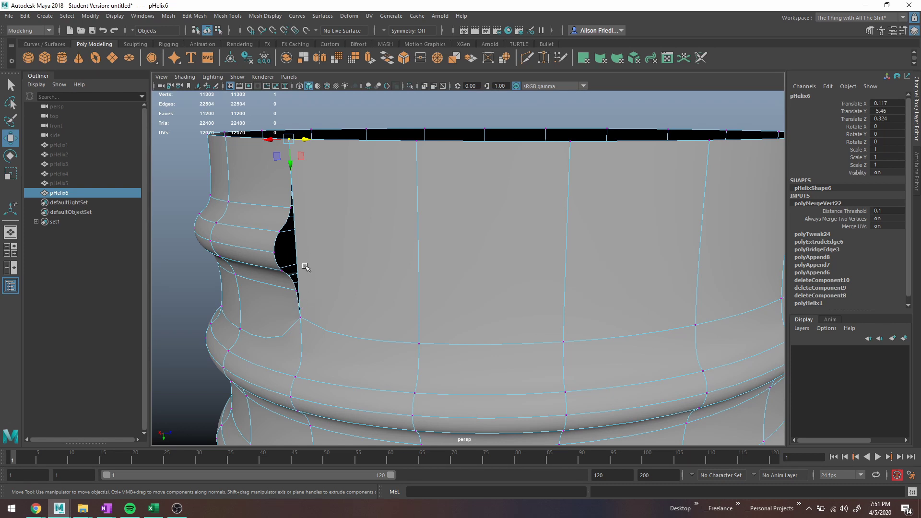
{"action": "key", "text": "1"}
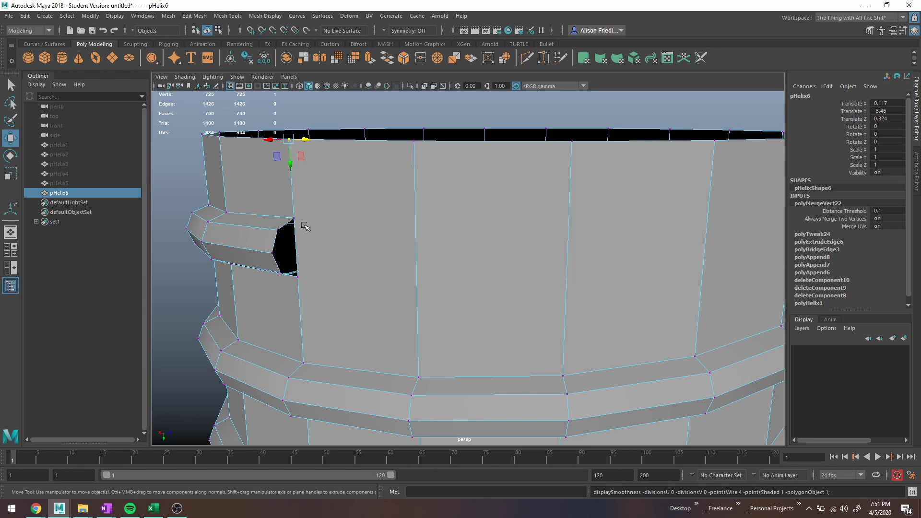
{"action": "left_click_drag", "start_coordinate": [322, 243], "coordinate": [385, 212], "text": "alt"}
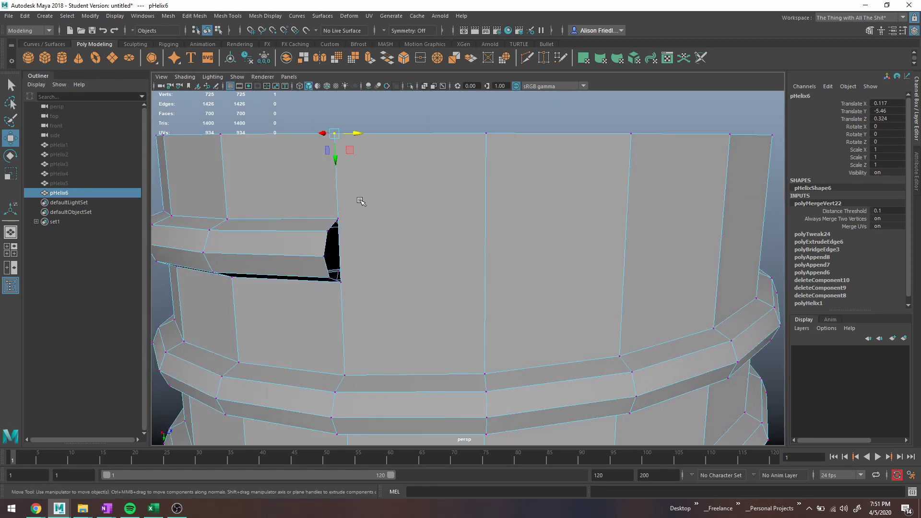
{"action": "key", "text": "3"}
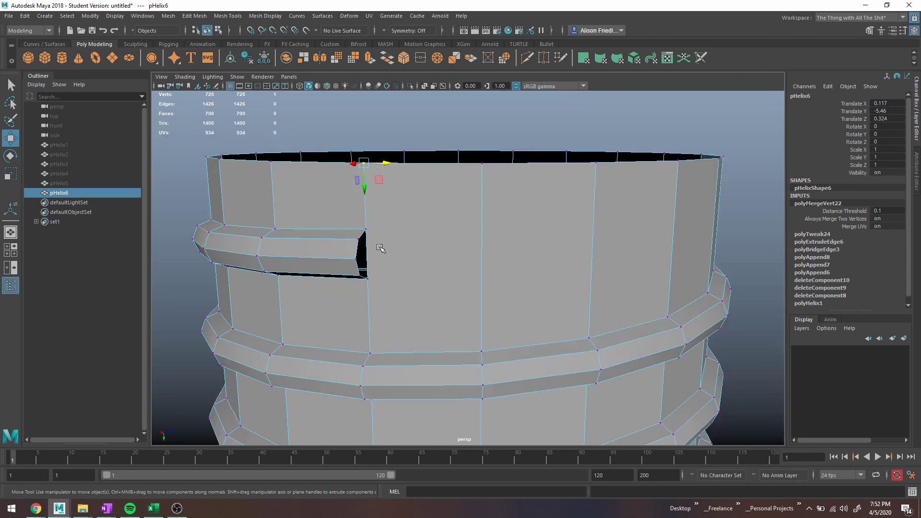
{"action": "key", "text": "1"}
{"action": "key", "text": "3"}
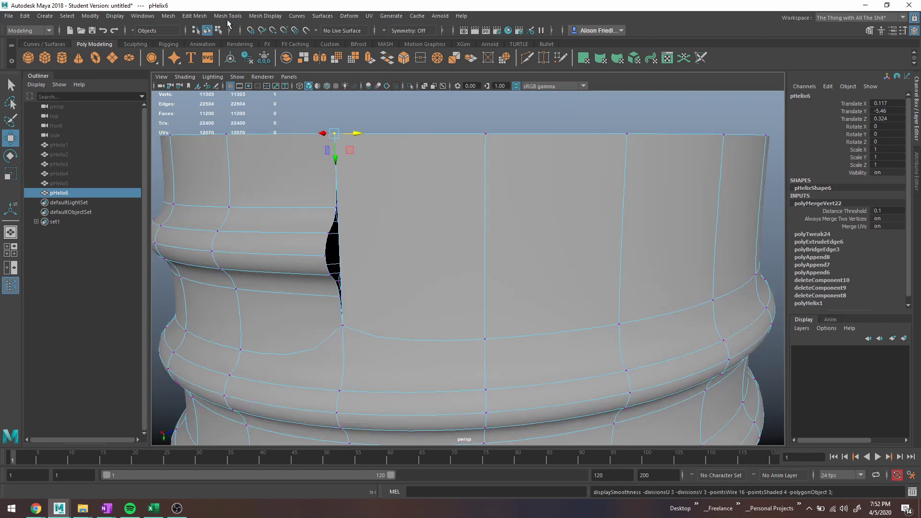
Append a polygon between the upper and lower border edges of the opening at the thread's upper end
{"action": "left_click", "coordinate": [227, 16]}
{"action": "left_click", "coordinate": [248, 51]}
{"action": "left_click_drag", "start_coordinate": [313, 165], "coordinate": [292, 187], "text": "alt"}
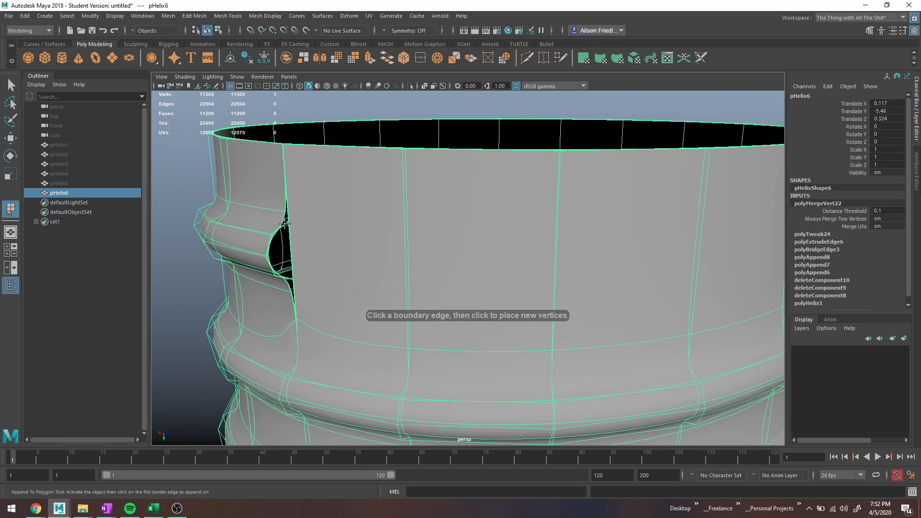
{"action": "left_click", "coordinate": [283, 224]}
{"action": "left_click", "coordinate": [283, 278]}
{"action": "key", "text": "Return"}
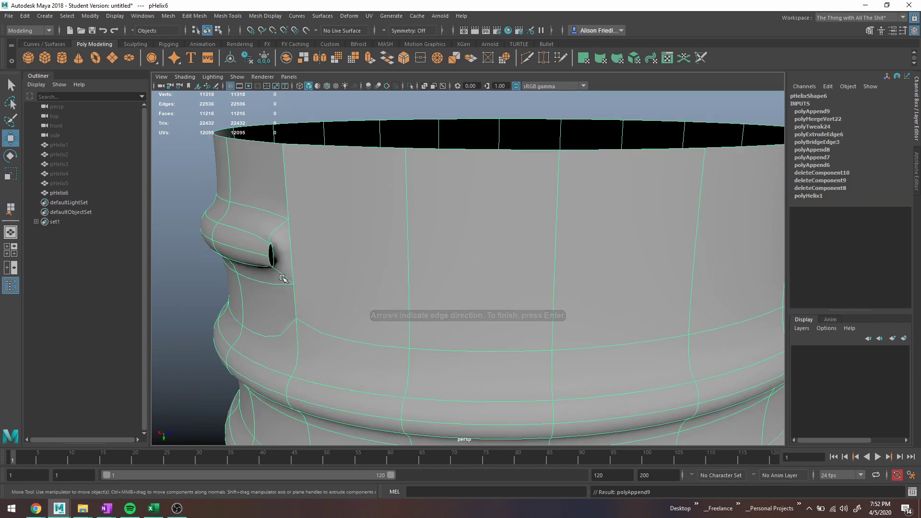
Append a polygon across the small triangular hole at the thread's upper end and turn on smooth preview
{"action": "scroll", "coordinate": [281, 272], "scroll_direction": "up", "scroll_amount": 2}
{"action": "key", "text": "1"}
{"action": "key", "text": "g"}
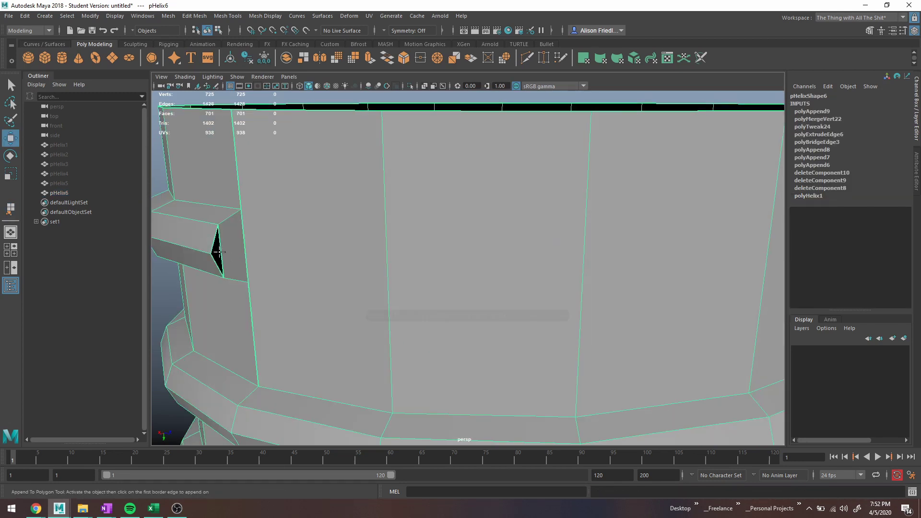
{"action": "left_click", "coordinate": [221, 253]}
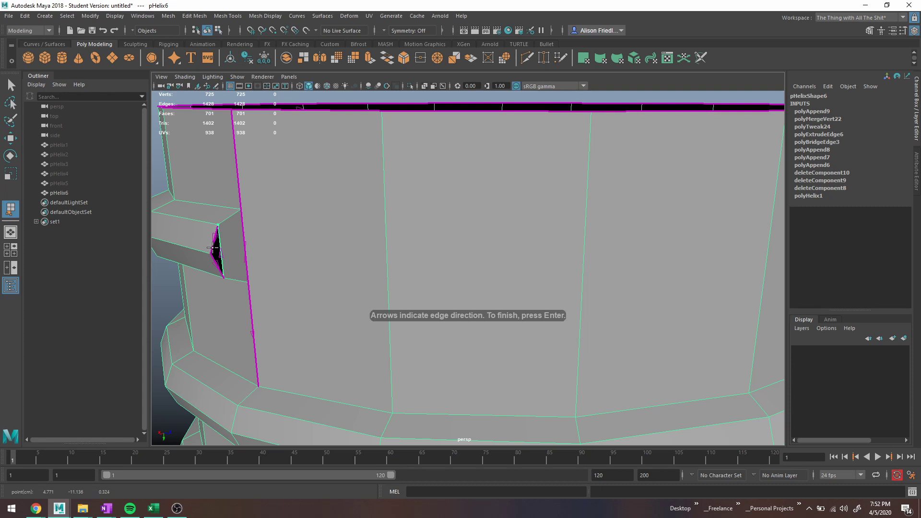
{"action": "left_click", "coordinate": [212, 248]}
{"action": "key", "text": "Return"}
{"action": "key", "text": "3"}
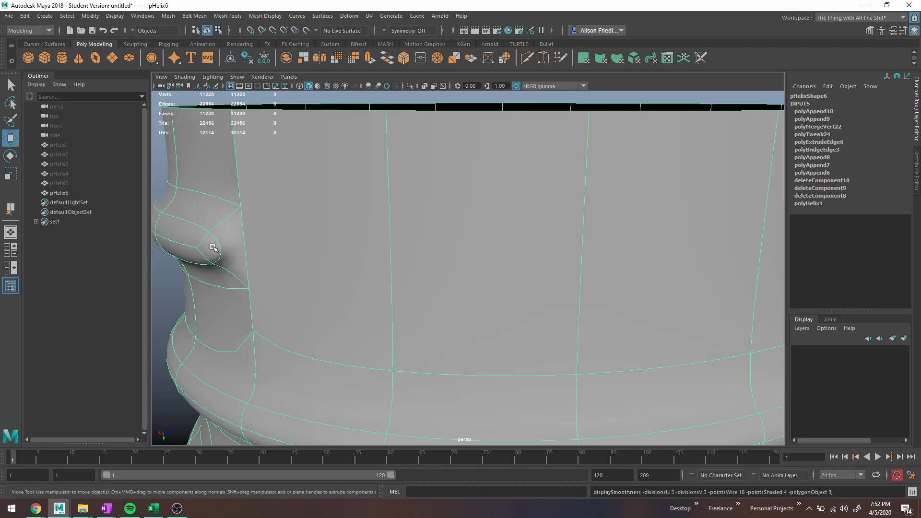
Examine the capped thread end and the surrounding edges in smooth preview and in unsmoothed wireframe display
{"action": "scroll", "coordinate": [353, 251], "scroll_direction": "down", "scroll_amount": 4}
{"action": "left_click_drag", "start_coordinate": [425, 280], "coordinate": [386, 254], "text": "alt"}
{"action": "scroll", "coordinate": [445, 256], "scroll_direction": "up", "scroll_amount": 1}
{"action": "scroll", "coordinate": [352, 254], "scroll_direction": "up", "scroll_amount": 3}
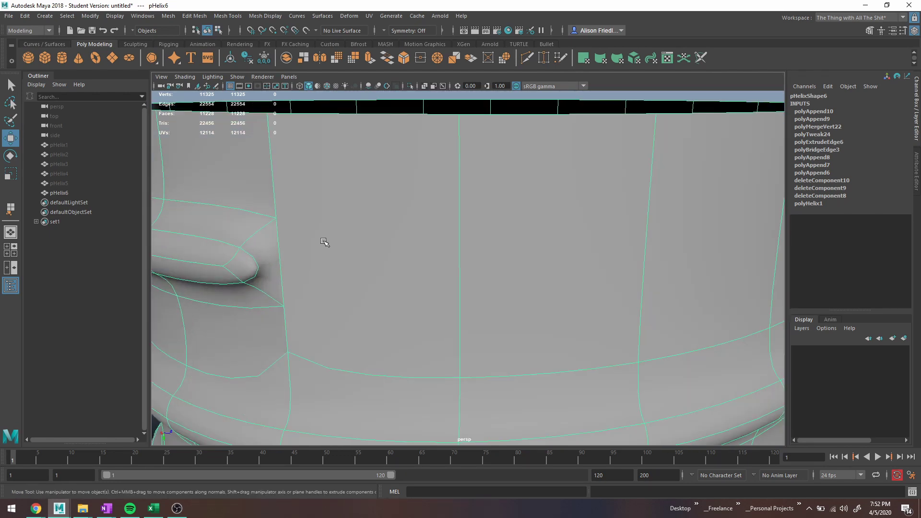
{"action": "right_click_drag", "start_coordinate": [315, 234], "coordinate": [295, 234]}
{"action": "scroll", "coordinate": [310, 273], "scroll_direction": "down", "scroll_amount": 7}
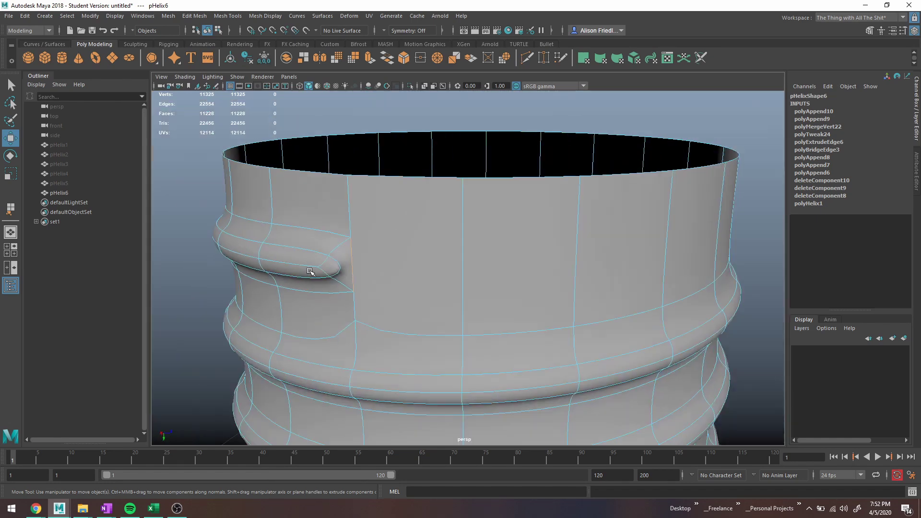
{"action": "key", "text": "1"}
{"action": "scroll", "coordinate": [555, 415], "scroll_direction": "down", "scroll_amount": 3}
{"action": "key", "text": "4"}
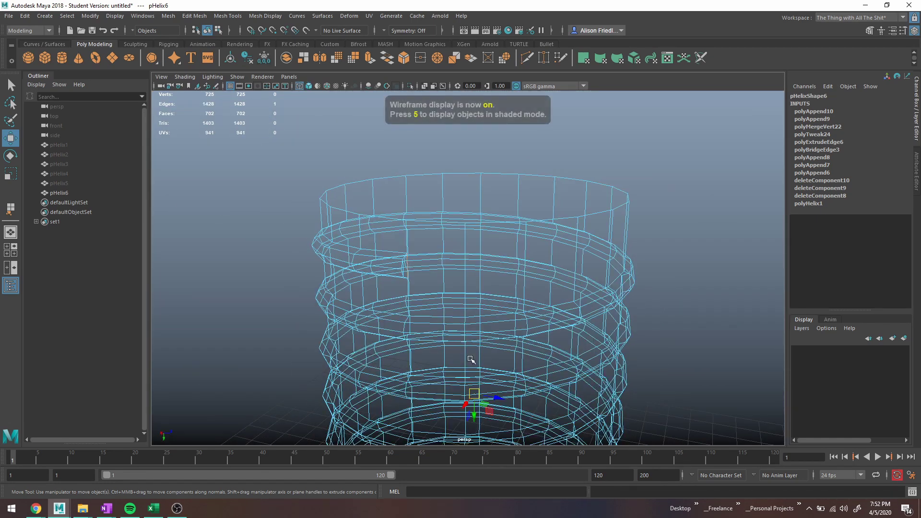
{"action": "left_click_drag", "start_coordinate": [471, 361], "coordinate": [382, 235], "text": "alt"}
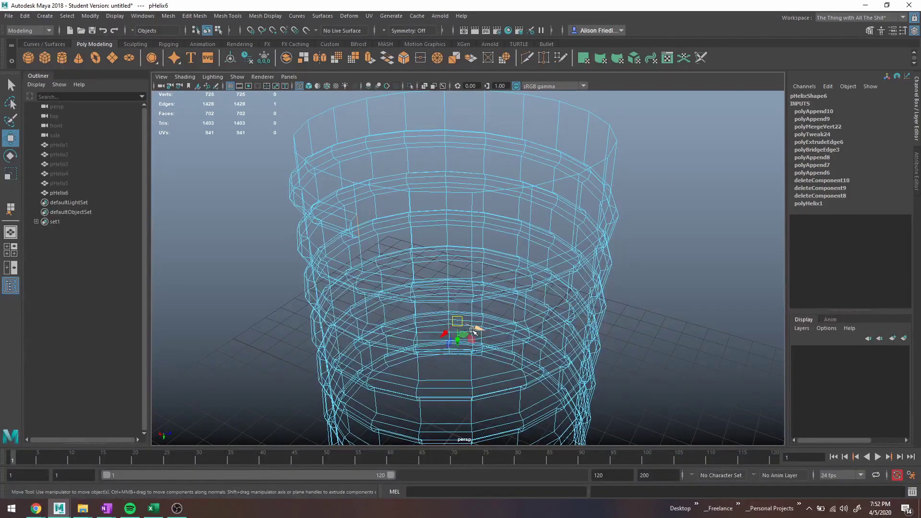
Test-move the narrow face between the thread's end and the cylinder wall to check its connection
{"action": "key", "text": "q"}
{"action": "right_click", "coordinate": [359, 221]}
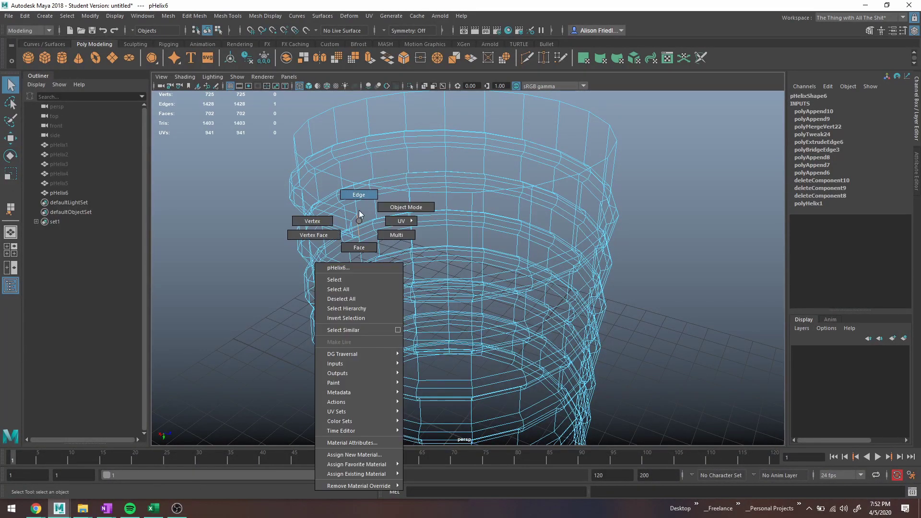
{"action": "left_click", "coordinate": [358, 247]}
{"action": "left_click", "coordinate": [362, 234]}
{"action": "key", "text": "5"}
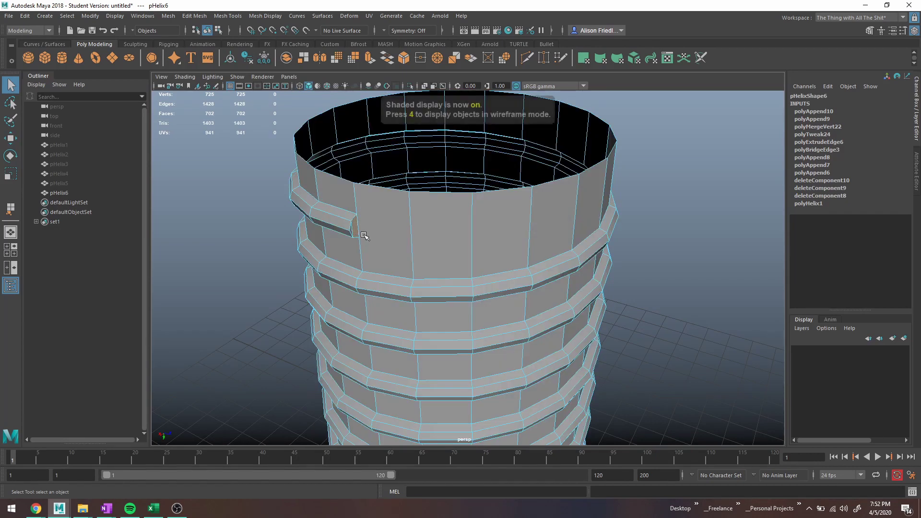
{"action": "key", "text": "w"}
{"action": "left_click_drag", "start_coordinate": [375, 235], "coordinate": [364, 228]}
{"action": "scroll", "coordinate": [335, 220], "scroll_direction": "up", "scroll_amount": 4}
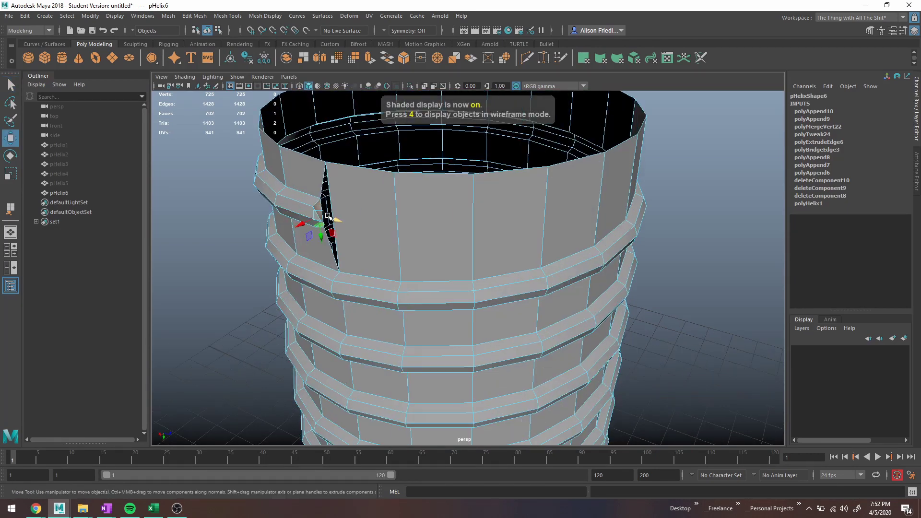
{"action": "middle_click_drag", "start_coordinate": [328, 219], "coordinate": [427, 274], "text": "alt"}
{"action": "scroll", "coordinate": [422, 271], "scroll_direction": "up", "scroll_amount": 2}
{"action": "left_click_drag", "start_coordinate": [394, 262], "coordinate": [378, 247], "text": "alt"}
{"action": "scroll", "coordinate": [412, 258], "scroll_direction": "up", "scroll_amount": 2}
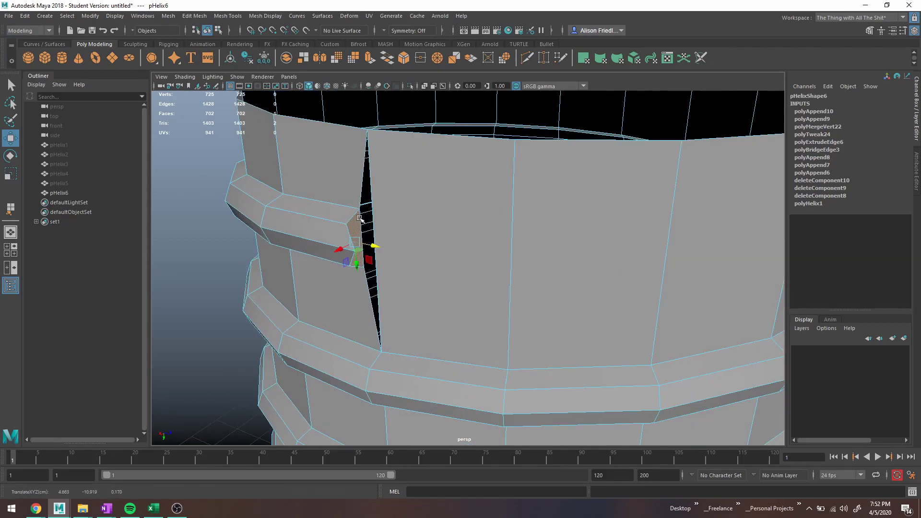
Undo the test move of the narrow end face and return the mesh to object mode
{"action": "key", "text": "ctrl+z"}
{"action": "key", "text": "ctrl+z"}
{"action": "key", "text": "q"}
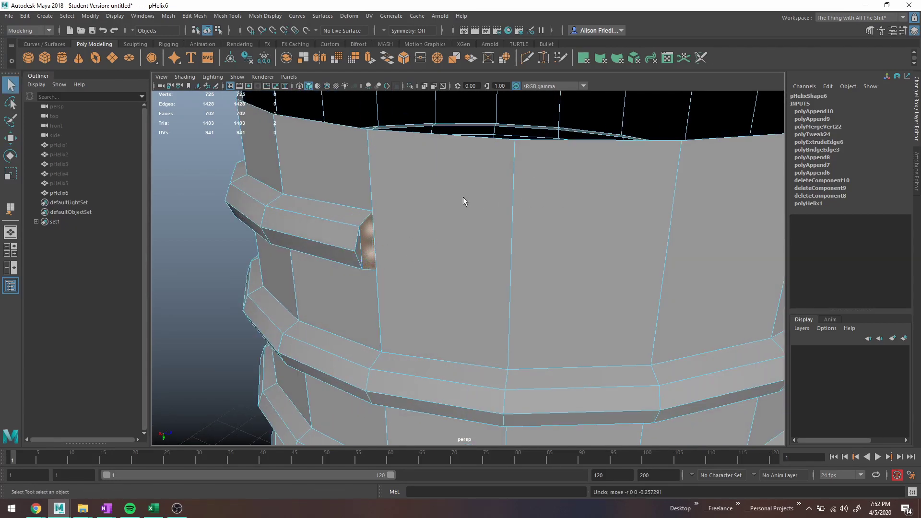
{"action": "right_click_drag", "start_coordinate": [463, 198], "coordinate": [478, 186]}
{"action": "left_click_drag", "start_coordinate": [482, 188], "coordinate": [492, 216], "text": "alt"}
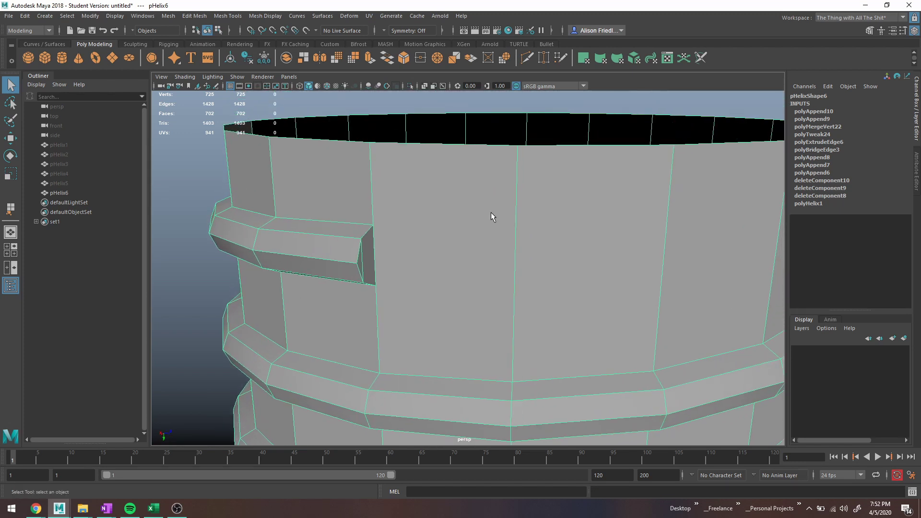
Multi-Cut a diagonal edge across the wall panel from the next rim vertex to the thread end's lower corner
{"action": "left_click", "coordinate": [528, 60]}
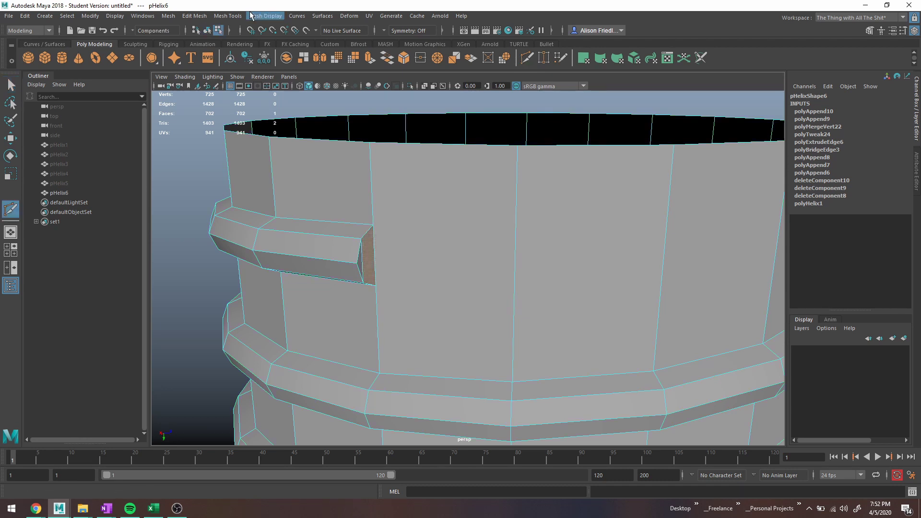
{"action": "left_click", "coordinate": [518, 148]}
{"action": "left_click", "coordinate": [376, 288]}
{"action": "right_click", "coordinate": [421, 273]}
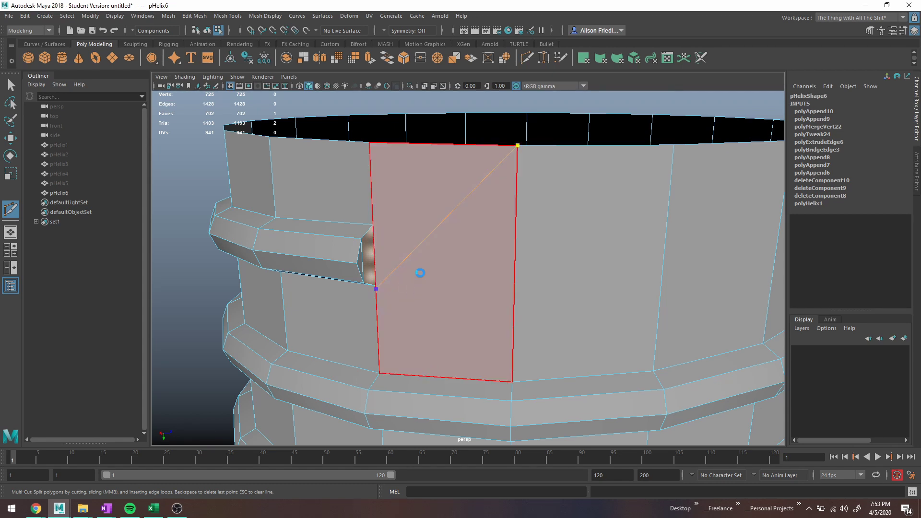
Inspect where the diagonal cut meets the thread end's lower corner, unsmoothed and in smooth preview
{"action": "left_click_drag", "start_coordinate": [411, 276], "coordinate": [420, 258], "text": "alt"}
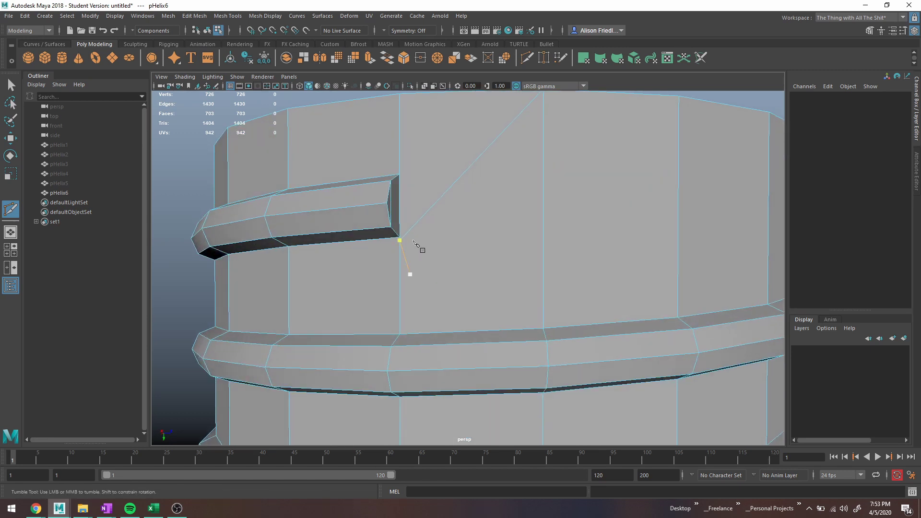
{"action": "scroll", "coordinate": [460, 202], "scroll_direction": "up", "scroll_amount": 3}
{"action": "middle_click_drag", "start_coordinate": [462, 200], "coordinate": [458, 243], "text": "alt"}
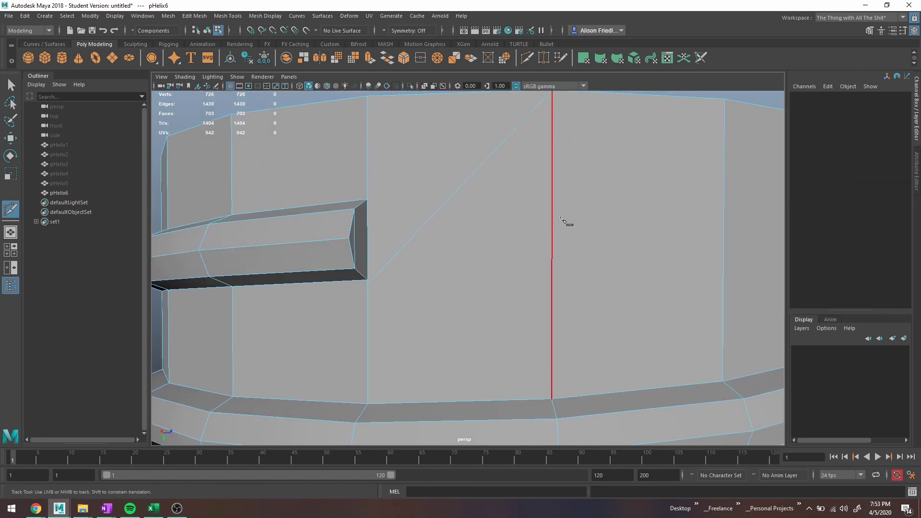
{"action": "key", "text": "3"}
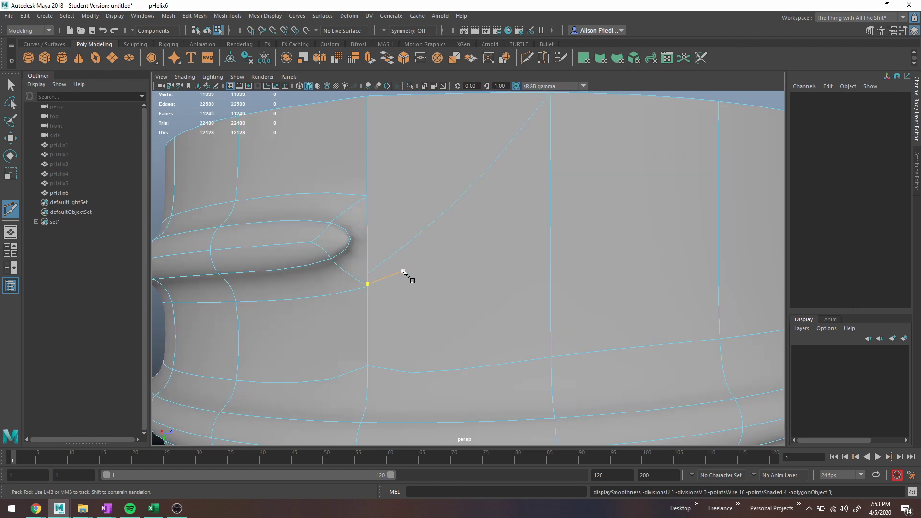
{"action": "scroll", "coordinate": [378, 267], "scroll_direction": "up", "scroll_amount": 2}
{"action": "right_click", "coordinate": [374, 265]}
{"action": "middle_click_drag", "start_coordinate": [367, 263], "coordinate": [389, 249], "text": "alt"}
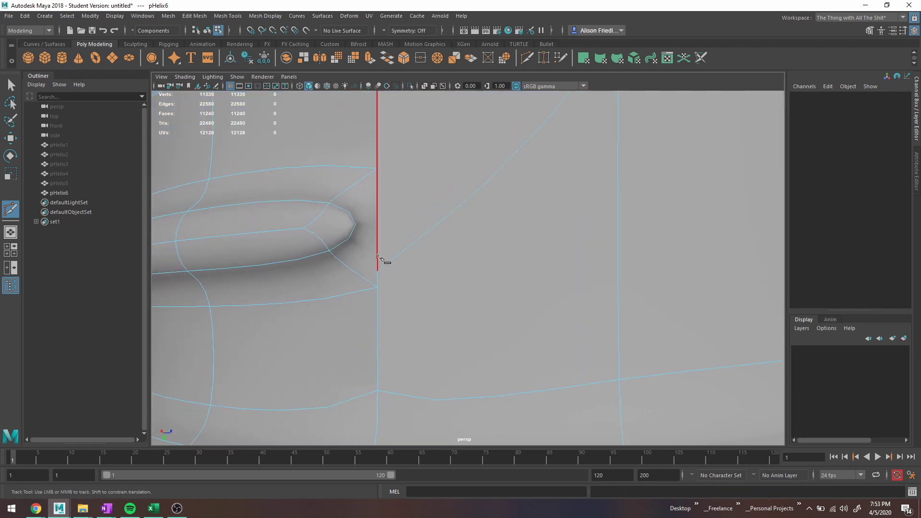
Merge the two nearly coincident vertices at the thread end's lower corner
{"action": "key", "text": "1"}
{"action": "key", "text": "q"}
{"action": "mouse_move", "coordinate": [380, 244]}
{"action": "right_mouse_down"}
{"action": "mouse_move", "coordinate": [376, 278]}
{"action": "mouse_move", "coordinate": [356, 257]}
{"action": "right_mouse_up"}
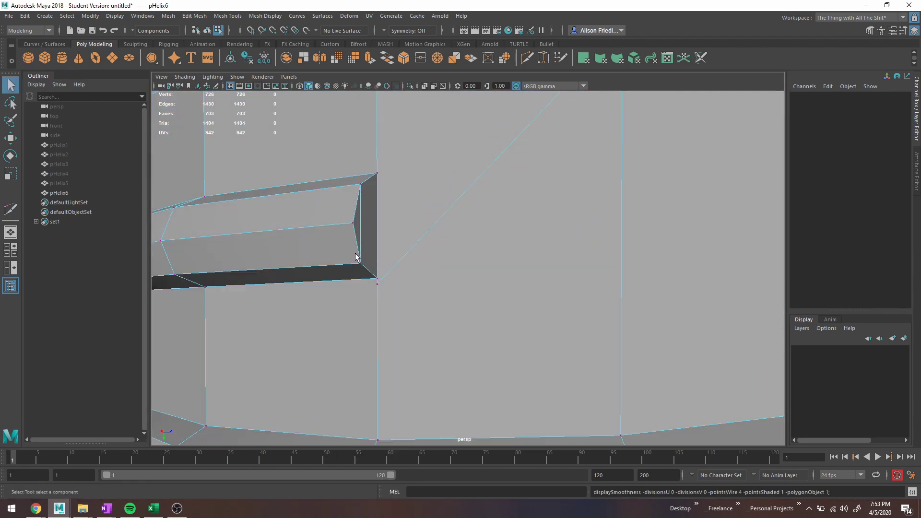
{"action": "left_click_drag", "start_coordinate": [370, 273], "coordinate": [382, 287]}
{"action": "key", "text": "4"}
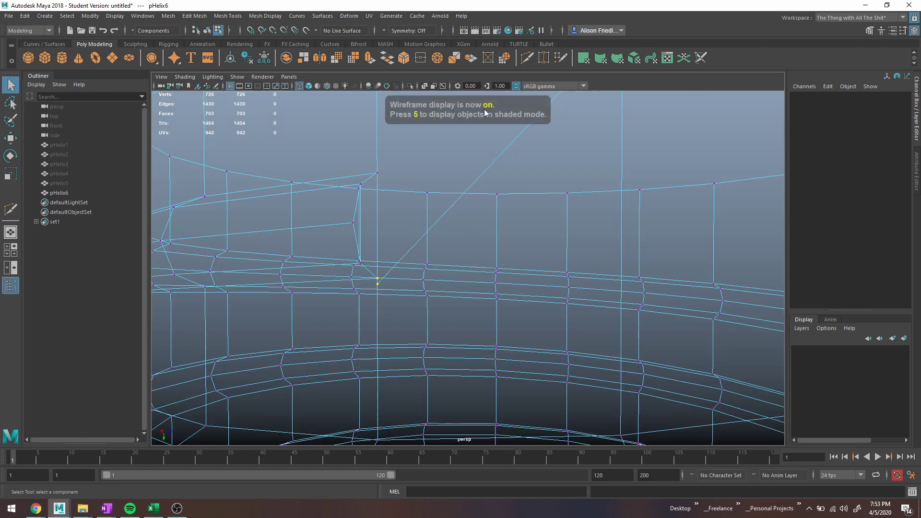
{"action": "left_click", "coordinate": [437, 60]}
Compare the merged corner and the creases around the thread end in shaded unsmoothed and smooth preview display
{"action": "key", "text": "5"}
{"action": "key", "text": "3"}
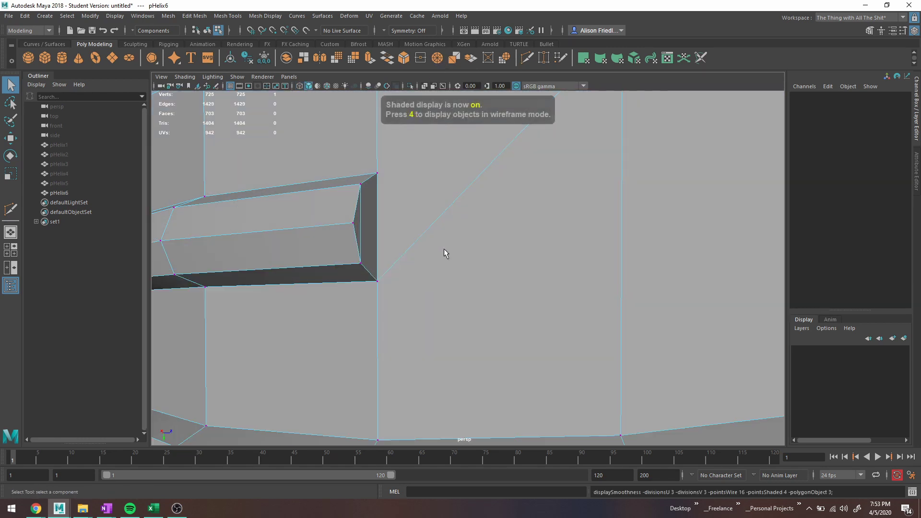
{"action": "right_click_drag", "start_coordinate": [444, 248], "coordinate": [431, 252], "text": "alt"}
{"action": "mouse_move", "coordinate": [431, 252]}
{"action": "left_mouse_down", "text": "alt"}
{"action": "mouse_move", "coordinate": [440, 260]}
{"action": "mouse_move", "coordinate": [428, 253]}
{"action": "left_mouse_up", "text": "alt"}
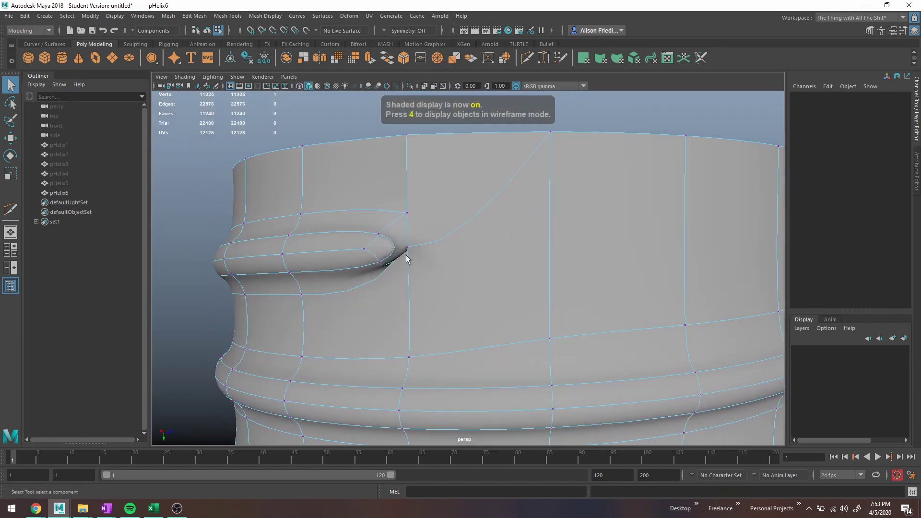
{"action": "scroll", "coordinate": [432, 228], "scroll_direction": "up", "scroll_amount": 2}
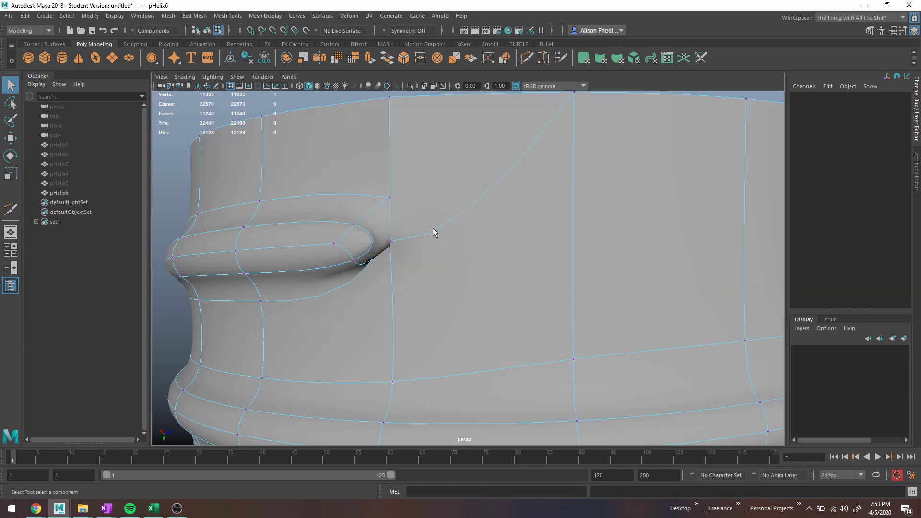
{"action": "key", "text": "1"}
{"action": "key", "text": "3"}
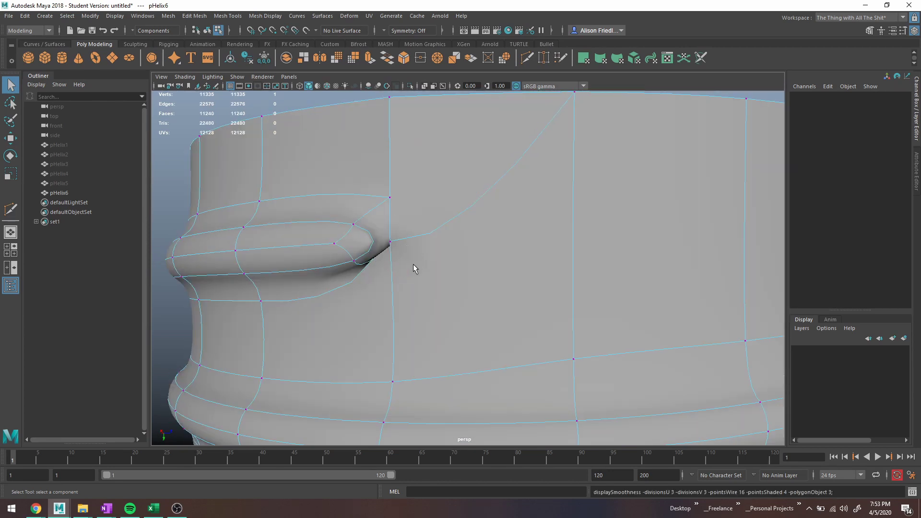
{"action": "key", "text": "1"}
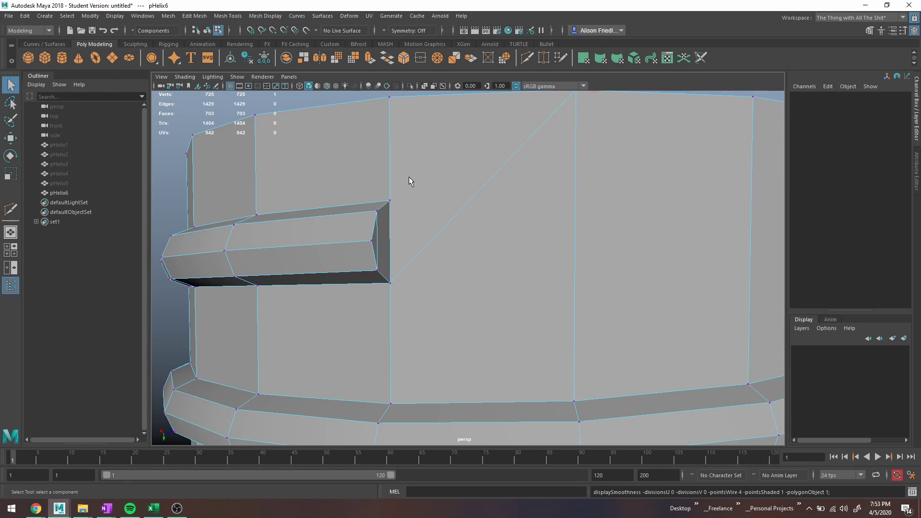
{"action": "key", "text": "3"}
Test-move the vertex at the thread end's upper corner to check its connection to the wall
{"action": "right_click_drag", "start_coordinate": [391, 195], "coordinate": [378, 194]}
{"action": "left_click", "coordinate": [389, 198]}
{"action": "key", "text": "w"}
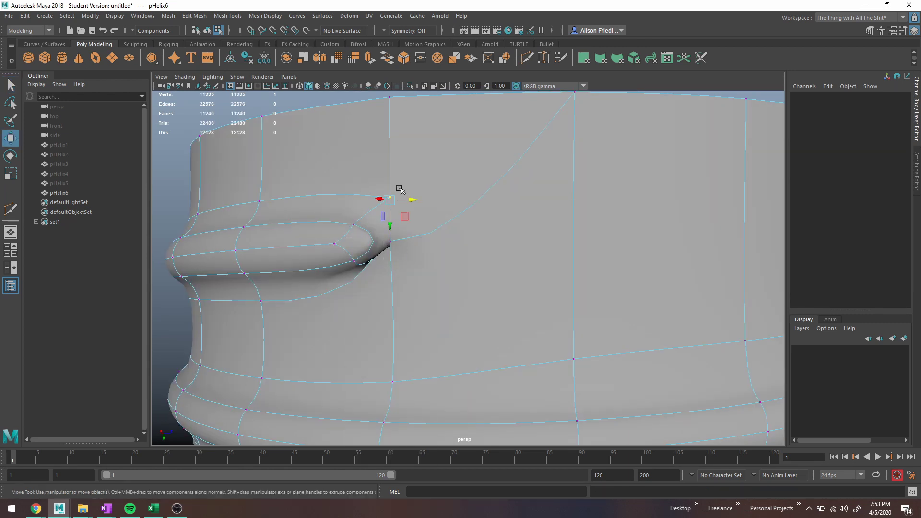
{"action": "mouse_move", "coordinate": [409, 200]}
{"action": "left_mouse_down"}
{"action": "mouse_move", "coordinate": [380, 201]}
{"action": "mouse_move", "coordinate": [406, 200]}
{"action": "left_mouse_up"}
{"action": "key", "text": "1"}
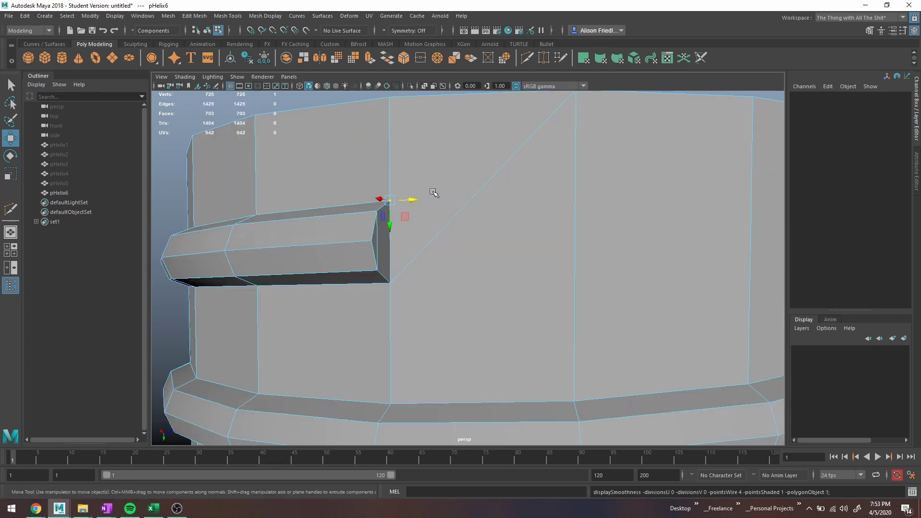
Delete the wall face between the thread end, the rim and the diagonal edge
{"action": "key", "text": "q"}
{"action": "left_click", "coordinate": [433, 185]}
{"action": "key", "text": "Delete"}
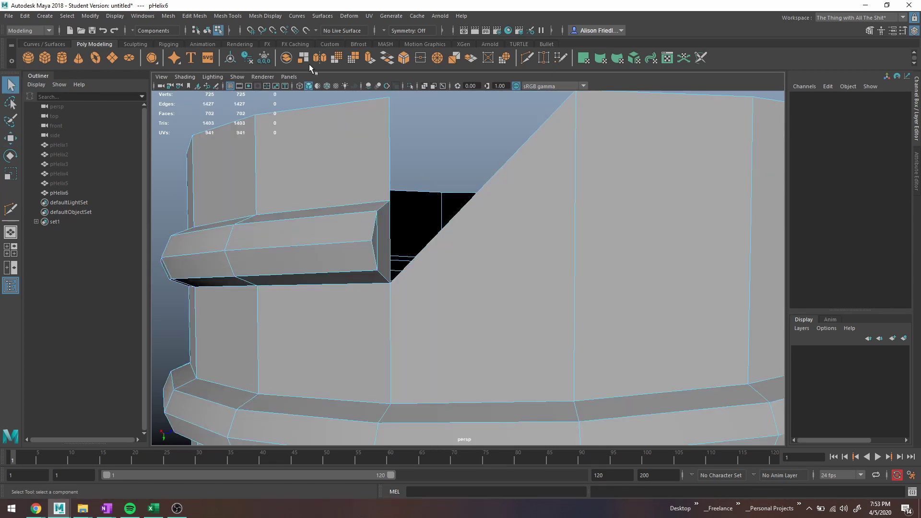
Append a polygon from the vertical border edge above the thread end to the diagonal edge, filling the gap
{"action": "left_click", "coordinate": [228, 16]}
{"action": "left_click", "coordinate": [259, 46]}
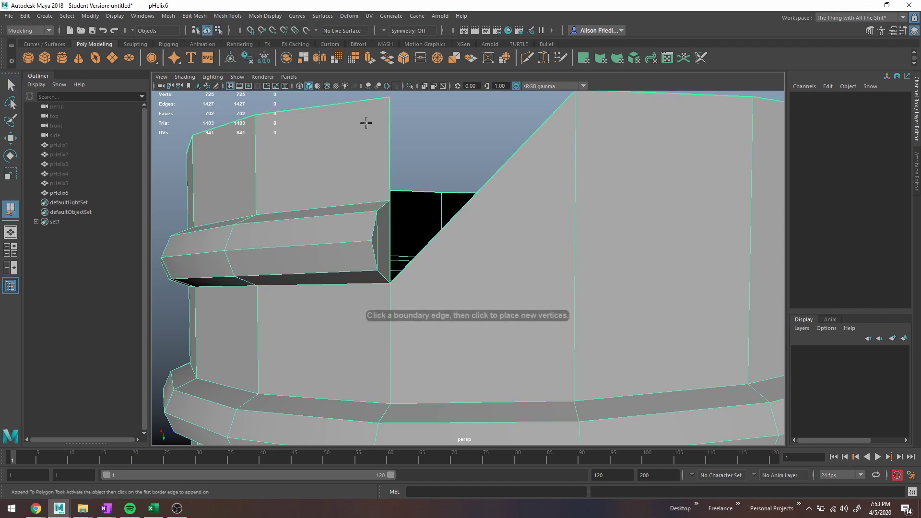
{"action": "left_click", "coordinate": [390, 146]}
{"action": "left_click", "coordinate": [459, 210]}
{"action": "key", "text": "Return"}
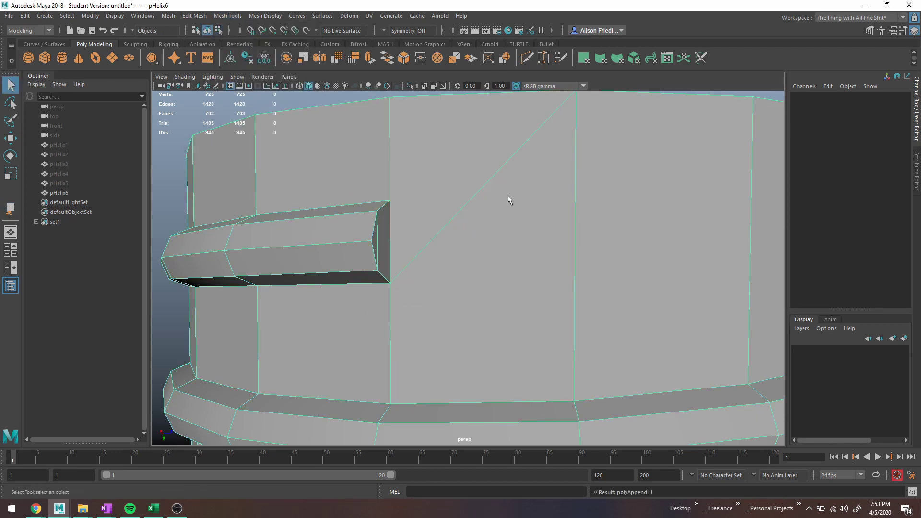
Examine the rebuilt wall and thread end from several angles in smooth preview and unsmoothed display
{"action": "key", "text": "3"}
{"action": "right_click_drag", "start_coordinate": [411, 189], "coordinate": [439, 176]}
{"action": "scroll", "coordinate": [433, 166], "scroll_direction": "down", "scroll_amount": 5}
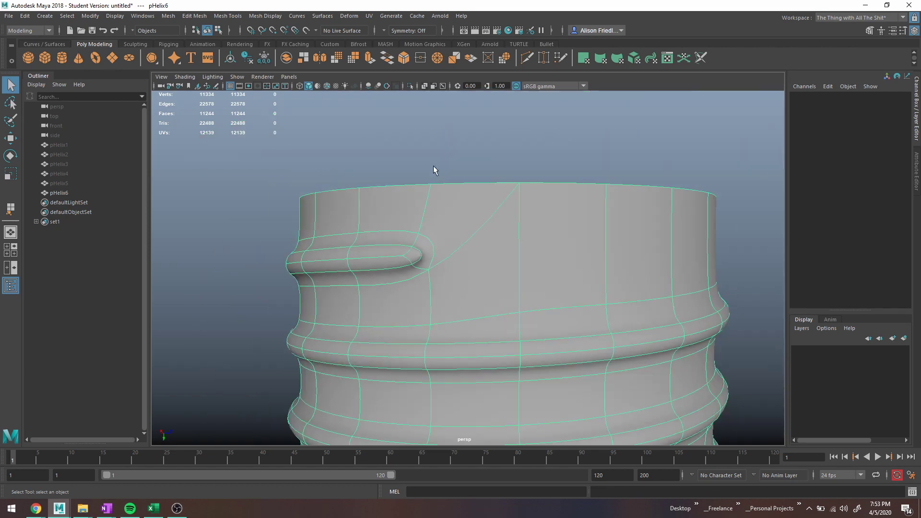
{"action": "left_click", "coordinate": [433, 166]}
{"action": "mouse_move", "coordinate": [519, 214]}
{"action": "left_mouse_down", "text": "alt"}
{"action": "mouse_move", "coordinate": [473, 233]}
{"action": "mouse_move", "coordinate": [529, 224]}
{"action": "left_mouse_up", "text": "alt"}
{"action": "left_click", "coordinate": [508, 279]}
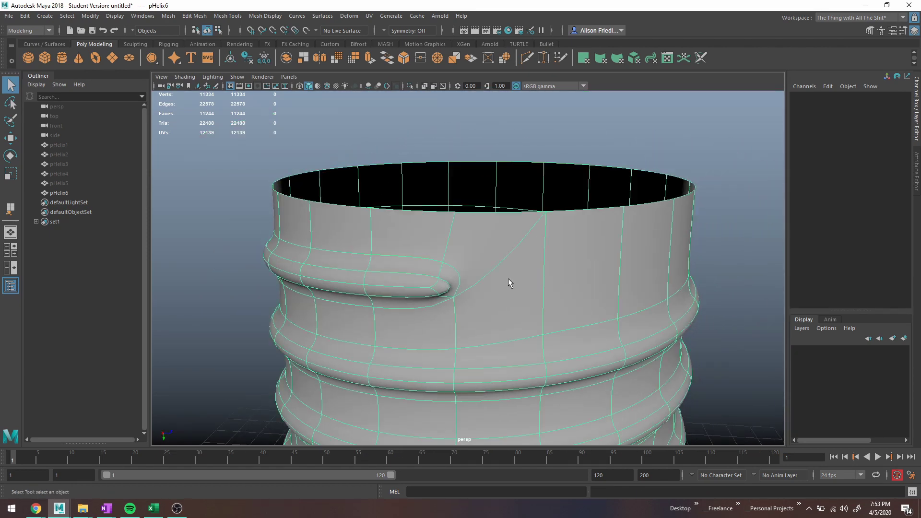
{"action": "scroll", "coordinate": [450, 280], "scroll_direction": "up", "scroll_amount": 3}
{"action": "key", "text": "1"}
{"action": "left_click_drag", "start_coordinate": [435, 279], "coordinate": [394, 260], "text": "alt"}
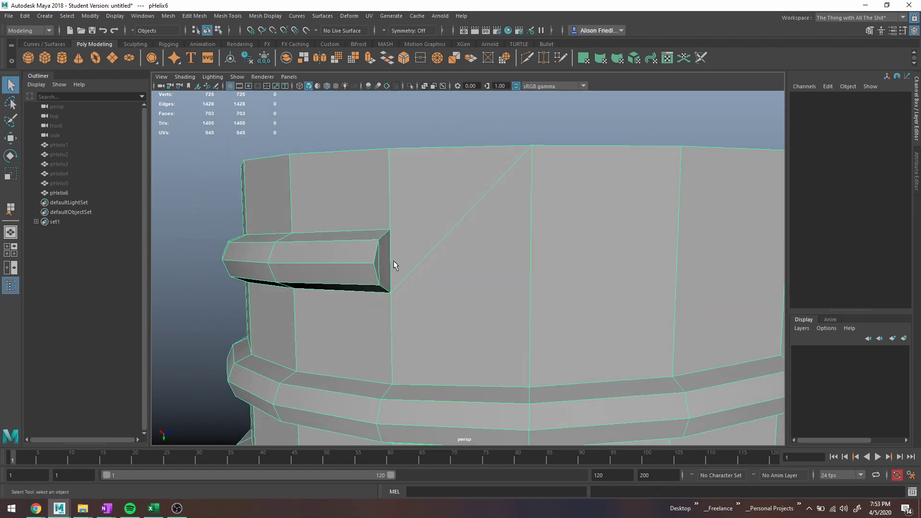
Average the vertices of the thread's end cap face with 30 iterations and check the end in smooth preview
{"action": "right_click_drag", "start_coordinate": [384, 245], "coordinate": [384, 267]}
{"action": "left_click_drag", "start_coordinate": [404, 259], "coordinate": [429, 263], "text": "alt"}
{"action": "key", "text": "3"}
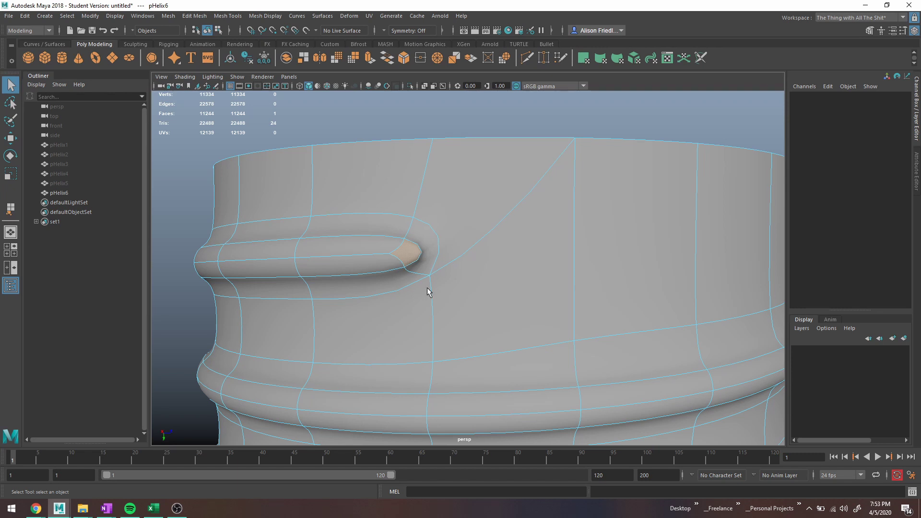
{"action": "key", "text": "1"}
{"action": "left_click", "coordinate": [194, 15]}
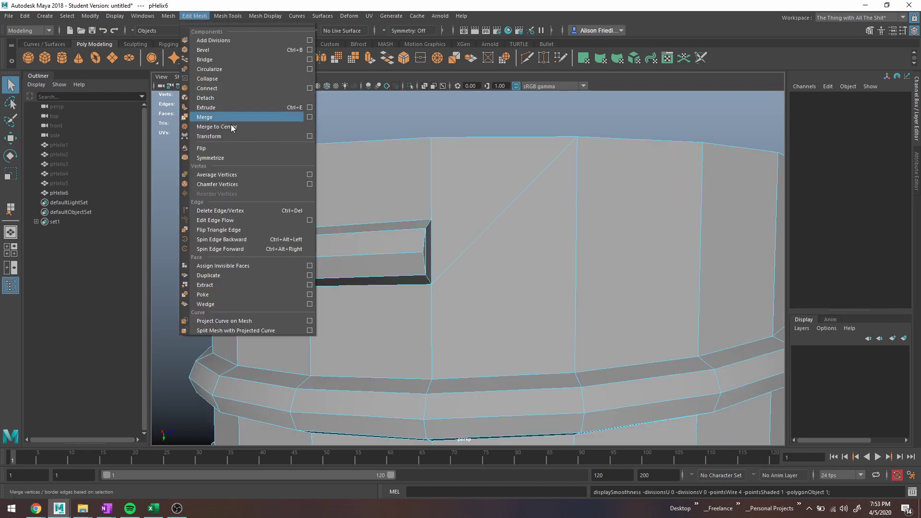
{"action": "left_click", "coordinate": [217, 175]}
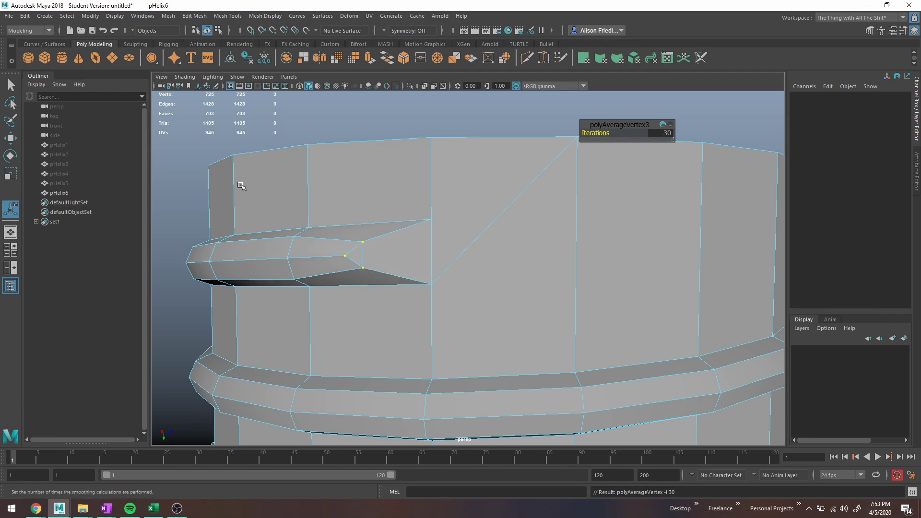
{"action": "key", "text": "3"}
{"action": "left_click_drag", "start_coordinate": [454, 275], "coordinate": [393, 248], "text": "alt"}
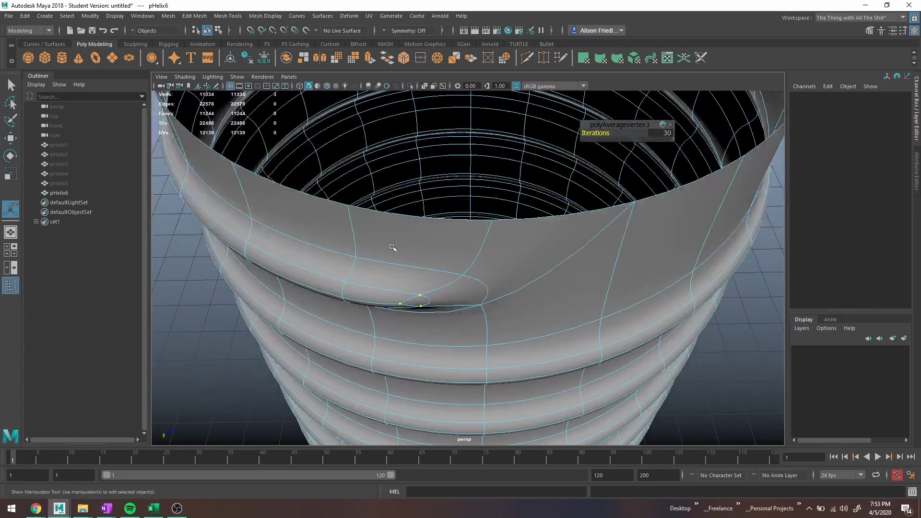
{"action": "left_click", "coordinate": [339, 289]}
{"action": "left_click_drag", "start_coordinate": [338, 289], "coordinate": [372, 237], "text": "alt"}
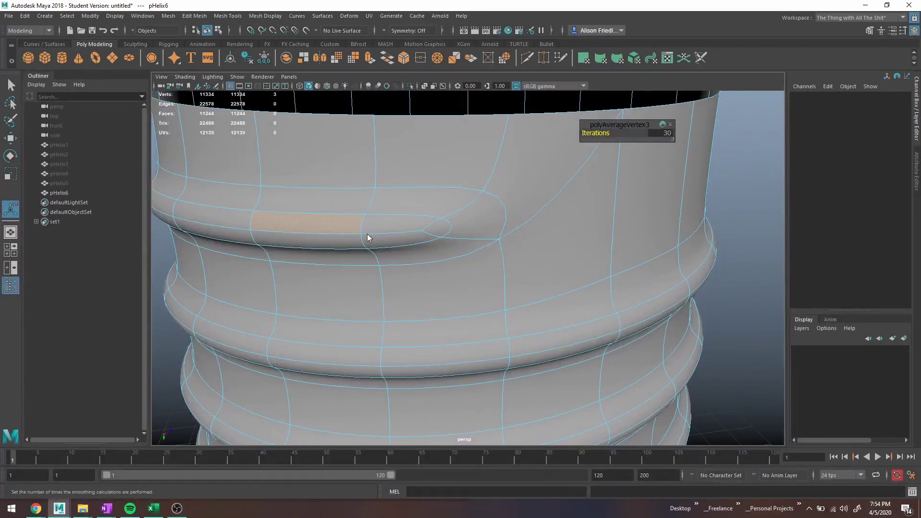
Average the three end cap vertices and the three neighbouring thread vertices repeatedly with 30 iterations, undoing the last pass
{"action": "right_click_drag", "start_coordinate": [367, 234], "coordinate": [341, 224]}
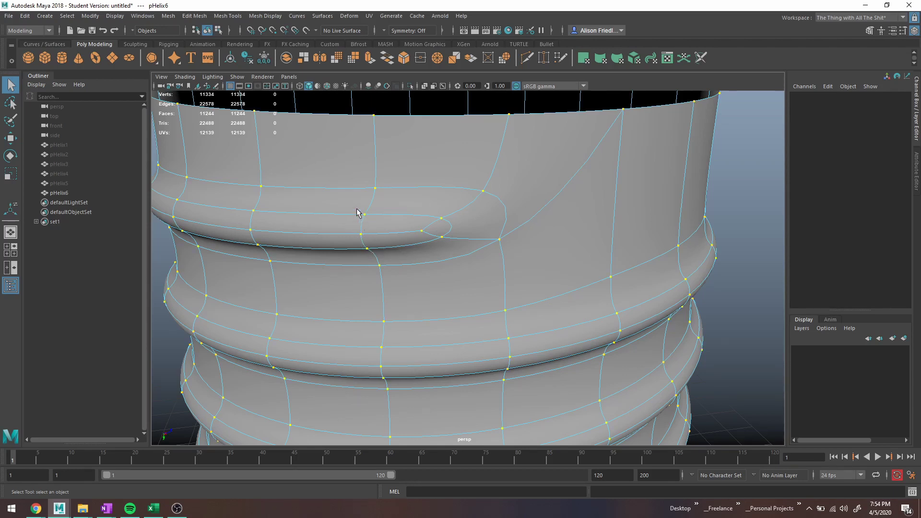
{"action": "left_click_drag", "start_coordinate": [356, 209], "coordinate": [378, 255]}
{"action": "left_click_drag", "start_coordinate": [413, 211], "coordinate": [431, 230], "text": "shift"}
{"action": "key", "text": "4"}
{"action": "left_click_drag", "start_coordinate": [371, 256], "coordinate": [580, 394], "text": "ctrl"}
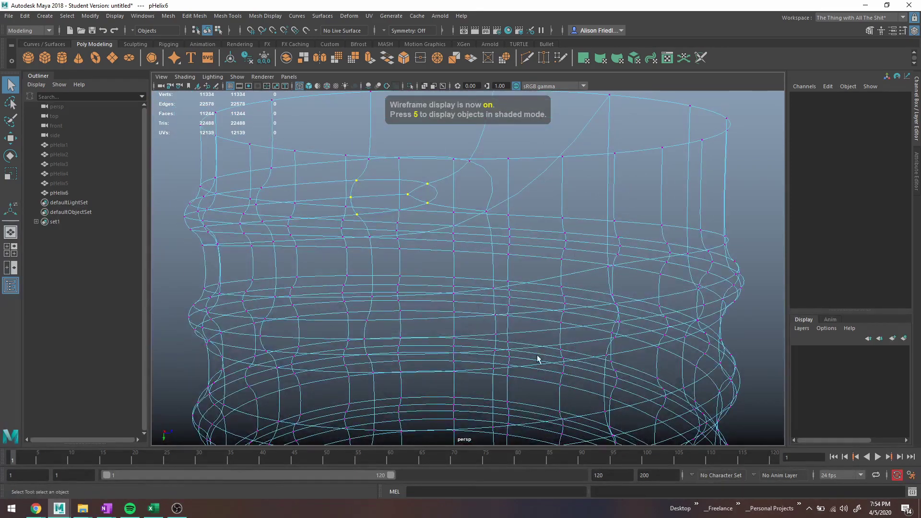
{"action": "key", "text": "g"}
{"action": "key", "text": "g"}
{"action": "key", "text": "g"}
{"action": "key", "text": "5"}
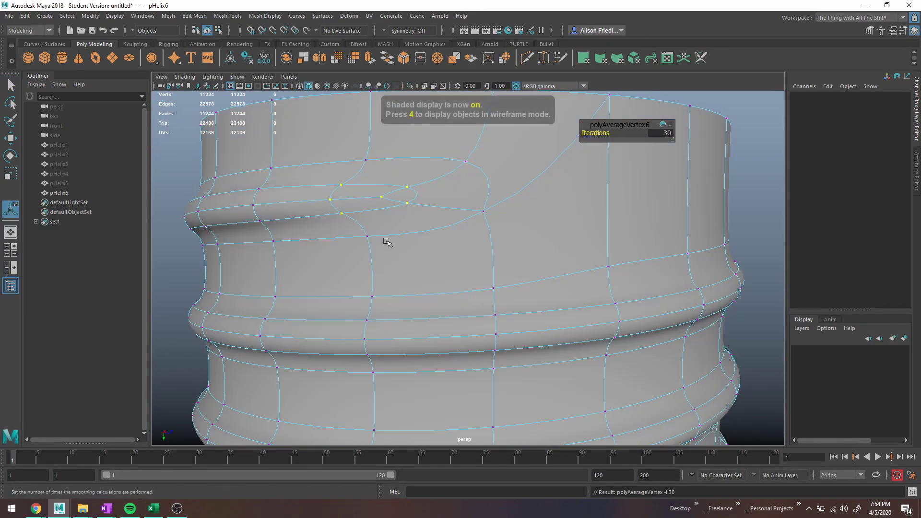
{"action": "left_click_drag", "start_coordinate": [388, 242], "coordinate": [352, 327], "text": "alt"}
{"action": "key", "text": "ctrl+z"}
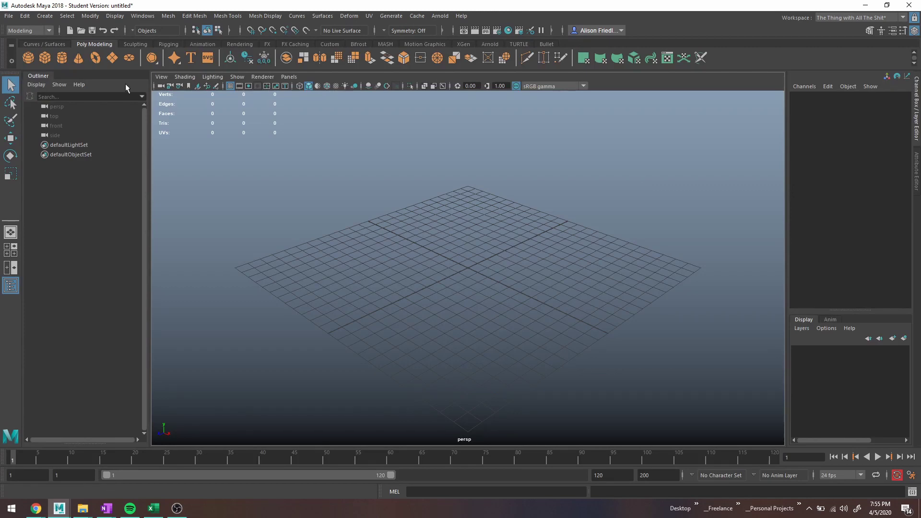
Create a polygon helix with 6 coils, about 10.4 high and 11.4 wide, with a radius of about 0.5
{"action": "left_click", "coordinate": [47, 17]}
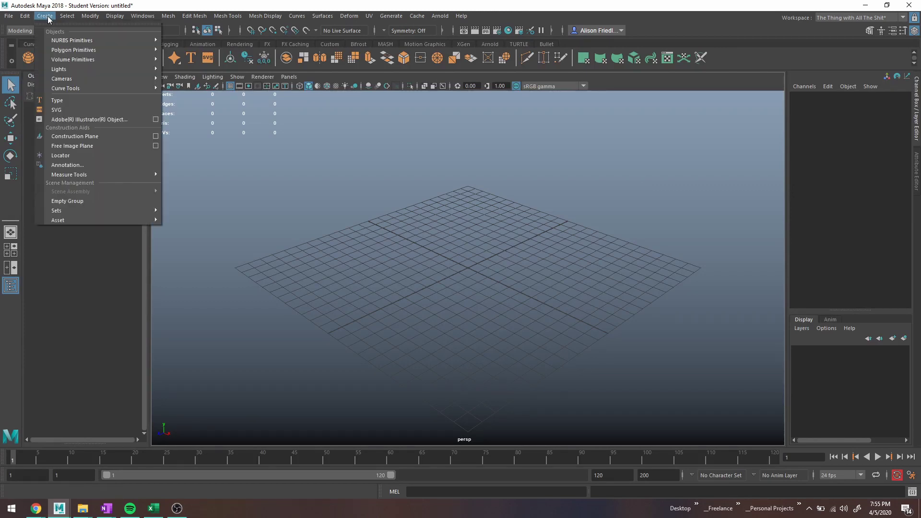
{"action": "mouse_move", "coordinate": [86, 50]}
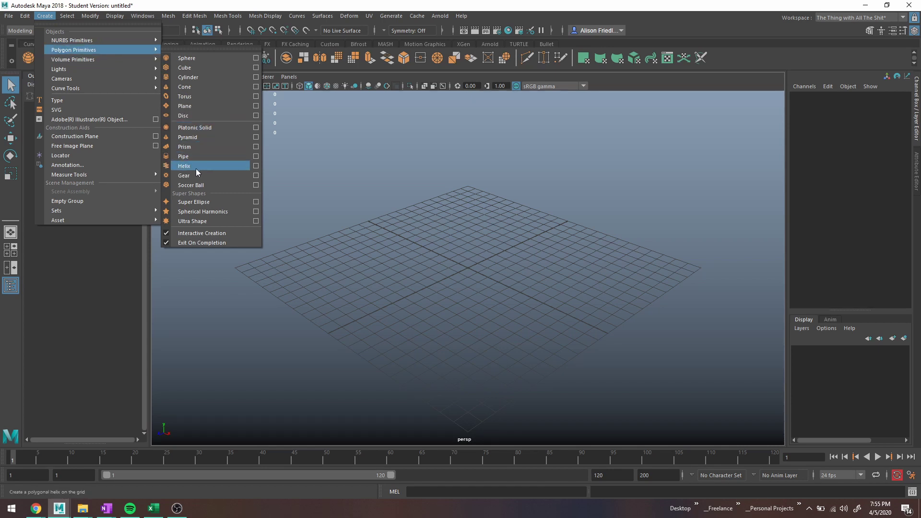
{"action": "left_click", "coordinate": [190, 166]}
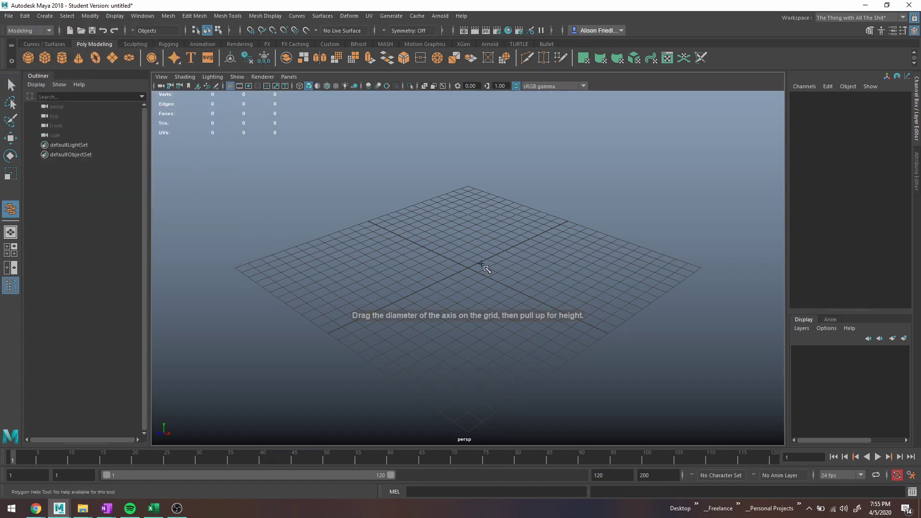
{"action": "left_click_drag", "start_coordinate": [476, 259], "coordinate": [469, 269]}
{"action": "left_click_drag", "start_coordinate": [501, 237], "coordinate": [482, 130]}
{"action": "left_click_drag", "start_coordinate": [581, 193], "coordinate": [598, 185]}
{"action": "scroll", "coordinate": [621, 176], "scroll_direction": "up", "scroll_amount": 3}
{"action": "middle_click_drag", "start_coordinate": [620, 177], "coordinate": [569, 219], "text": "alt"}
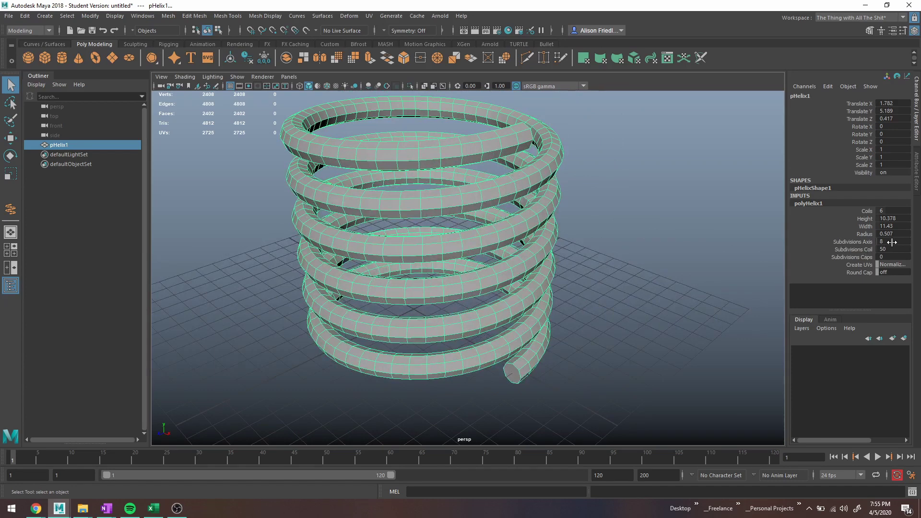
Set the helix's coil subdivisions to 20
{"action": "double_click", "coordinate": [889, 248]}
{"action": "type", "text": "20"}
{"action": "key", "text": "Return"}
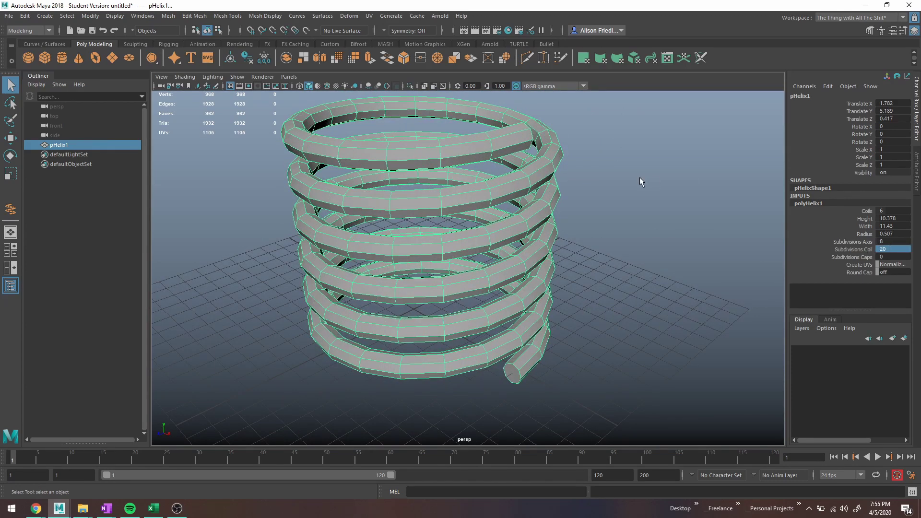
{"action": "left_click_drag", "start_coordinate": [639, 181], "coordinate": [594, 166], "text": "alt"}
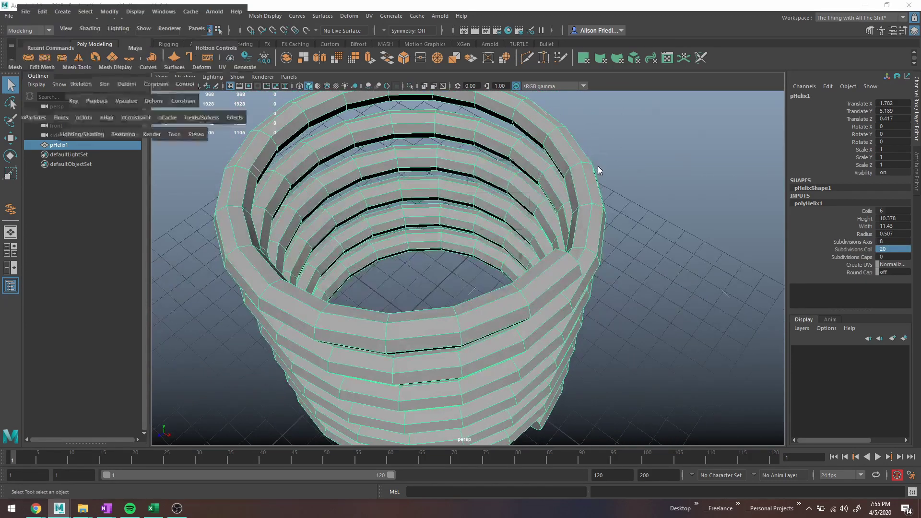
Select the edge loop running along the middle of the helix's coil in the top wireframe view
{"action": "key", "text": "space"}
{"action": "key", "text": "space"}
{"action": "scroll", "coordinate": [458, 184], "scroll_direction": "up", "scroll_amount": 5}
{"action": "key", "text": "4"}
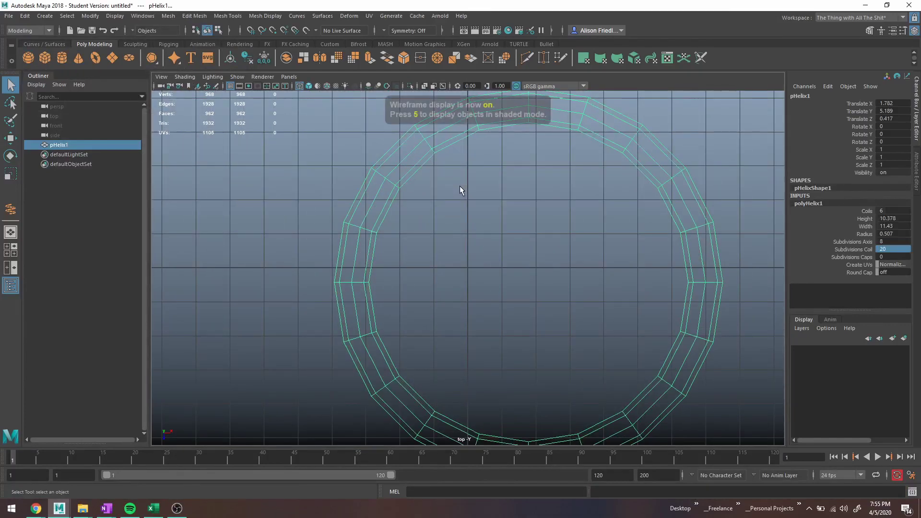
{"action": "middle_click_drag", "start_coordinate": [405, 179], "coordinate": [349, 146], "text": "alt"}
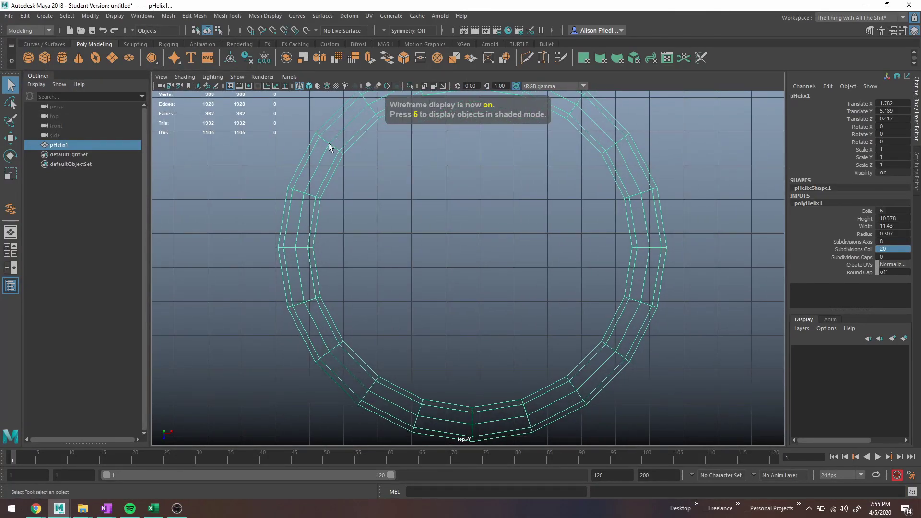
{"action": "right_click_drag", "start_coordinate": [329, 142], "coordinate": [320, 159]}
{"action": "double_click", "coordinate": [290, 238]}
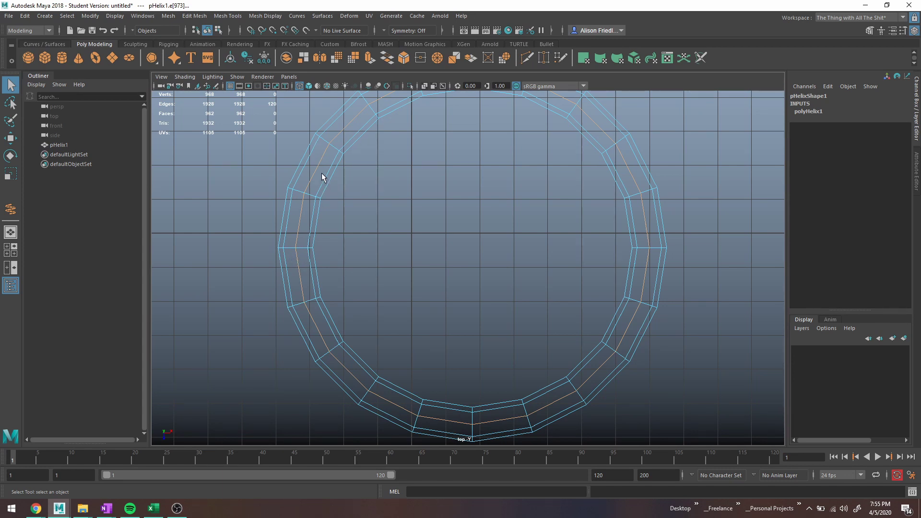
Try 6 axis subdivisions on the helix and set the value back to 8
{"action": "right_click_drag", "start_coordinate": [322, 173], "coordinate": [330, 155]}
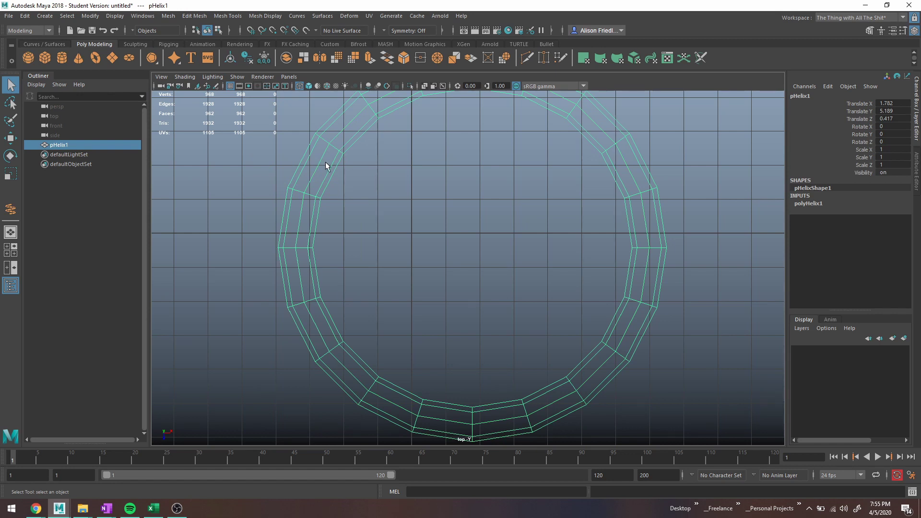
{"action": "left_click", "coordinate": [816, 203]}
{"action": "left_click", "coordinate": [893, 242]}
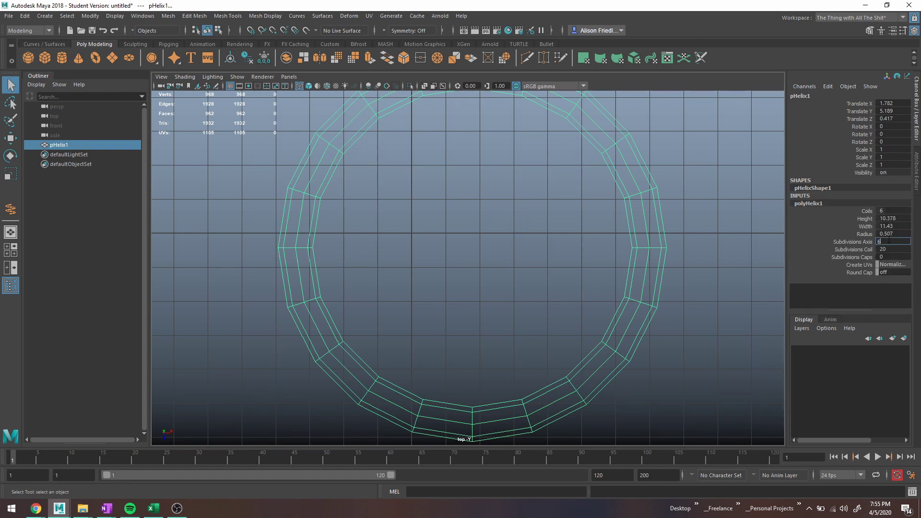
{"action": "type", "text": "6"}
{"action": "key", "text": "Return"}
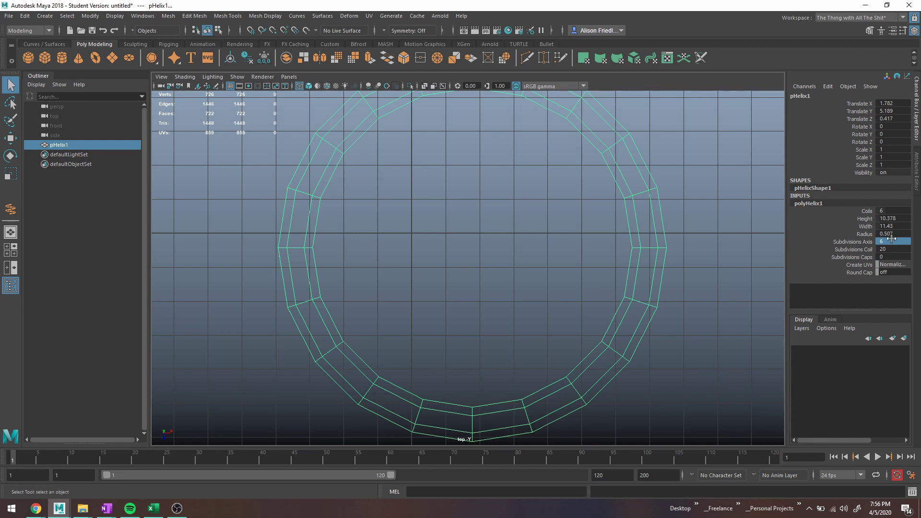
{"action": "left_click", "coordinate": [897, 242]}
{"action": "type", "text": "9"}
{"action": "key", "text": "Return"}
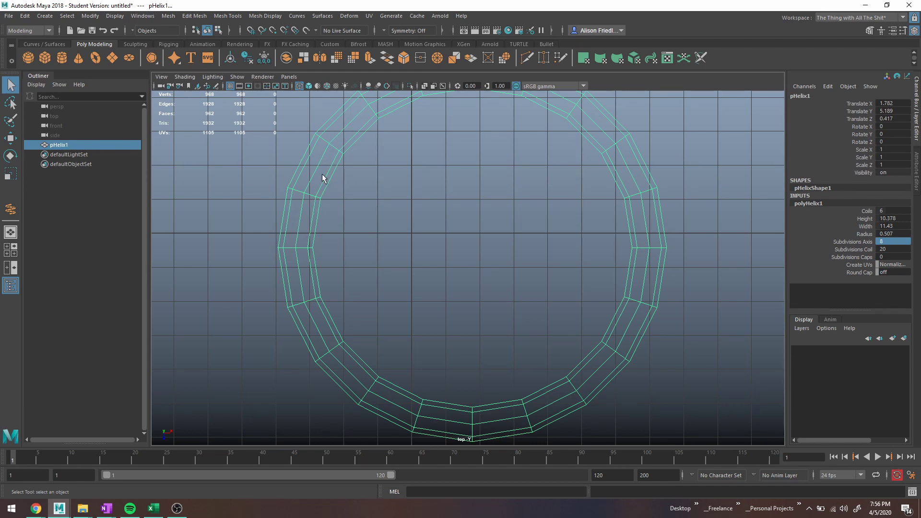
Delete the end caps and all face loops on the inner half of the helix
{"action": "right_click_drag", "start_coordinate": [322, 174], "coordinate": [323, 190]}
{"action": "left_click", "coordinate": [322, 181]}
{"action": "double_click", "coordinate": [343, 133], "text": "shift"}
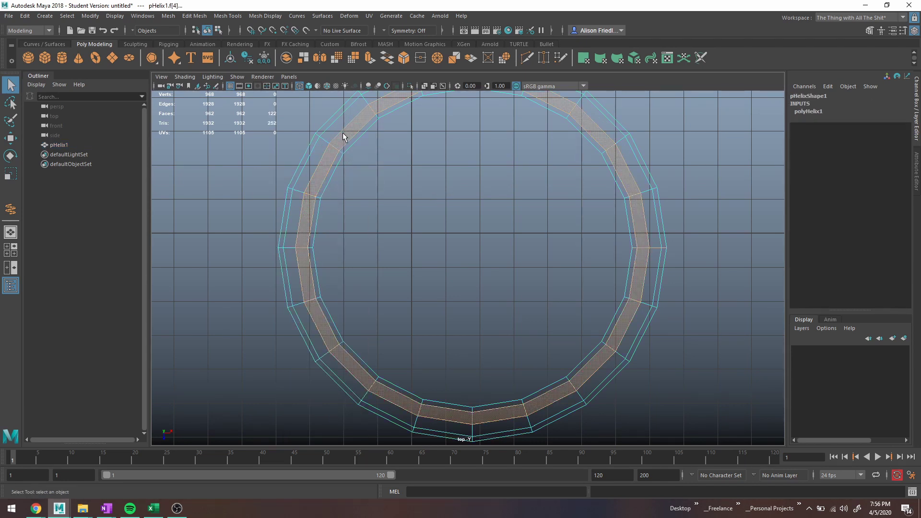
{"action": "key", "text": "Delete"}
{"action": "left_click", "coordinate": [343, 140]}
{"action": "double_click", "coordinate": [340, 143], "text": "shift"}
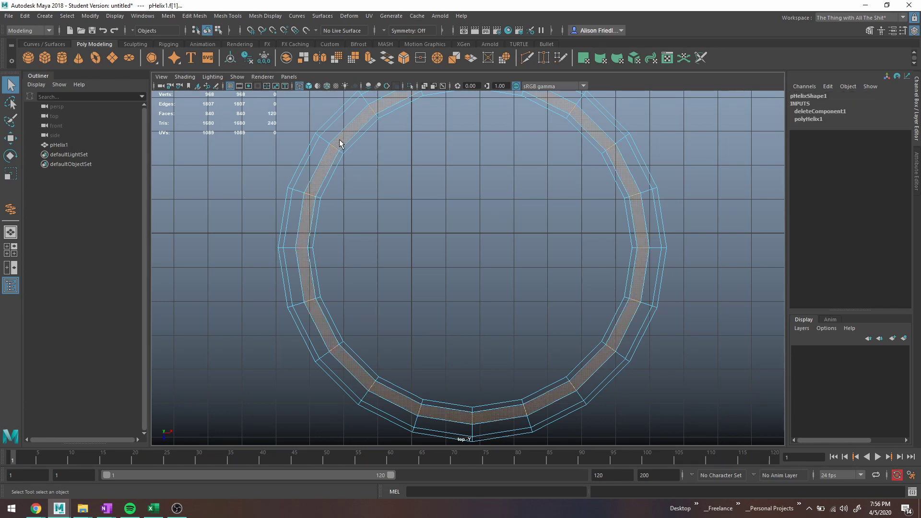
{"action": "key", "text": "Delete"}
{"action": "double_click", "coordinate": [337, 154]}
{"action": "key", "text": "Delete"}
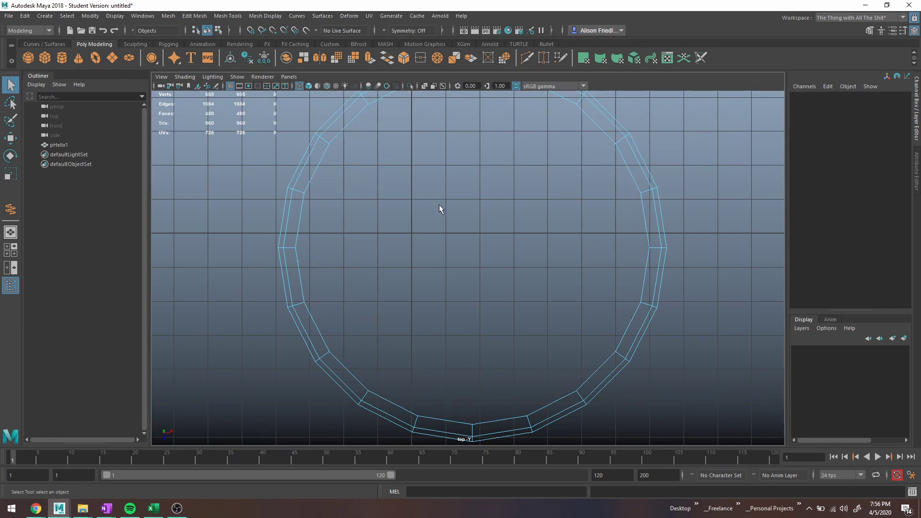
{"action": "key", "text": "space"}
{"action": "key", "text": "space"}
{"action": "left_click_drag", "start_coordinate": [610, 193], "coordinate": [535, 168], "text": "alt"}
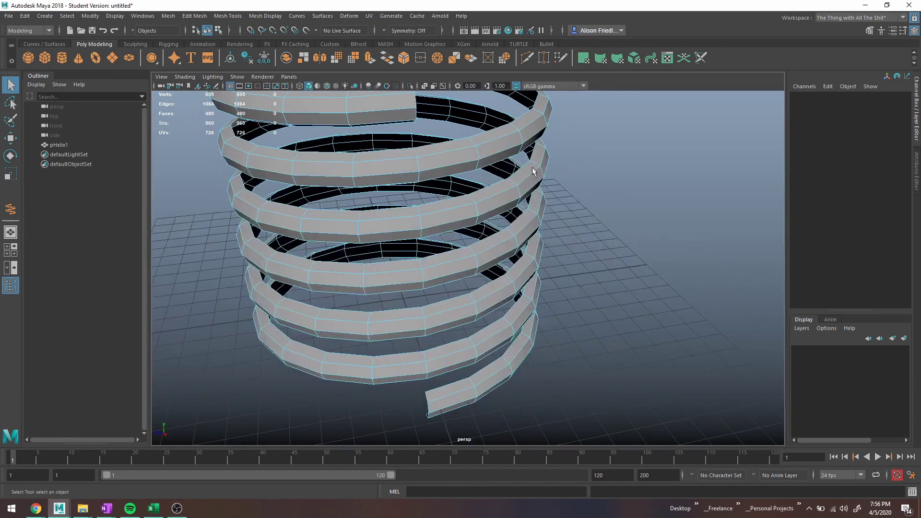
Append a polygon joining the border edges of the two uppermost coils near the helix's upper end
{"action": "left_click", "coordinate": [222, 17]}
{"action": "left_click", "coordinate": [240, 51]}
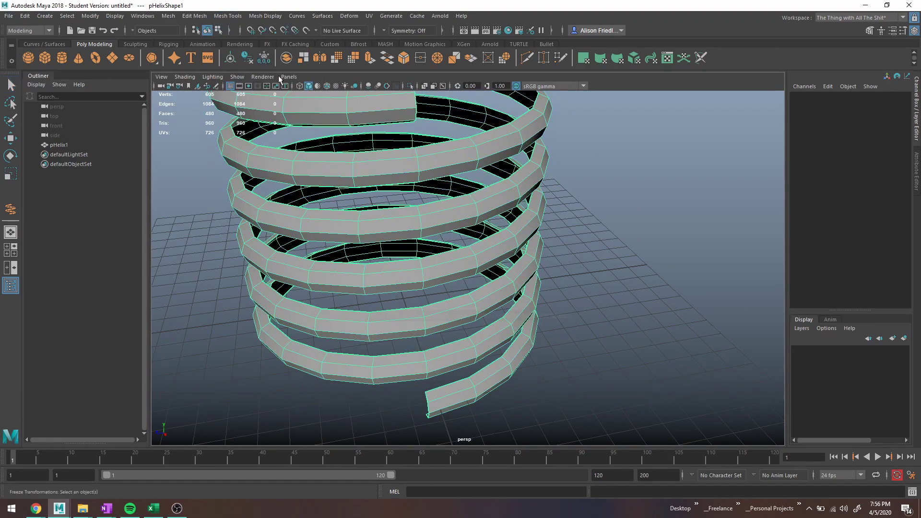
{"action": "left_click_drag", "start_coordinate": [333, 124], "coordinate": [327, 114], "text": "alt"}
{"action": "left_click", "coordinate": [368, 113]}
{"action": "middle_click_drag", "start_coordinate": [371, 108], "coordinate": [384, 155], "text": "alt"}
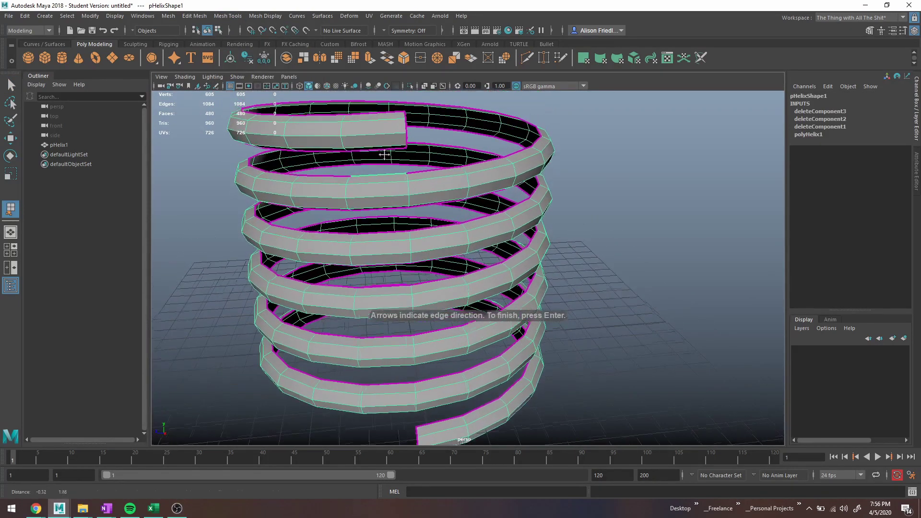
{"action": "left_click_drag", "start_coordinate": [386, 154], "coordinate": [386, 143], "text": "alt"}
{"action": "left_click", "coordinate": [383, 146]}
{"action": "key", "text": "Return"}
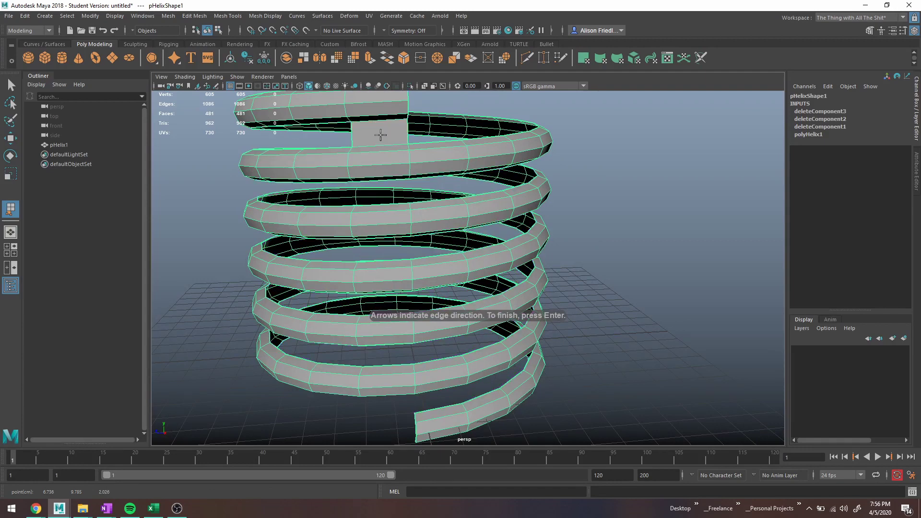
Append a polygon joining the lowest coil to the coil above it near the helix's lower end
{"action": "middle_click_drag", "start_coordinate": [453, 410], "coordinate": [456, 285], "text": "alt"}
{"action": "scroll", "coordinate": [455, 285], "scroll_direction": "up", "scroll_amount": 2}
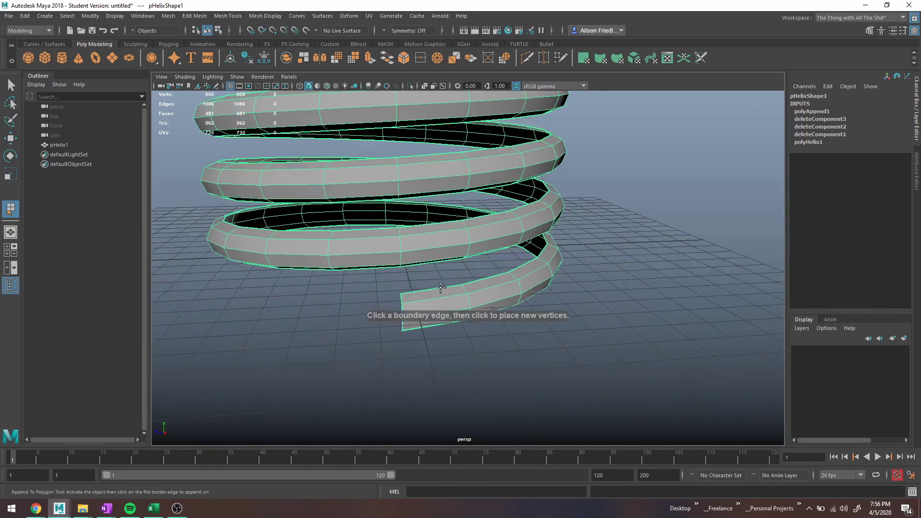
{"action": "left_click", "coordinate": [441, 287]}
{"action": "left_click_drag", "start_coordinate": [443, 288], "coordinate": [431, 266], "text": "alt"}
{"action": "left_click", "coordinate": [398, 210]}
{"action": "key", "text": "Return"}
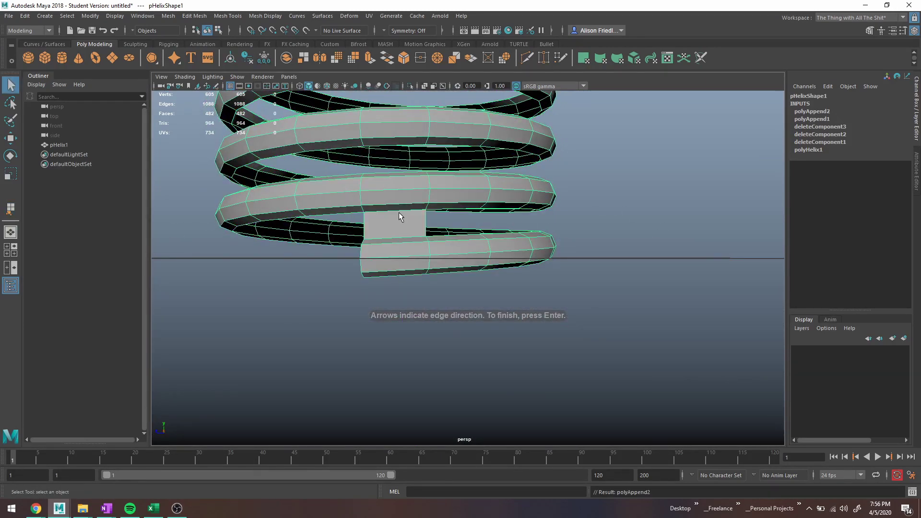
Bridge the border edges between neighbouring coils along the whole helix, leaving out the outer border beyond the two appended polygons
{"action": "right_click_drag", "start_coordinate": [427, 213], "coordinate": [431, 186]}
{"action": "double_click", "coordinate": [426, 218]}
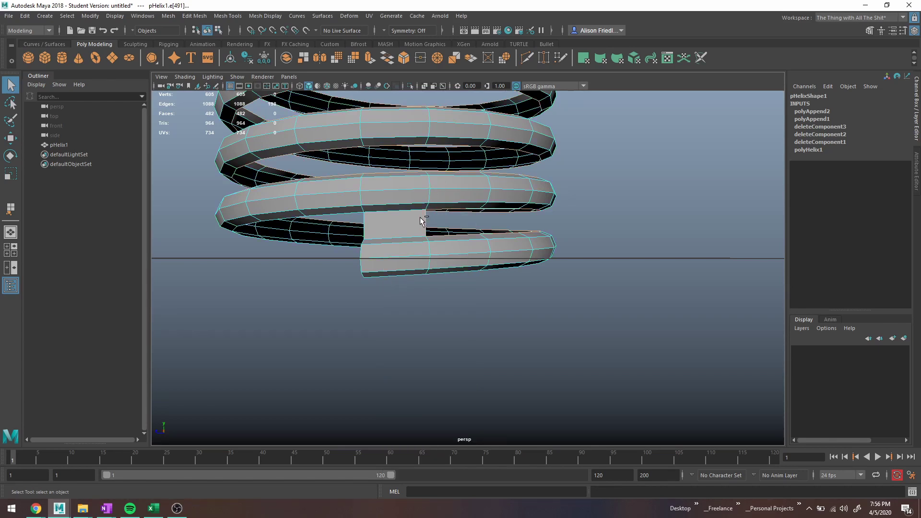
{"action": "left_click", "coordinate": [423, 219], "text": "ctrl"}
{"action": "left_click_drag", "start_coordinate": [445, 228], "coordinate": [423, 257], "text": "alt"}
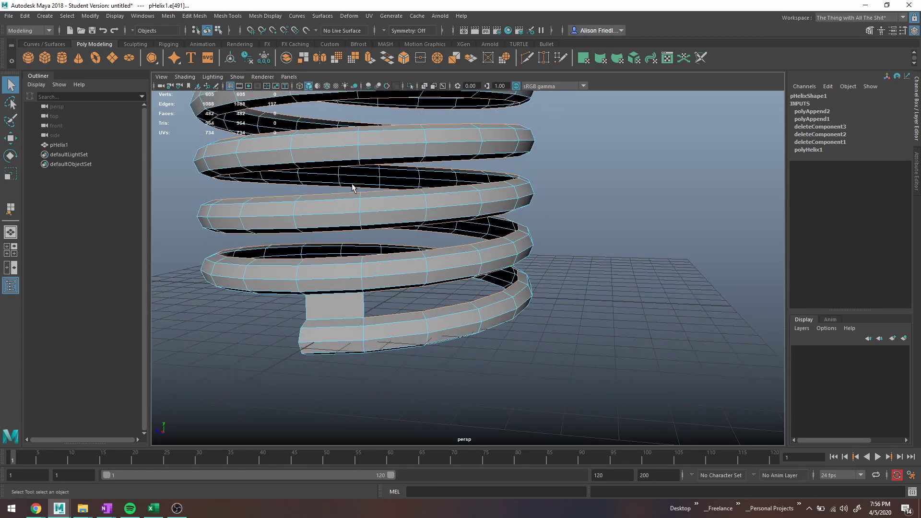
{"action": "middle_click_drag", "start_coordinate": [339, 155], "coordinate": [418, 258], "text": "alt"}
{"action": "left_click_drag", "start_coordinate": [324, 154], "coordinate": [397, 166], "text": "alt"}
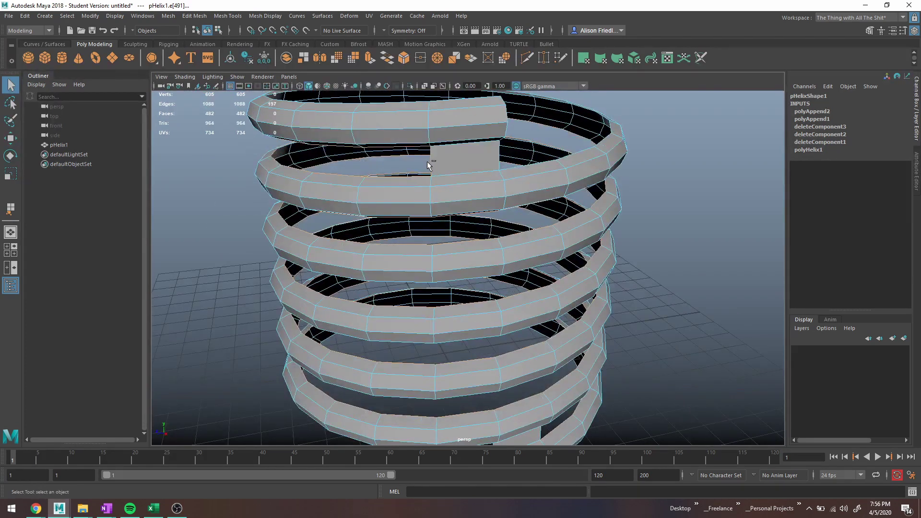
{"action": "left_click", "coordinate": [430, 161], "text": "ctrl"}
{"action": "left_click", "coordinate": [194, 15]}
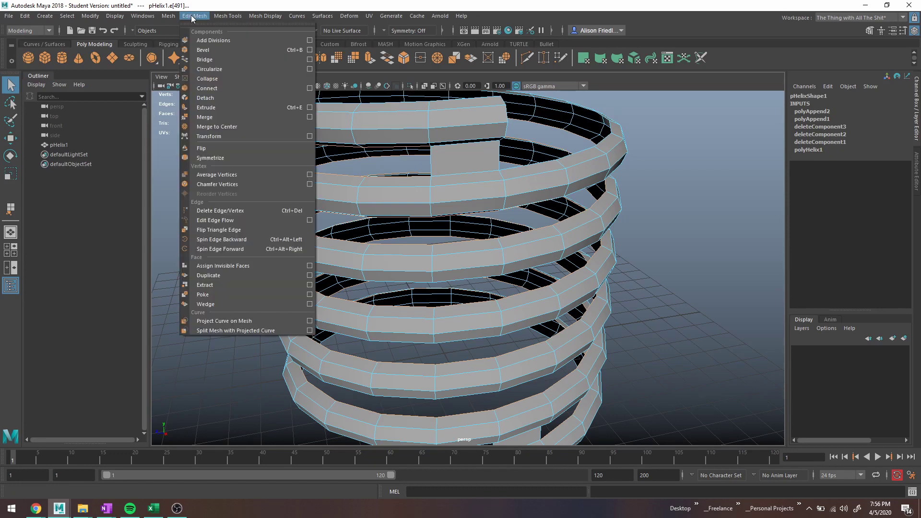
{"action": "left_click", "coordinate": [206, 59]}
{"action": "middle_click_drag", "start_coordinate": [518, 185], "coordinate": [491, 199], "text": "alt"}
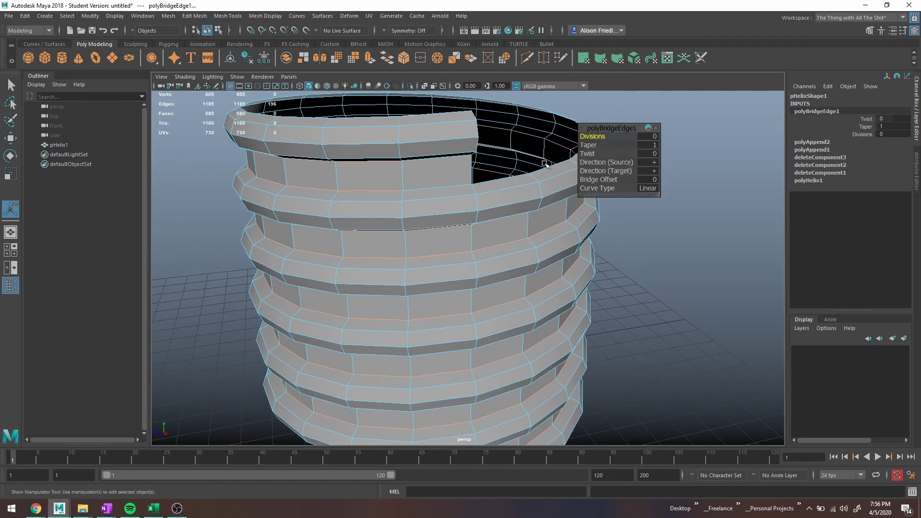
{"action": "left_click_drag", "start_coordinate": [589, 138], "coordinate": [473, 147]}
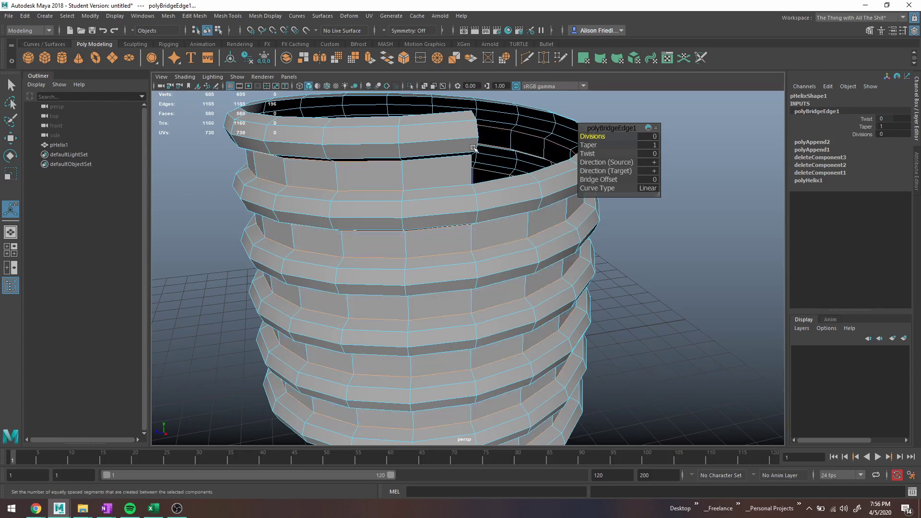
{"action": "left_click_drag", "start_coordinate": [456, 178], "coordinate": [385, 190], "text": "alt"}
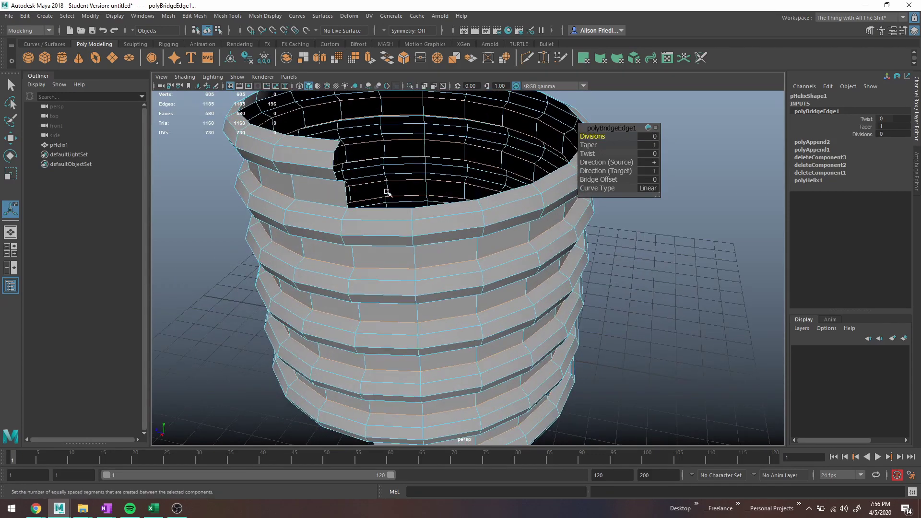
Extrude the helix's uppermost border edges without the coil's open end edges, and raise them straight up into a wall
{"action": "right_click_drag", "start_coordinate": [381, 207], "coordinate": [384, 187]}
{"action": "double_click", "coordinate": [380, 207]}
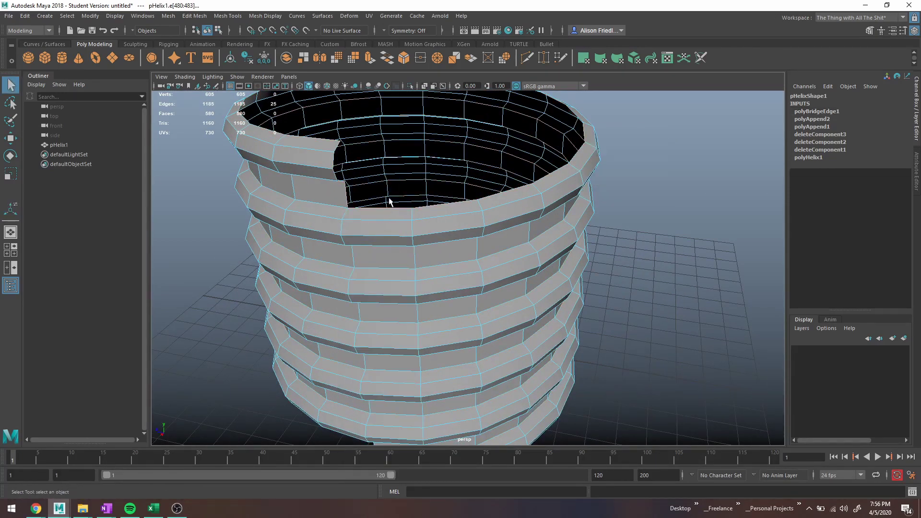
{"action": "left_click_drag", "start_coordinate": [332, 148], "coordinate": [409, 179], "text": "ctrl"}
{"action": "scroll", "coordinate": [409, 179], "scroll_direction": "up", "scroll_amount": 4}
{"action": "middle_click_drag", "start_coordinate": [386, 175], "coordinate": [444, 231], "text": "alt"}
{"action": "scroll", "coordinate": [443, 230], "scroll_direction": "down", "scroll_amount": 2}
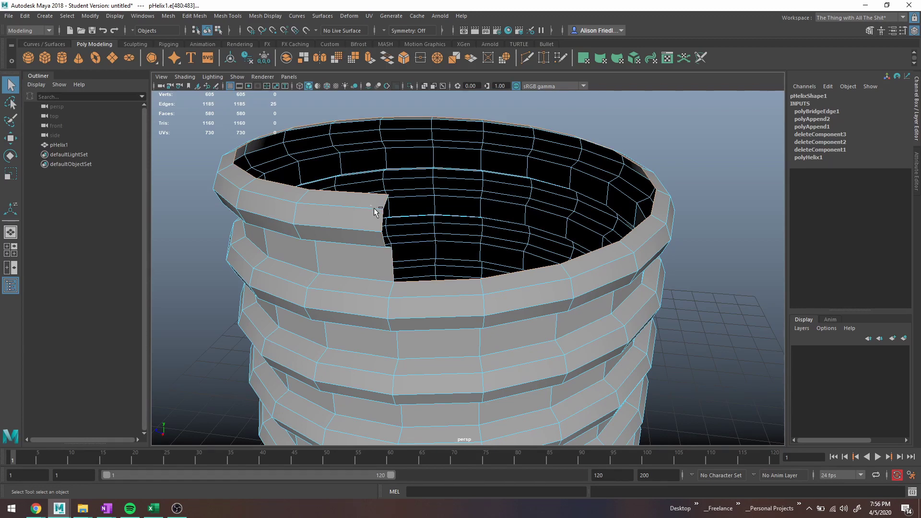
{"action": "left_click_drag", "start_coordinate": [374, 208], "coordinate": [411, 270], "text": "ctrl"}
{"action": "key", "text": "ctrl+e"}
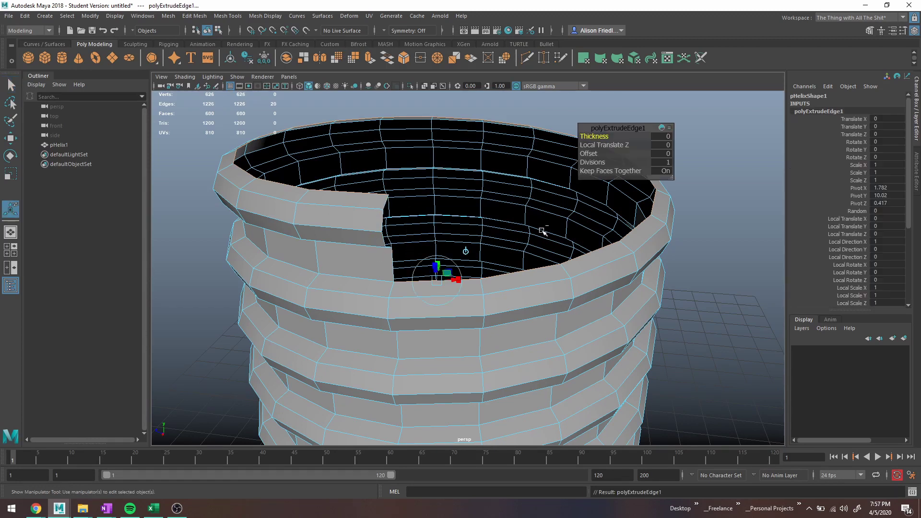
{"action": "key", "text": "w"}
{"action": "left_click_drag", "start_coordinate": [450, 147], "coordinate": [465, 202]}
{"action": "key", "text": "r"}
{"action": "key", "text": "w"}
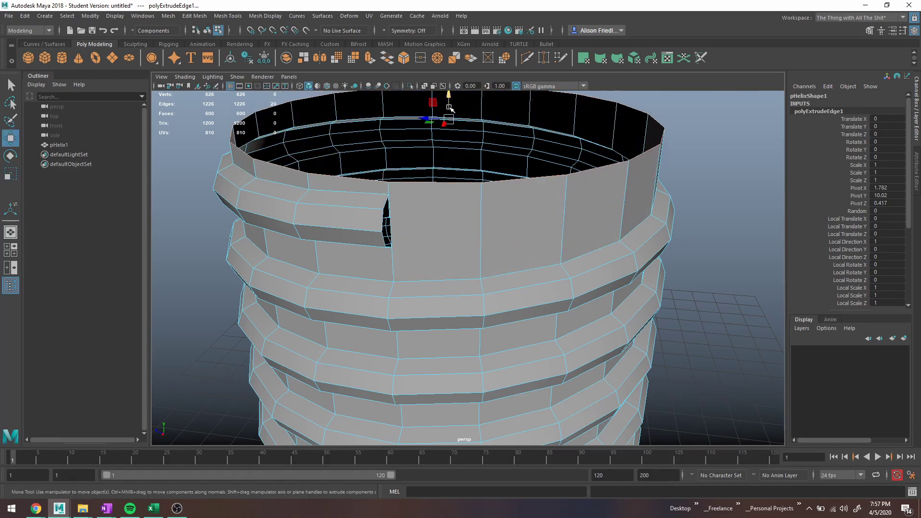
{"action": "left_click_drag", "start_coordinate": [449, 107], "coordinate": [448, 93]}
{"action": "key", "text": "q"}
Merge the overlapping vertices at the upper corner of the extruded wall's seam beside the coil end
{"action": "right_click_drag", "start_coordinate": [394, 176], "coordinate": [372, 162]}
{"action": "left_click", "coordinate": [386, 160]}
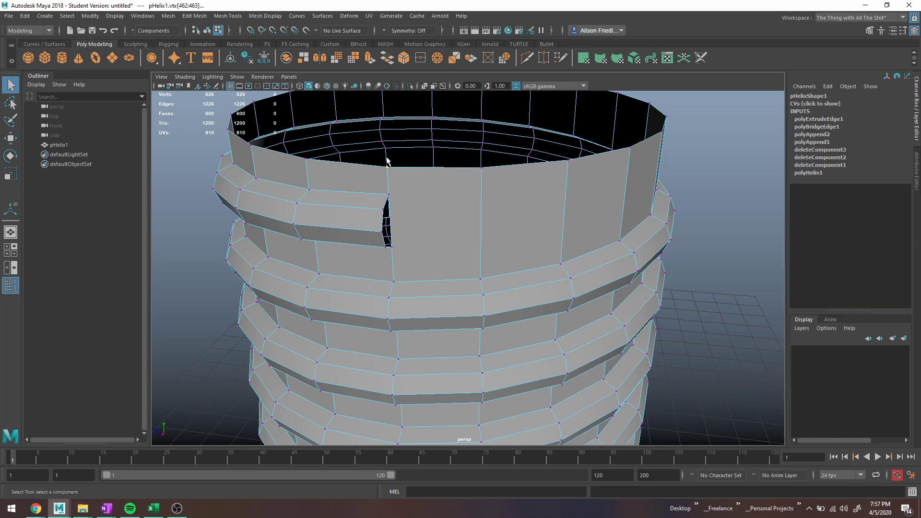
{"action": "left_click", "coordinate": [441, 61]}
{"action": "key", "text": "ctrl+z"}
{"action": "left_click_drag", "start_coordinate": [436, 152], "coordinate": [421, 176], "text": "alt"}
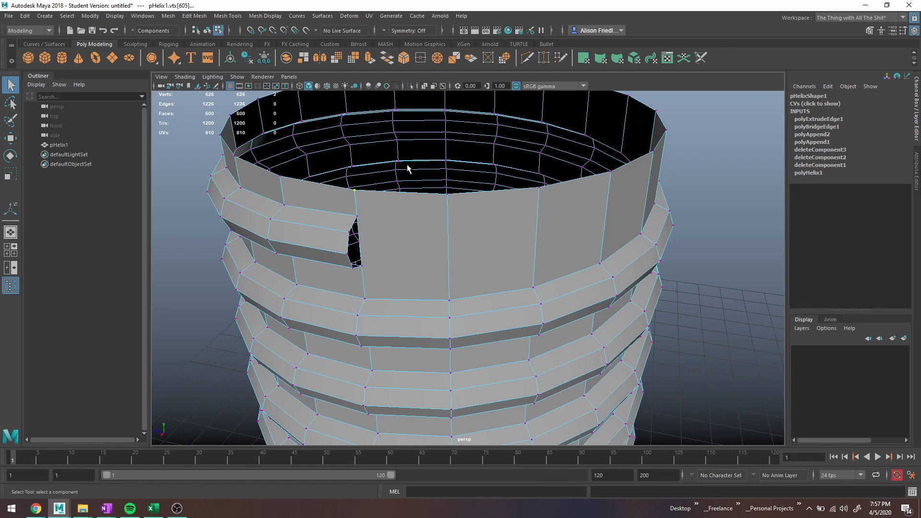
{"action": "left_click", "coordinate": [438, 59]}
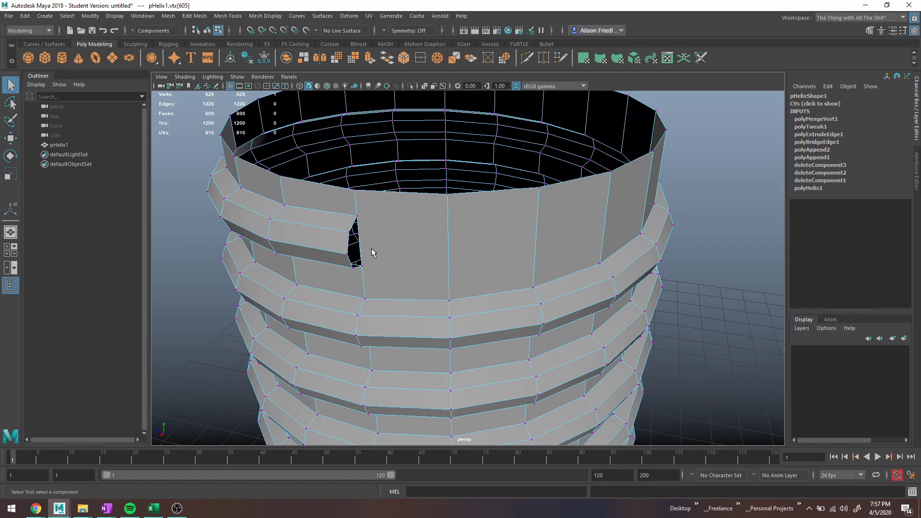
Close the open end of the uppermost coil by appending two polygons across its border edges
{"action": "scroll", "coordinate": [371, 249], "scroll_direction": "up", "scroll_amount": 3}
{"action": "left_click_drag", "start_coordinate": [336, 237], "coordinate": [262, 175], "text": "alt"}
{"action": "middle_click_drag", "start_coordinate": [245, 126], "coordinate": [291, 154], "text": "alt"}
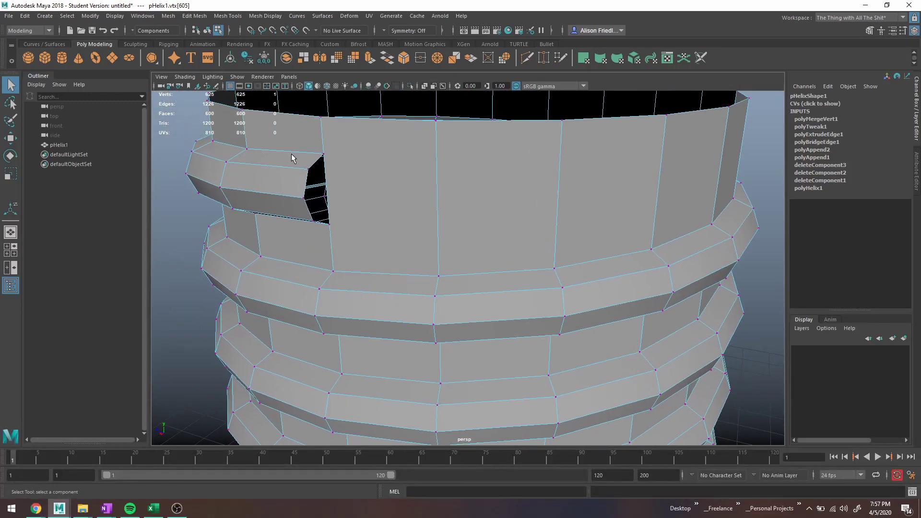
{"action": "left_click", "coordinate": [267, 17]}
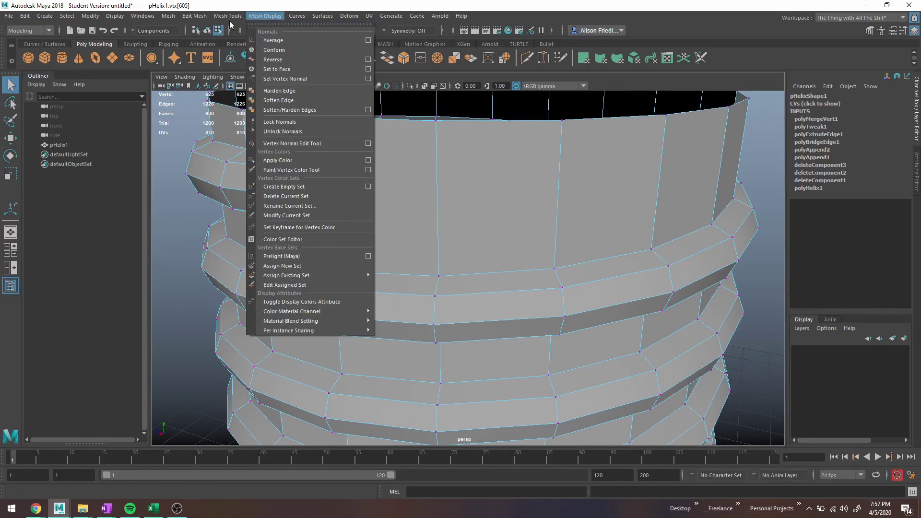
{"action": "mouse_move", "coordinate": [224, 17]}
{"action": "left_click", "coordinate": [245, 50]}
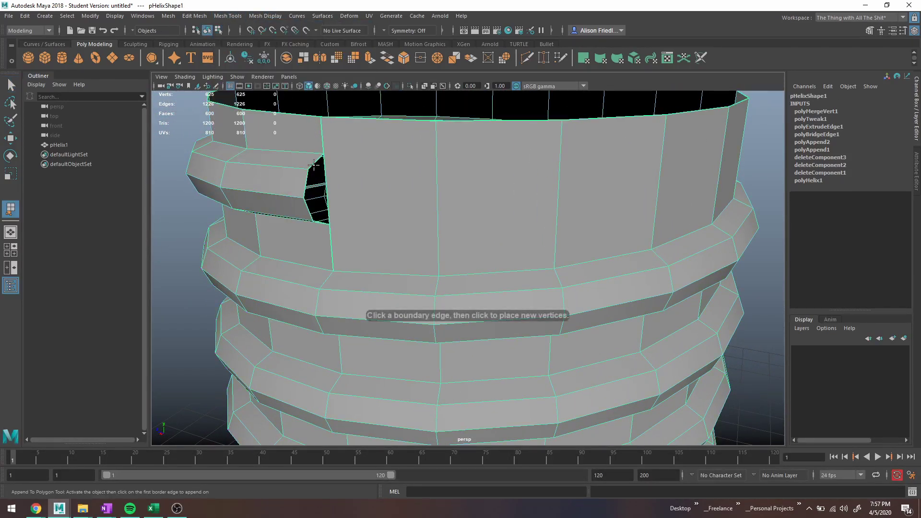
{"action": "left_click", "coordinate": [314, 164]}
{"action": "left_click", "coordinate": [323, 221]}
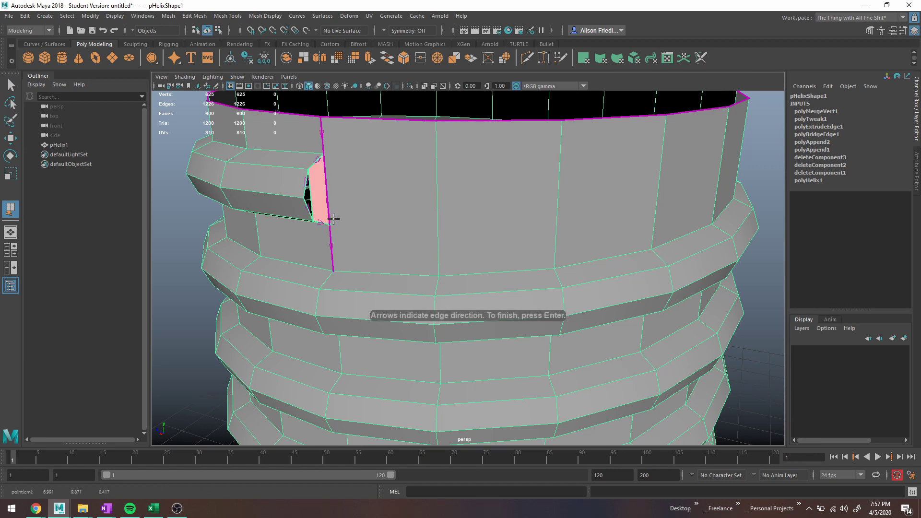
{"action": "key", "text": "Return"}
{"action": "left_click", "coordinate": [307, 207]}
{"action": "left_click", "coordinate": [311, 200]}
{"action": "key", "text": "Return"}
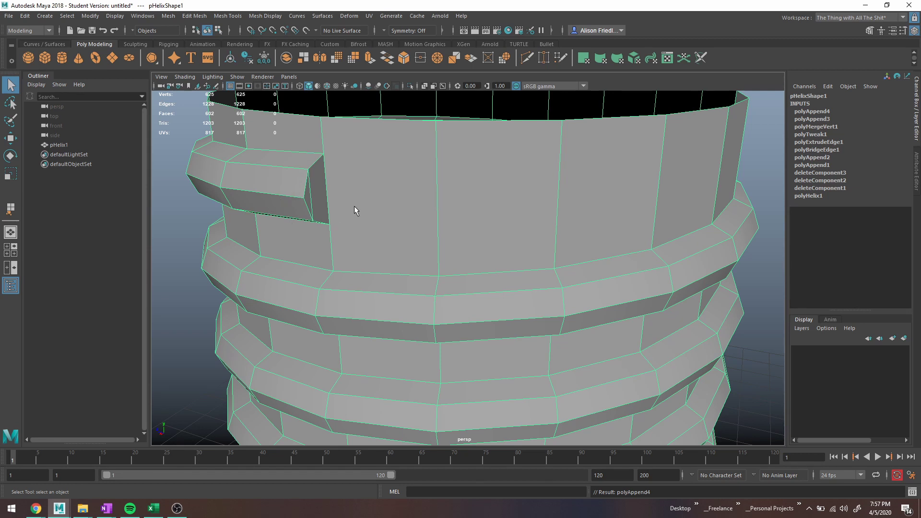
Delete the tall wall face directly beside the closed end of the uppermost coil
{"action": "left_click_drag", "start_coordinate": [355, 210], "coordinate": [367, 204], "text": "alt"}
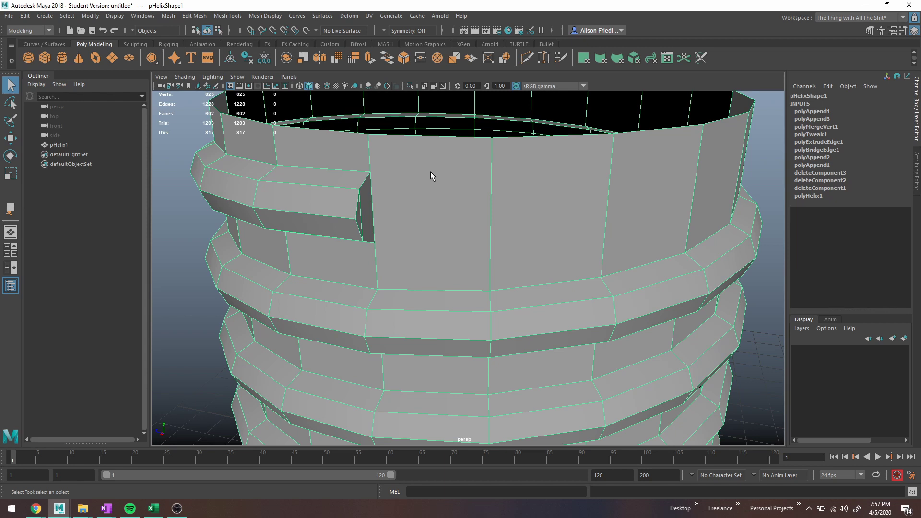
{"action": "right_click_drag", "start_coordinate": [431, 172], "coordinate": [436, 199]}
{"action": "key", "text": "Delete"}
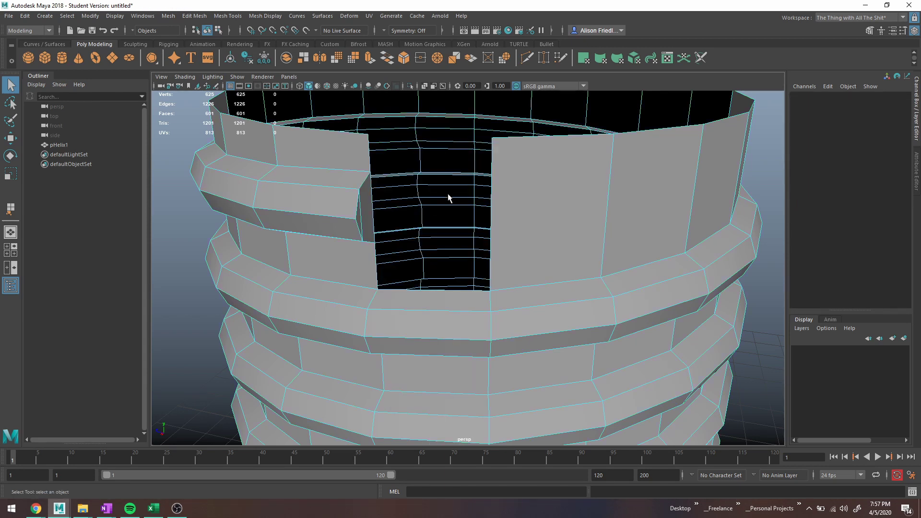
Refill the wall gap beside the coil end with two appended polygons, a lower one with a diagonal edge and one above it
{"action": "middle_click_drag", "start_coordinate": [448, 197], "coordinate": [419, 177], "text": "alt"}
{"action": "middle_click_drag", "start_coordinate": [360, 168], "coordinate": [361, 191], "text": "alt"}
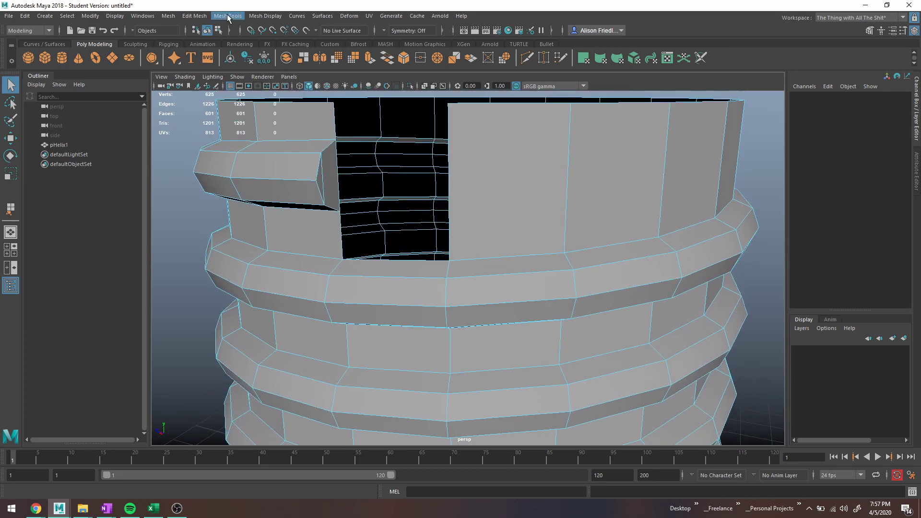
{"action": "left_click", "coordinate": [230, 16]}
{"action": "left_click", "coordinate": [249, 50]}
{"action": "left_click", "coordinate": [341, 232]}
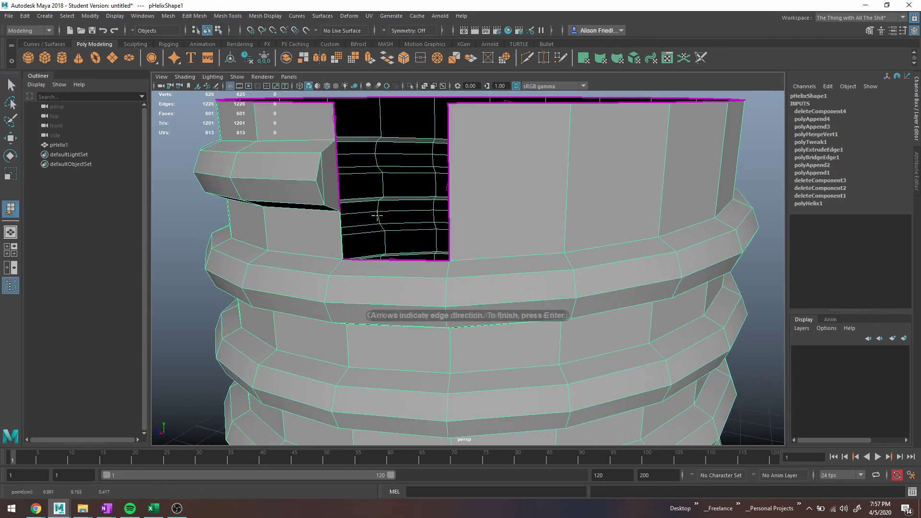
{"action": "left_click", "coordinate": [450, 176]}
{"action": "key", "text": "Return"}
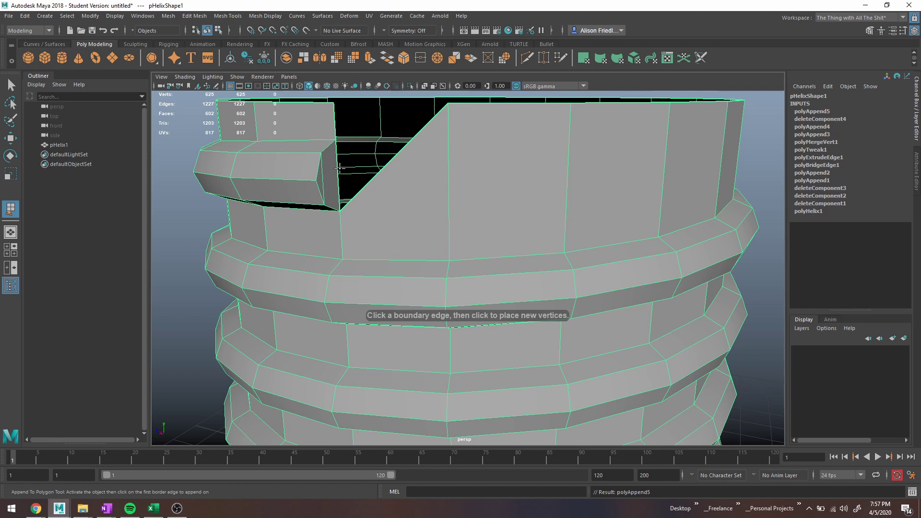
{"action": "left_click", "coordinate": [334, 126]}
{"action": "left_click", "coordinate": [373, 180]}
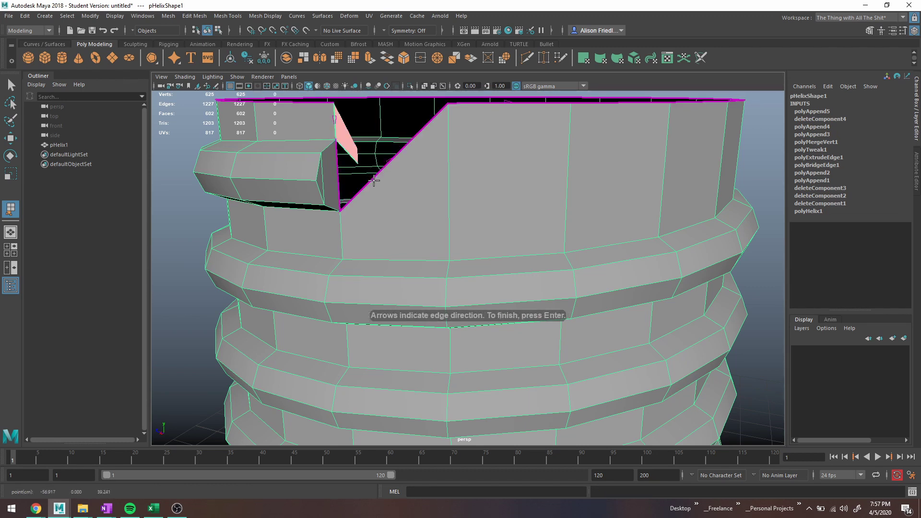
{"action": "key", "text": "ctrl+z"}
{"action": "left_click", "coordinate": [374, 179]}
{"action": "left_click", "coordinate": [336, 130]}
{"action": "key", "text": "q"}
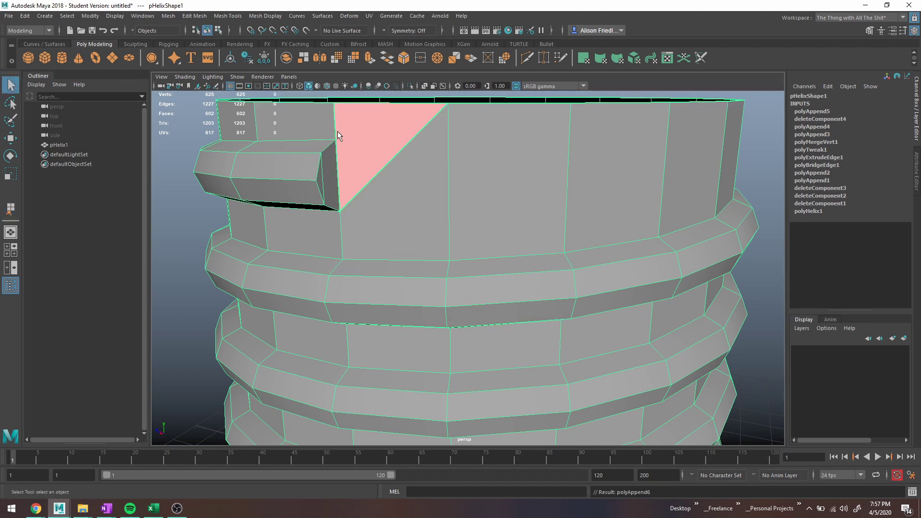
Preview the smoothed coil end, return to the unsmoothed mesh, and average the end-cap face's vertices three times
{"action": "key", "text": "3"}
{"action": "left_click_drag", "start_coordinate": [359, 161], "coordinate": [441, 179], "text": "alt"}
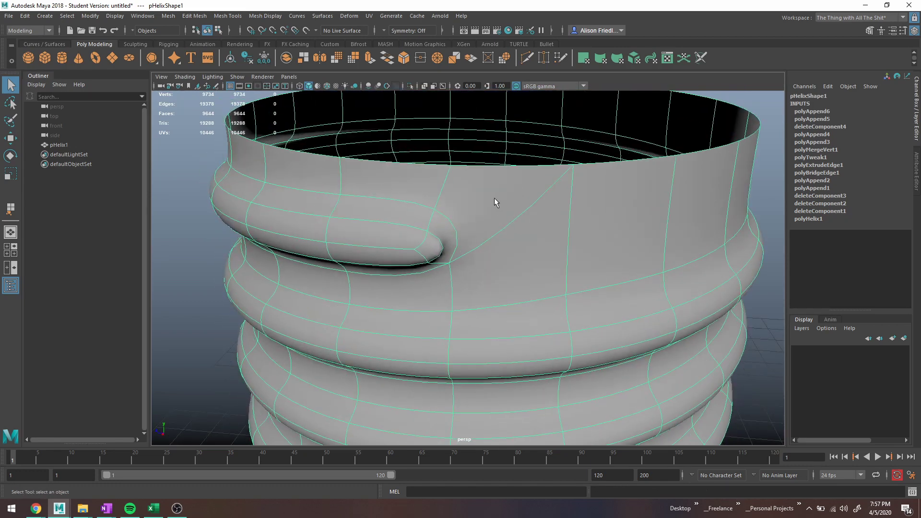
{"action": "right_click_drag", "start_coordinate": [449, 237], "coordinate": [449, 262]}
{"action": "left_click", "coordinate": [432, 249]}
{"action": "key", "text": "1"}
{"action": "left_click", "coordinate": [192, 17]}
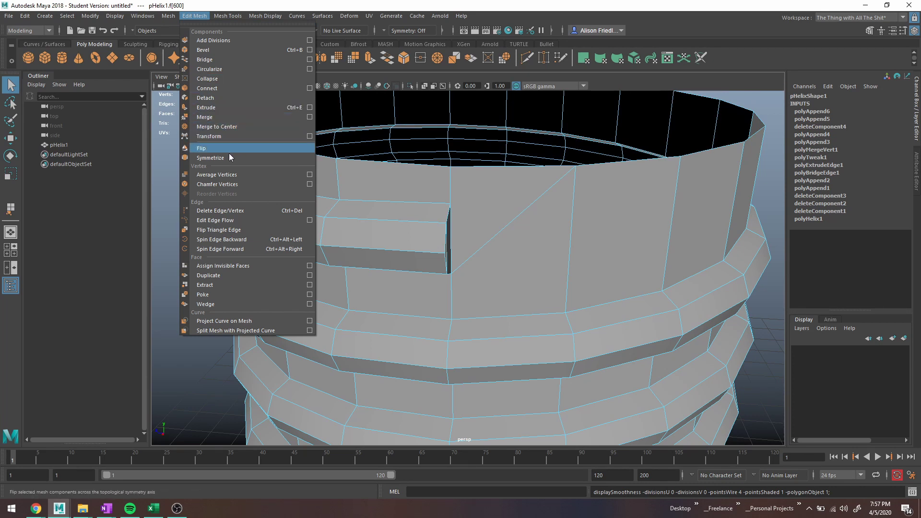
{"action": "left_click", "coordinate": [228, 173]}
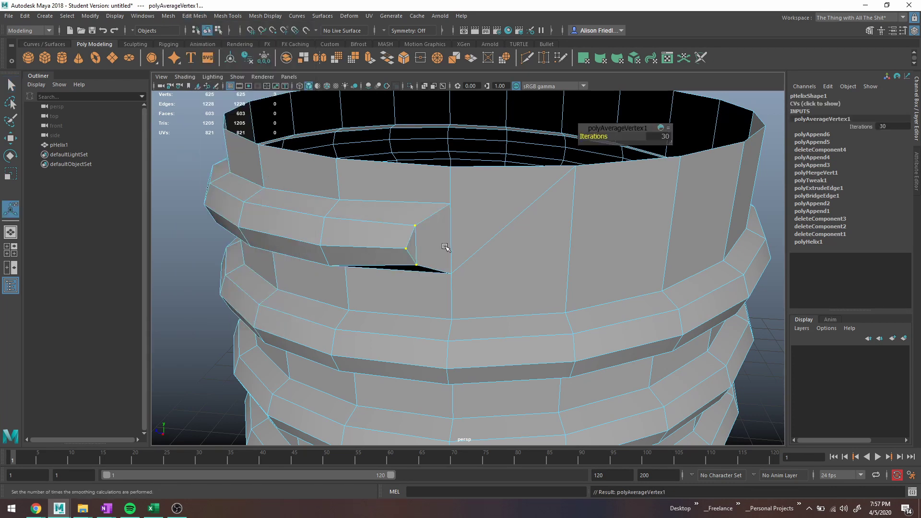
{"action": "key", "text": "g"}
{"action": "key", "text": "g"}
Move the two outer cross-section edges just before the uppermost coil's tapered end inward toward the wall
{"action": "left_click", "coordinate": [320, 238]}
{"action": "right_click_drag", "start_coordinate": [323, 241], "coordinate": [322, 215]}
{"action": "left_click", "coordinate": [321, 238]}
{"action": "left_click", "coordinate": [325, 258], "text": "shift"}
{"action": "key", "text": "w"}
{"action": "left_click_drag", "start_coordinate": [332, 268], "coordinate": [315, 285], "text": "alt"}
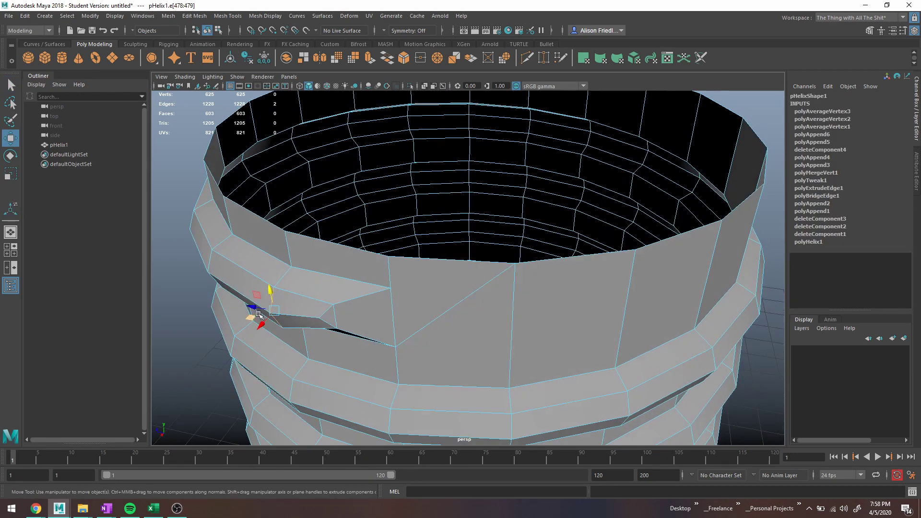
{"action": "left_click_drag", "start_coordinate": [262, 323], "coordinate": [270, 315]}
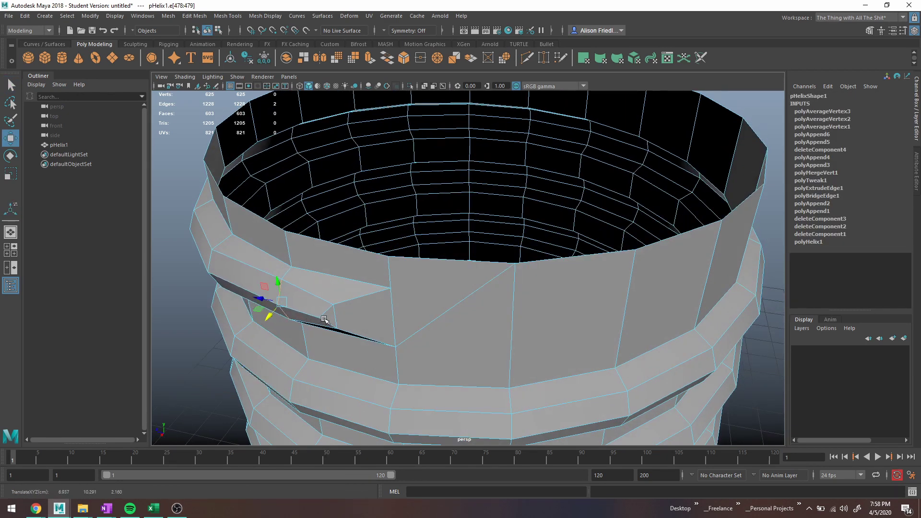
Preview the smoothed mesh to examine the tapered upper coil end, and inspect the helix's open lower end unsmoothed
{"action": "key", "text": "3"}
{"action": "right_click_drag", "start_coordinate": [353, 243], "coordinate": [412, 214]}
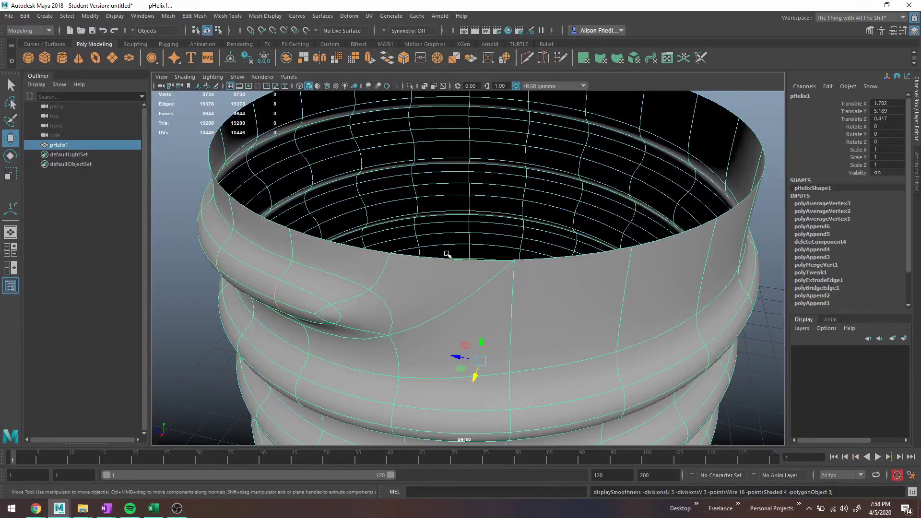
{"action": "left_click_drag", "start_coordinate": [448, 293], "coordinate": [446, 259], "text": "alt"}
{"action": "middle_click_drag", "start_coordinate": [461, 277], "coordinate": [429, 261], "text": "alt"}
{"action": "scroll", "coordinate": [429, 262], "scroll_direction": "down", "scroll_amount": 2}
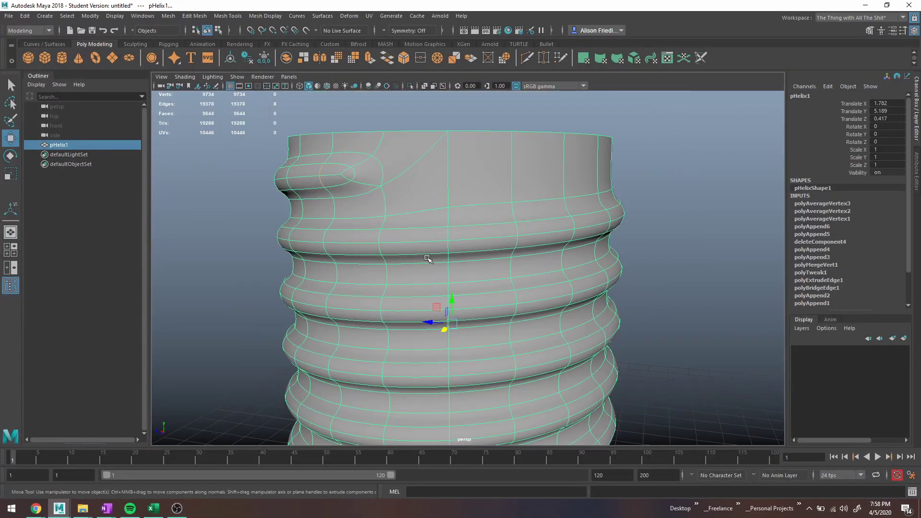
{"action": "middle_click_drag", "start_coordinate": [459, 313], "coordinate": [396, 161], "text": "alt"}
{"action": "middle_click_drag", "start_coordinate": [379, 356], "coordinate": [545, 231], "text": "alt"}
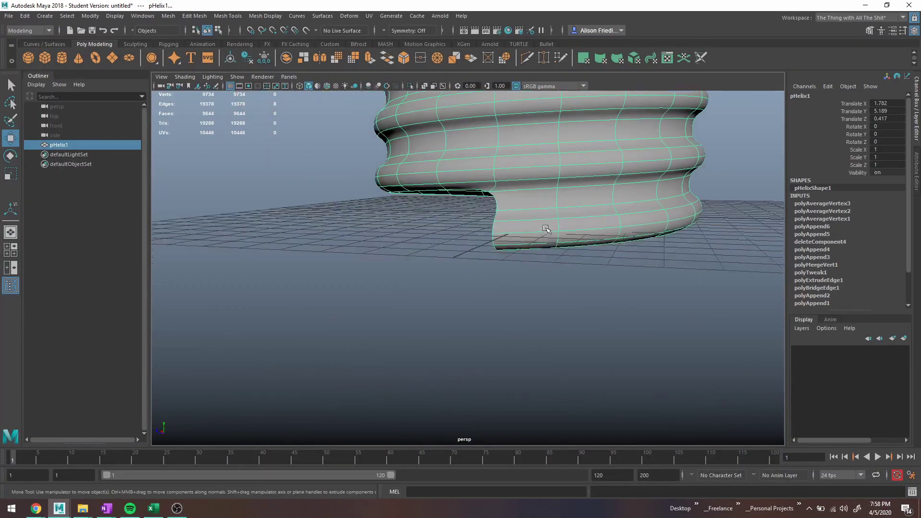
{"action": "scroll", "coordinate": [527, 221], "scroll_direction": "up", "scroll_amount": 4}
{"action": "middle_click_drag", "start_coordinate": [551, 180], "coordinate": [462, 201], "text": "alt"}
{"action": "left_click_drag", "start_coordinate": [428, 207], "coordinate": [485, 222], "text": "alt"}
{"action": "key", "text": "1"}
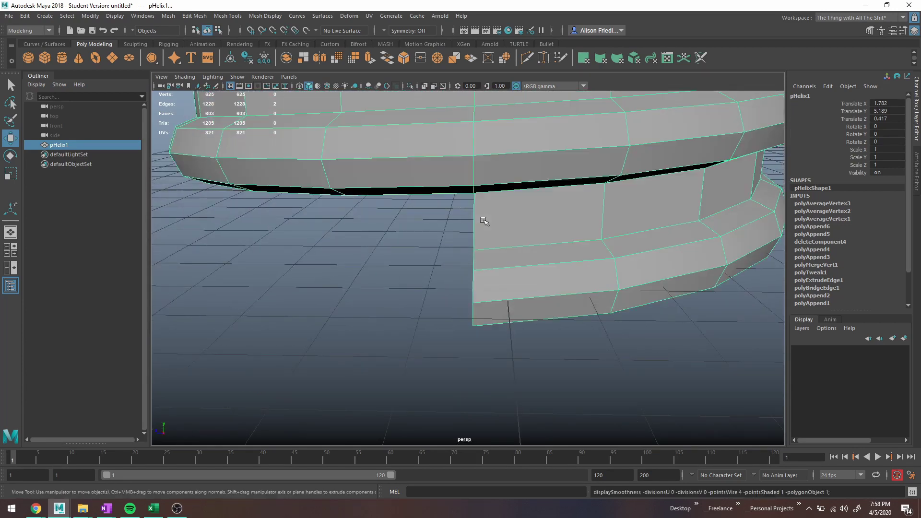
Extrude the helix's open lower border edges downward, leaving out the coil's end profile, to extend the wall with a level bottom
{"action": "right_click_drag", "start_coordinate": [474, 211], "coordinate": [471, 194]}
{"action": "left_click_drag", "start_coordinate": [471, 193], "coordinate": [467, 150], "text": "alt"}
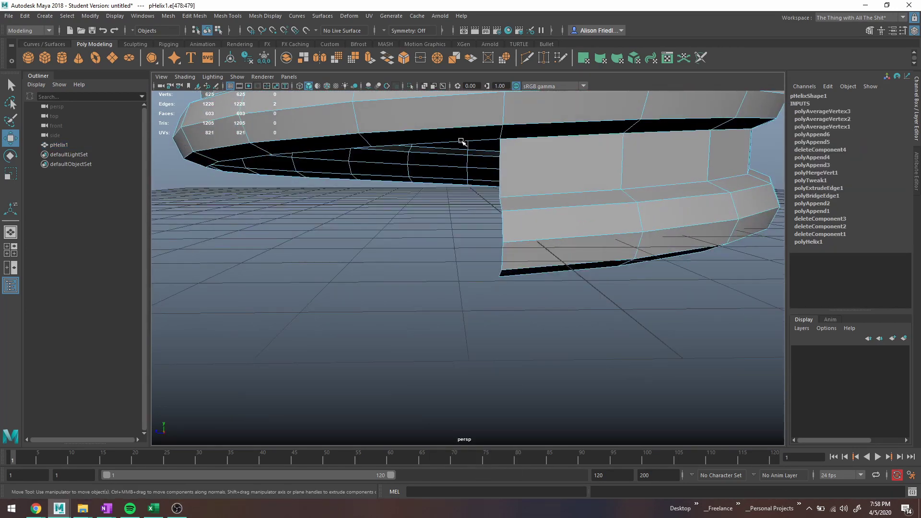
{"action": "double_click", "coordinate": [461, 141]}
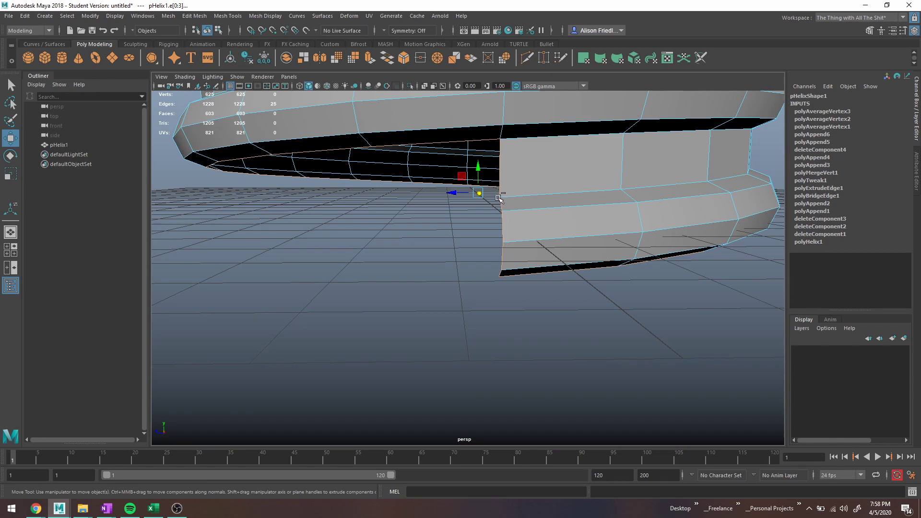
{"action": "left_click_drag", "start_coordinate": [495, 197], "coordinate": [516, 272], "text": "ctrl"}
{"action": "key", "text": "ctrl+e"}
{"action": "key", "text": "w"}
{"action": "scroll", "coordinate": [496, 229], "scroll_direction": "down", "scroll_amount": 3}
{"action": "left_click_drag", "start_coordinate": [474, 188], "coordinate": [472, 365]}
{"action": "key", "text": "r"}
{"action": "key", "text": "q"}
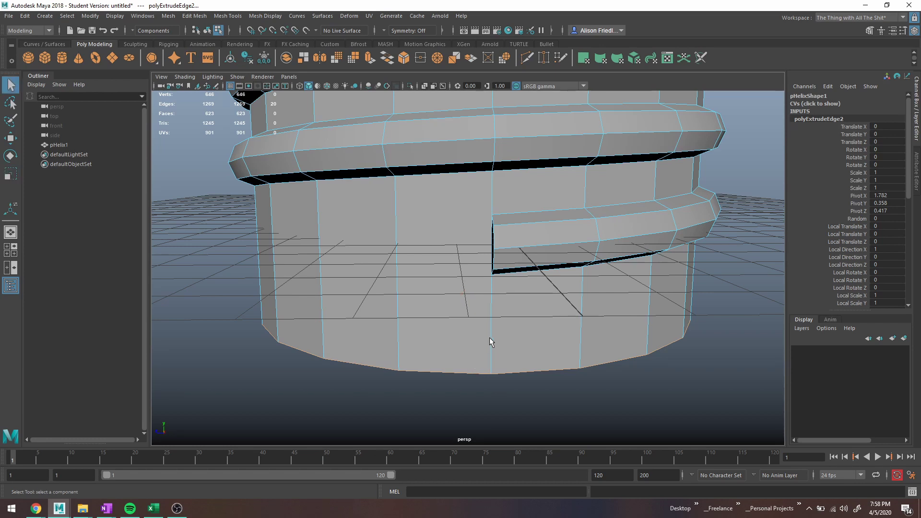
Delete the extruded wall face directly beside the lower coil's open end
{"action": "right_click_drag", "start_coordinate": [489, 338], "coordinate": [485, 277]}
{"action": "left_click", "coordinate": [476, 278]}
{"action": "key", "text": "Delete"}
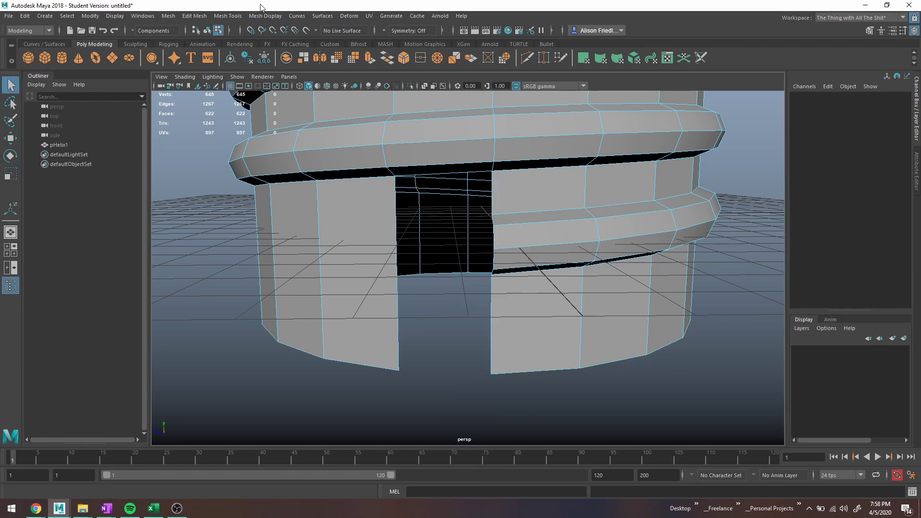
Try capping the lower coil's open end with two appended polygons, a quad against the wall and an outer triangle
{"action": "left_click", "coordinate": [266, 17]}
{"action": "mouse_move", "coordinate": [217, 15]}
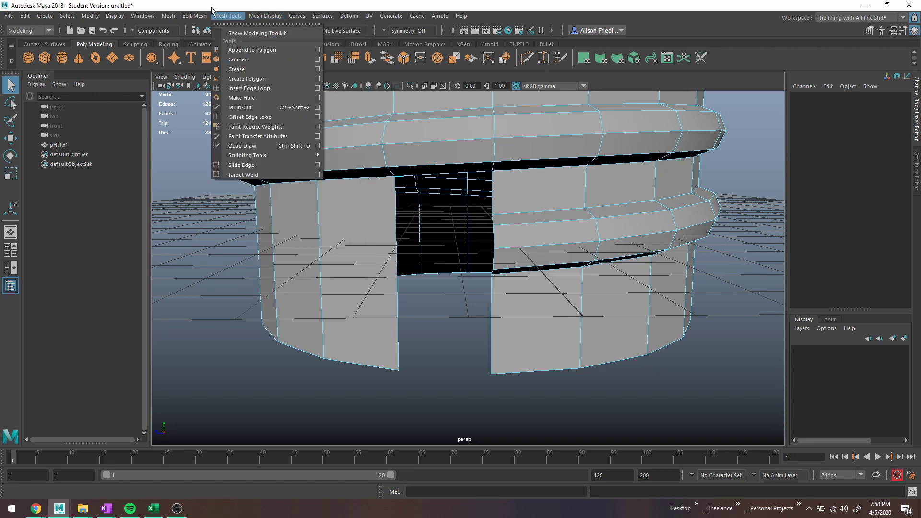
{"action": "left_click", "coordinate": [258, 51]}
{"action": "left_click_drag", "start_coordinate": [579, 241], "coordinate": [598, 223], "text": "alt"}
{"action": "left_click", "coordinate": [585, 207]}
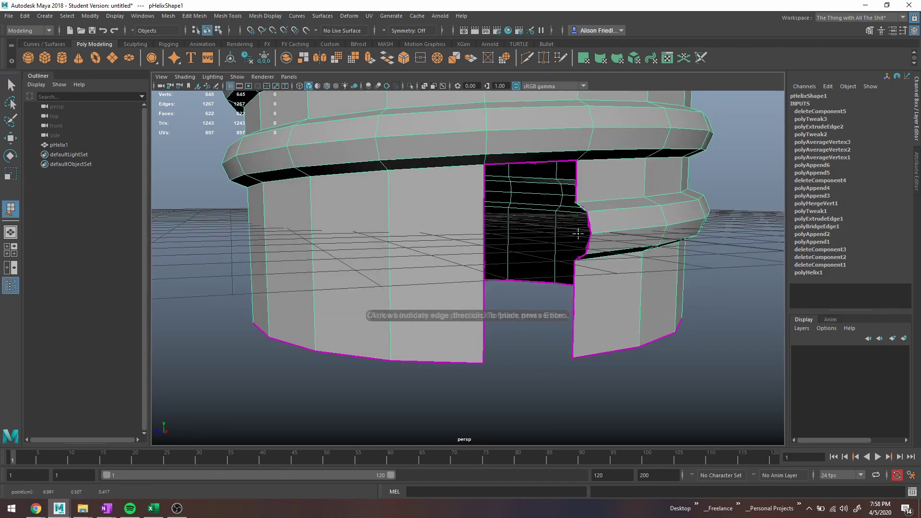
{"action": "left_click", "coordinate": [581, 256]}
{"action": "key", "text": "Return"}
{"action": "key", "text": "g"}
{"action": "left_click", "coordinate": [589, 222]}
{"action": "left_click", "coordinate": [587, 241]}
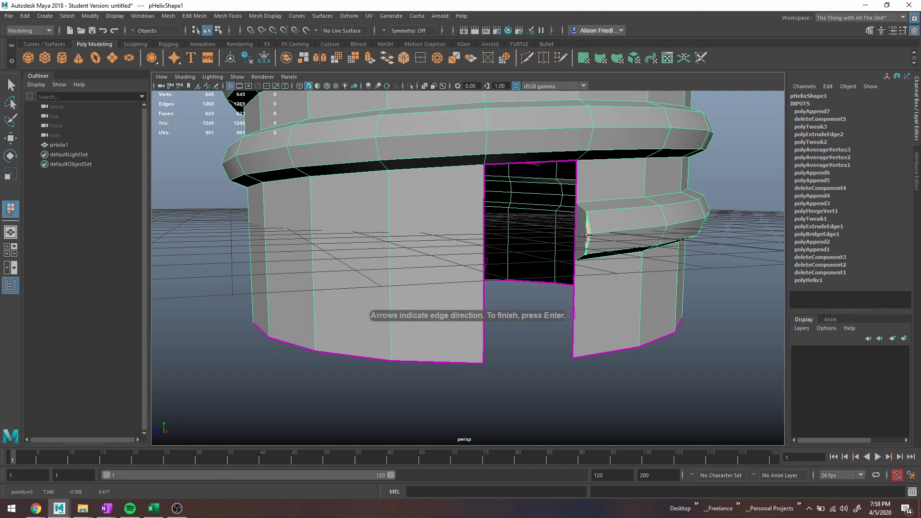
{"action": "key", "text": "Return"}
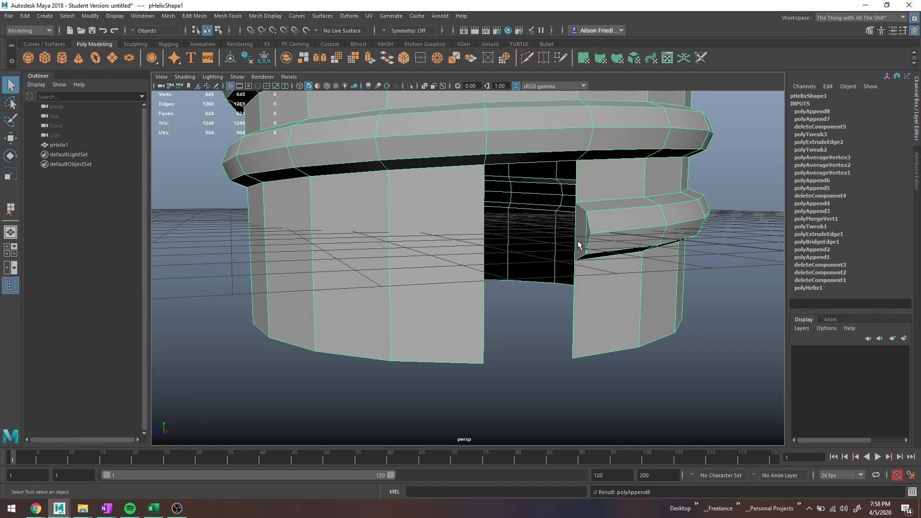
Delete both cap polygons from the lower coil end
{"action": "right_click_drag", "start_coordinate": [588, 230], "coordinate": [588, 256]}
{"action": "left_click", "coordinate": [582, 233]}
{"action": "left_click", "coordinate": [589, 232], "text": "shift"}
{"action": "key", "text": "Delete"}
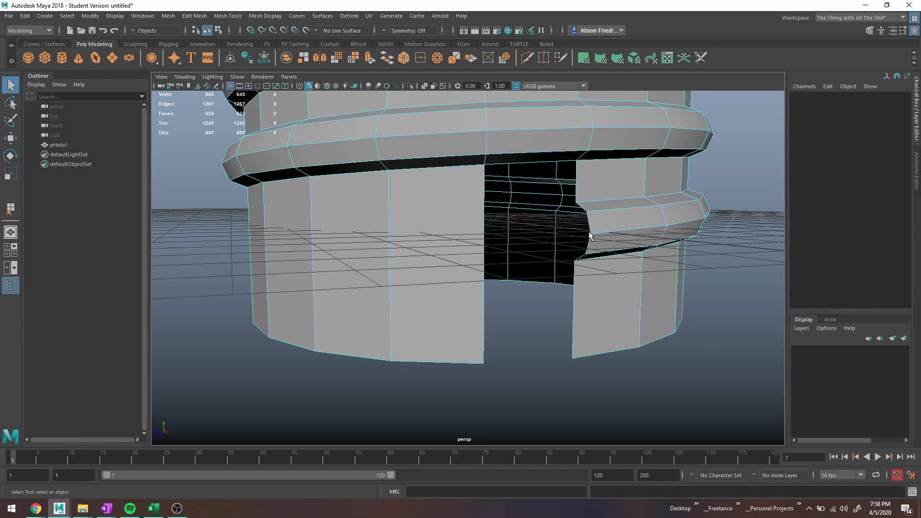
Try capping the lower coil end with a diagonally split pair, appending the outer polygon first and the wall-side triangle second
{"action": "key", "text": "g"}
{"action": "left_click", "coordinate": [590, 237]}
{"action": "left_click", "coordinate": [582, 206]}
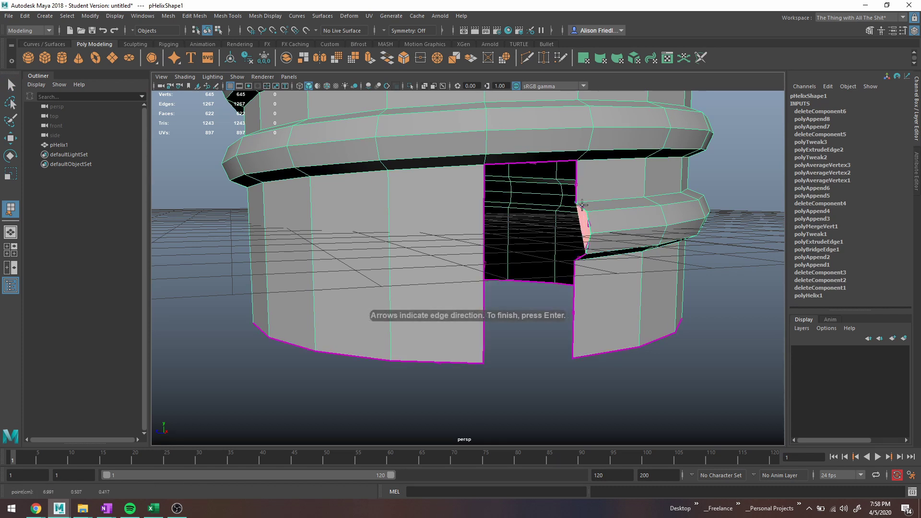
{"action": "key", "text": "Return"}
{"action": "key", "text": "g"}
{"action": "left_click", "coordinate": [580, 259]}
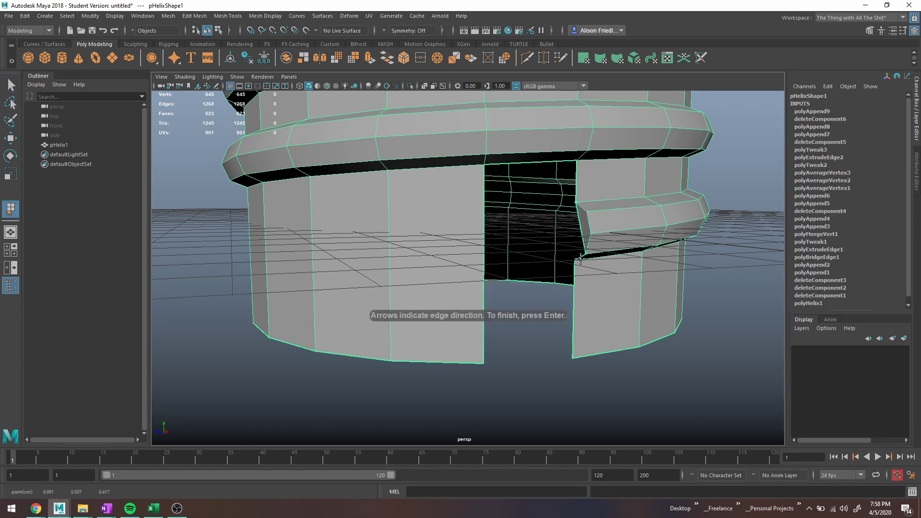
{"action": "key", "text": "Return"}
{"action": "scroll", "coordinate": [599, 248], "scroll_direction": "up", "scroll_amount": 2}
{"action": "middle_click_drag", "start_coordinate": [599, 247], "coordinate": [553, 258], "text": "alt"}
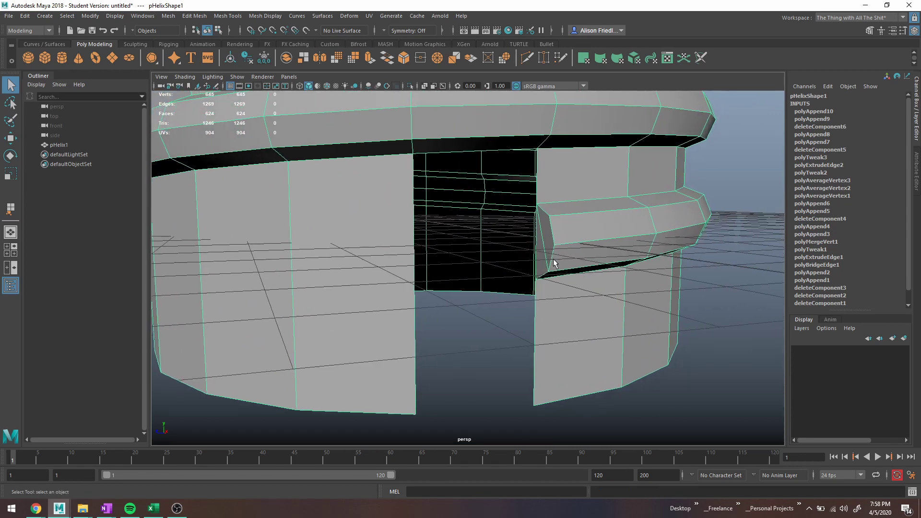
{"action": "left_click_drag", "start_coordinate": [554, 260], "coordinate": [566, 221], "text": "alt"}
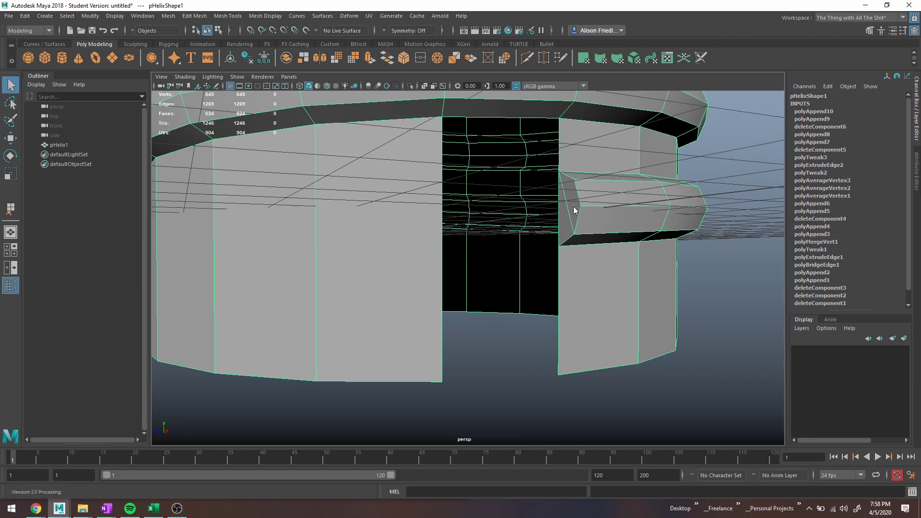
Delete the diagonally split cap faces to reopen the lower coil end
{"action": "right_click_drag", "start_coordinate": [573, 205], "coordinate": [573, 229]}
{"action": "left_click", "coordinate": [571, 204]}
{"action": "left_click", "coordinate": [560, 235], "text": "shift"}
{"action": "key", "text": "Delete"}
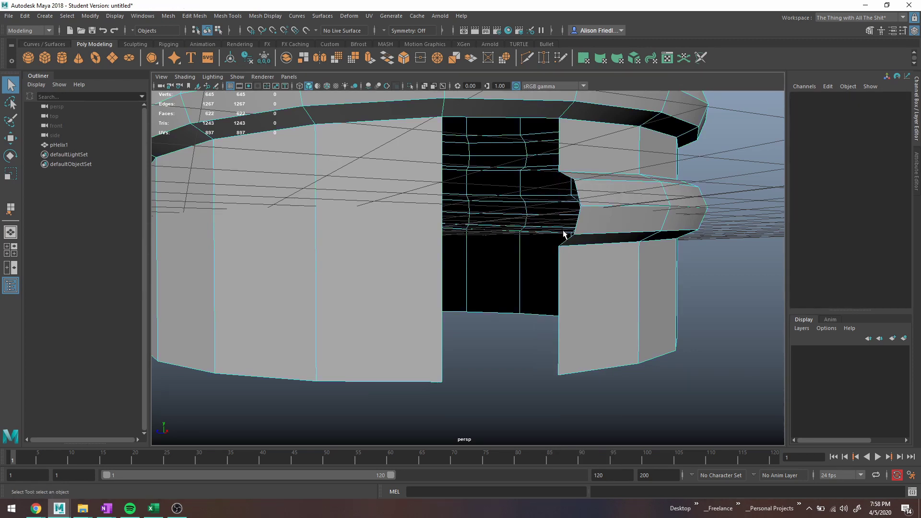
Cap the lower coil end by appending a quad between its upper and lower slanted edges, plus a triangle at the outer tip
{"action": "key", "text": "g"}
{"action": "left_click", "coordinate": [568, 176]}
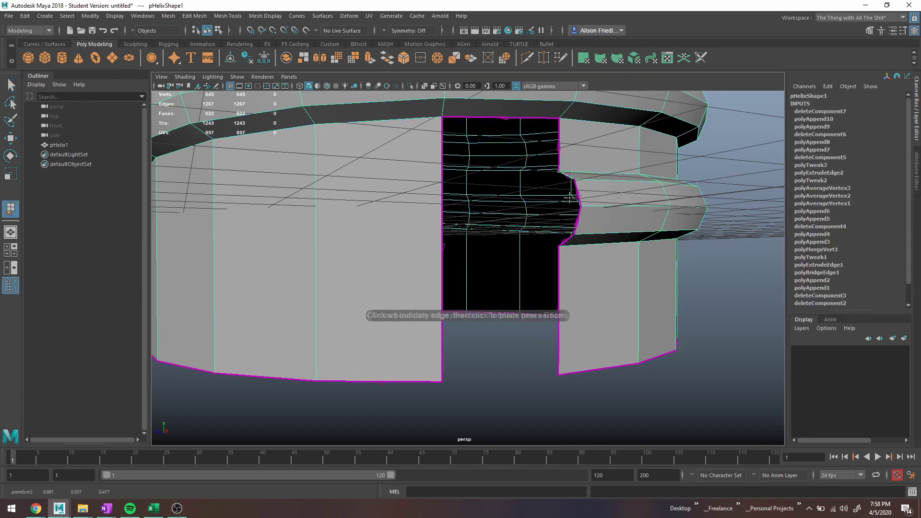
{"action": "left_click", "coordinate": [566, 241]}
{"action": "key", "text": "Return"}
{"action": "key", "text": "g"}
{"action": "left_click", "coordinate": [579, 217]}
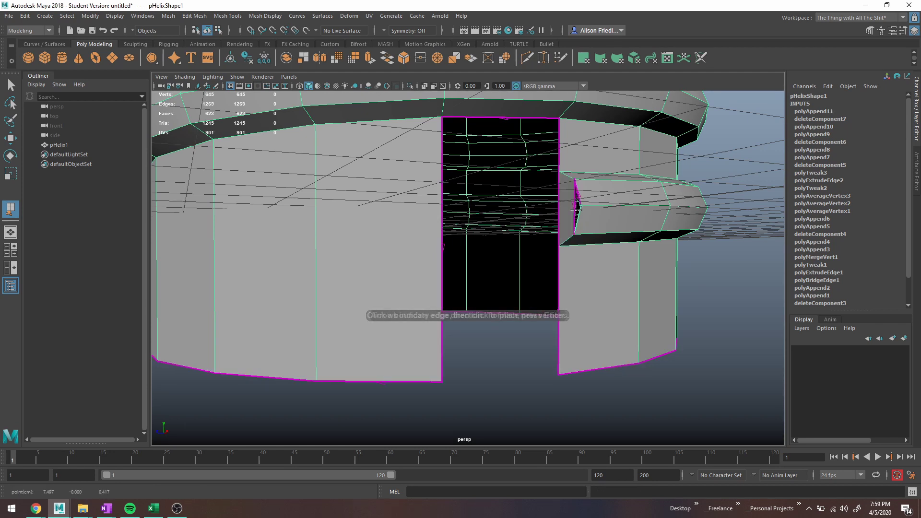
{"action": "left_click", "coordinate": [574, 209]}
{"action": "key", "text": "Return"}
Fill the wall gap beside the lower coil end with two appended polygons split diagonally from the coil's upper root to the wall's bottom edge
{"action": "key", "text": "g"}
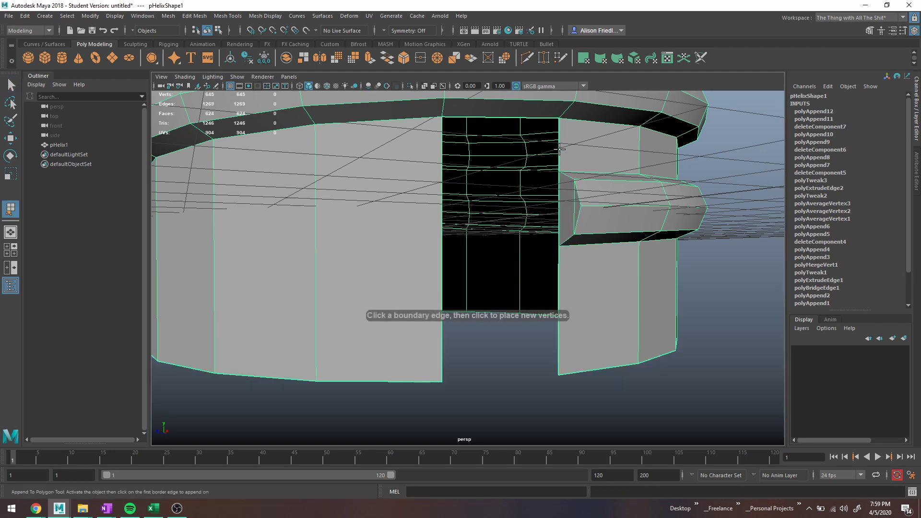
{"action": "left_click", "coordinate": [442, 235]}
{"action": "left_click", "coordinate": [443, 236]}
{"action": "key", "text": "Return"}
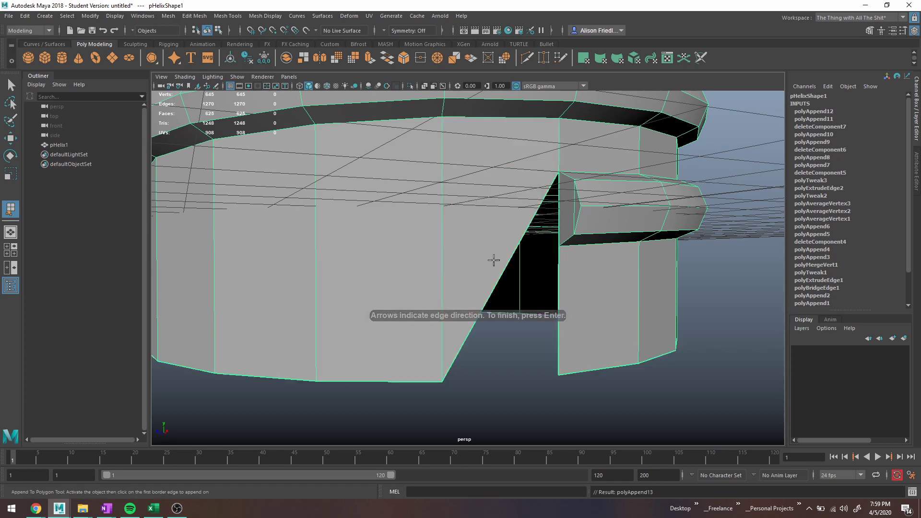
{"action": "key", "text": "g"}
{"action": "left_click", "coordinate": [507, 267]}
{"action": "left_click", "coordinate": [558, 284]}
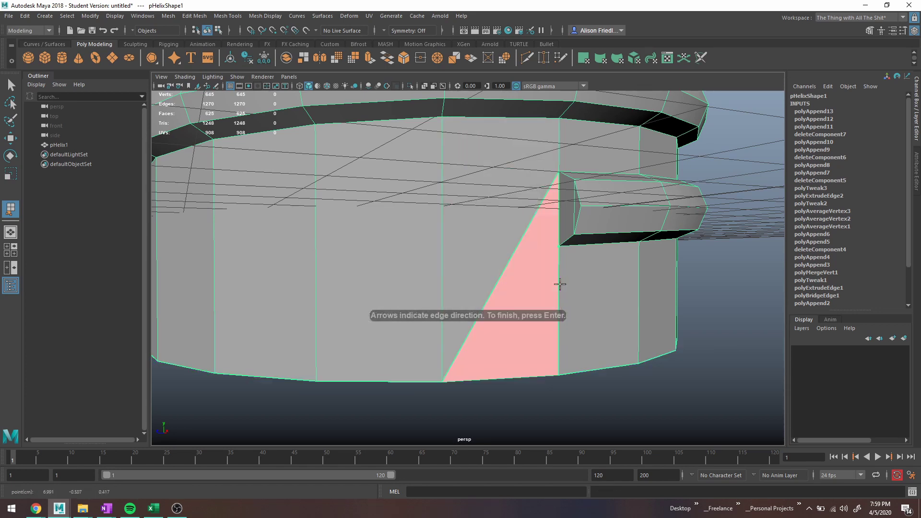
{"action": "key", "text": "Return"}
Preview the smoothed mesh and examine both the lower and upper coil ends
{"action": "scroll", "coordinate": [504, 222], "scroll_direction": "down", "scroll_amount": 4}
{"action": "key", "text": "3"}
{"action": "scroll", "coordinate": [537, 244], "scroll_direction": "down", "scroll_amount": 6}
{"action": "middle_click_drag", "start_coordinate": [520, 215], "coordinate": [488, 337], "text": "alt"}
{"action": "left_click_drag", "start_coordinate": [488, 321], "coordinate": [454, 310], "text": "alt"}
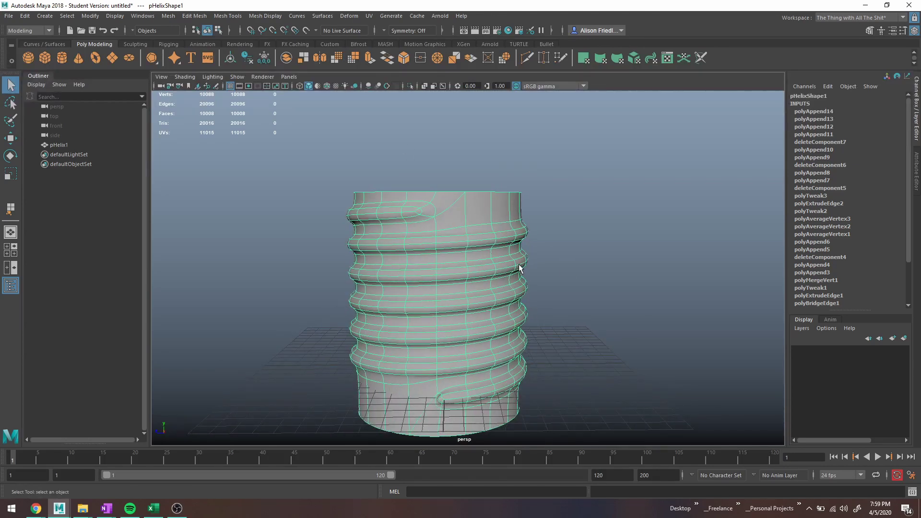
{"action": "scroll", "coordinate": [431, 205], "scroll_direction": "up", "scroll_amount": 3}
{"action": "middle_click_drag", "start_coordinate": [473, 277], "coordinate": [467, 181], "text": "alt"}
{"action": "left_click_drag", "start_coordinate": [467, 182], "coordinate": [498, 188], "text": "alt"}
{"action": "scroll", "coordinate": [500, 325], "scroll_direction": "up", "scroll_amount": 3}
{"action": "left_click_drag", "start_coordinate": [499, 324], "coordinate": [531, 343], "text": "alt"}
{"action": "left_click_drag", "start_coordinate": [551, 310], "coordinate": [468, 326], "text": "alt"}
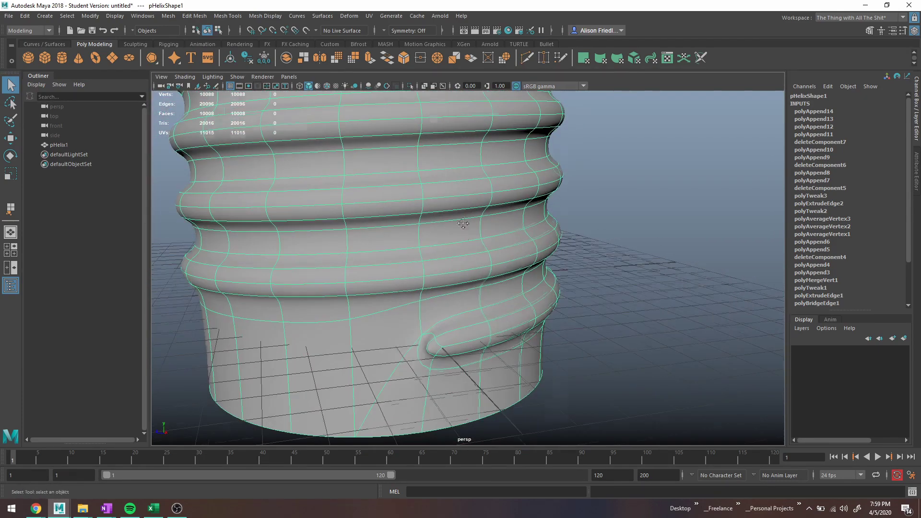
{"action": "middle_click_drag", "start_coordinate": [469, 326], "coordinate": [489, 391], "text": "alt"}
{"action": "middle_click_drag", "start_coordinate": [395, 183], "coordinate": [396, 241], "text": "alt"}
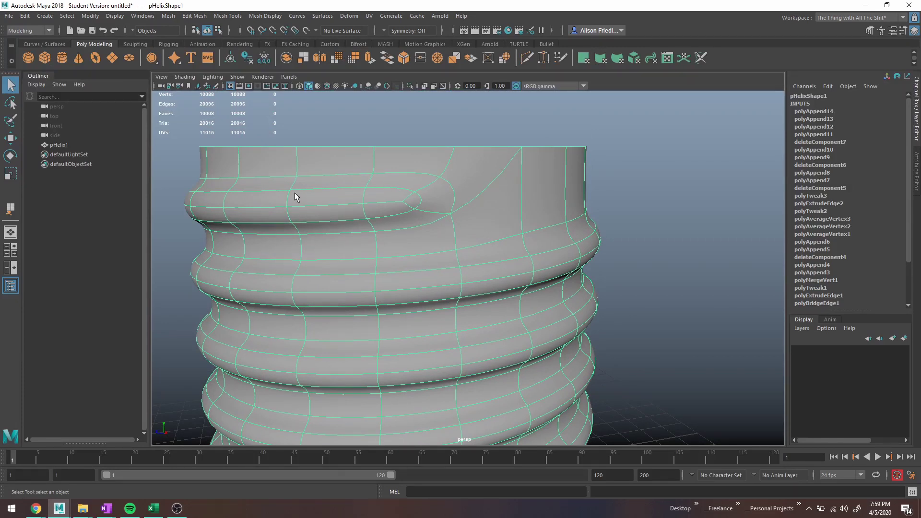
Insert two edge loops along the unsmoothed wall band between the coils, near its upper and lower borders, and preview the smoothed result
{"action": "left_click", "coordinate": [235, 16]}
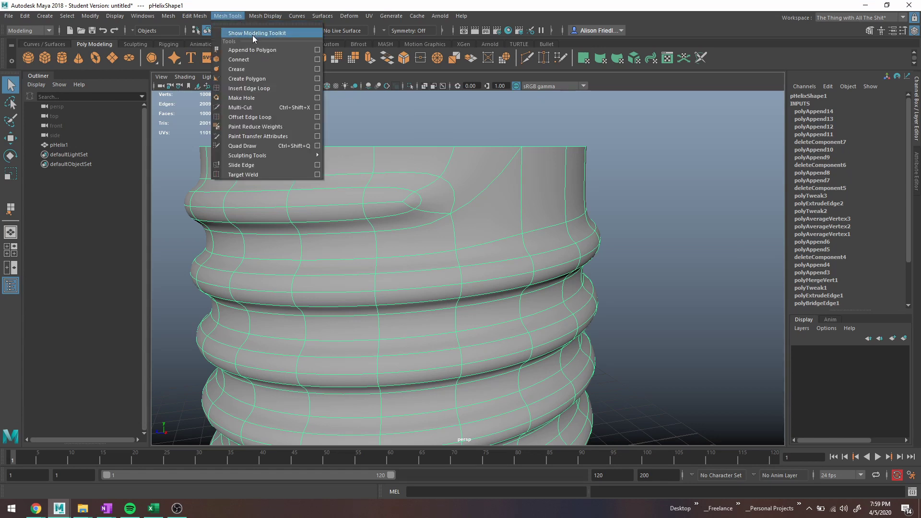
{"action": "left_click", "coordinate": [253, 90]}
{"action": "key", "text": "1"}
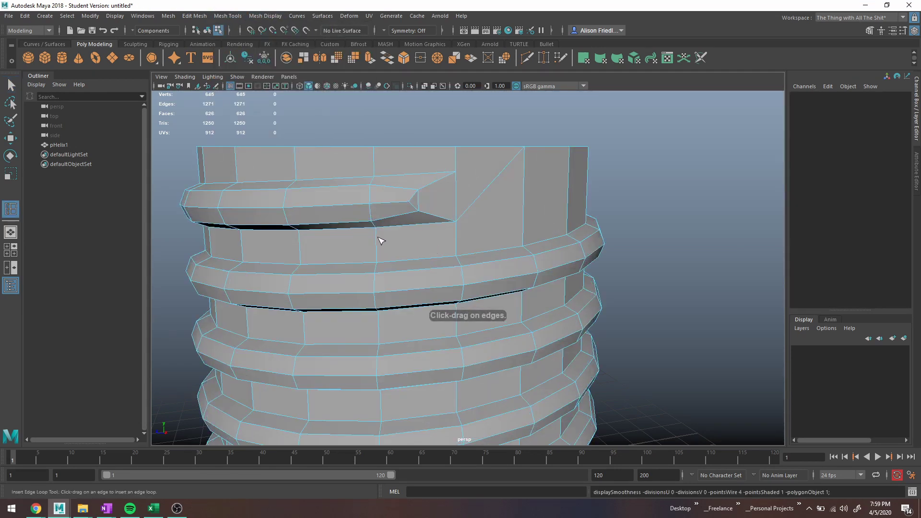
{"action": "left_click_drag", "start_coordinate": [379, 237], "coordinate": [379, 237]}
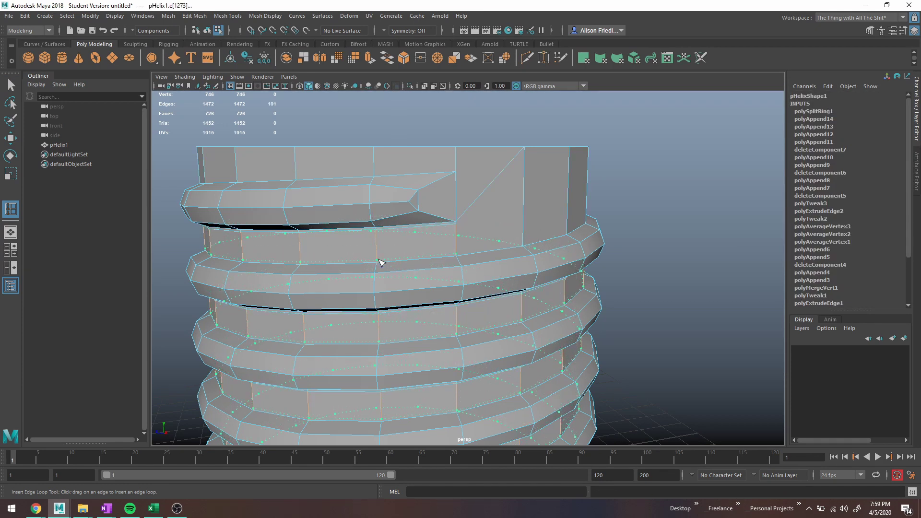
{"action": "left_click_drag", "start_coordinate": [378, 260], "coordinate": [378, 260]}
{"action": "key", "text": "3"}
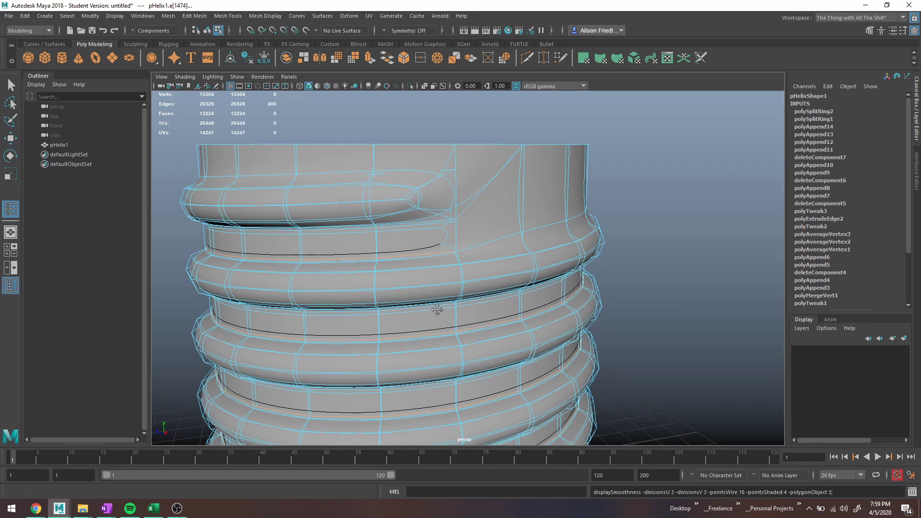
{"action": "middle_click_drag", "start_coordinate": [436, 312], "coordinate": [428, 261], "text": "alt"}
{"action": "left_click_drag", "start_coordinate": [428, 262], "coordinate": [330, 229], "text": "alt"}
{"action": "left_click_drag", "start_coordinate": [464, 220], "coordinate": [462, 271], "text": "alt"}
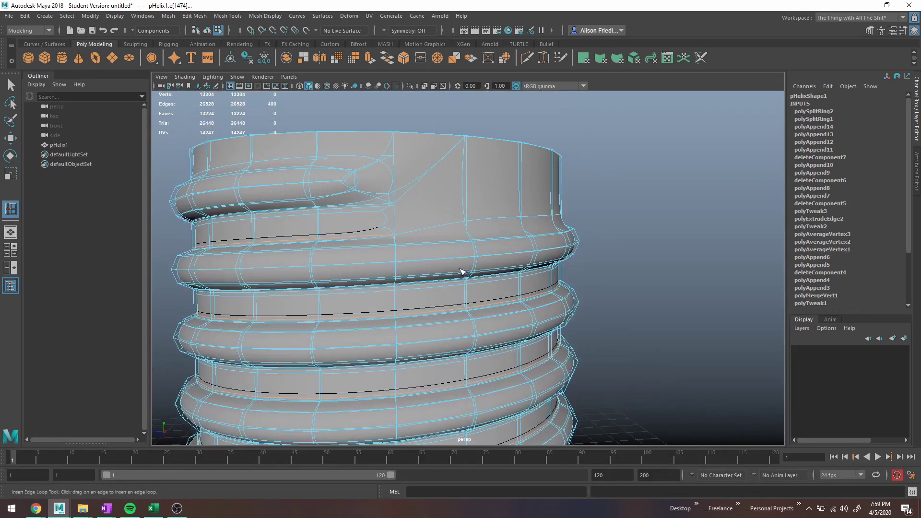
Insert an edge loop around the neck wall just above the uppermost full thread ridge
{"action": "scroll", "coordinate": [494, 229], "scroll_direction": "up", "scroll_amount": 2}
{"action": "key", "text": "1"}
{"action": "left_click_drag", "start_coordinate": [489, 218], "coordinate": [477, 218], "text": "alt"}
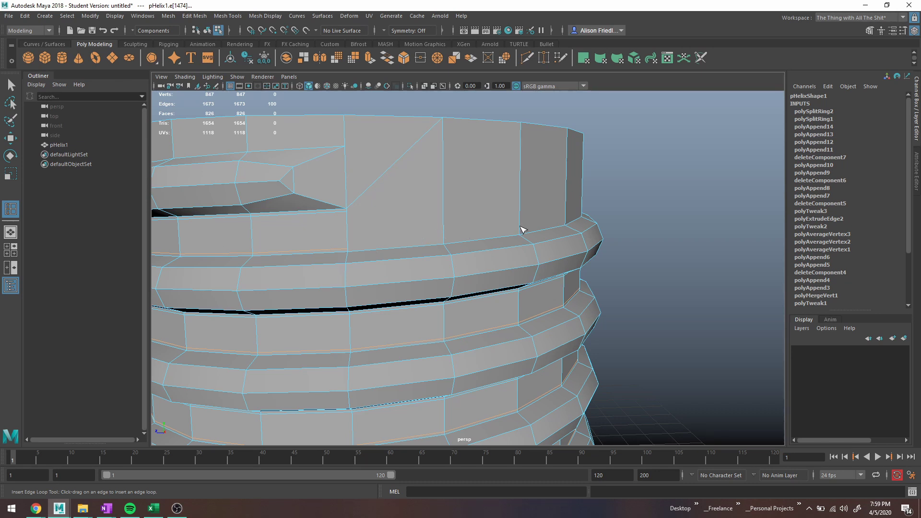
{"action": "left_click_drag", "start_coordinate": [521, 226], "coordinate": [522, 231]}
{"action": "left_click_drag", "start_coordinate": [522, 232], "coordinate": [522, 232]}
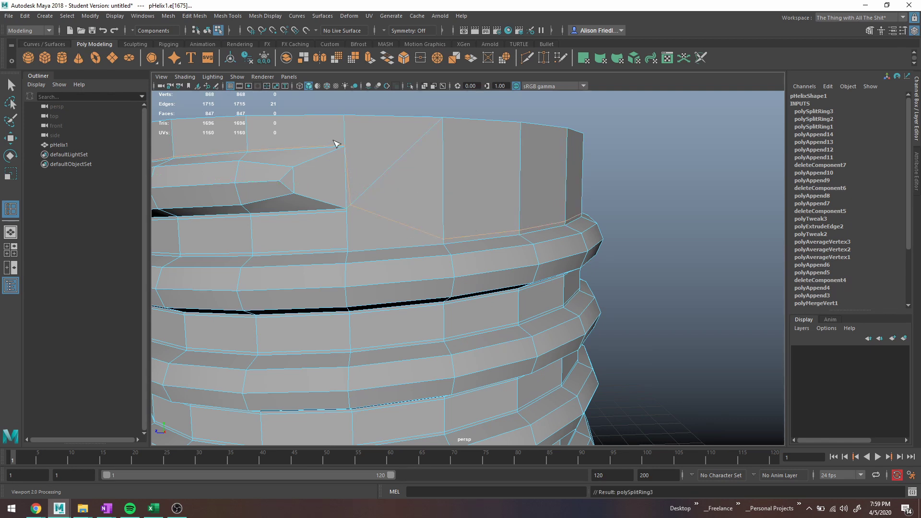
Delete the diagonal edge that the new loop left between the thread's end and the ridge
{"action": "key", "text": "q"}
{"action": "right_click_drag", "start_coordinate": [371, 214], "coordinate": [368, 191]}
{"action": "double_click", "coordinate": [372, 213]}
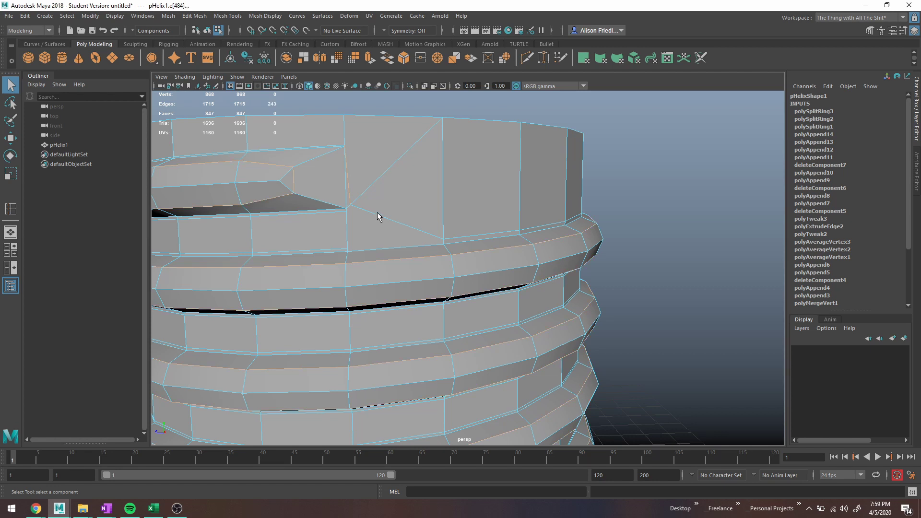
{"action": "left_click", "coordinate": [376, 214]}
{"action": "key", "text": "Delete"}
{"action": "key", "text": "w"}
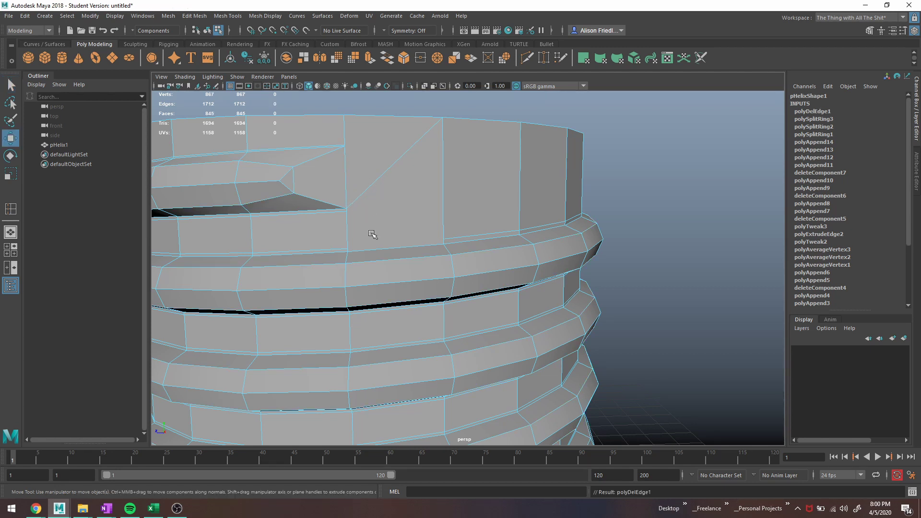
Cut an edge with Multi-Cut joining the two loop ends above the thread ridge, and preview the mesh smoothed
{"action": "scroll", "coordinate": [372, 234], "scroll_direction": "up", "scroll_amount": 2}
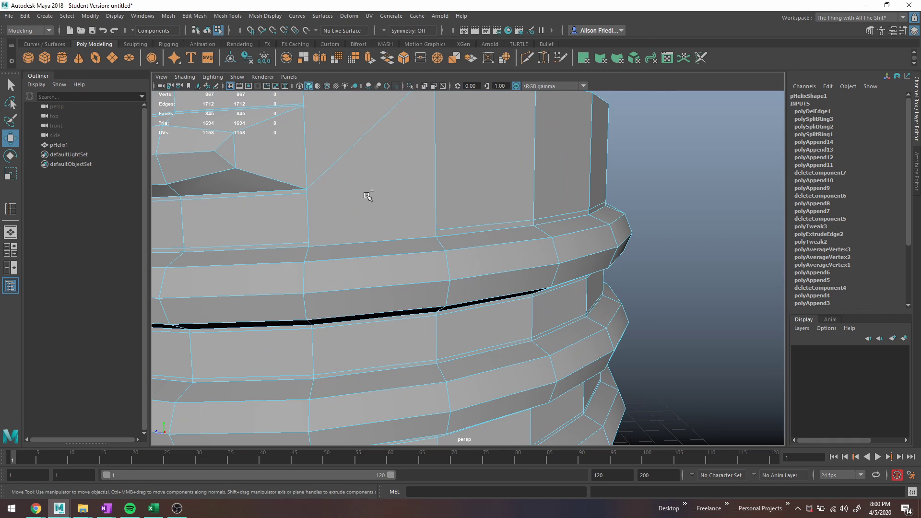
{"action": "key", "text": "ctrl+shift+x"}
{"action": "left_click", "coordinate": [309, 243]}
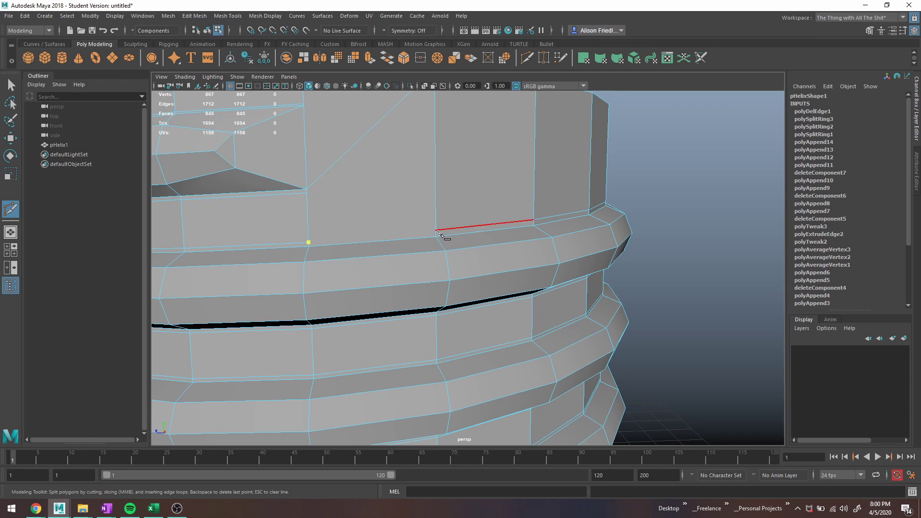
{"action": "left_click", "coordinate": [436, 231]}
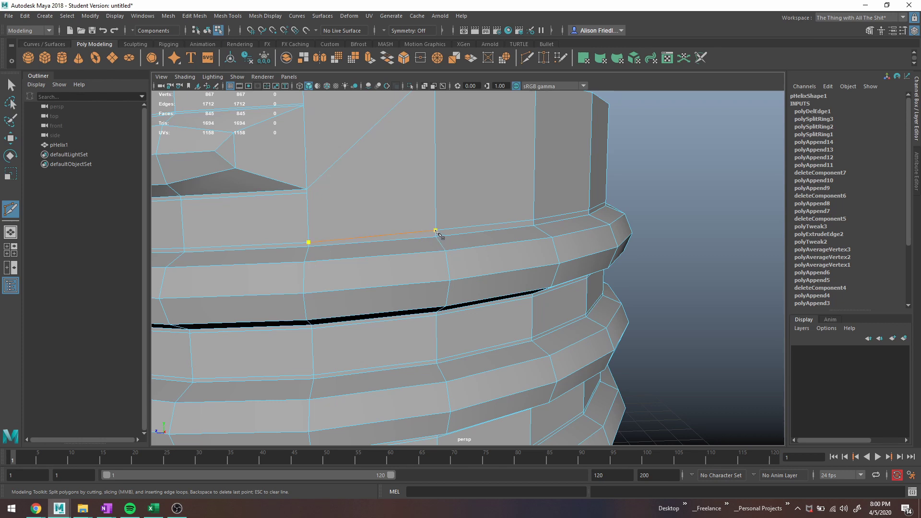
{"action": "left_click", "coordinate": [527, 62]}
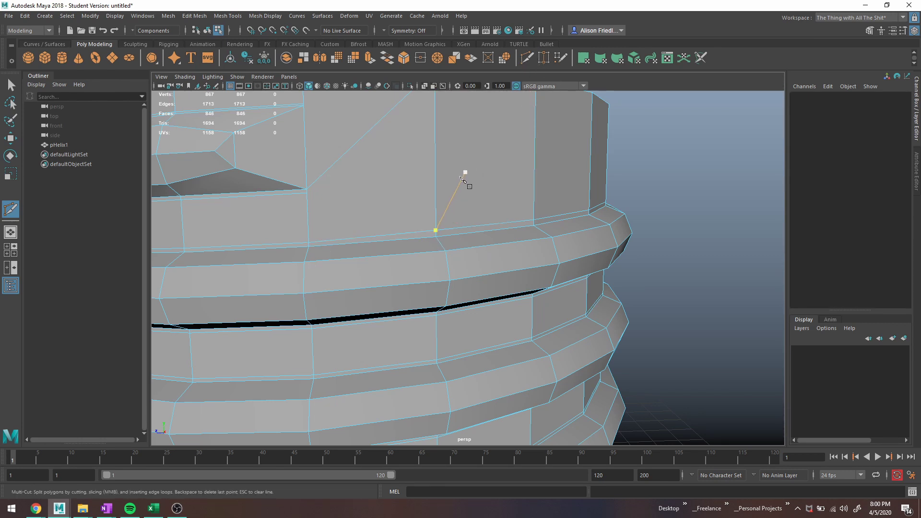
{"action": "key", "text": "3"}
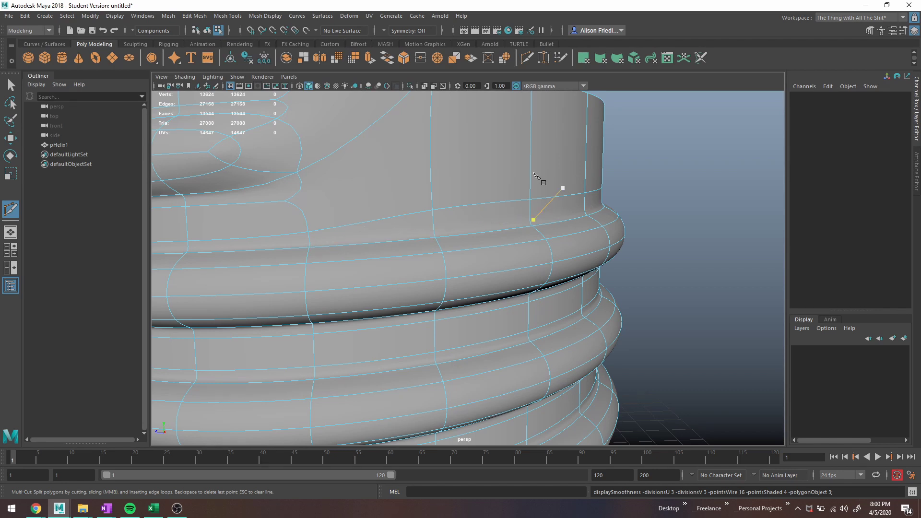
{"action": "middle_click_drag", "start_coordinate": [540, 181], "coordinate": [591, 231], "text": "alt"}
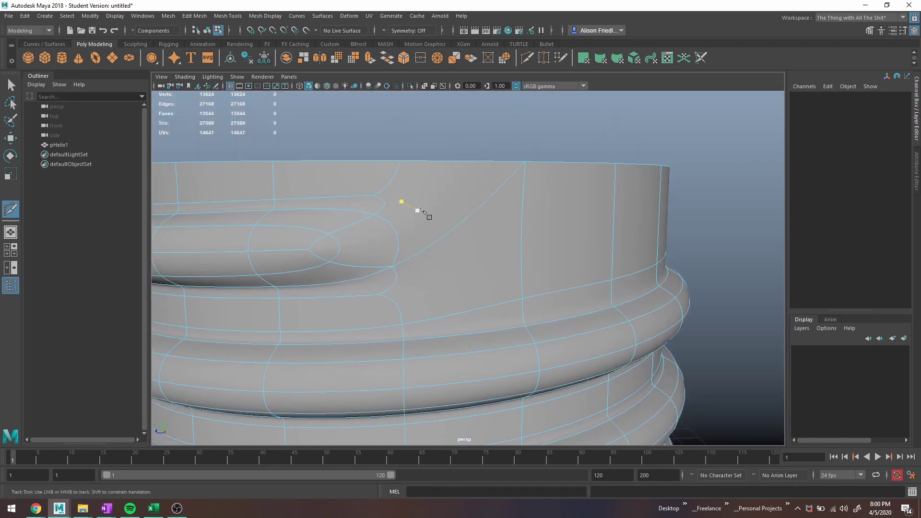
{"action": "key", "text": "q"}
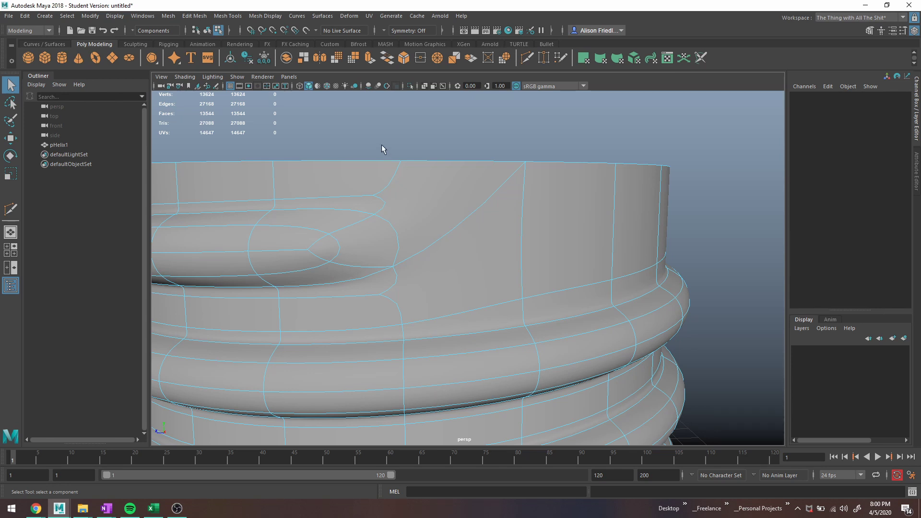
Run Cleanup with select matching polygons and faces with more than 4 sides, and examine the flagged faces near the rim
{"action": "left_click", "coordinate": [168, 16]}
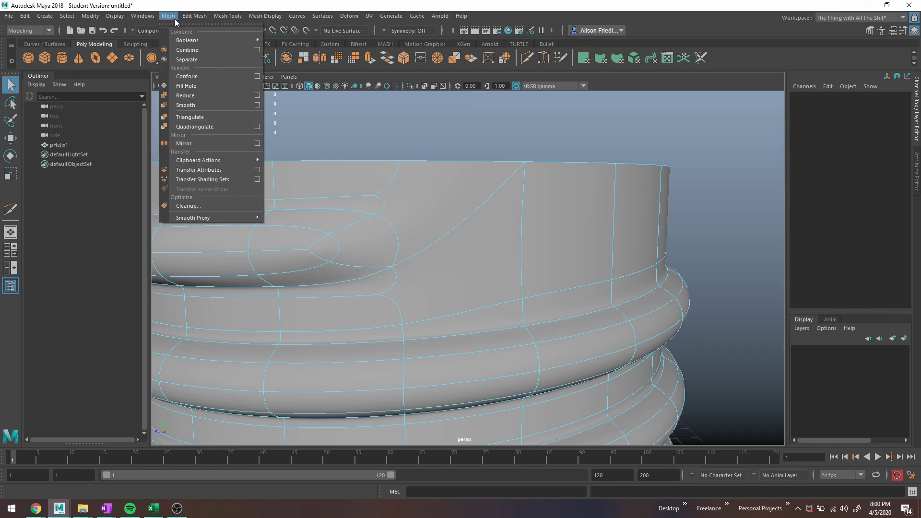
{"action": "left_click", "coordinate": [218, 201]}
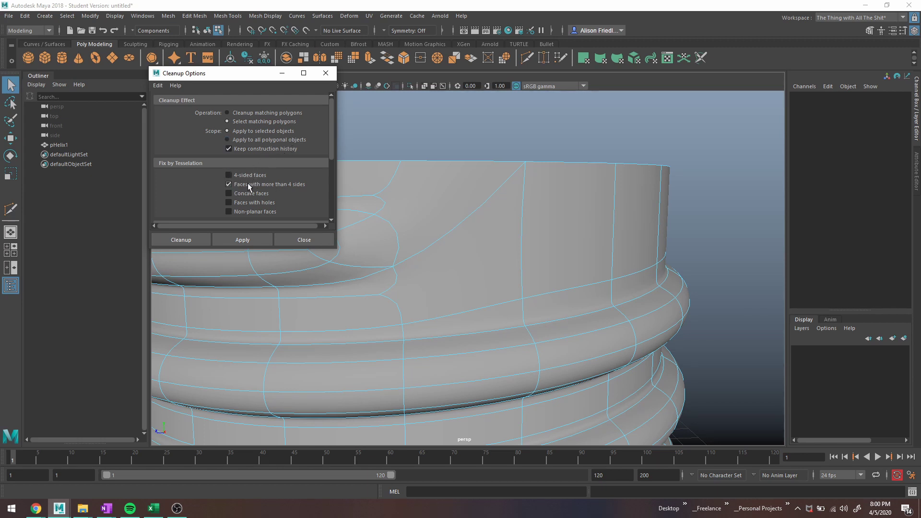
{"action": "left_click", "coordinate": [260, 235]}
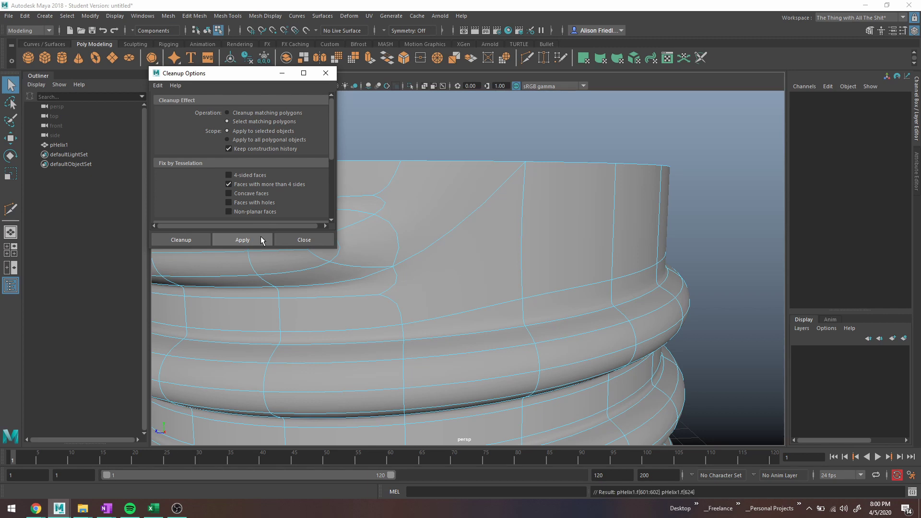
{"action": "right_click_drag", "start_coordinate": [515, 234], "coordinate": [540, 220]}
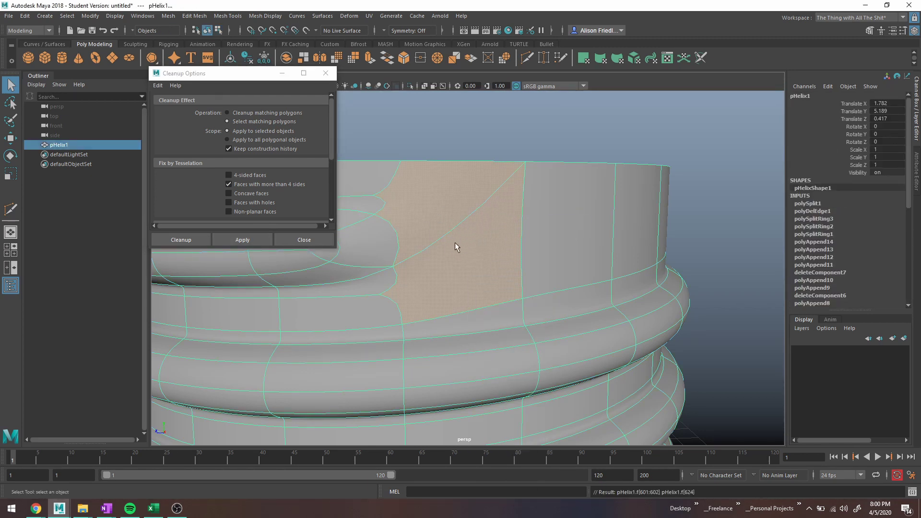
{"action": "left_click_drag", "start_coordinate": [454, 242], "coordinate": [455, 215], "text": "alt"}
{"action": "scroll", "coordinate": [461, 169], "scroll_direction": "down", "scroll_amount": 4}
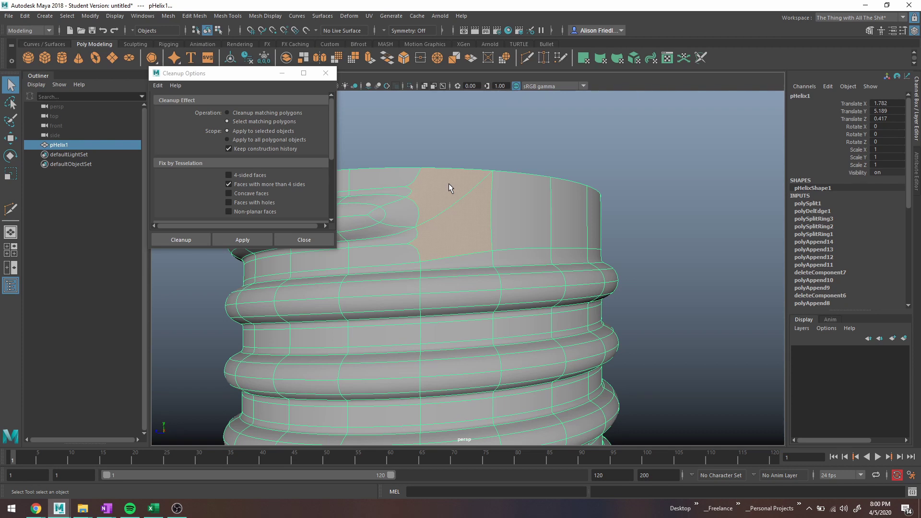
{"action": "scroll", "coordinate": [448, 183], "scroll_direction": "up", "scroll_amount": 2}
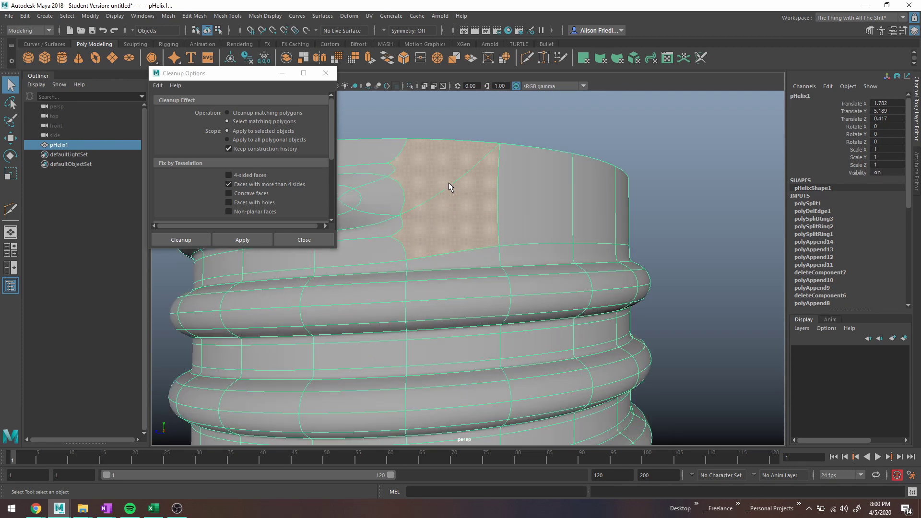
{"action": "left_click", "coordinate": [507, 125]}
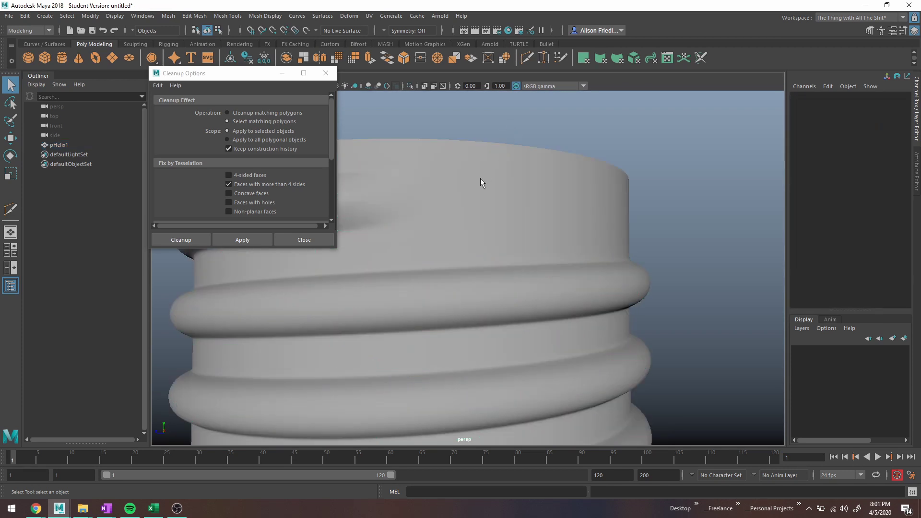
In unsmoothed display, cut an edge from the thread's end through the middle of the adjacent vertical edge to the next rim vertex
{"action": "left_click", "coordinate": [475, 187]}
{"action": "key", "text": "1"}
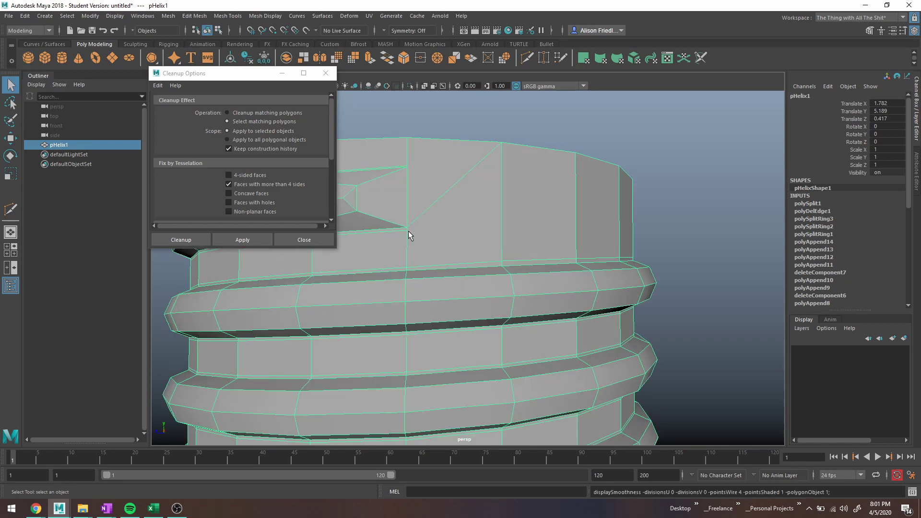
{"action": "key", "text": "y"}
{"action": "left_click", "coordinate": [406, 231]}
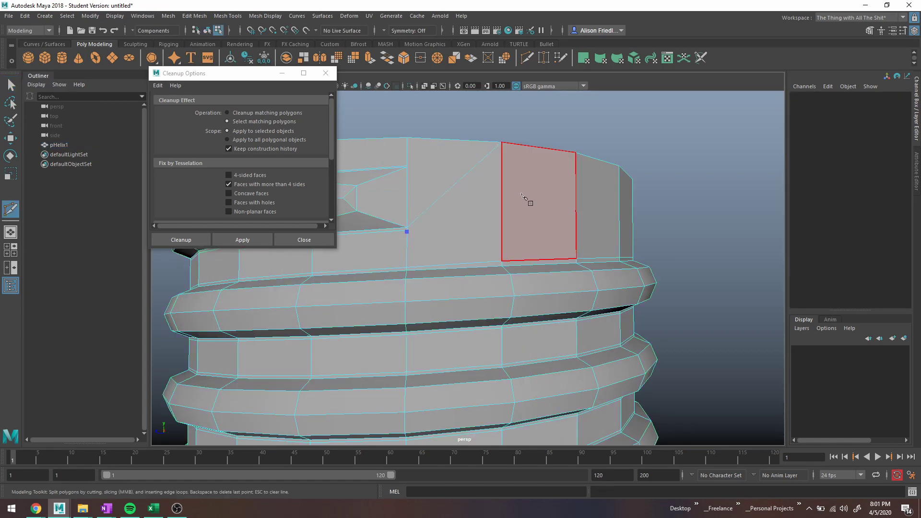
{"action": "left_click", "coordinate": [502, 192]}
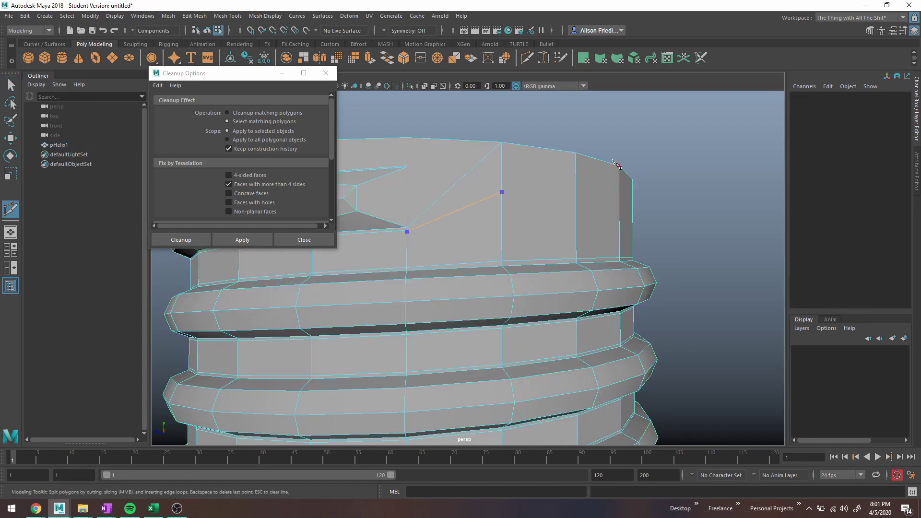
{"action": "right_click", "coordinate": [575, 154]}
Cut a second edge from the vertex above the thread's end to the nearest rim vertex and turn smooth preview on
{"action": "left_click", "coordinate": [408, 166]}
{"action": "left_click", "coordinate": [501, 142]}
{"action": "right_click", "coordinate": [502, 142]}
{"action": "key", "text": "3"}
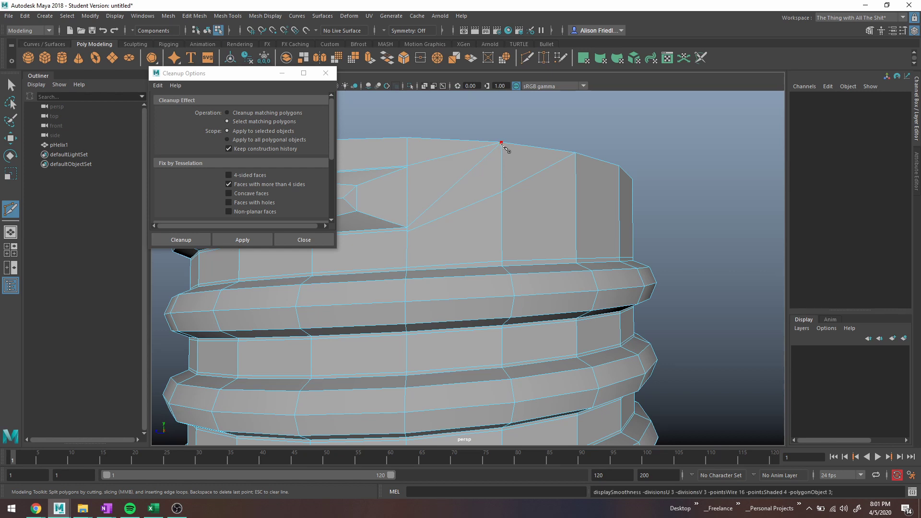
Merge the two overlapping vertices just below the thread's end
{"action": "right_click_drag", "start_coordinate": [463, 163], "coordinate": [434, 166]}
{"action": "left_click", "coordinate": [407, 231]}
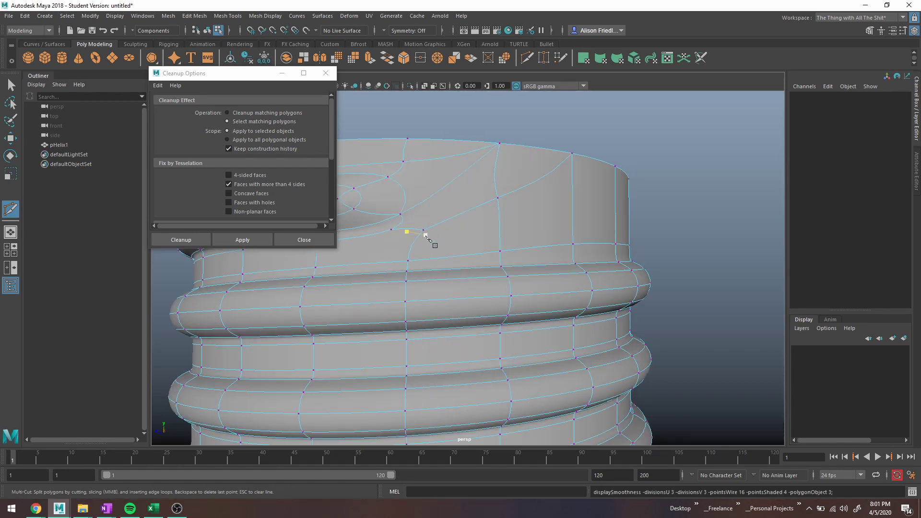
{"action": "key", "text": "q"}
{"action": "left_click", "coordinate": [422, 230]}
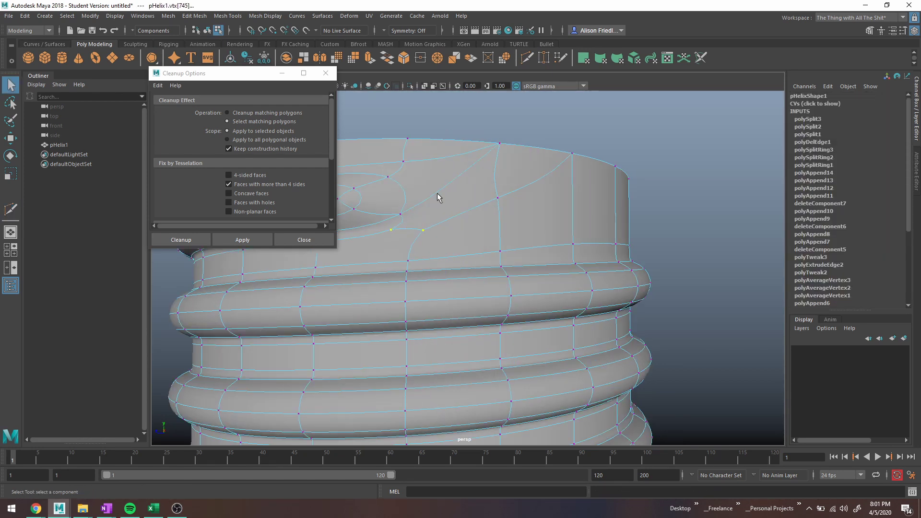
{"action": "left_click", "coordinate": [440, 63]}
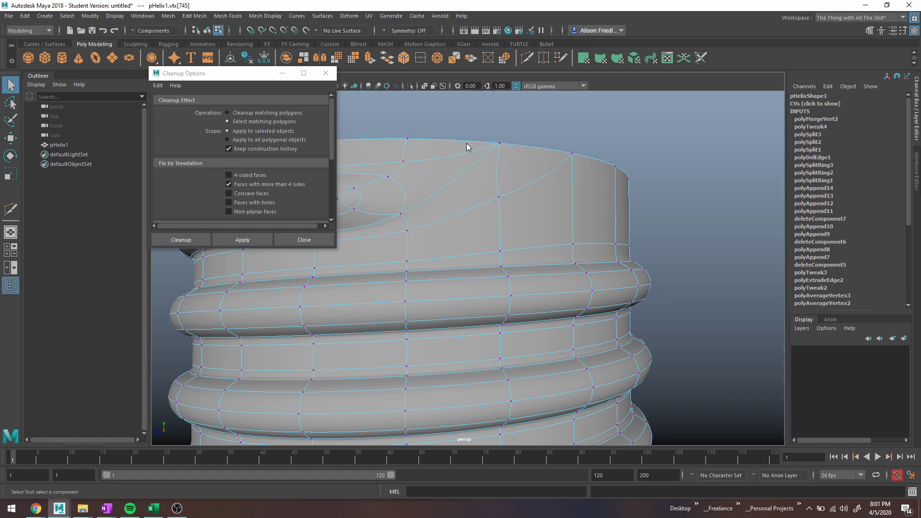
Run the Cleanup check again for faces with more than 4 sides
{"action": "right_click_drag", "start_coordinate": [466, 143], "coordinate": [470, 125]}
{"action": "middle_click_drag", "start_coordinate": [478, 158], "coordinate": [523, 175], "text": "alt"}
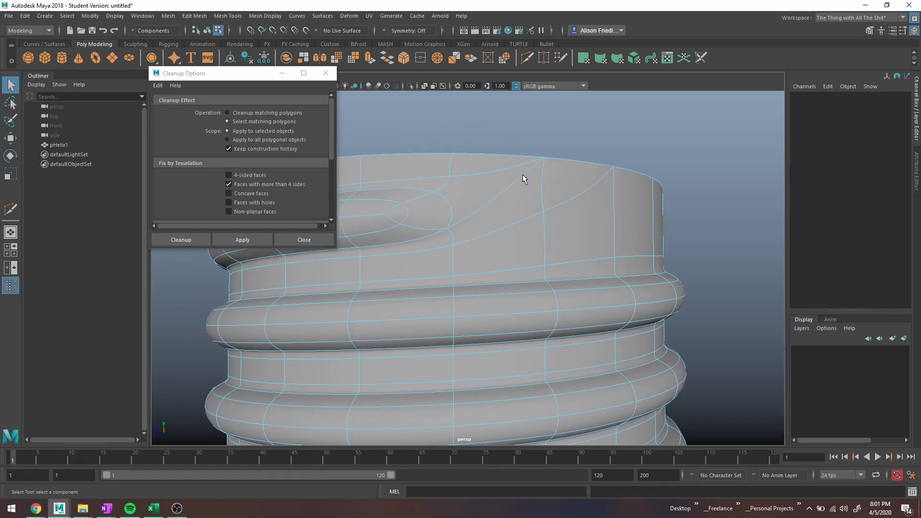
{"action": "left_click", "coordinate": [241, 240]}
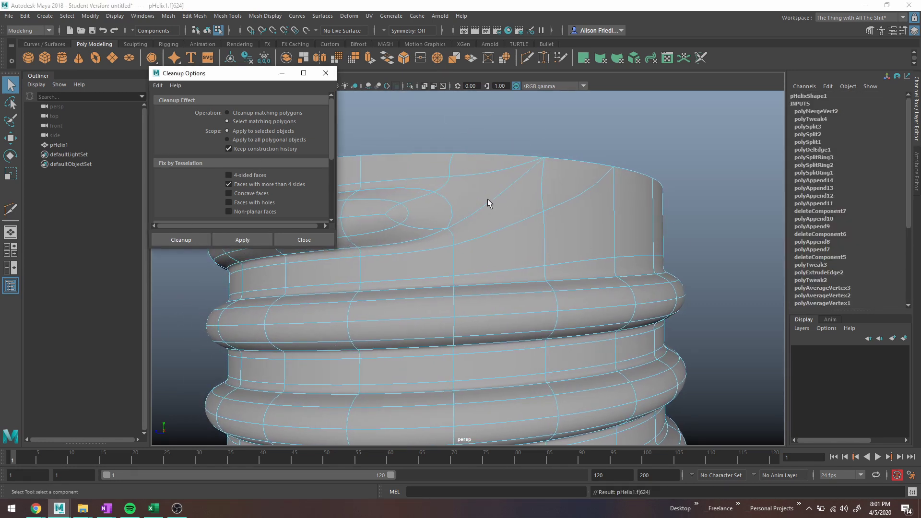
Extrude the top border edge loop and move it straight up along the world Y axis to extend the rim
{"action": "right_click_drag", "start_coordinate": [495, 163], "coordinate": [493, 146]}
{"action": "double_click", "coordinate": [490, 152]}
{"action": "middle_click_drag", "start_coordinate": [522, 170], "coordinate": [545, 237], "text": "alt"}
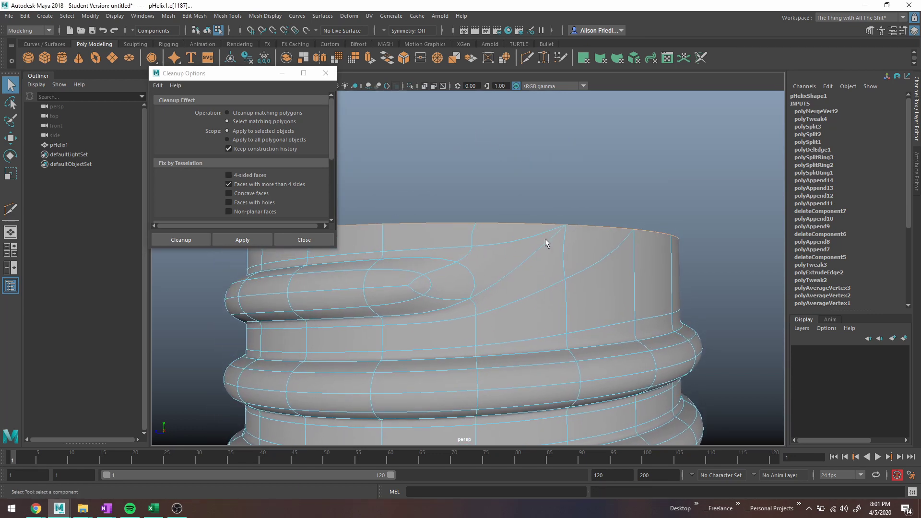
{"action": "key", "text": "ctrl+e"}
{"action": "scroll", "coordinate": [543, 238], "scroll_direction": "down", "scroll_amount": 3}
{"action": "key", "text": "w"}
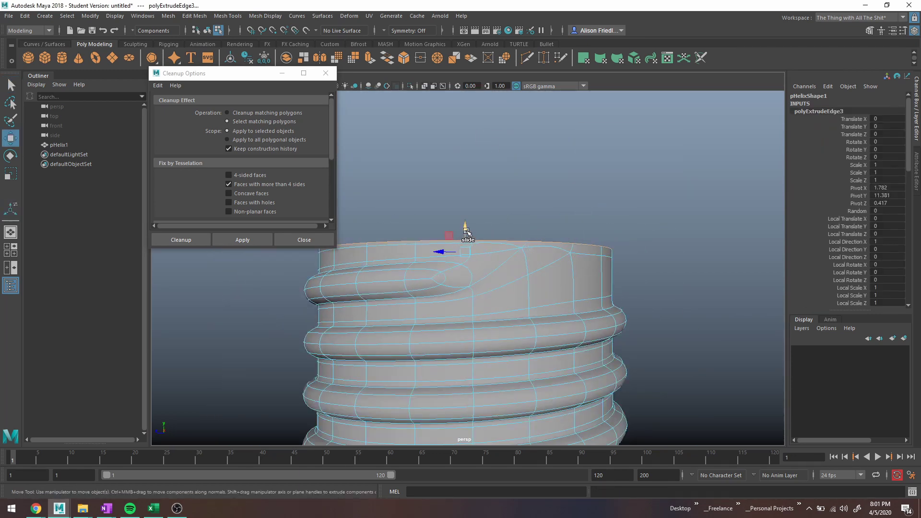
{"action": "left_click_drag", "start_coordinate": [465, 230], "coordinate": [463, 211], "text": "ctrl+shift"}
{"action": "key", "text": "1"}
{"action": "key", "text": "w"}
{"action": "key", "text": "w"}
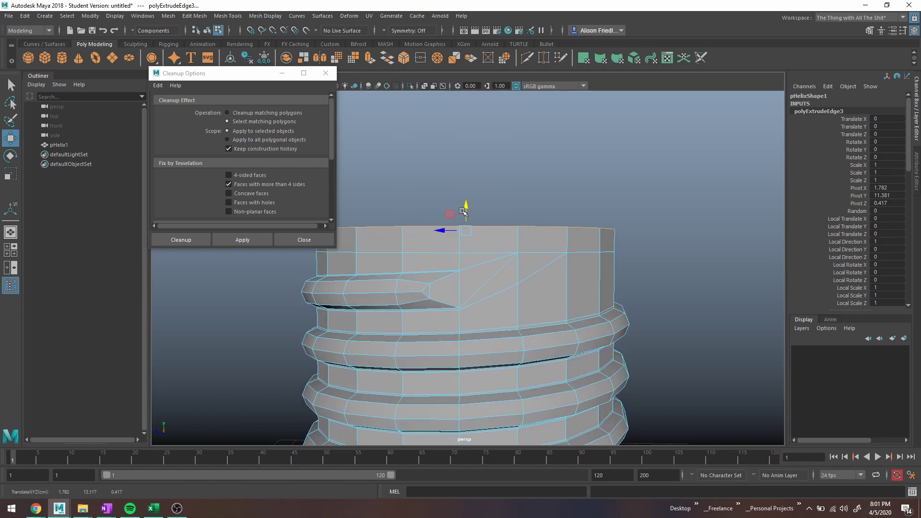
{"action": "double_click", "coordinate": [6, 146]}
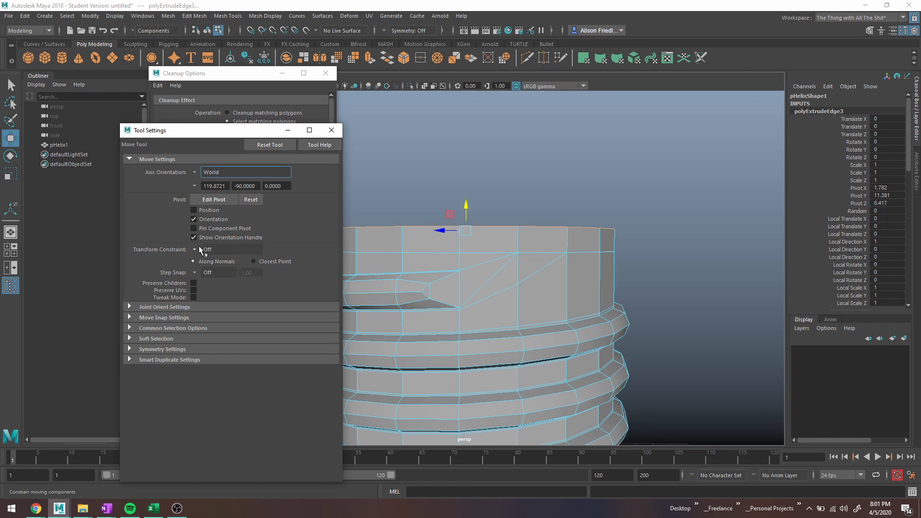
{"action": "left_click", "coordinate": [331, 130]}
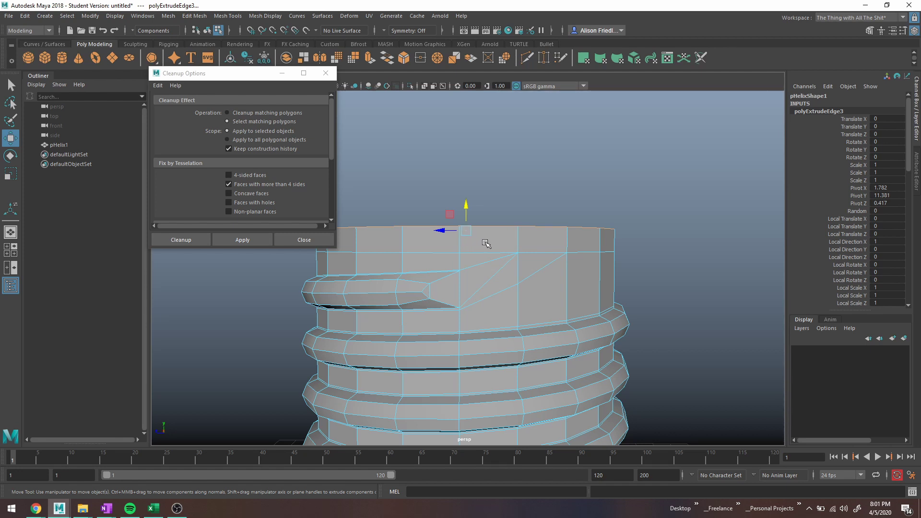
Return to object mode, preview the mesh smoothed and examine the extended rim with its wireframe displayed
{"action": "mouse_move", "coordinate": [487, 242]}
{"action": "left_mouse_down", "text": "alt"}
{"action": "mouse_move", "coordinate": [500, 224]}
{"action": "mouse_move", "coordinate": [498, 239]}
{"action": "left_mouse_up", "text": "alt"}
{"action": "scroll", "coordinate": [498, 238], "scroll_direction": "down", "scroll_amount": 2}
{"action": "right_click_drag", "start_coordinate": [501, 238], "coordinate": [544, 208]}
{"action": "key", "text": "3"}
{"action": "left_click", "coordinate": [543, 207]}
{"action": "left_click_drag", "start_coordinate": [545, 234], "coordinate": [492, 262], "text": "alt"}
{"action": "left_click", "coordinate": [566, 252]}
{"action": "scroll", "coordinate": [510, 272], "scroll_direction": "up", "scroll_amount": 3}
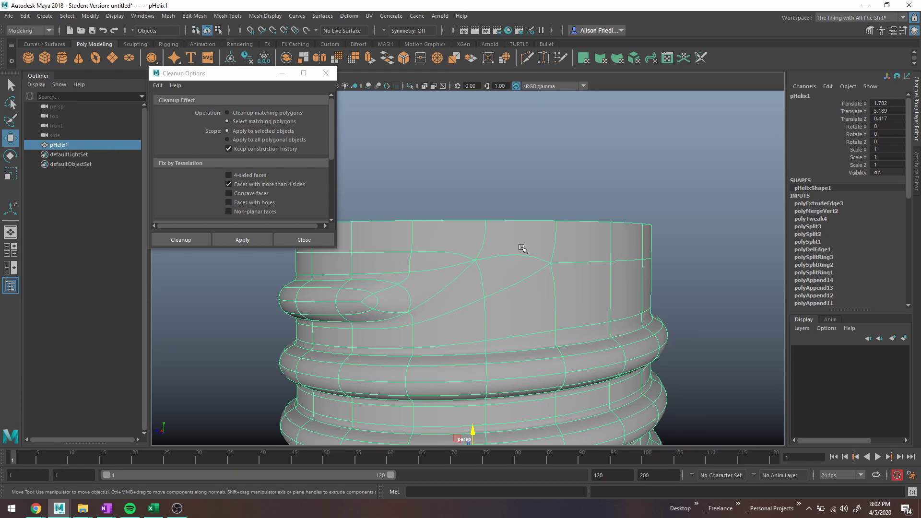
Examine the smoothed surface and edge flow around the thread's end and open rim from several angles
{"action": "middle_click_drag", "start_coordinate": [498, 275], "coordinate": [524, 217], "text": "alt"}
{"action": "left_click", "coordinate": [558, 149]}
{"action": "left_click_drag", "start_coordinate": [556, 168], "coordinate": [566, 185], "text": "alt"}
{"action": "left_click", "coordinate": [464, 263]}
{"action": "right_click_drag", "start_coordinate": [509, 265], "coordinate": [527, 257], "text": "alt"}
{"action": "left_click_drag", "start_coordinate": [527, 256], "coordinate": [568, 277], "text": "alt"}
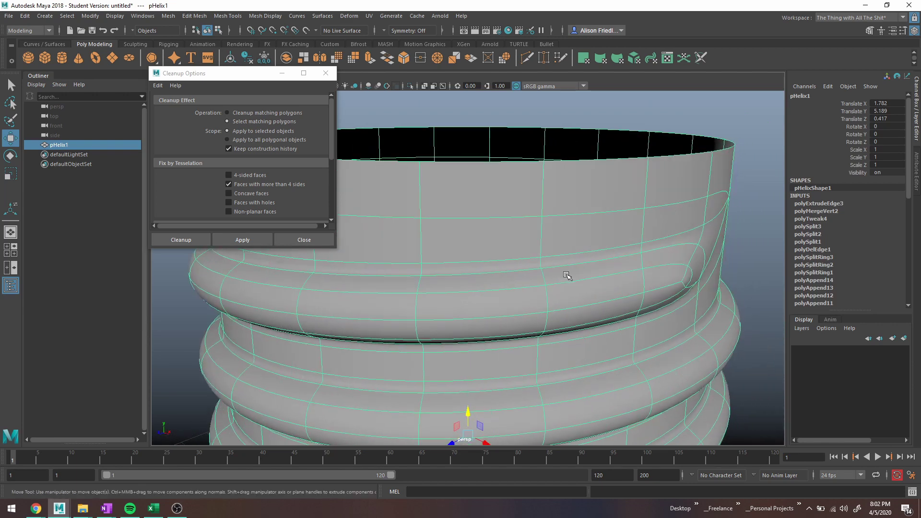
{"action": "left_click_drag", "start_coordinate": [746, 264], "coordinate": [613, 332], "text": "alt"}
{"action": "scroll", "coordinate": [616, 343], "scroll_direction": "up", "scroll_amount": 1}
{"action": "middle_click_drag", "start_coordinate": [616, 344], "coordinate": [569, 246], "text": "alt"}
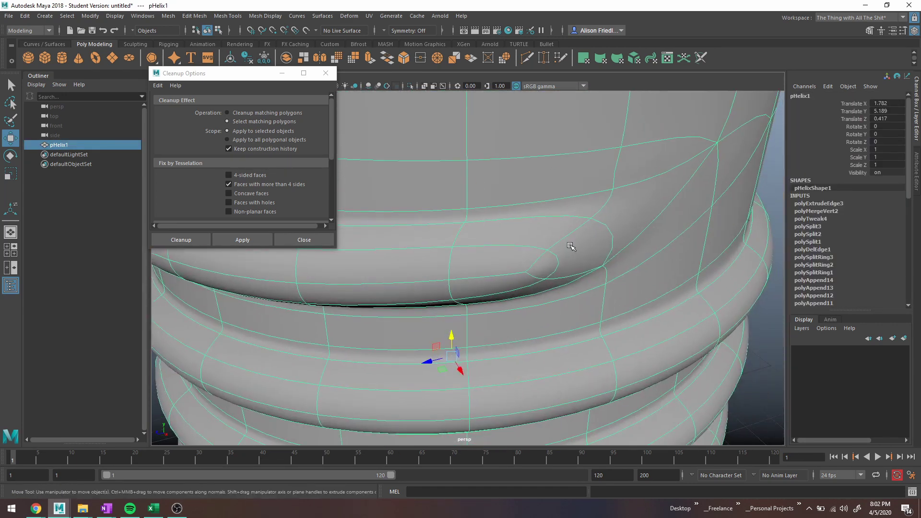
Collapse the small triangular face at the upper thread's tip into a single vertex with Merge to Center
{"action": "key", "text": "1"}
{"action": "left_click_drag", "start_coordinate": [553, 263], "coordinate": [520, 206], "text": "alt"}
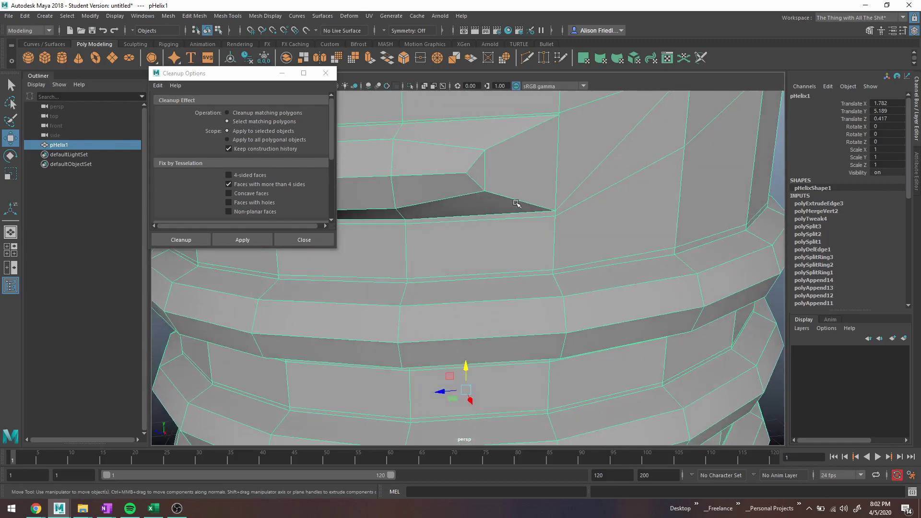
{"action": "right_click_drag", "start_coordinate": [481, 165], "coordinate": [480, 189]}
{"action": "left_click", "coordinate": [482, 172]}
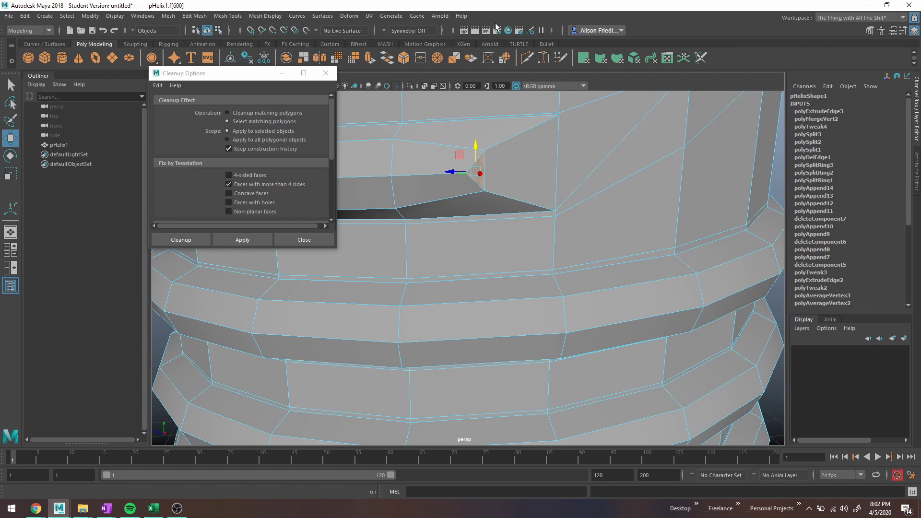
{"action": "left_click", "coordinate": [440, 64]}
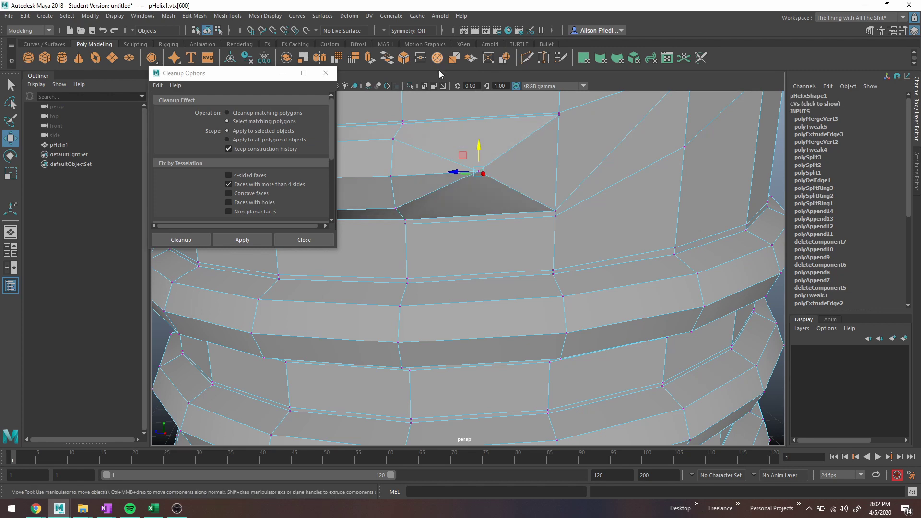
Preview the mesh smoothed and delete the middle edge running along the thread into the merged tip vertex
{"action": "key", "text": "3"}
{"action": "right_click_drag", "start_coordinate": [433, 153], "coordinate": [434, 135]}
{"action": "left_click", "coordinate": [423, 173]}
{"action": "key", "text": "ctrl+Delete"}
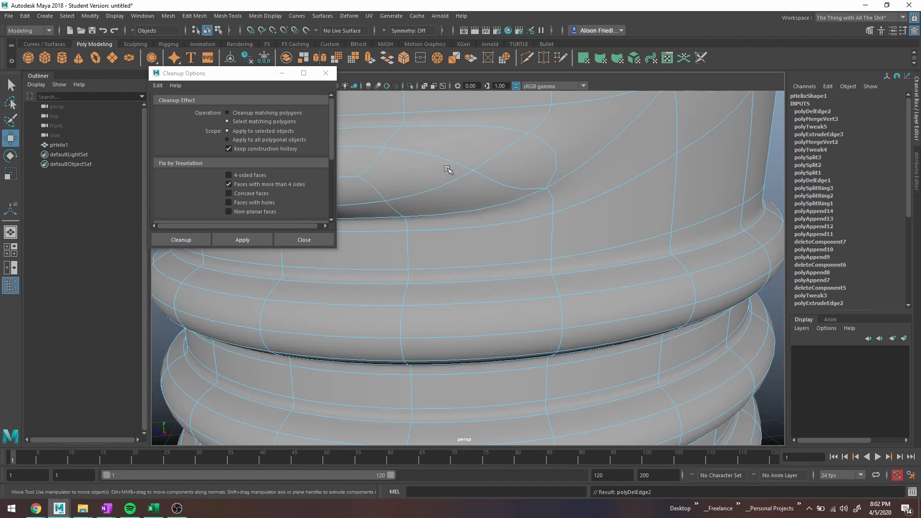
Return to object mode, examine the smoothed thread end from several angles, and close the Cleanup options
{"action": "left_click_drag", "start_coordinate": [447, 169], "coordinate": [484, 186], "text": "alt"}
{"action": "right_click_drag", "start_coordinate": [547, 206], "coordinate": [593, 188]}
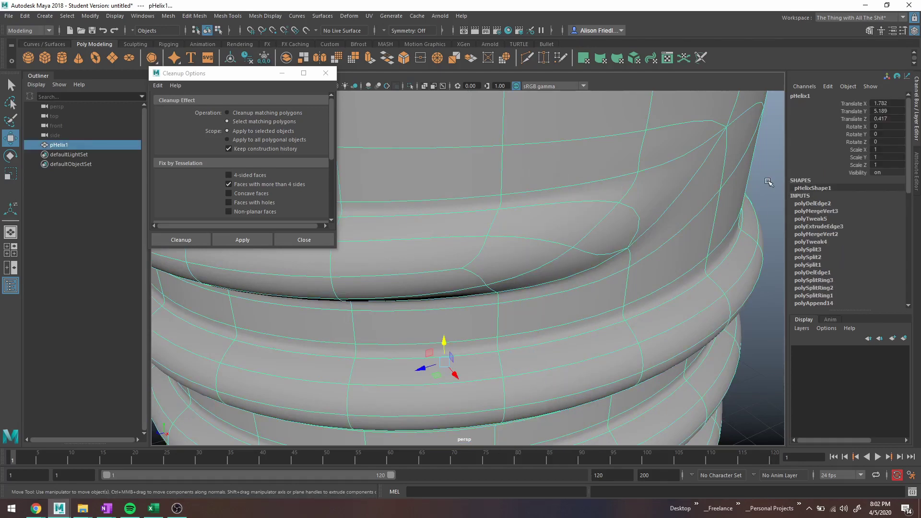
{"action": "left_click", "coordinate": [768, 182]}
{"action": "scroll", "coordinate": [656, 189], "scroll_direction": "down", "scroll_amount": 5}
{"action": "left_click_drag", "start_coordinate": [641, 204], "coordinate": [508, 295], "text": "alt"}
{"action": "left_click", "coordinate": [427, 298]}
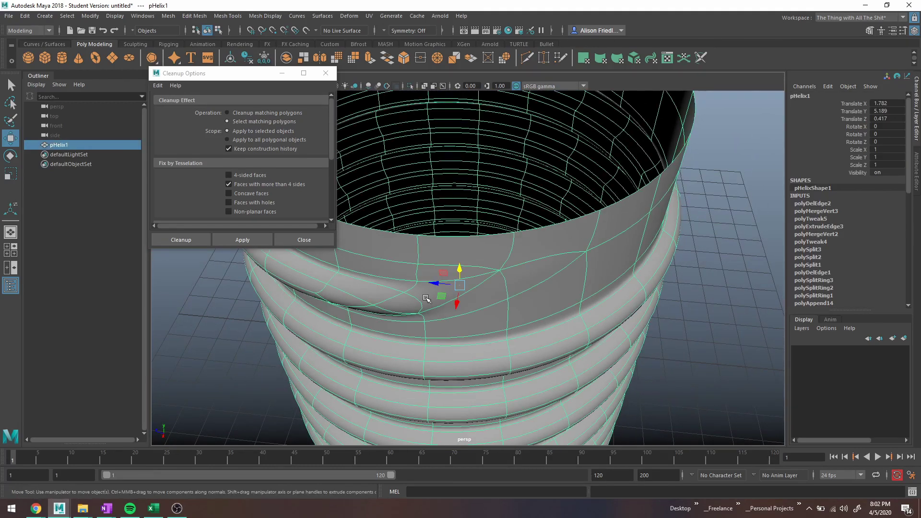
{"action": "middle_click_drag", "start_coordinate": [426, 298], "coordinate": [565, 275], "text": "alt"}
{"action": "scroll", "coordinate": [566, 276], "scroll_direction": "up", "scroll_amount": 4}
{"action": "left_click_drag", "start_coordinate": [565, 275], "coordinate": [631, 193], "text": "alt"}
{"action": "middle_click_drag", "start_coordinate": [631, 194], "coordinate": [611, 229], "text": "alt"}
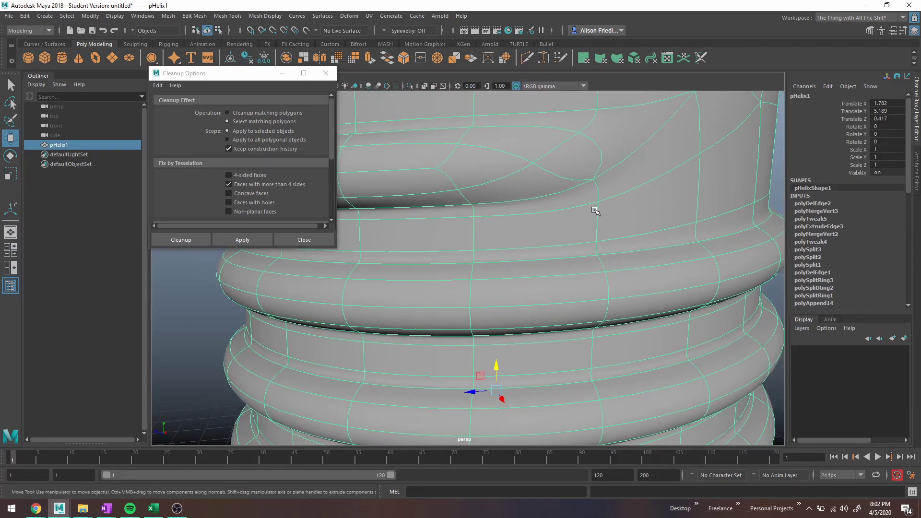
{"action": "left_click", "coordinate": [319, 78]}
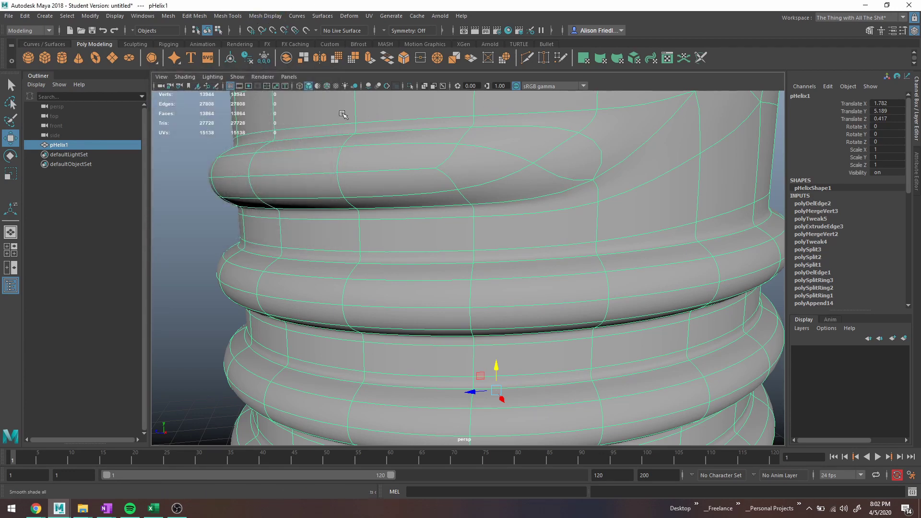
Undo the edge deletion and the collapse of the thread's end face
{"action": "left_click", "coordinate": [228, 15]}
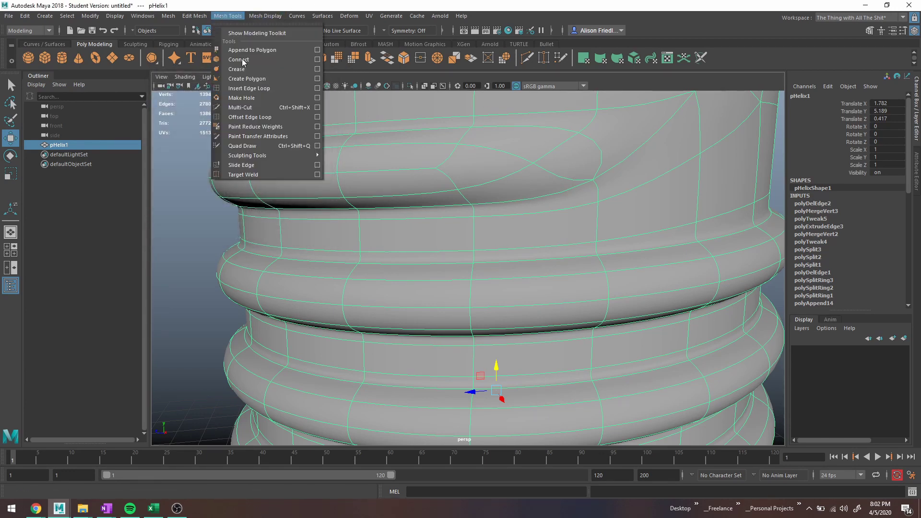
{"action": "left_click", "coordinate": [250, 88]}
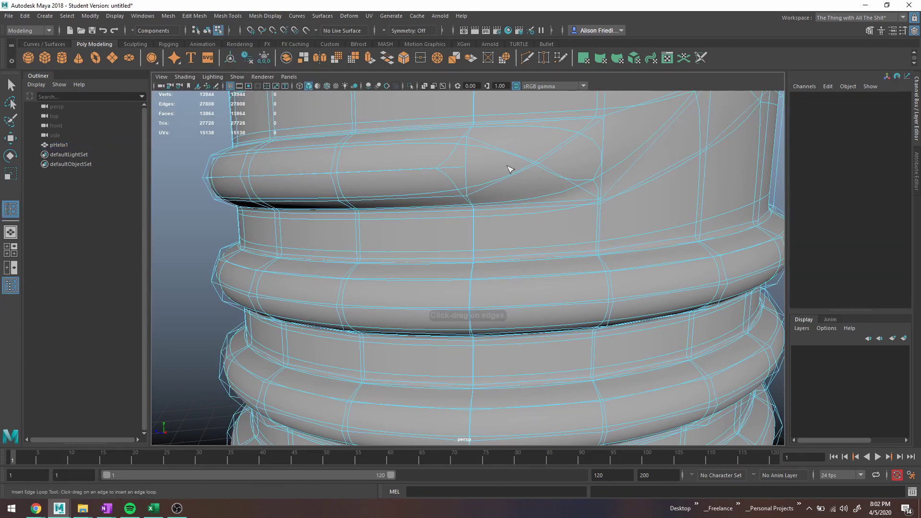
{"action": "left_click", "coordinate": [549, 164]}
{"action": "key", "text": "q"}
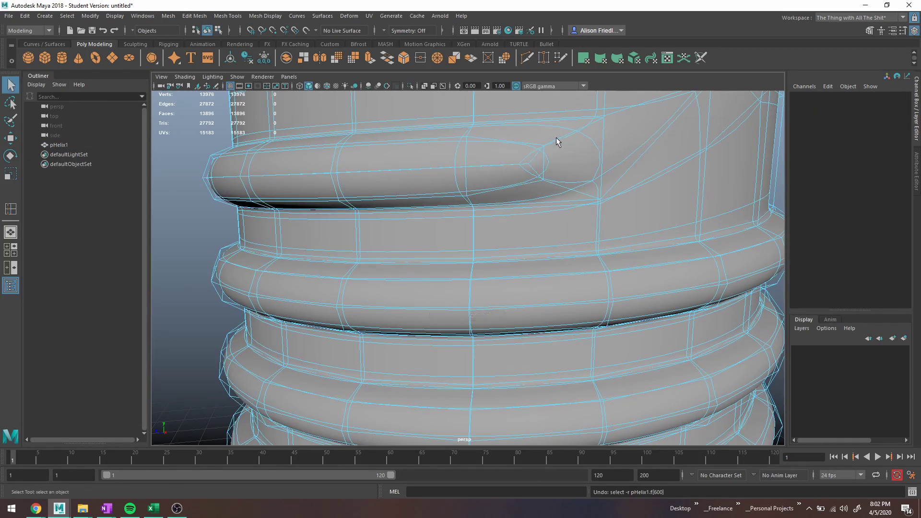
On the unsmoothed mesh, insert an edge loop around the thread close to where it meets the neck wall
{"action": "key", "text": "1"}
{"action": "left_click", "coordinate": [552, 142]}
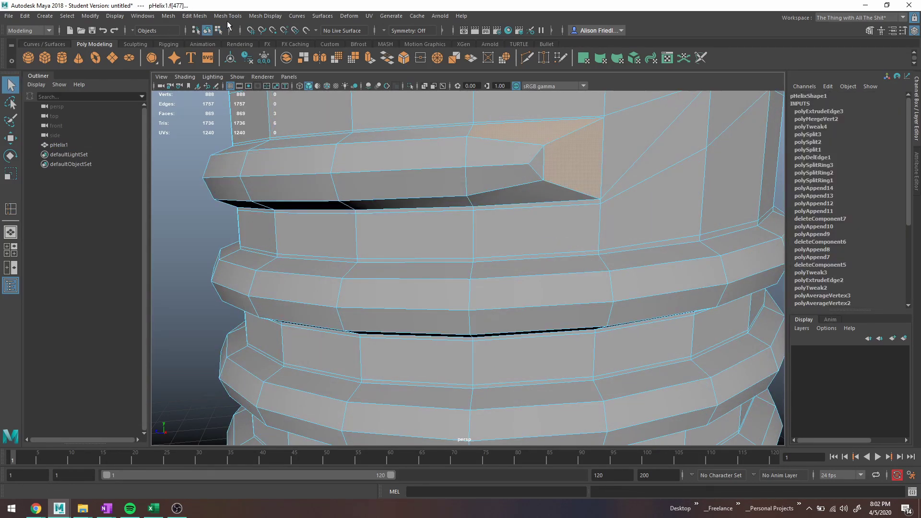
{"action": "left_click", "coordinate": [228, 16]}
{"action": "left_click", "coordinate": [249, 89]}
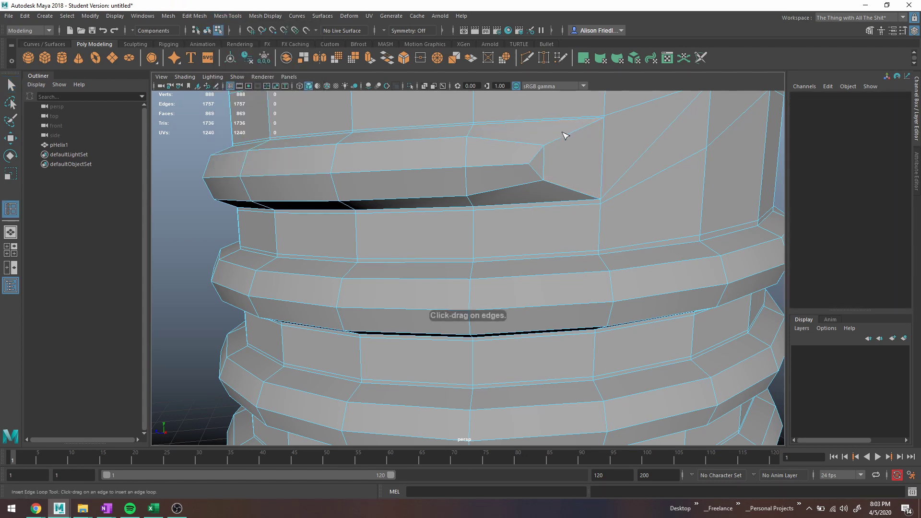
{"action": "left_click_drag", "start_coordinate": [565, 135], "coordinate": [602, 127]}
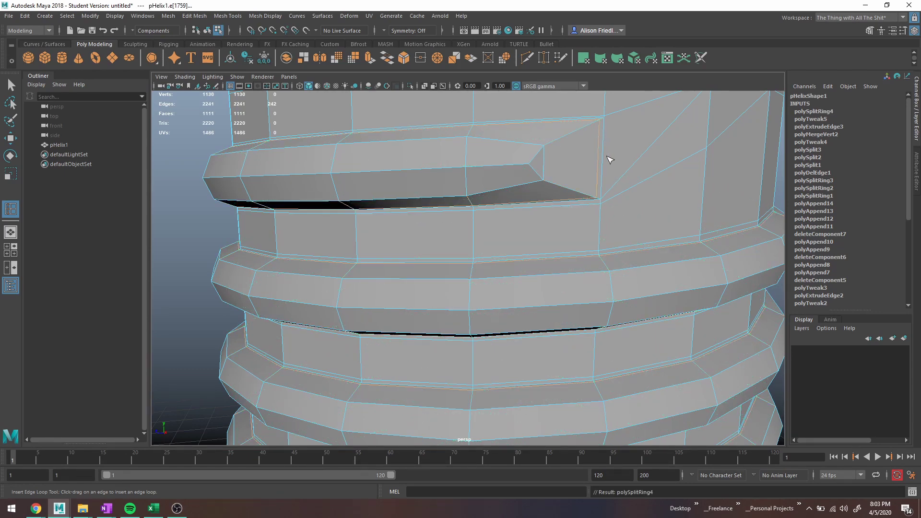
Compare the smoothed and unsmoothed mesh to check how the inserted loop affects the thread's end
{"action": "middle_click_drag", "start_coordinate": [609, 176], "coordinate": [568, 171], "text": "alt"}
{"action": "left_click_drag", "start_coordinate": [532, 128], "coordinate": [529, 135], "text": "alt"}
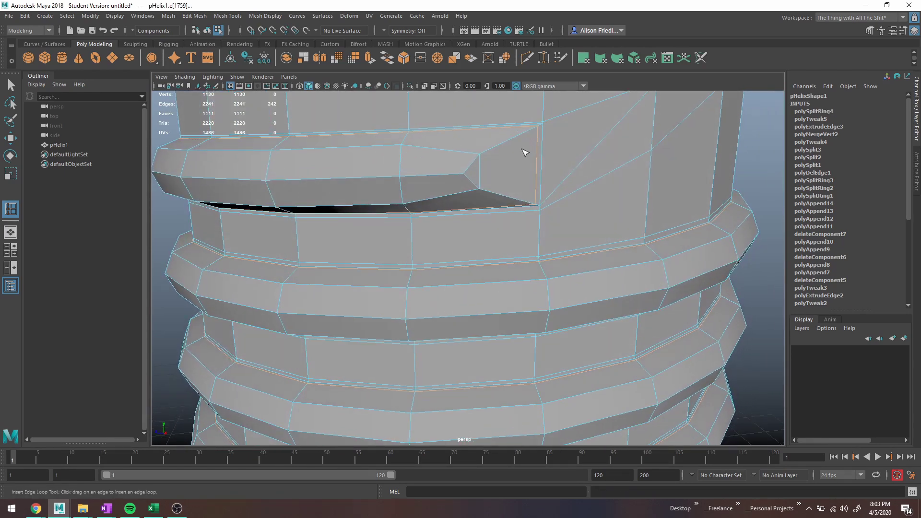
{"action": "key", "text": "3"}
{"action": "right_click_drag", "start_coordinate": [527, 152], "coordinate": [576, 140]}
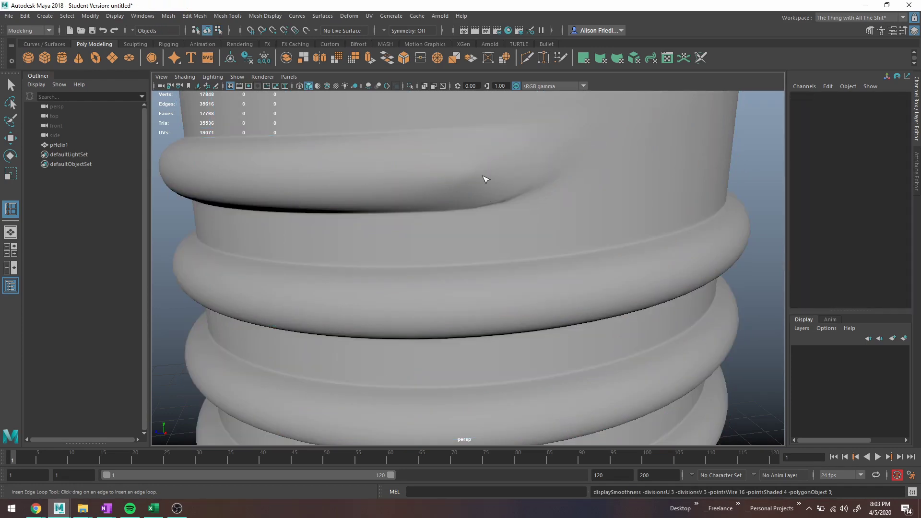
{"action": "left_click", "coordinate": [484, 178]}
{"action": "key", "text": "1"}
{"action": "key", "text": "3"}
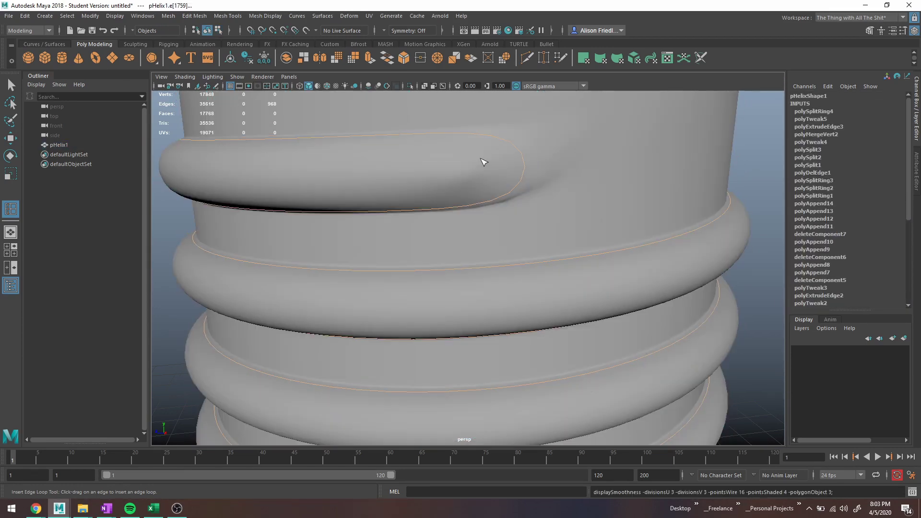
{"action": "left_click", "coordinate": [479, 161]}
{"action": "key", "text": "ctrl+z"}
{"action": "key", "text": "q"}
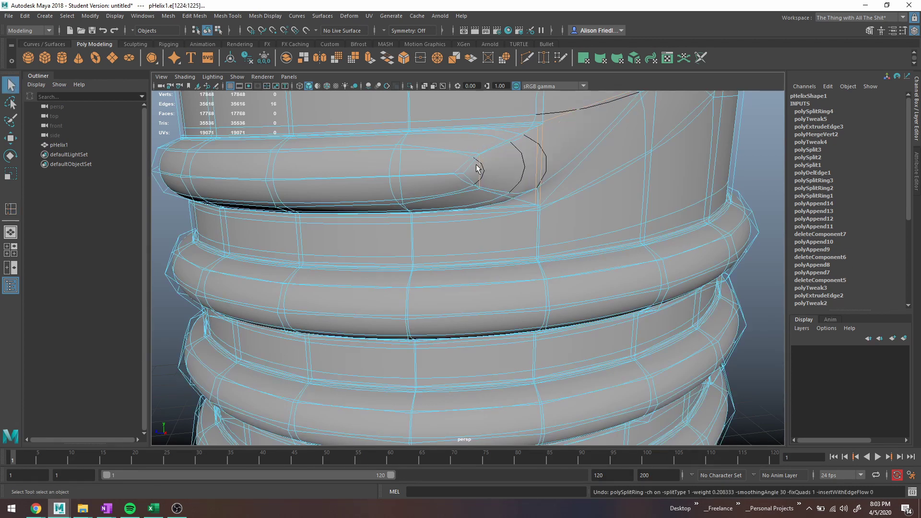
Merge the thread tip's small end face to its center and delete the middle edge leading into it
{"action": "right_click_drag", "start_coordinate": [477, 165], "coordinate": [427, 151]}
{"action": "left_click", "coordinate": [474, 173]}
{"action": "left_click", "coordinate": [439, 61]}
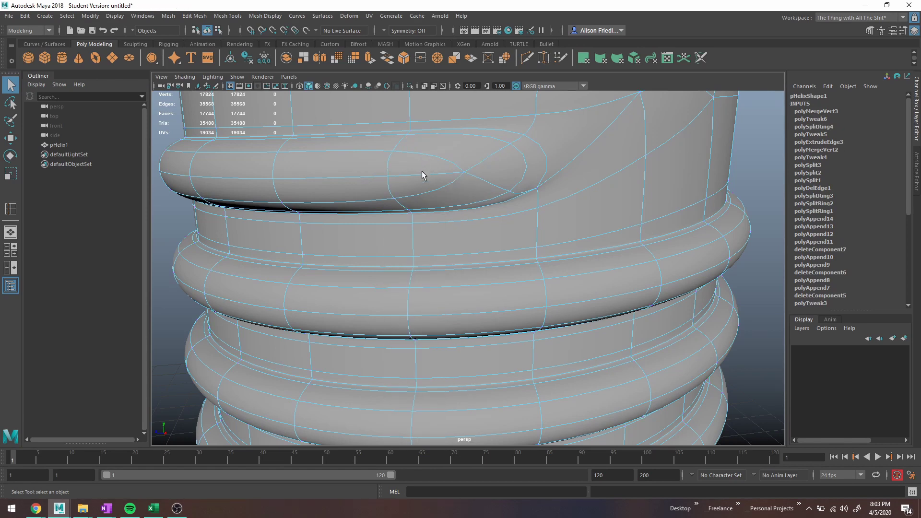
{"action": "left_click", "coordinate": [428, 174]}
{"action": "key", "text": "ctrl+Delete"}
Examine the smoothed thread end from the side, above and front, with and without the wireframe
{"action": "scroll", "coordinate": [482, 164], "scroll_direction": "down", "scroll_amount": 1}
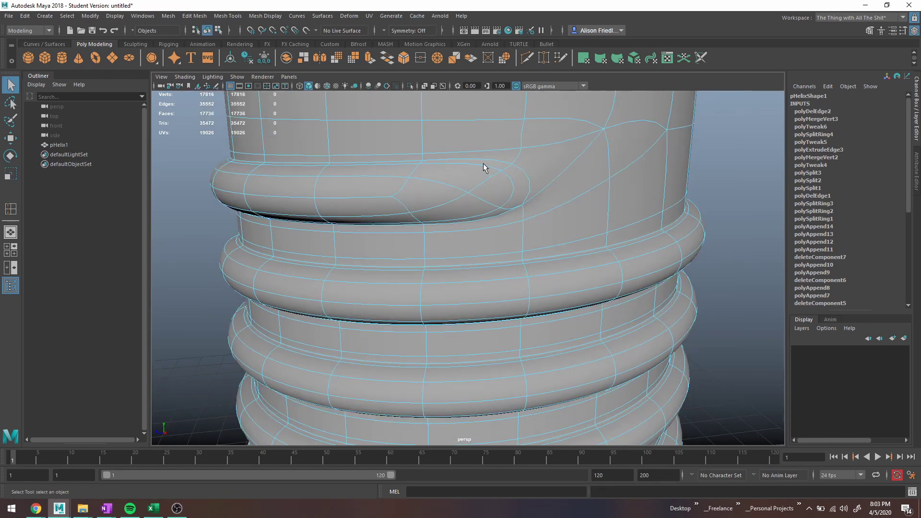
{"action": "left_click_drag", "start_coordinate": [484, 193], "coordinate": [594, 173], "text": "alt"}
{"action": "right_click_drag", "start_coordinate": [595, 172], "coordinate": [645, 165]}
{"action": "left_click", "coordinate": [652, 162]}
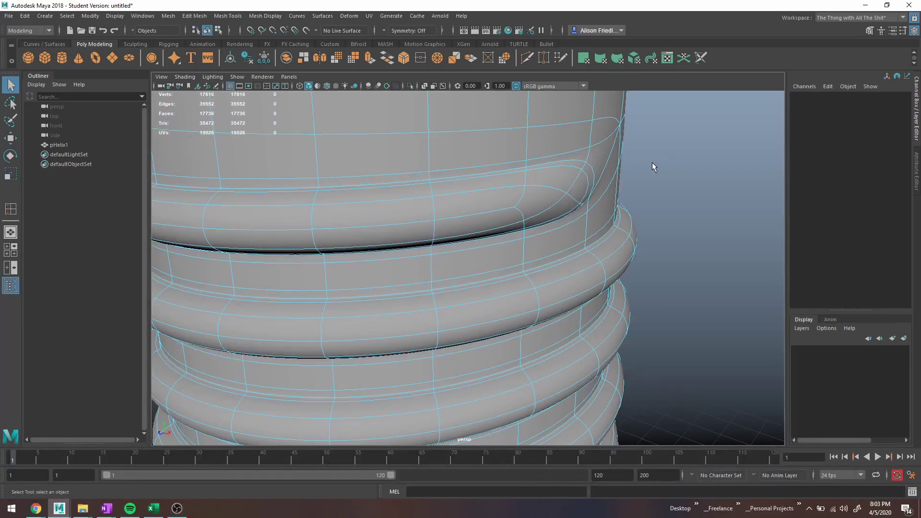
{"action": "left_click_drag", "start_coordinate": [618, 177], "coordinate": [572, 180], "text": "alt"}
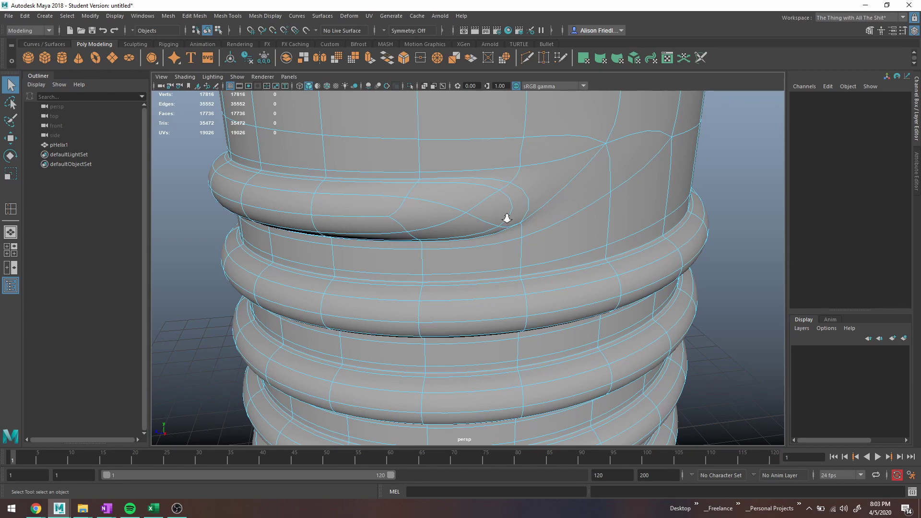
{"action": "left_click_drag", "start_coordinate": [503, 216], "coordinate": [438, 268], "text": "alt"}
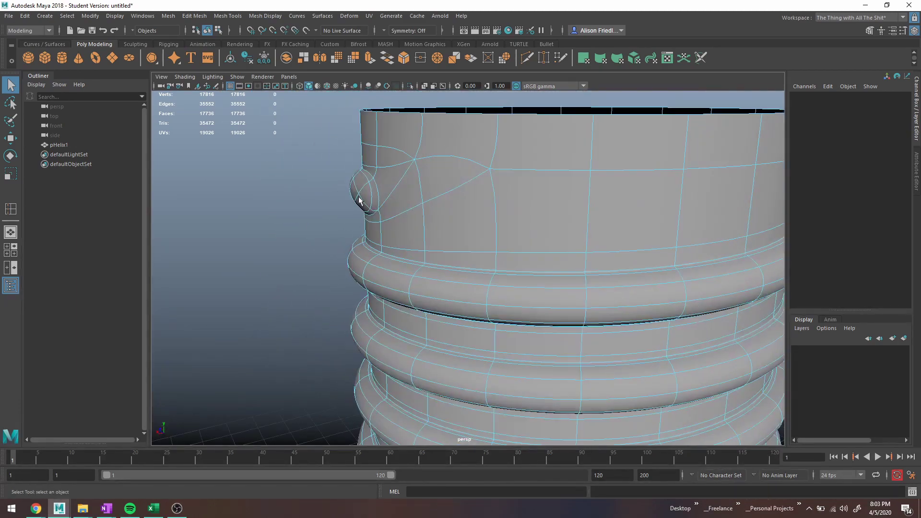
{"action": "left_click_drag", "start_coordinate": [360, 200], "coordinate": [343, 240], "text": "alt"}
{"action": "right_click_drag", "start_coordinate": [361, 230], "coordinate": [394, 203]}
{"action": "left_click", "coordinate": [306, 203]}
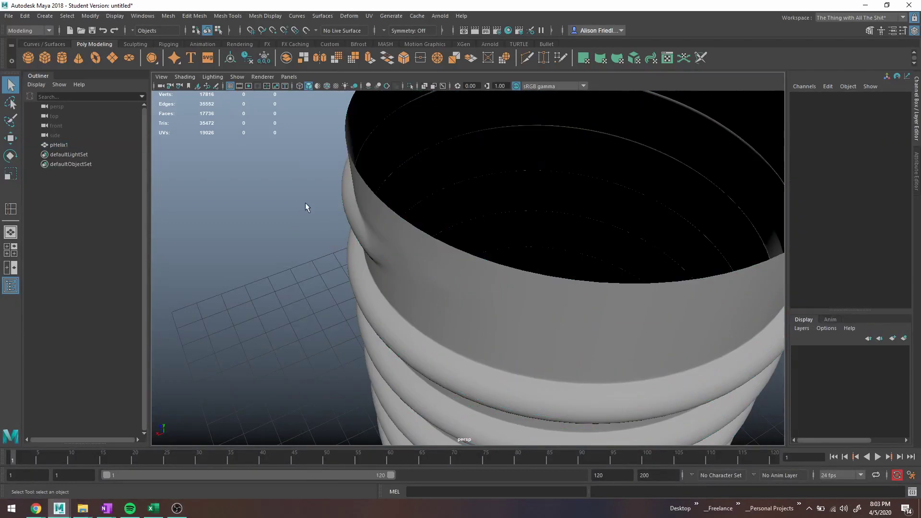
{"action": "scroll", "coordinate": [307, 216], "scroll_direction": "down", "scroll_amount": 4}
{"action": "left_click_drag", "start_coordinate": [318, 250], "coordinate": [433, 209], "text": "alt"}
{"action": "right_click_drag", "start_coordinate": [425, 215], "coordinate": [527, 215], "text": "alt"}
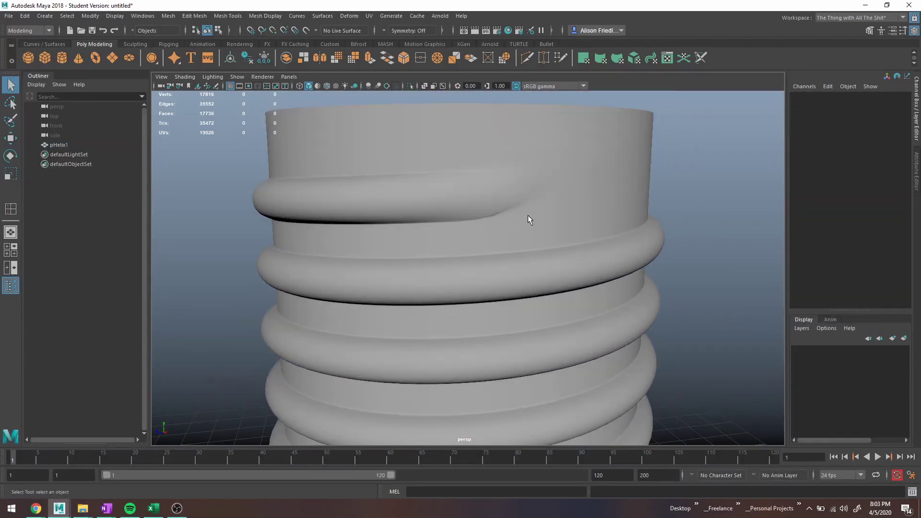
Smooth the small end face at the thread's lower tip by applying Average Vertices three times with 30 iterations
{"action": "left_click", "coordinate": [489, 219]}
{"action": "key", "text": "1"}
{"action": "middle_click_drag", "start_coordinate": [618, 239], "coordinate": [597, 185], "text": "alt"}
{"action": "middle_click_drag", "start_coordinate": [546, 229], "coordinate": [480, 139], "text": "alt"}
{"action": "middle_click_drag", "start_coordinate": [514, 331], "coordinate": [542, 144], "text": "alt"}
{"action": "right_click_drag", "start_coordinate": [446, 242], "coordinate": [523, 242], "text": "alt"}
{"action": "key", "text": "3"}
{"action": "mouse_move", "coordinate": [452, 236]}
{"action": "left_mouse_down", "text": "alt"}
{"action": "mouse_move", "coordinate": [487, 226]}
{"action": "mouse_move", "coordinate": [459, 228]}
{"action": "left_mouse_up", "text": "alt"}
{"action": "right_click_drag", "start_coordinate": [444, 215], "coordinate": [450, 238]}
{"action": "left_click", "coordinate": [444, 223]}
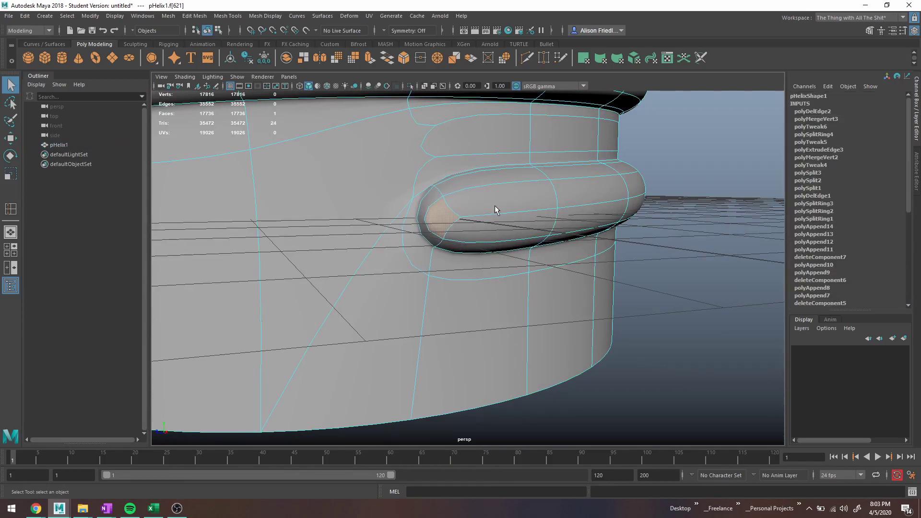
{"action": "left_click", "coordinate": [227, 15]}
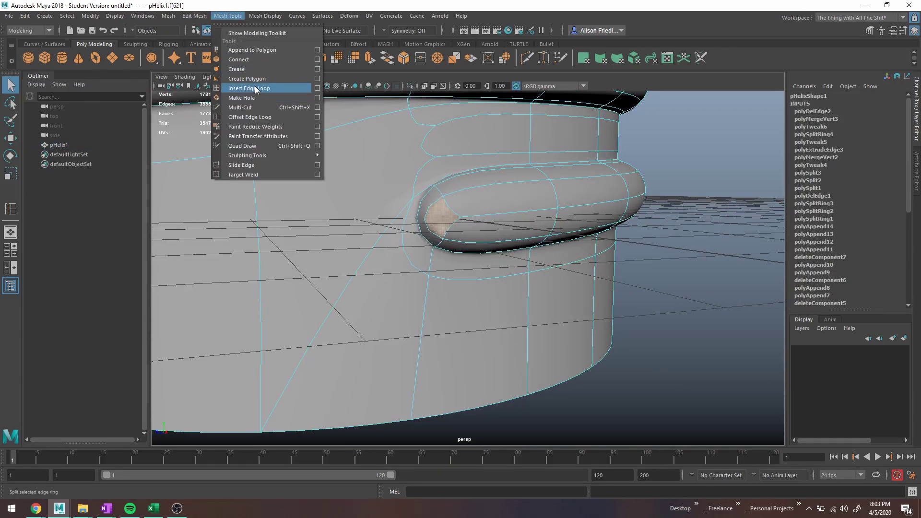
{"action": "mouse_move", "coordinate": [189, 13]}
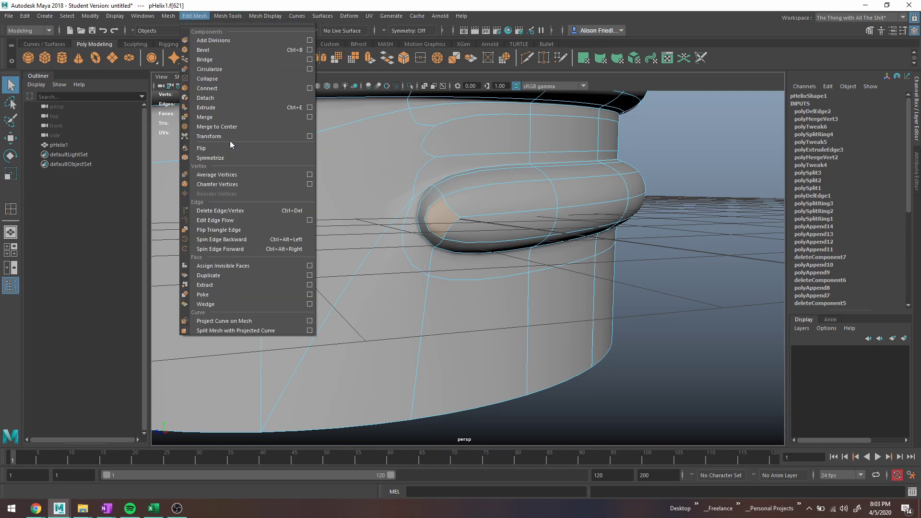
{"action": "left_click", "coordinate": [229, 176]}
{"action": "key", "text": "g"}
{"action": "key", "text": "g"}
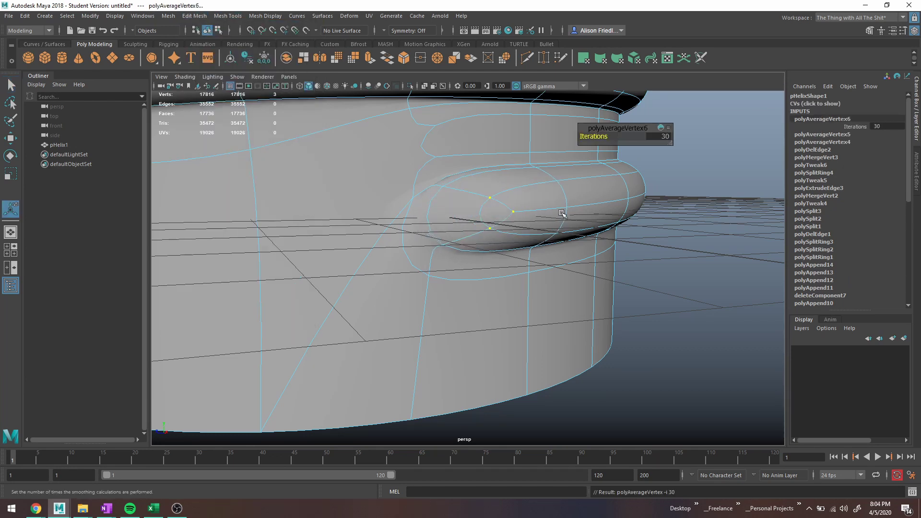
Apply Average Vertices with 30 iterations to the two faces beside the lower tip, then return to object mode and deselect
{"action": "left_click", "coordinate": [566, 191]}
{"action": "left_click", "coordinate": [542, 202]}
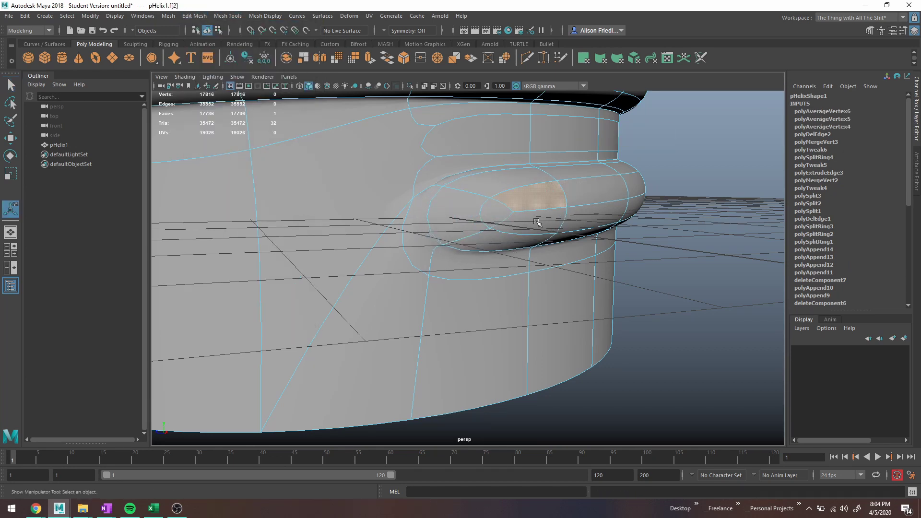
{"action": "left_click", "coordinate": [532, 222], "text": "shift"}
{"action": "key", "text": "g"}
{"action": "right_click_drag", "start_coordinate": [549, 195], "coordinate": [592, 177]}
{"action": "key", "text": "q"}
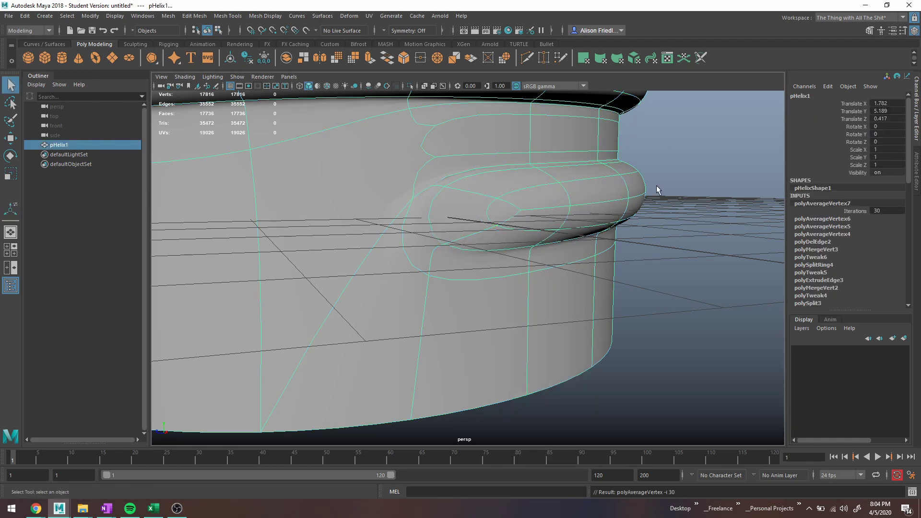
{"action": "left_click", "coordinate": [658, 187]}
Delete the full edge loop running along the thread's outer ridge from the lower tip
{"action": "left_click_drag", "start_coordinate": [657, 187], "coordinate": [577, 214], "text": "alt"}
{"action": "left_click", "coordinate": [560, 197]}
{"action": "right_click_drag", "start_coordinate": [555, 197], "coordinate": [555, 173]}
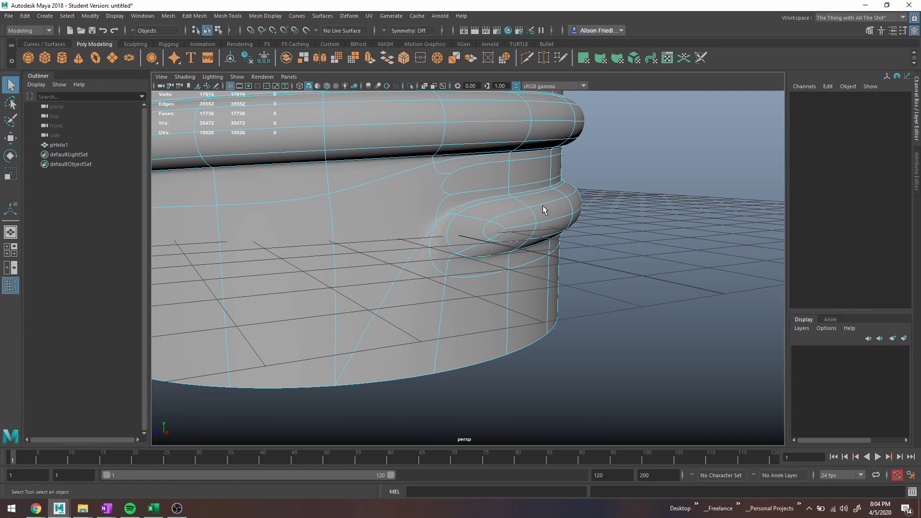
{"action": "double_click", "coordinate": [543, 205]}
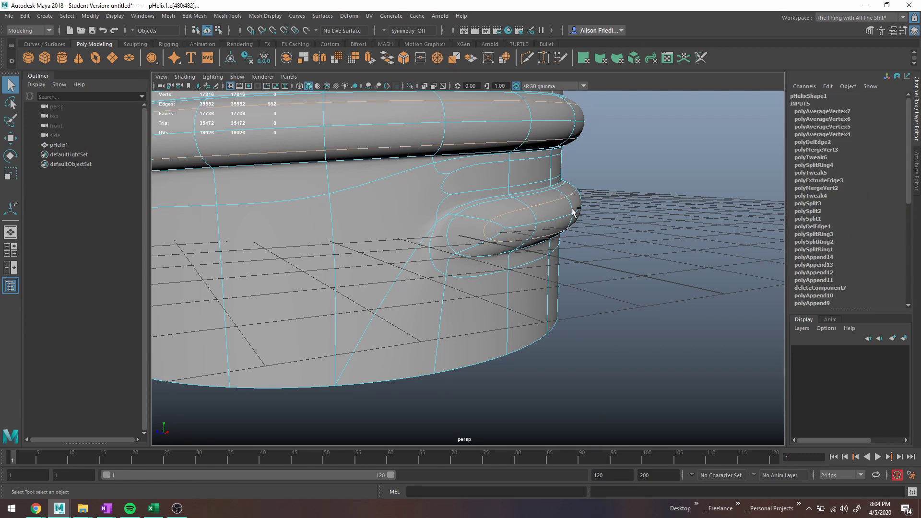
{"action": "key", "text": "ctrl+Delete"}
Insert two supporting edge loops along the thread's outer ridge, one on each side, then return to object mode and deselect
{"action": "left_click_drag", "start_coordinate": [573, 212], "coordinate": [582, 199], "text": "alt"}
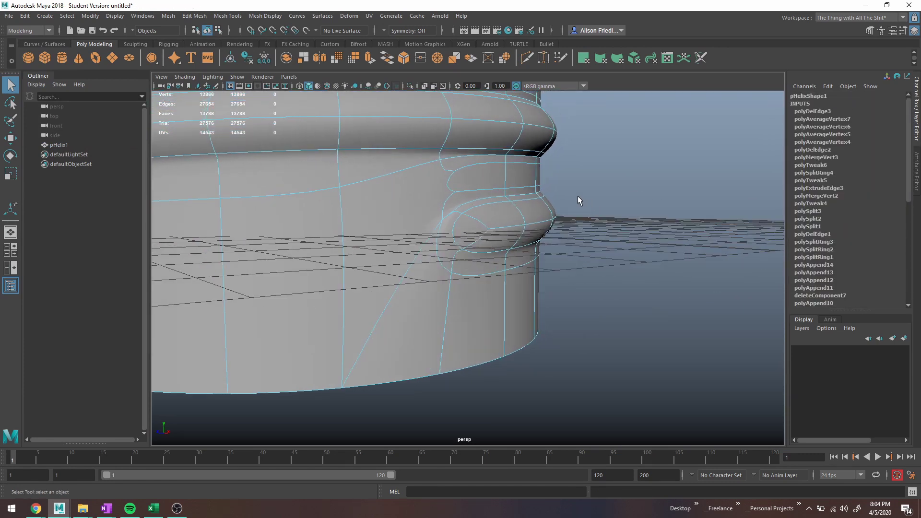
{"action": "left_click", "coordinate": [228, 16]}
{"action": "left_click", "coordinate": [251, 90]}
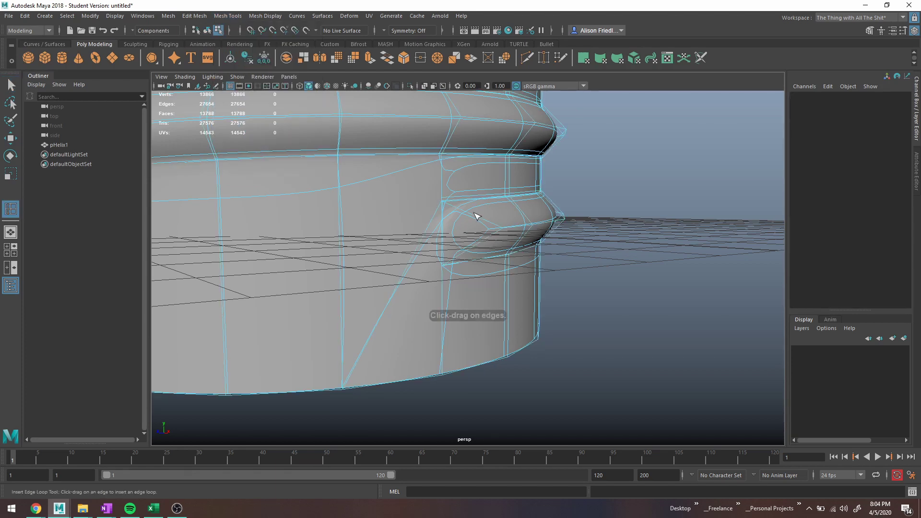
{"action": "left_click", "coordinate": [531, 224]}
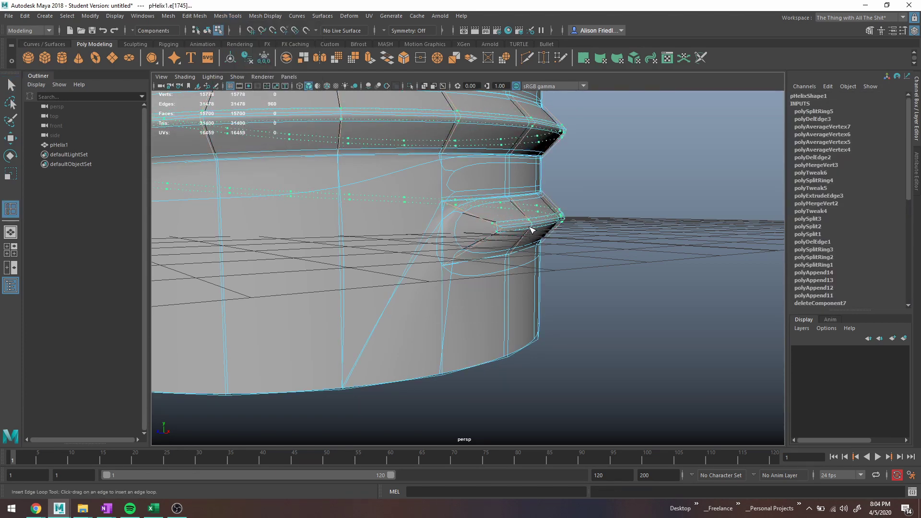
{"action": "left_click", "coordinate": [531, 229]}
{"action": "mouse_move", "coordinate": [538, 235]}
{"action": "left_mouse_down", "text": "alt"}
{"action": "mouse_move", "coordinate": [531, 223]}
{"action": "mouse_move", "coordinate": [535, 230]}
{"action": "left_mouse_up", "text": "alt"}
{"action": "key", "text": "q"}
{"action": "right_click_drag", "start_coordinate": [512, 218], "coordinate": [538, 204]}
{"action": "left_click", "coordinate": [572, 194]}
Examine the smoothed thread as a whole and inspect its wireframe up to the upper thread end
{"action": "left_click_drag", "start_coordinate": [571, 194], "coordinate": [559, 165], "text": "alt"}
{"action": "scroll", "coordinate": [558, 162], "scroll_direction": "down", "scroll_amount": 5}
{"action": "middle_click_drag", "start_coordinate": [558, 162], "coordinate": [544, 282], "text": "alt"}
{"action": "middle_click_drag", "start_coordinate": [538, 212], "coordinate": [530, 260], "text": "alt"}
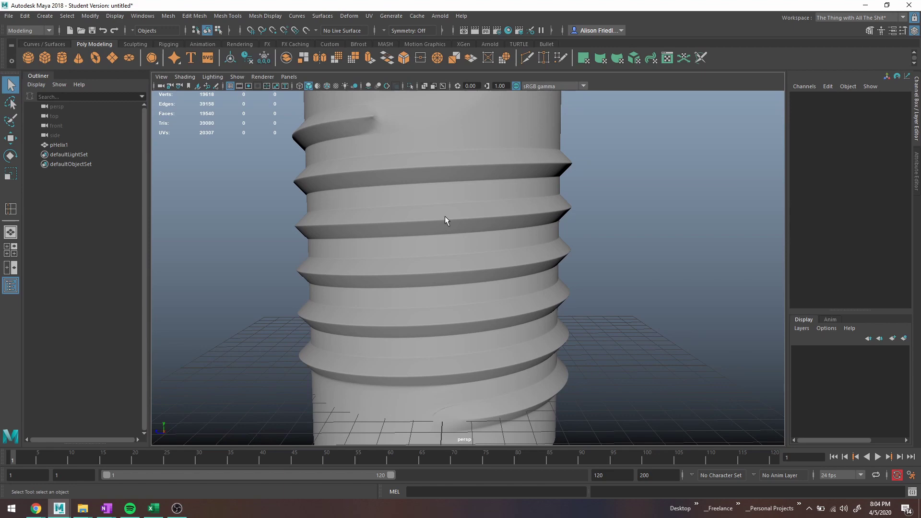
{"action": "left_click", "coordinate": [482, 188]}
{"action": "scroll", "coordinate": [481, 188], "scroll_direction": "up", "scroll_amount": 4}
{"action": "scroll", "coordinate": [476, 194], "scroll_direction": "down", "scroll_amount": 2}
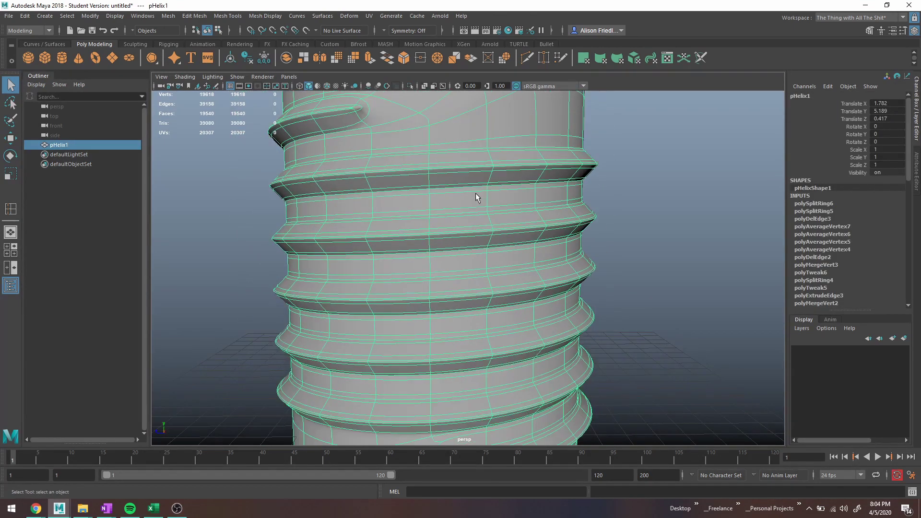
{"action": "middle_click_drag", "start_coordinate": [458, 186], "coordinate": [466, 203], "text": "alt"}
{"action": "scroll", "coordinate": [466, 203], "scroll_direction": "up", "scroll_amount": 2}
{"action": "middle_click_drag", "start_coordinate": [383, 185], "coordinate": [407, 220], "text": "alt"}
{"action": "scroll", "coordinate": [407, 220], "scroll_direction": "up", "scroll_amount": 2}
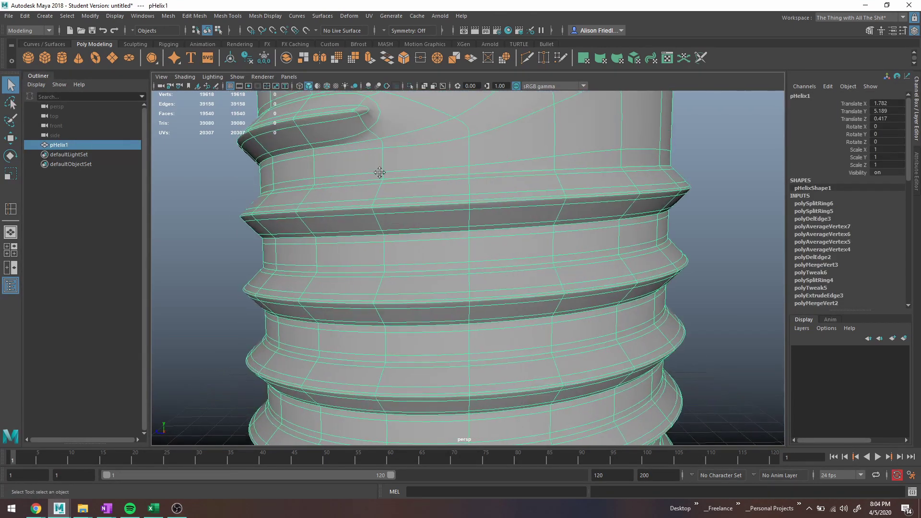
{"action": "middle_click_drag", "start_coordinate": [377, 172], "coordinate": [443, 211], "text": "alt"}
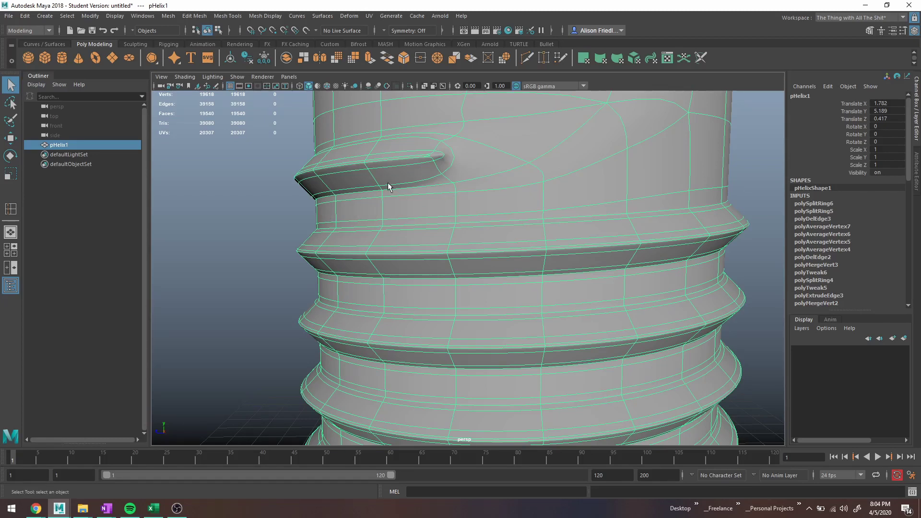
With smoothing off, insert an edge loop along the middle of the flat groove between the thread turns and activate Scale
{"action": "key", "text": "g"}
{"action": "key", "text": "q"}
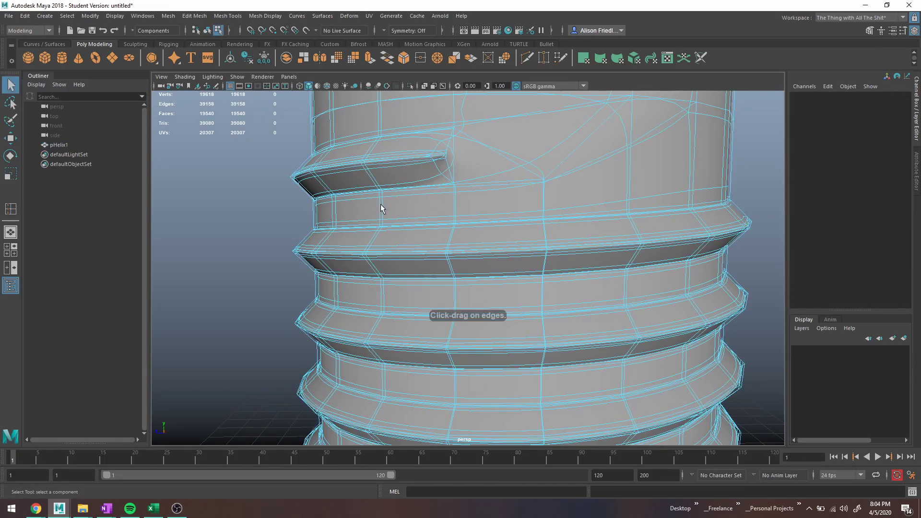
{"action": "key", "text": "ctrl+z"}
{"action": "key", "text": "1"}
{"action": "left_click", "coordinate": [217, 19]}
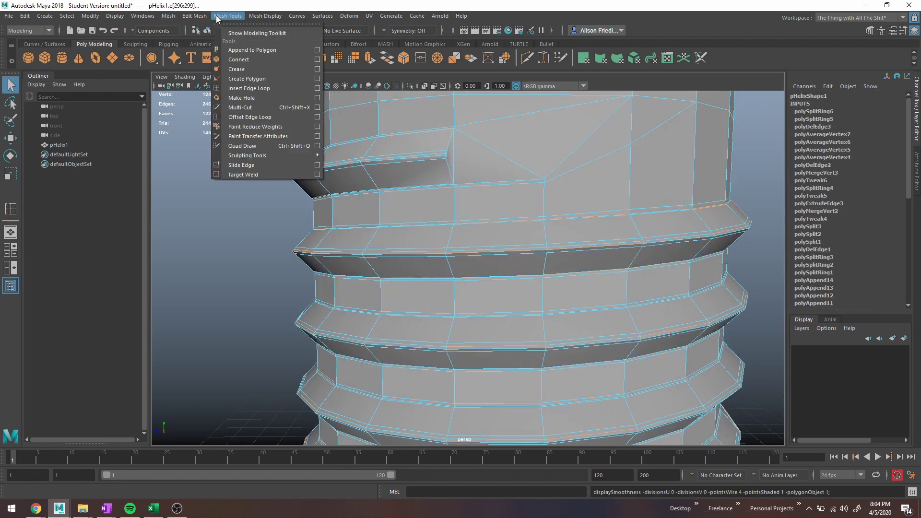
{"action": "left_click", "coordinate": [249, 88]}
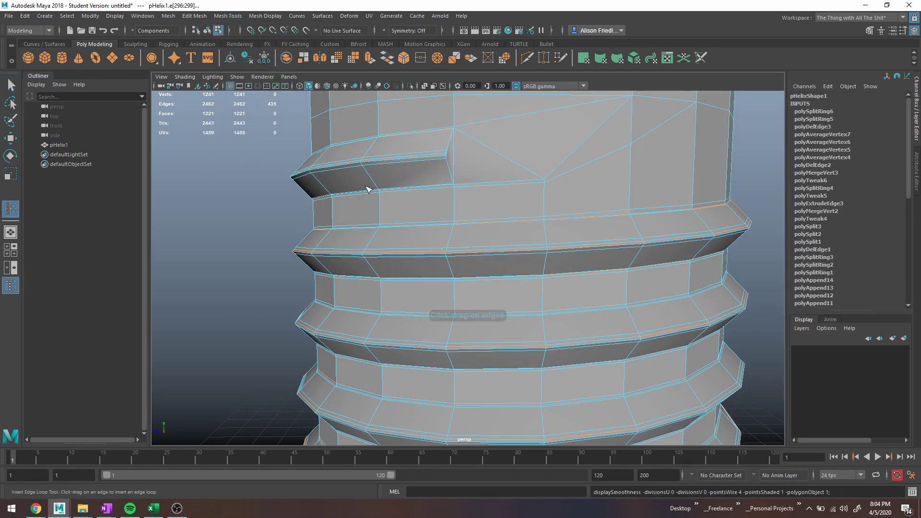
{"action": "left_click", "coordinate": [380, 208]}
{"action": "scroll", "coordinate": [472, 198], "scroll_direction": "down", "scroll_amount": 3}
{"action": "key", "text": "r"}
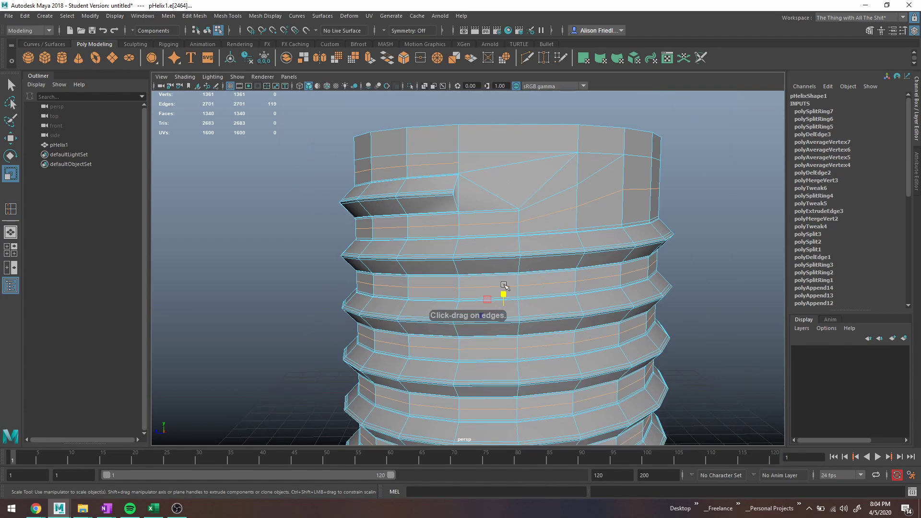
Try different inward and outward scalings of the groove's middle edge loop across X and Z
{"action": "left_click_drag", "start_coordinate": [503, 292], "coordinate": [503, 294], "text": "ctrl"}
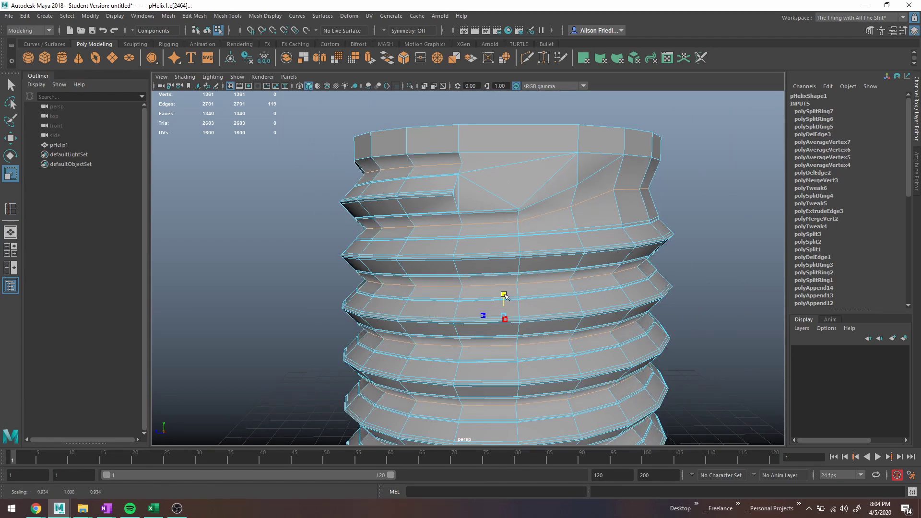
{"action": "key", "text": "ctrl+z"}
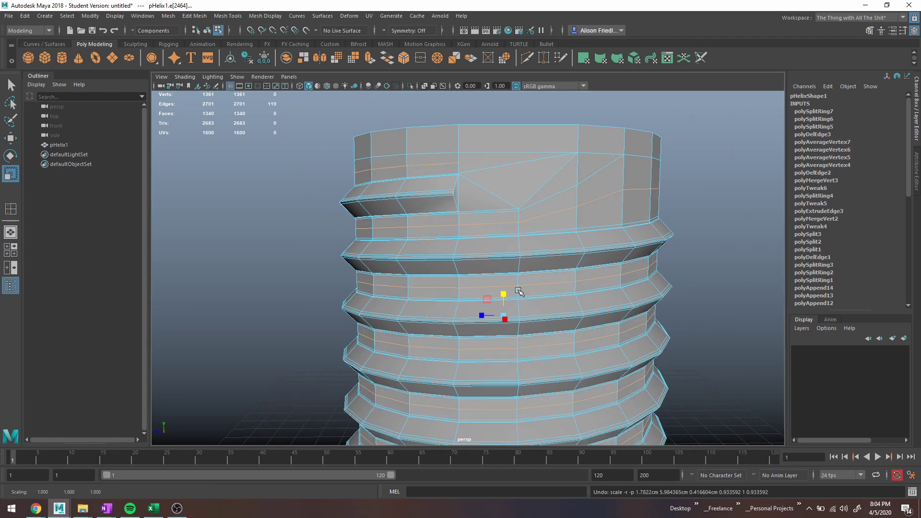
{"action": "left_click_drag", "start_coordinate": [510, 296], "coordinate": [621, 376], "text": "alt"}
{"action": "key", "text": "ctrl+z"}
{"action": "left_click_drag", "start_coordinate": [507, 303], "coordinate": [536, 257], "text": "alt"}
{"action": "key", "text": "ctrl+z"}
{"action": "key", "text": "ctrl+z"}
{"action": "left_click_drag", "start_coordinate": [476, 276], "coordinate": [466, 262], "text": "alt"}
{"action": "mouse_move", "coordinate": [455, 298]}
{"action": "left_mouse_down"}
{"action": "mouse_move", "coordinate": [441, 299]}
{"action": "mouse_move", "coordinate": [454, 298]}
{"action": "mouse_move", "coordinate": [441, 300]}
{"action": "mouse_move", "coordinate": [456, 289]}
{"action": "mouse_move", "coordinate": [439, 296]}
{"action": "mouse_move", "coordinate": [449, 292]}
{"action": "left_mouse_up"}
{"action": "key", "text": "ctrl+z"}
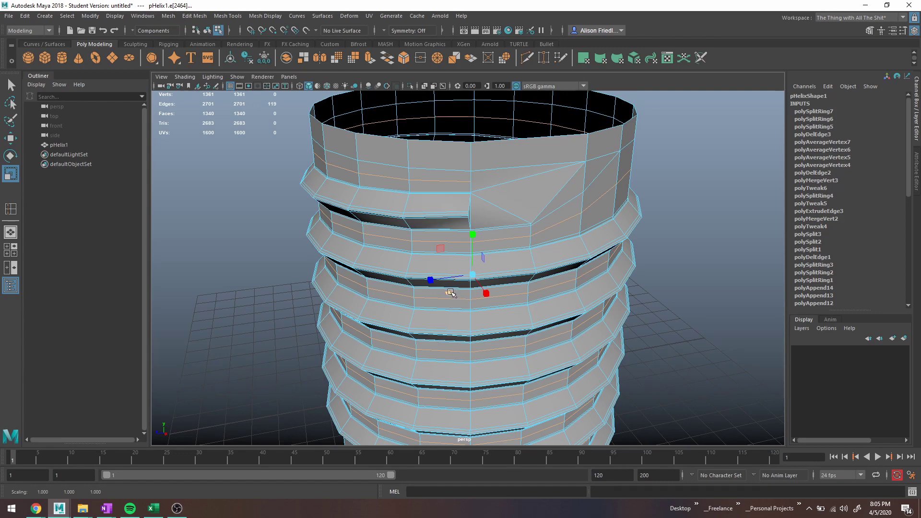
{"action": "left_click_drag", "start_coordinate": [451, 292], "coordinate": [669, 303]}
{"action": "key", "text": "ctrl+z"}
{"action": "scroll", "coordinate": [489, 280], "scroll_direction": "down", "scroll_amount": 5}
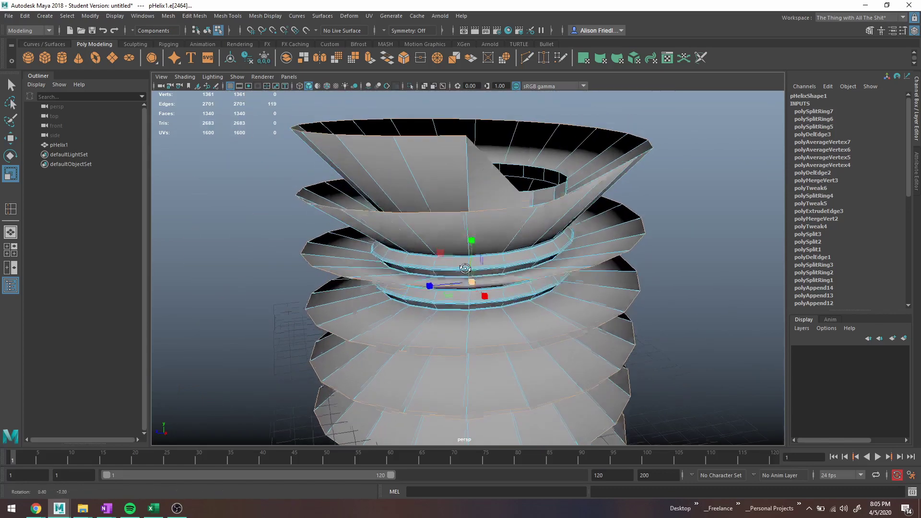
{"action": "left_click_drag", "start_coordinate": [479, 293], "coordinate": [471, 314], "text": "alt"}
{"action": "key", "text": "ctrl+z"}
{"action": "left_click_drag", "start_coordinate": [450, 283], "coordinate": [449, 298]}
{"action": "key", "text": "ctrl+z"}
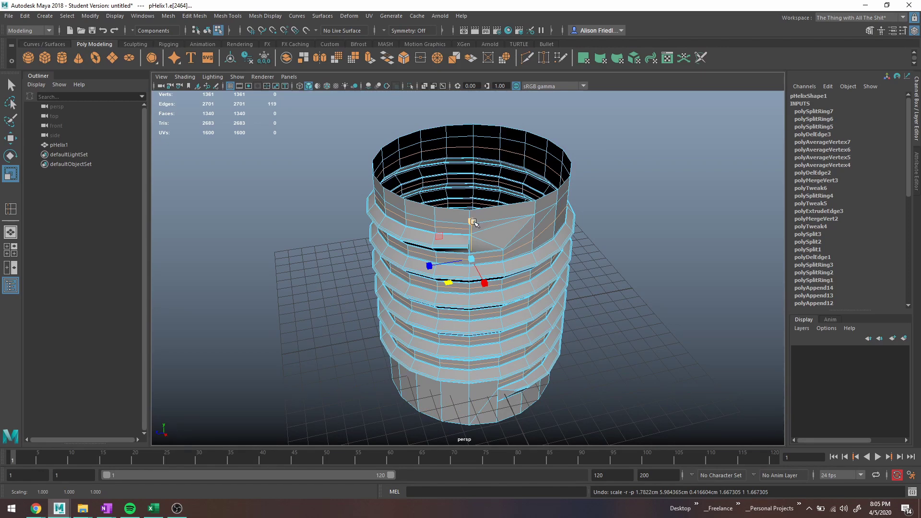
Scale the groove's middle edge loop slightly inward on X and Z only, then show the smoothed mesh in object mode, deselected
{"action": "left_click_drag", "start_coordinate": [474, 222], "coordinate": [453, 219], "text": "ctrl"}
{"action": "left_click_drag", "start_coordinate": [488, 263], "coordinate": [488, 268], "text": "ctrl"}
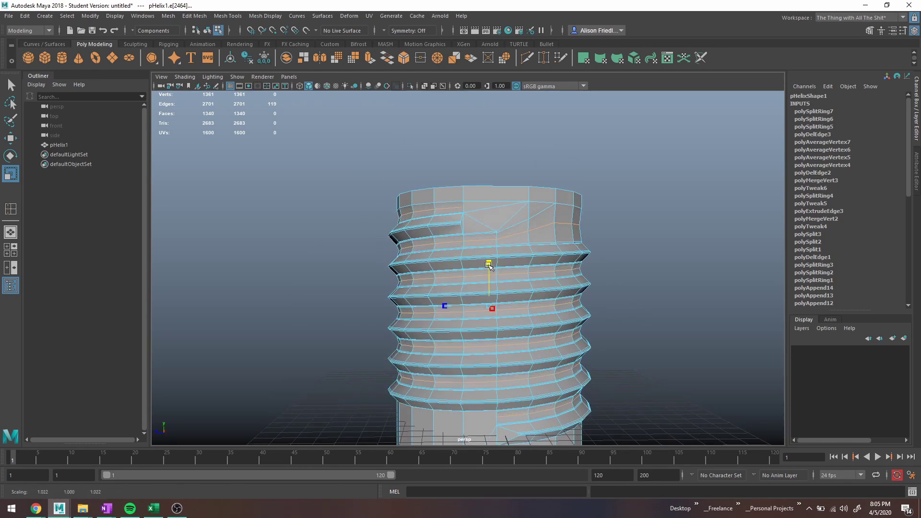
{"action": "key", "text": "3"}
{"action": "right_click_drag", "start_coordinate": [454, 242], "coordinate": [501, 228]}
{"action": "left_click", "coordinate": [614, 249]}
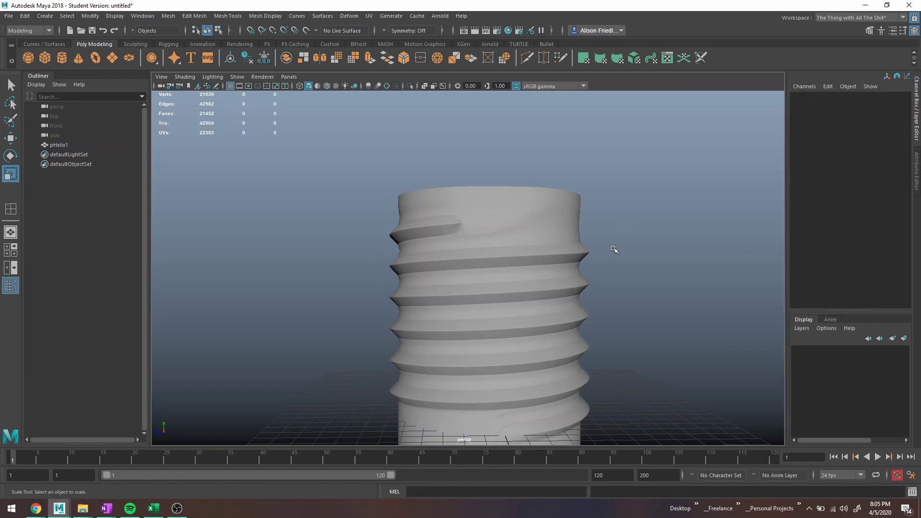
Examine the smoothed neck from several angles and inspect the wireframe flow around the upper thread end
{"action": "left_click_drag", "start_coordinate": [523, 332], "coordinate": [467, 281], "text": "alt"}
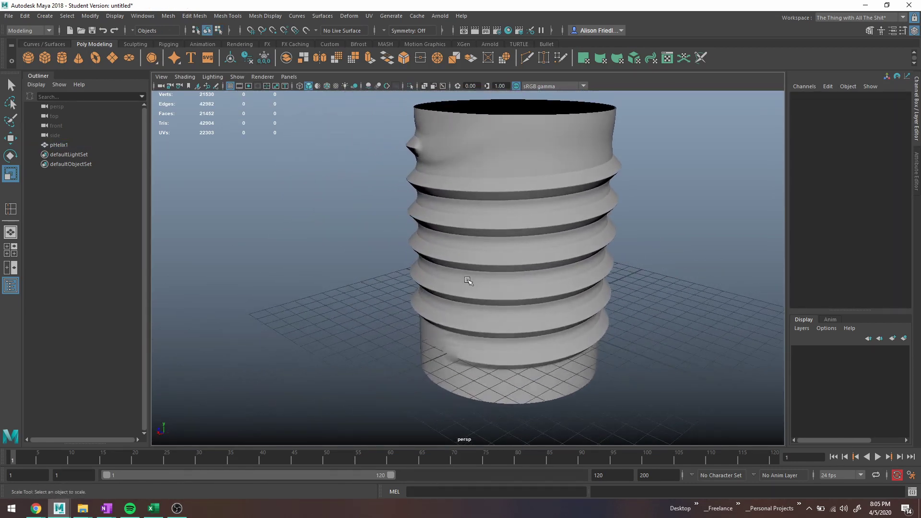
{"action": "left_click_drag", "start_coordinate": [526, 281], "coordinate": [549, 235], "text": "alt"}
{"action": "left_click", "coordinate": [496, 165]}
{"action": "middle_click_drag", "start_coordinate": [496, 165], "coordinate": [519, 223], "text": "alt"}
{"action": "scroll", "coordinate": [520, 219], "scroll_direction": "up", "scroll_amount": 4}
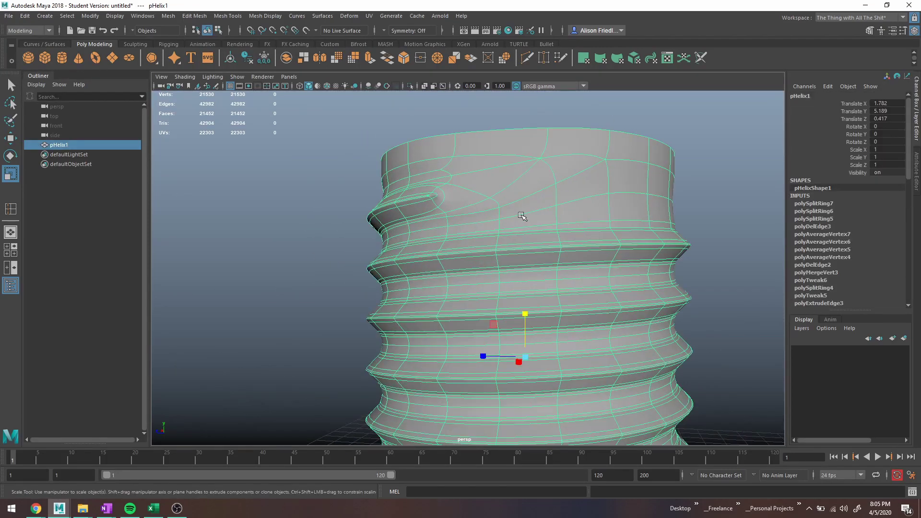
{"action": "left_click_drag", "start_coordinate": [523, 216], "coordinate": [568, 223], "text": "alt"}
{"action": "right_click", "coordinate": [508, 204]}
{"action": "right_click_drag", "start_coordinate": [508, 204], "coordinate": [461, 205]}
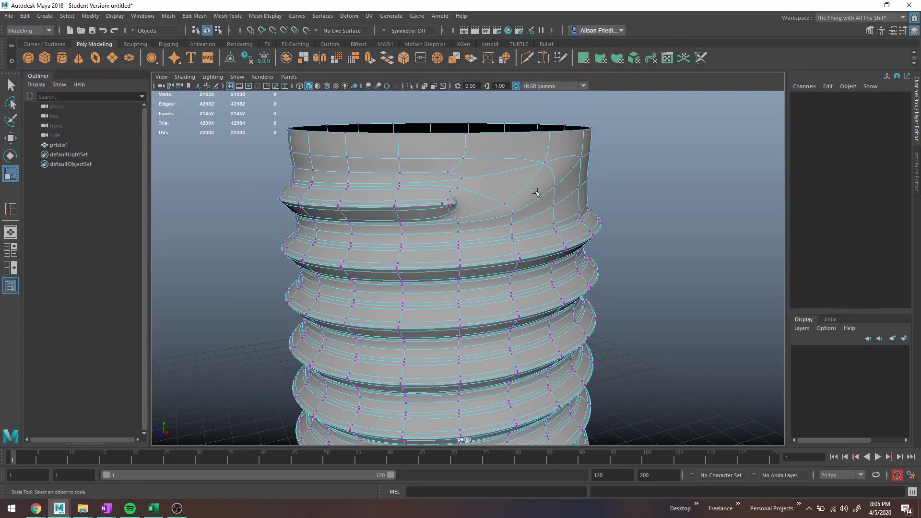
{"action": "right_click_drag", "start_coordinate": [545, 190], "coordinate": [590, 176]}
{"action": "left_click", "coordinate": [596, 193]}
{"action": "mouse_move", "coordinate": [526, 206]}
{"action": "left_mouse_down", "text": "alt"}
{"action": "mouse_move", "coordinate": [575, 206]}
{"action": "mouse_move", "coordinate": [522, 207]}
{"action": "left_mouse_up", "text": "alt"}
{"action": "left_click", "coordinate": [522, 206]}
{"action": "scroll", "coordinate": [522, 206], "scroll_direction": "up", "scroll_amount": 3}
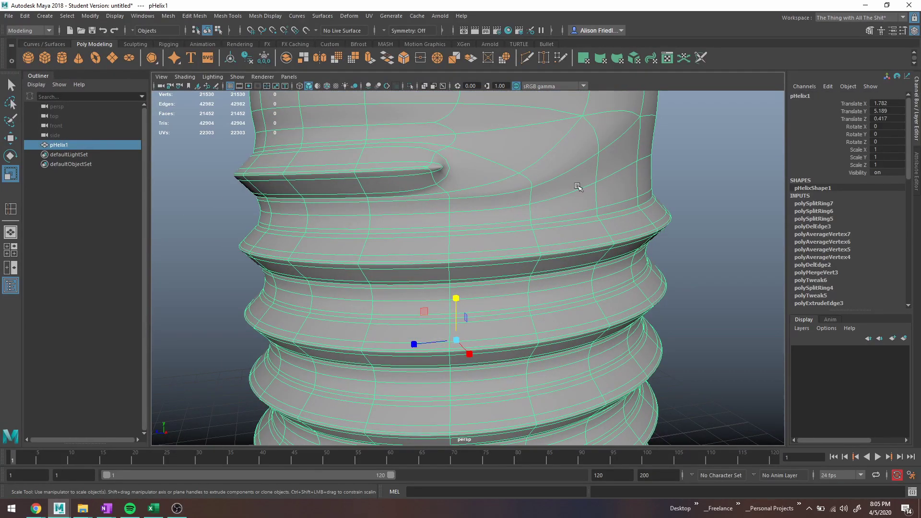
{"action": "left_click_drag", "start_coordinate": [577, 187], "coordinate": [551, 197], "text": "alt"}
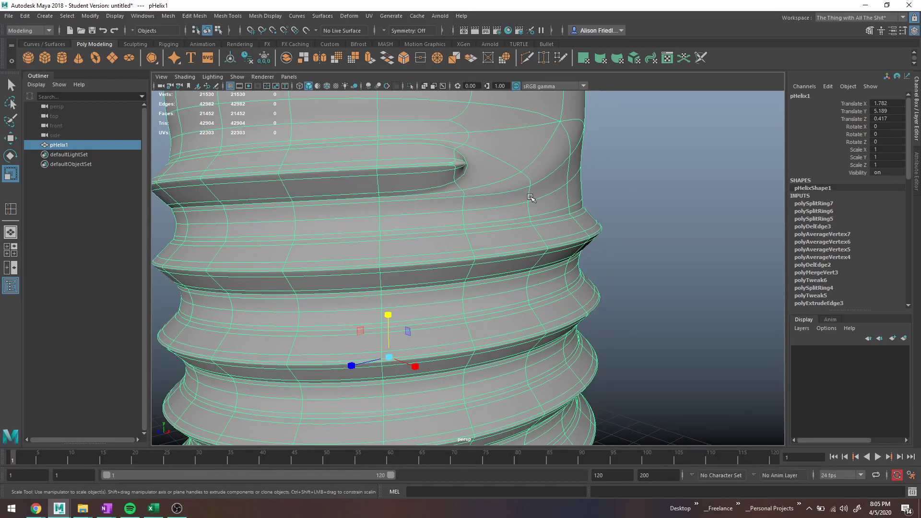
Merge the closely stacked vertices in the first column beyond the upper thread tip into a single vertex
{"action": "right_click_drag", "start_coordinate": [527, 180], "coordinate": [503, 177]}
{"action": "left_click", "coordinate": [521, 172]}
{"action": "key", "text": "q"}
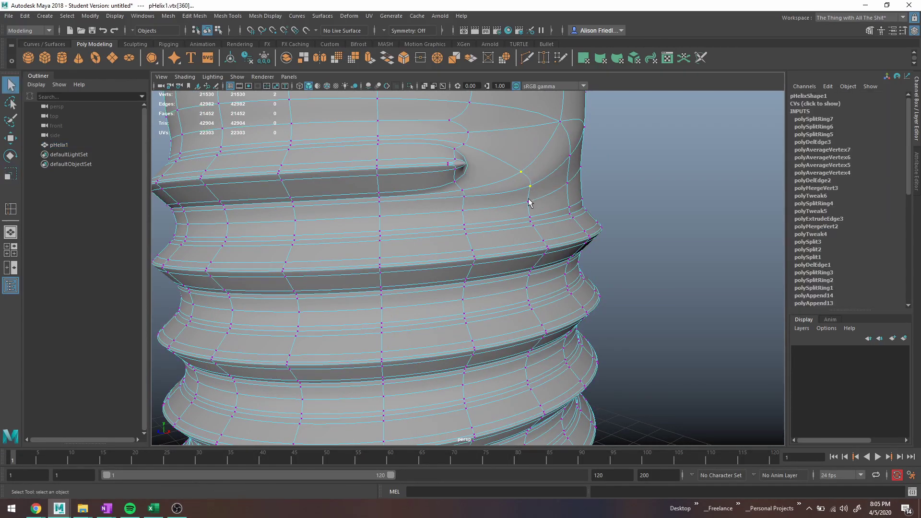
{"action": "left_click", "coordinate": [438, 62]}
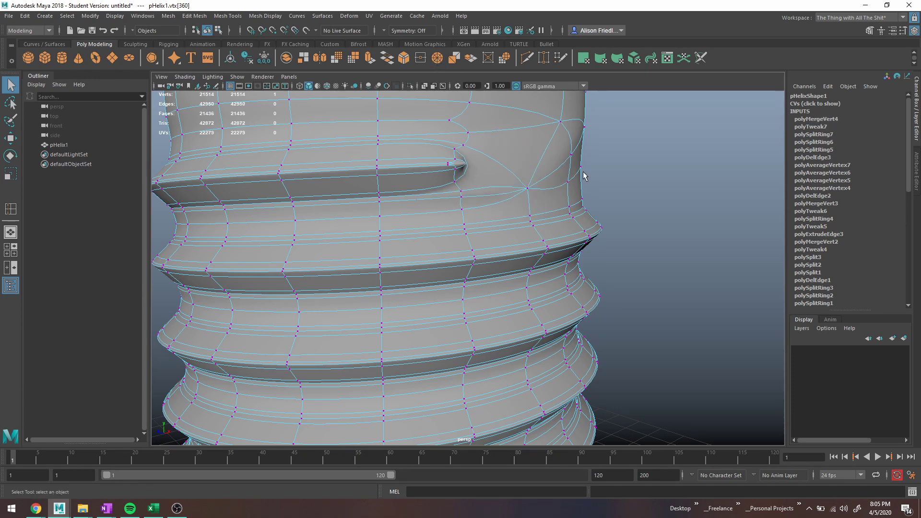
Merge the three stacked vertices in the second column beyond the tip, and likewise the stacked vertices in the third column
{"action": "left_click_drag", "start_coordinate": [583, 172], "coordinate": [555, 177], "text": "alt"}
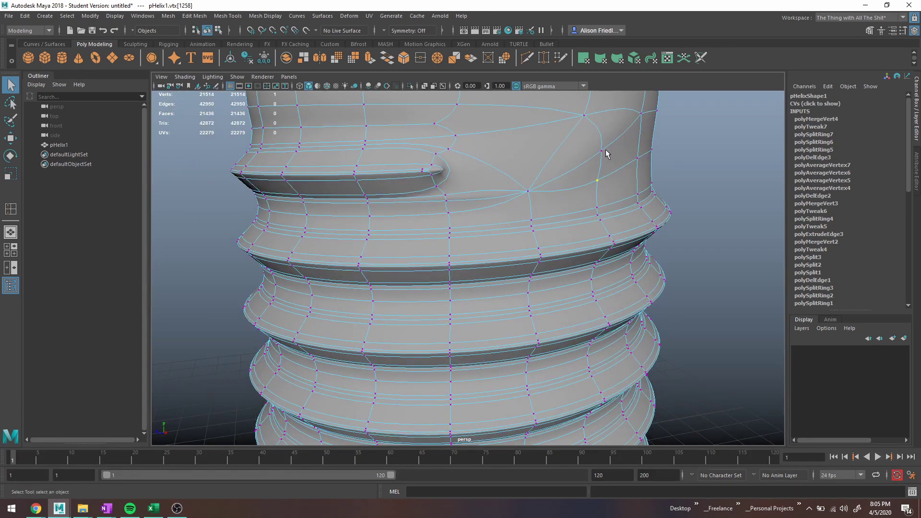
{"action": "key", "text": "f"}
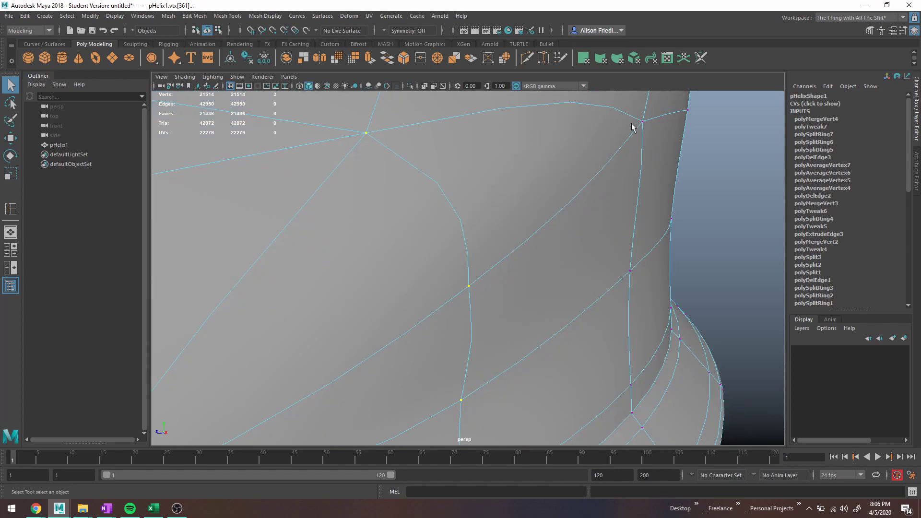
{"action": "right_click_drag", "start_coordinate": [616, 154], "coordinate": [513, 245], "text": "alt"}
{"action": "key", "text": "g"}
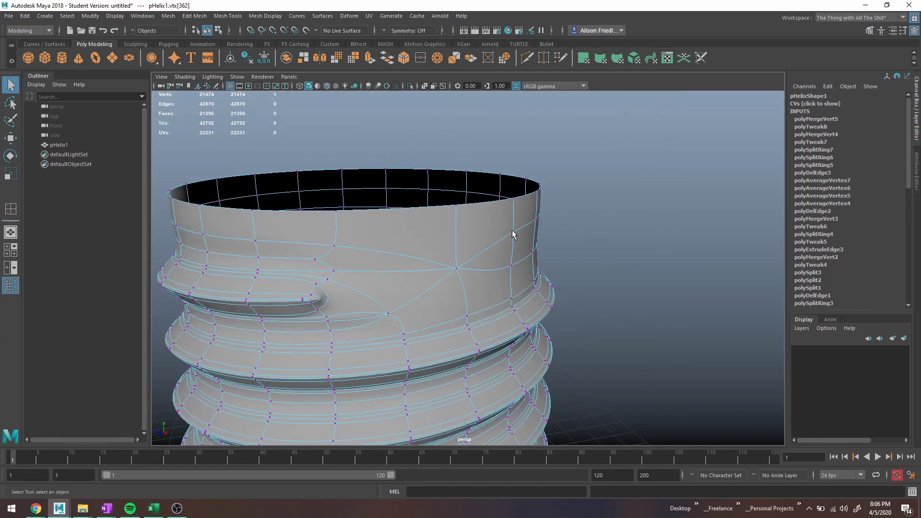
{"action": "key", "text": "g"}
Delete the edge loop that circles the neck just below the rim, together with its vertices
{"action": "right_click_drag", "start_coordinate": [525, 227], "coordinate": [526, 206]}
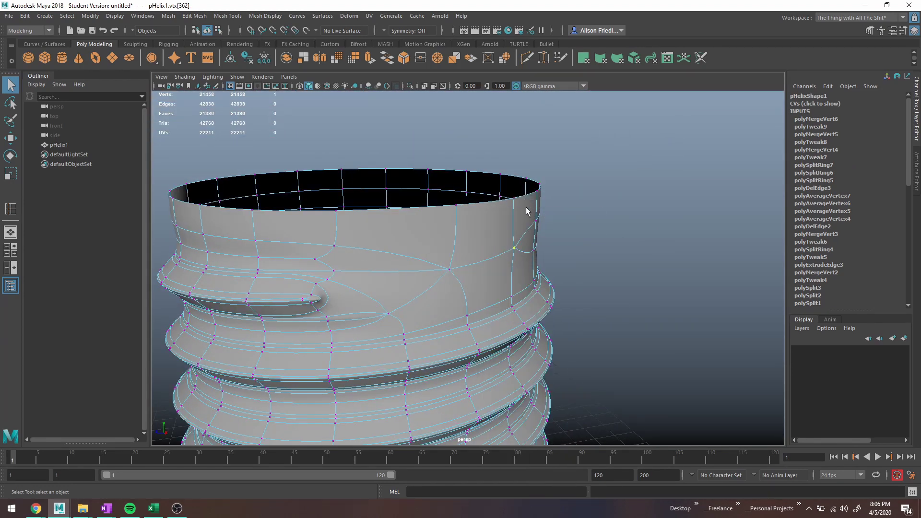
{"action": "double_click", "coordinate": [526, 230]}
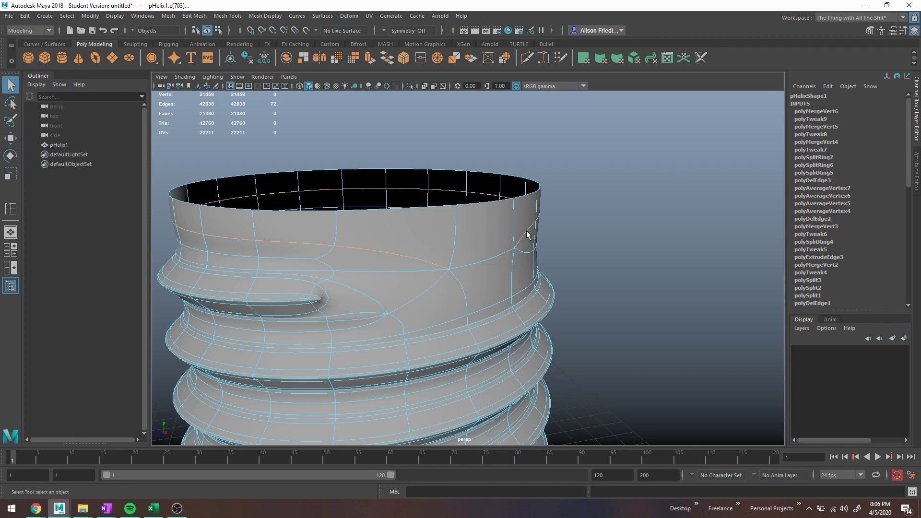
{"action": "key", "text": "ctrl+Delete"}
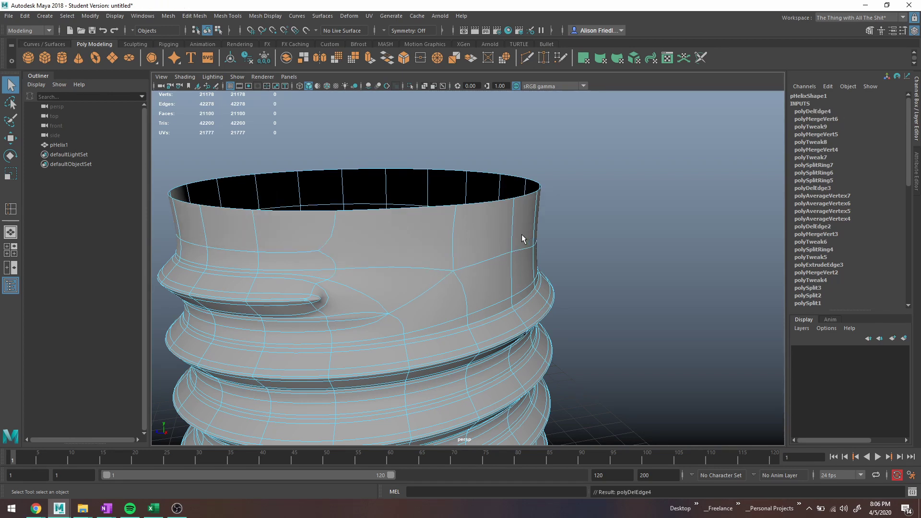
Cut a new edge with Multi-Cut from the vertex above the upper thread tip to the next rim vertex, and preview smoothing
{"action": "key", "text": "ctrl+shift+x"}
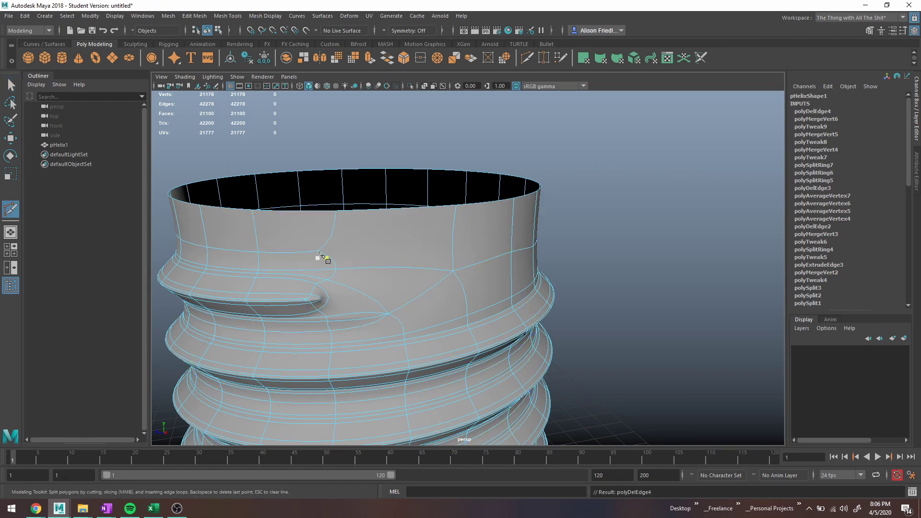
{"action": "key", "text": "1"}
{"action": "left_click", "coordinate": [326, 259]}
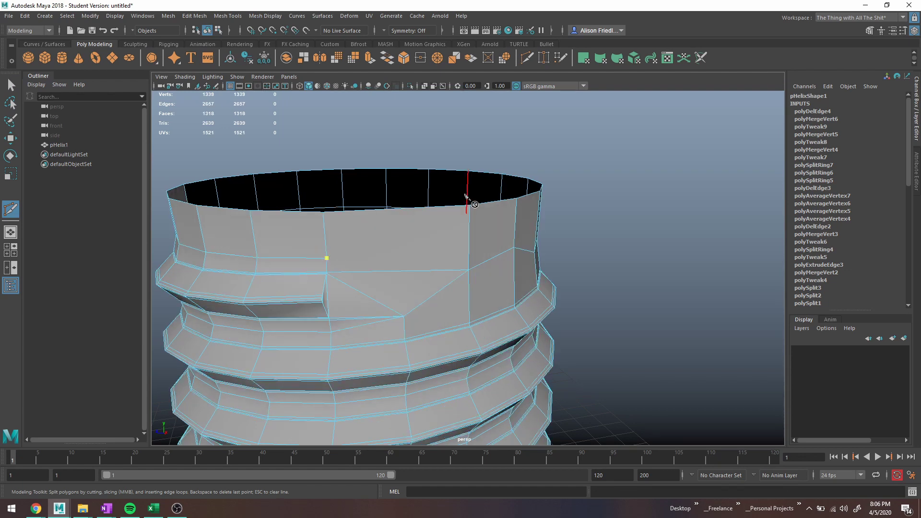
{"action": "left_click", "coordinate": [472, 207]}
{"action": "right_click", "coordinate": [473, 208]}
{"action": "key", "text": "3"}
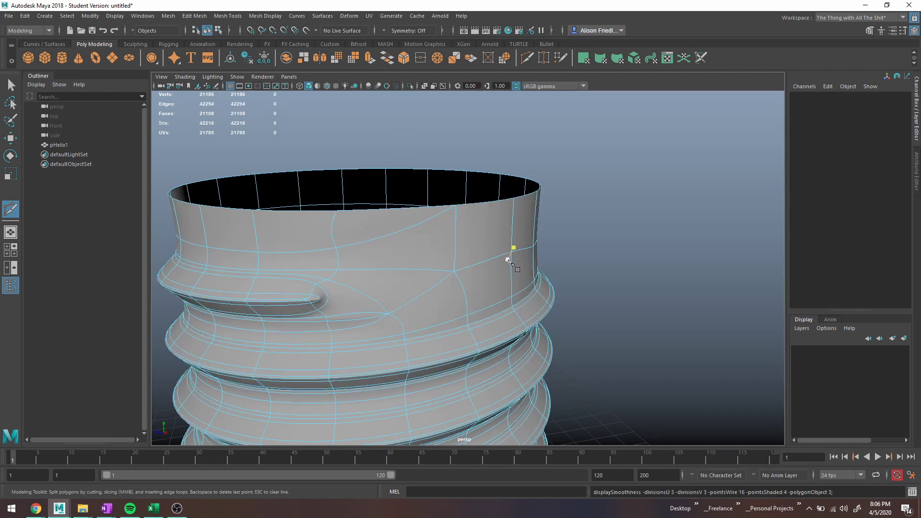
Delete the short edge just below the upper thread tip together with its vertices
{"action": "left_click_drag", "start_coordinate": [362, 320], "coordinate": [377, 308], "text": "alt"}
{"action": "right_click_drag", "start_coordinate": [361, 245], "coordinate": [357, 219]}
{"action": "key", "text": "q"}
{"action": "left_click", "coordinate": [349, 304]}
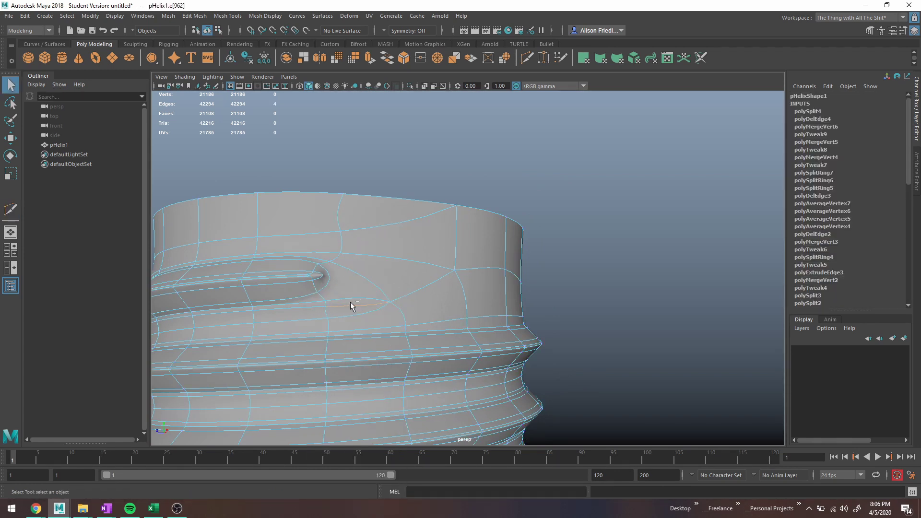
{"action": "key", "text": "ctrl+Delete"}
{"action": "middle_click_drag", "start_coordinate": [350, 303], "coordinate": [423, 235], "text": "alt"}
{"action": "left_click_drag", "start_coordinate": [424, 235], "coordinate": [438, 215], "text": "alt"}
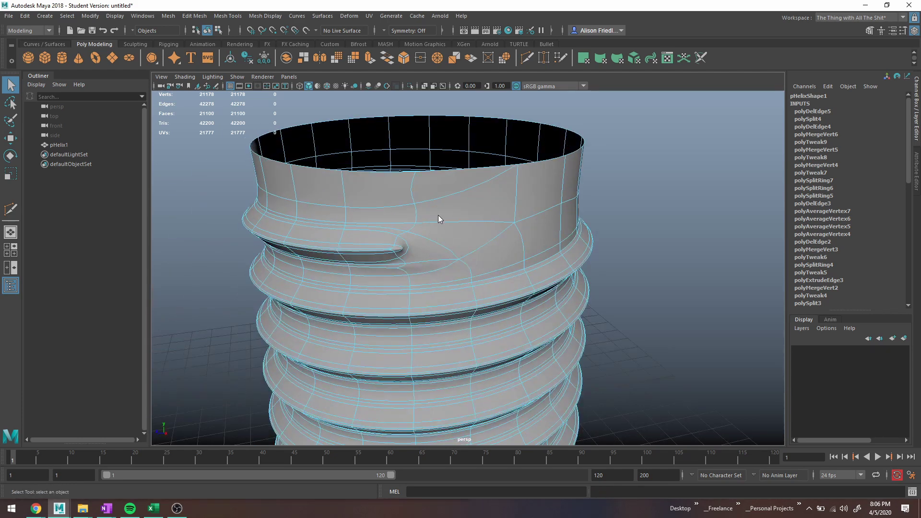
{"action": "left_click", "coordinate": [675, 189]}
{"action": "left_click_drag", "start_coordinate": [590, 255], "coordinate": [552, 227], "text": "alt"}
Select the face at the upper thread tip and average its vertices three times at 30 iterations, returning to object mode
{"action": "left_click", "coordinate": [376, 224]}
{"action": "scroll", "coordinate": [377, 225], "scroll_direction": "up", "scroll_amount": 4}
{"action": "middle_click_drag", "start_coordinate": [378, 224], "coordinate": [460, 244], "text": "alt"}
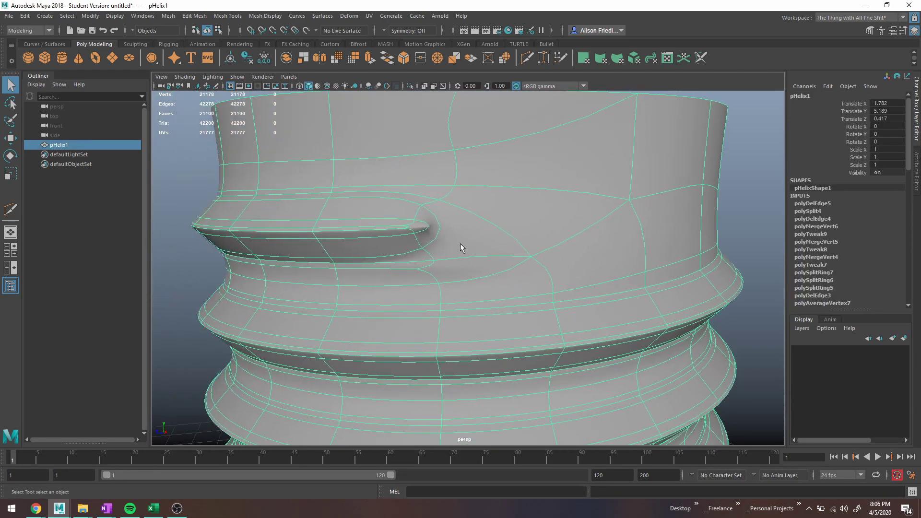
{"action": "right_click_drag", "start_coordinate": [418, 226], "coordinate": [421, 243]}
{"action": "left_click", "coordinate": [419, 226]}
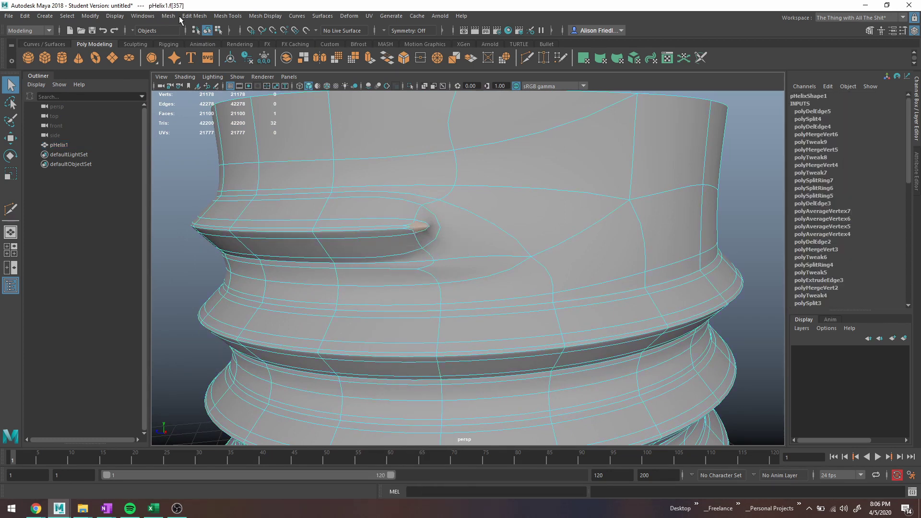
{"action": "left_click", "coordinate": [183, 15]}
{"action": "left_click", "coordinate": [225, 173]}
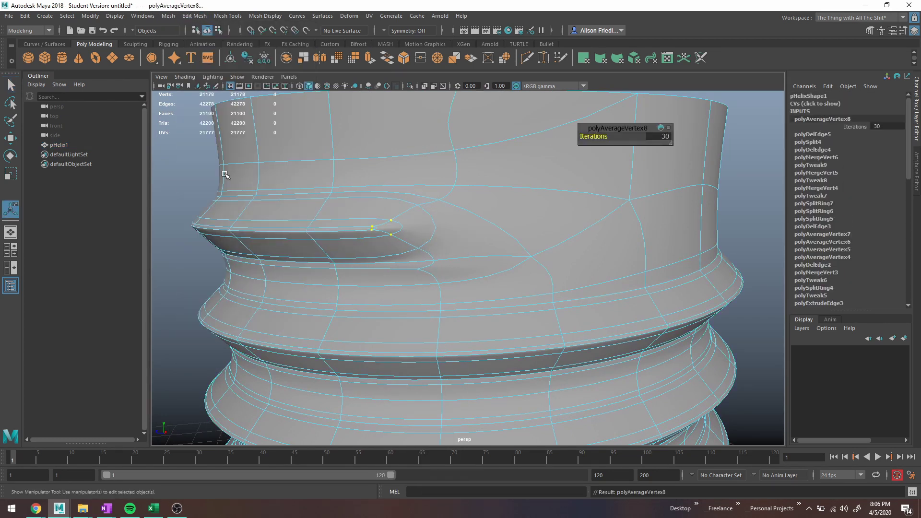
{"action": "key", "text": "g"}
{"action": "key", "text": "g"}
{"action": "left_click_drag", "start_coordinate": [323, 236], "coordinate": [333, 243], "text": "alt"}
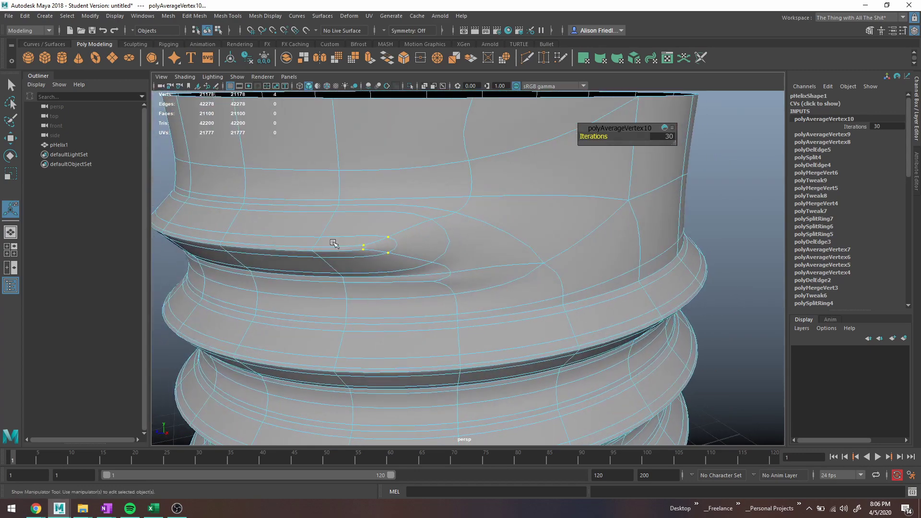
{"action": "right_click_drag", "start_coordinate": [396, 216], "coordinate": [463, 202]}
{"action": "left_click", "coordinate": [735, 202]}
{"action": "scroll", "coordinate": [558, 229], "scroll_direction": "down", "scroll_amount": 4}
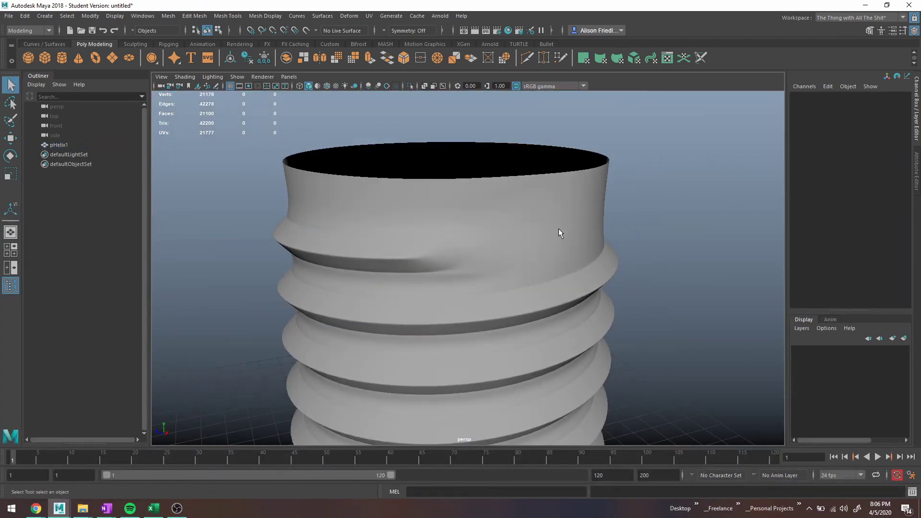
Examine the smoothed surface and wireframe of the whole thread, including both tapered ends and the open interior
{"action": "left_click_drag", "start_coordinate": [558, 230], "coordinate": [473, 266], "text": "alt"}
{"action": "left_click_drag", "start_coordinate": [405, 247], "coordinate": [428, 212], "text": "alt"}
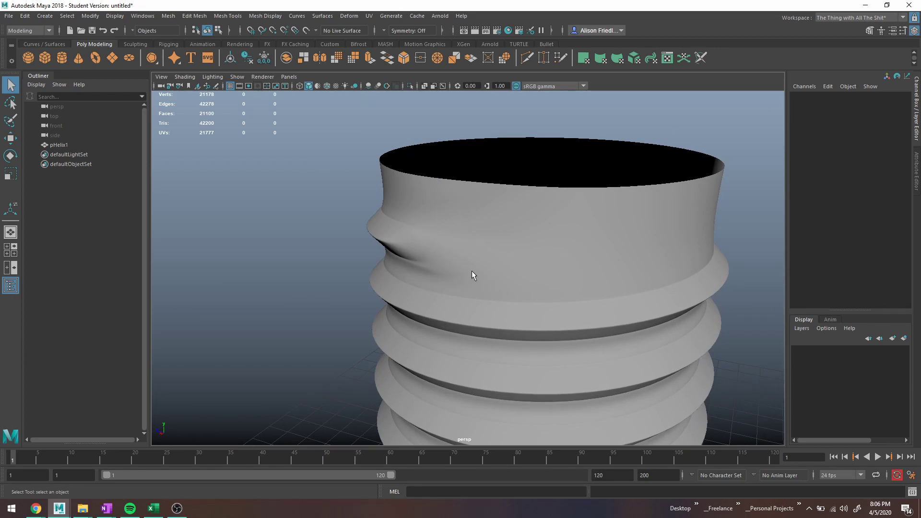
{"action": "middle_click_drag", "start_coordinate": [482, 277], "coordinate": [411, 249], "text": "alt"}
{"action": "left_click_drag", "start_coordinate": [415, 268], "coordinate": [442, 251], "text": "alt"}
{"action": "middle_click_drag", "start_coordinate": [509, 278], "coordinate": [446, 115], "text": "alt"}
{"action": "mouse_move", "coordinate": [442, 306]}
{"action": "left_mouse_down", "text": "alt"}
{"action": "mouse_move", "coordinate": [454, 281]}
{"action": "mouse_move", "coordinate": [451, 322]}
{"action": "mouse_move", "coordinate": [447, 307]}
{"action": "left_mouse_up", "text": "alt"}
{"action": "middle_click_drag", "start_coordinate": [455, 331], "coordinate": [532, 269], "text": "alt"}
{"action": "scroll", "coordinate": [558, 222], "scroll_direction": "up", "scroll_amount": 4}
{"action": "scroll", "coordinate": [560, 189], "scroll_direction": "down", "scroll_amount": 5}
{"action": "middle_click_drag", "start_coordinate": [550, 231], "coordinate": [541, 279], "text": "alt"}
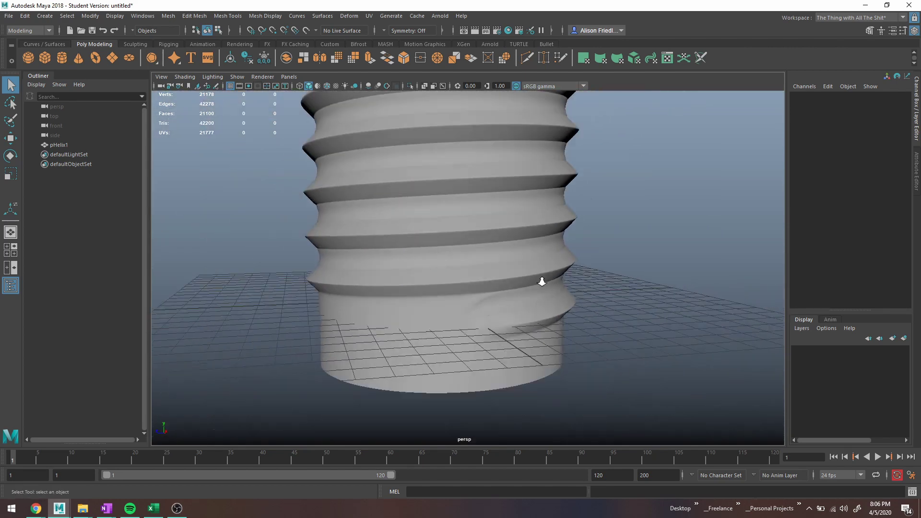
{"action": "scroll", "coordinate": [532, 235], "scroll_direction": "down", "scroll_amount": 2}
{"action": "middle_click_drag", "start_coordinate": [520, 191], "coordinate": [524, 316], "text": "alt"}
{"action": "scroll", "coordinate": [525, 230], "scroll_direction": "down", "scroll_amount": 2}
{"action": "left_click_drag", "start_coordinate": [524, 216], "coordinate": [479, 254], "text": "alt"}
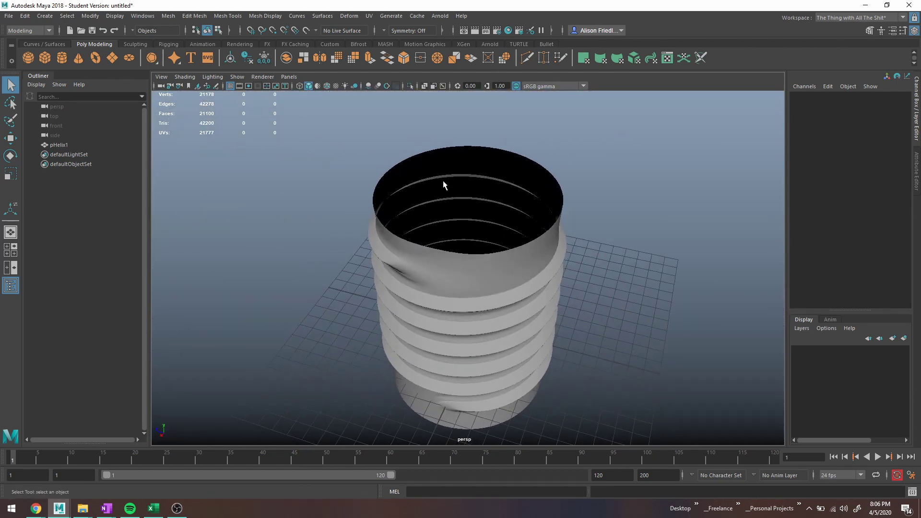
{"action": "left_click", "coordinate": [443, 184]}
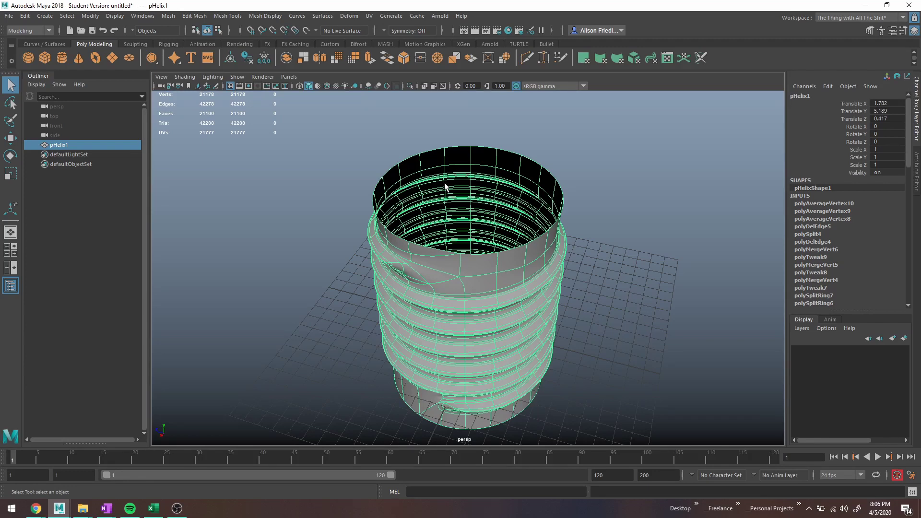
{"action": "mouse_move", "coordinate": [474, 227]}
{"action": "left_mouse_down", "text": "alt"}
{"action": "mouse_move", "coordinate": [484, 187]}
{"action": "mouse_move", "coordinate": [472, 232]}
{"action": "left_mouse_up", "text": "alt"}
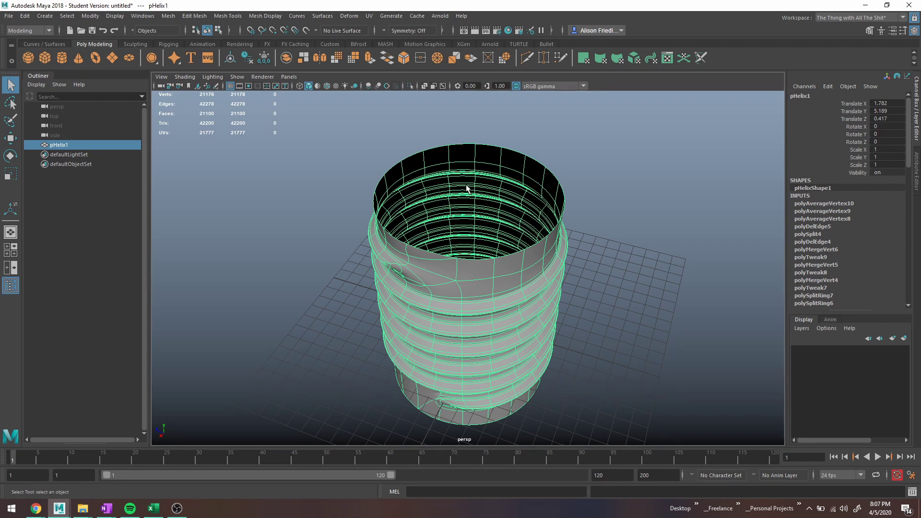
{"action": "left_click_drag", "start_coordinate": [475, 190], "coordinate": [508, 172], "text": "alt"}
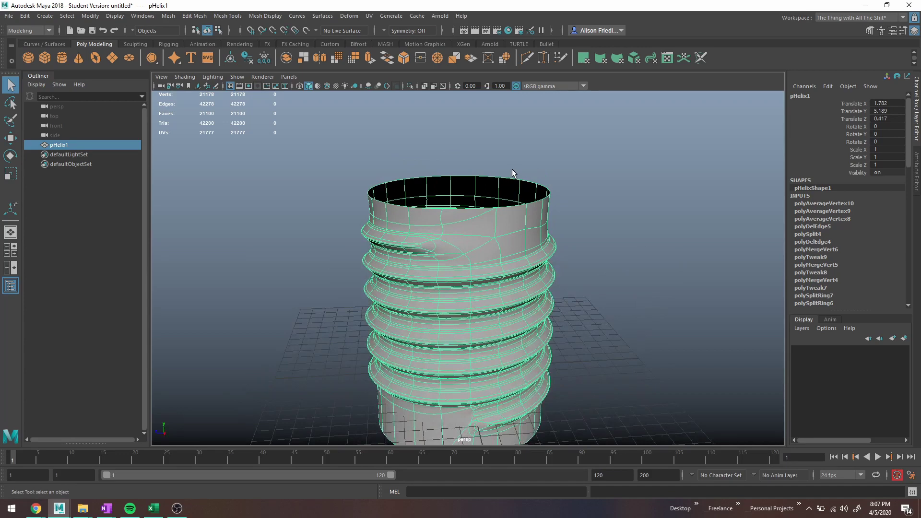
{"action": "scroll", "coordinate": [574, 223], "scroll_direction": "up", "scroll_amount": 5}
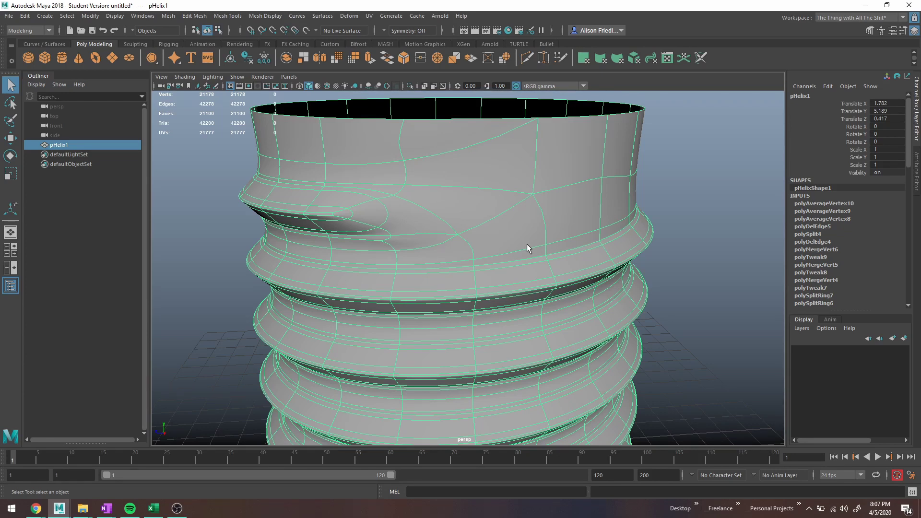
{"action": "scroll", "coordinate": [495, 268], "scroll_direction": "down", "scroll_amount": 6}
{"action": "middle_click_drag", "start_coordinate": [496, 323], "coordinate": [444, 187], "text": "alt"}
{"action": "scroll", "coordinate": [447, 202], "scroll_direction": "down", "scroll_amount": 4}
{"action": "left_click_drag", "start_coordinate": [454, 227], "coordinate": [499, 203], "text": "alt"}
{"action": "left_click", "coordinate": [557, 191]}
{"action": "scroll", "coordinate": [555, 192], "scroll_direction": "up", "scroll_amount": 3}
{"action": "middle_click_drag", "start_coordinate": [513, 169], "coordinate": [514, 232], "text": "alt"}
{"action": "left_click_drag", "start_coordinate": [508, 172], "coordinate": [441, 189], "text": "alt"}
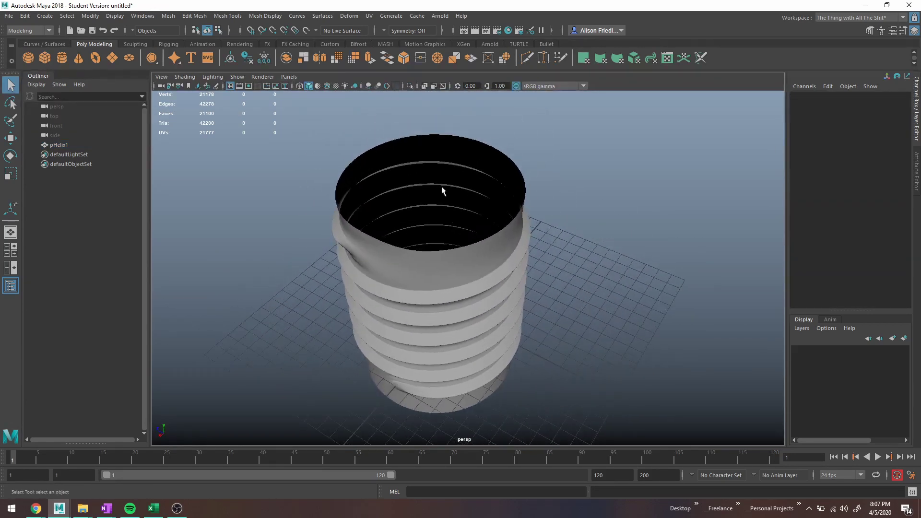
Duplicate the threaded cylinder and move the copy along Z to -15.161, beside the original
{"action": "right_click", "coordinate": [451, 154]}
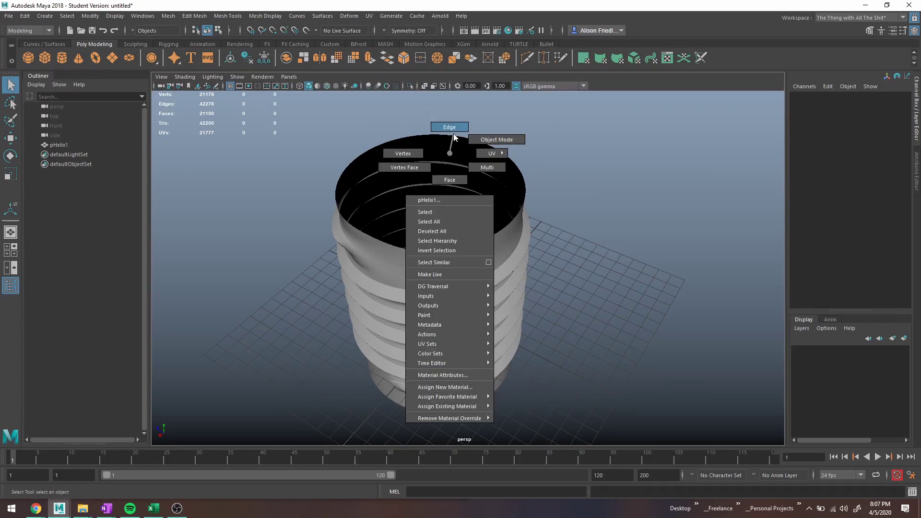
{"action": "right_click_drag", "start_coordinate": [453, 137], "coordinate": [479, 137]}
{"action": "key", "text": "ctrl+d"}
{"action": "key", "text": "w"}
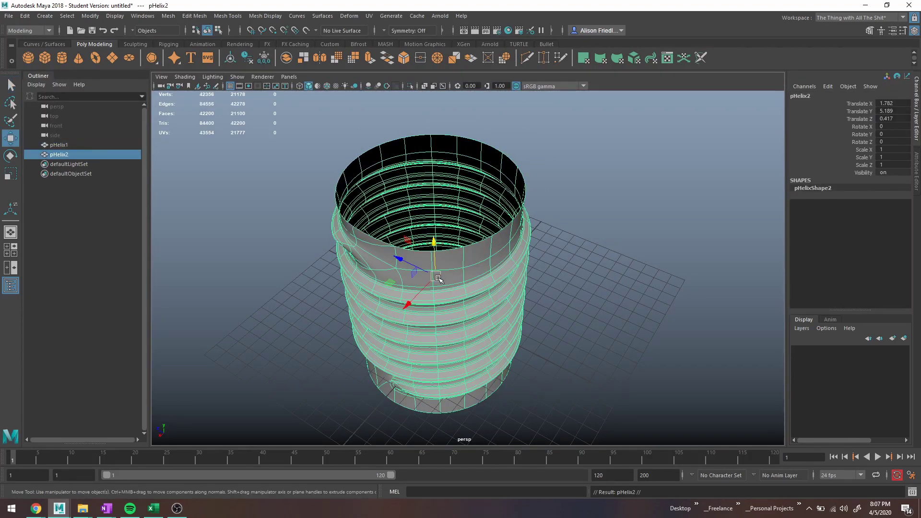
{"action": "scroll", "coordinate": [437, 278], "scroll_direction": "down", "scroll_amount": 3}
{"action": "left_click_drag", "start_coordinate": [408, 259], "coordinate": [569, 335]}
{"action": "left_click_drag", "start_coordinate": [517, 300], "coordinate": [559, 263], "text": "alt"}
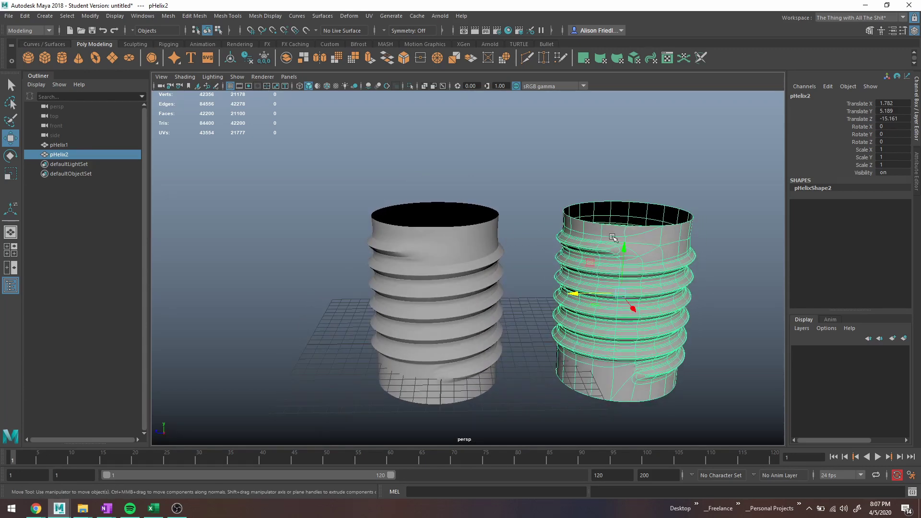
Extrude the duplicate's upper border edge loop with smooth preview off, and scale the new edges outward
{"action": "right_click_drag", "start_coordinate": [641, 202], "coordinate": [642, 191]}
{"action": "double_click", "coordinate": [640, 202]}
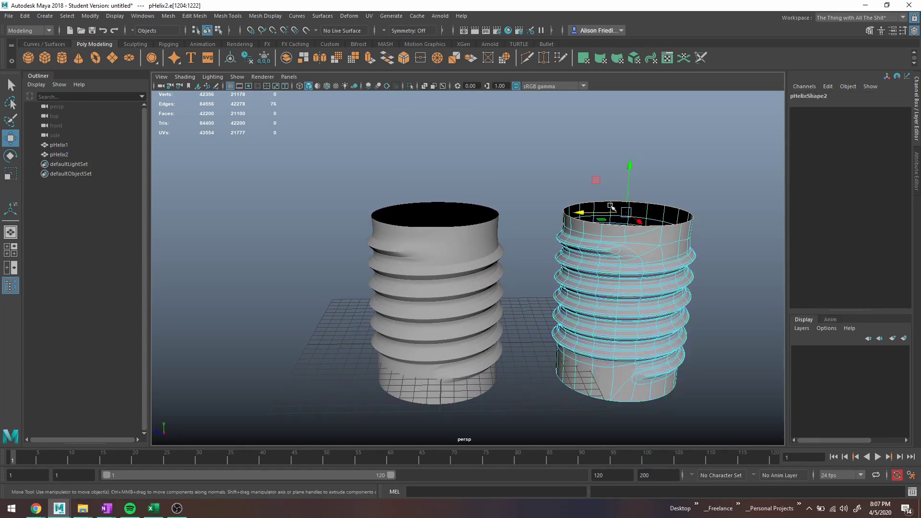
{"action": "middle_click_drag", "start_coordinate": [645, 265], "coordinate": [551, 275], "text": "alt"}
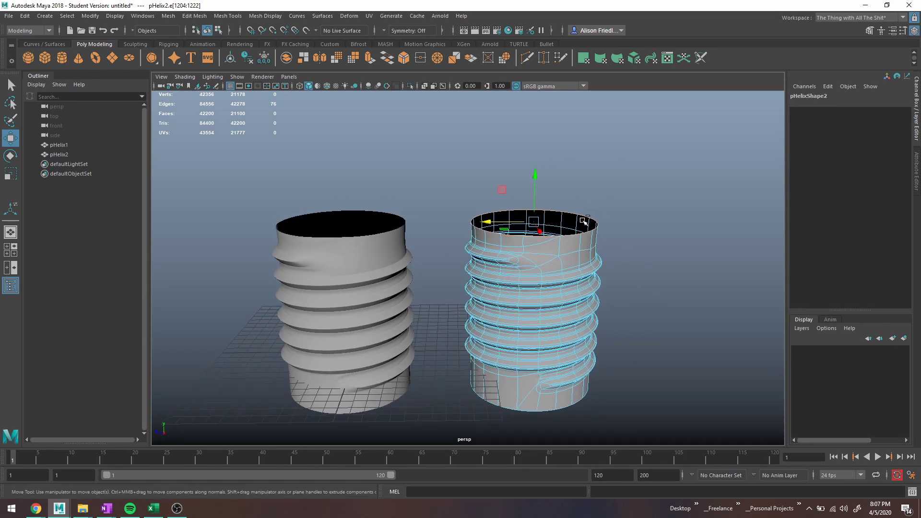
{"action": "key", "text": "ctrl+e"}
{"action": "key", "text": "1"}
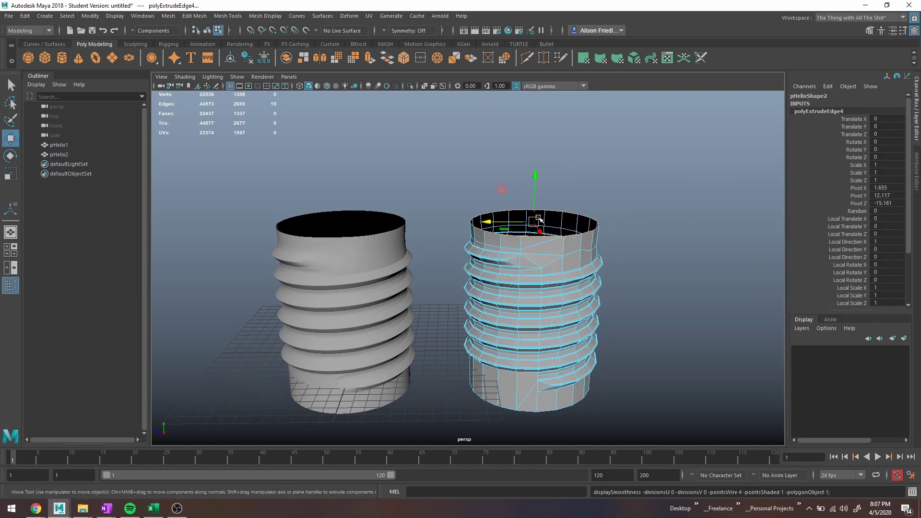
{"action": "key", "text": "r"}
{"action": "left_click_drag", "start_coordinate": [538, 219], "coordinate": [533, 310]}
Extrude the border loop four more times, moving and scaling it to form a thick lip that turns inward
{"action": "key", "text": "ctrl+e"}
{"action": "key", "text": "w"}
{"action": "key", "text": "ctrl+e"}
{"action": "key", "text": "r"}
{"action": "key", "text": "w"}
{"action": "key", "text": "r"}
{"action": "key", "text": "ctrl+e"}
{"action": "key", "text": "r"}
{"action": "key", "text": "ctrl+e"}
{"action": "key", "text": "w"}
Extrude the lip's inner loop down through the cylinder and vertex-snap it level with the lower border to form an inner wall
{"action": "key", "text": "ctrl+e"}
{"action": "key", "text": "w"}
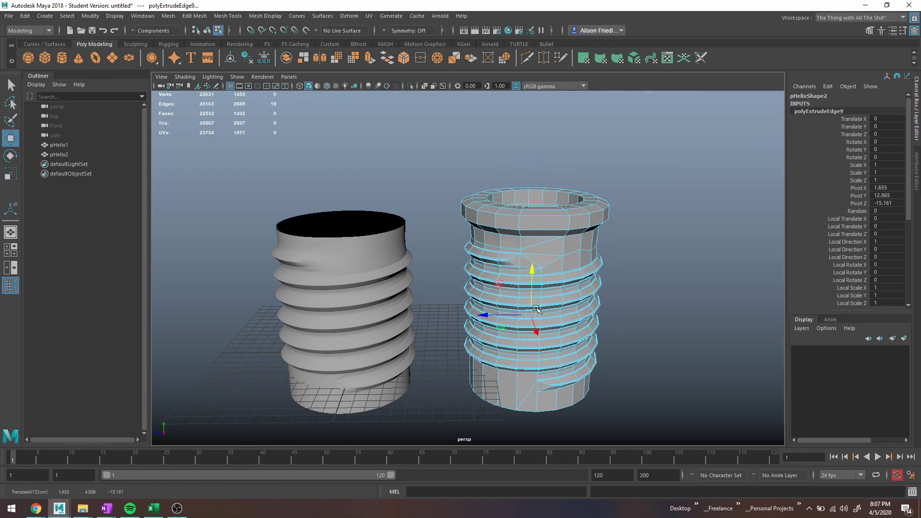
{"action": "key", "text": "4"}
{"action": "middle_click_drag", "start_coordinate": [545, 327], "coordinate": [536, 207], "text": "alt"}
{"action": "key", "text": "v"}
{"action": "left_click_drag", "start_coordinate": [524, 184], "coordinate": [519, 289]}
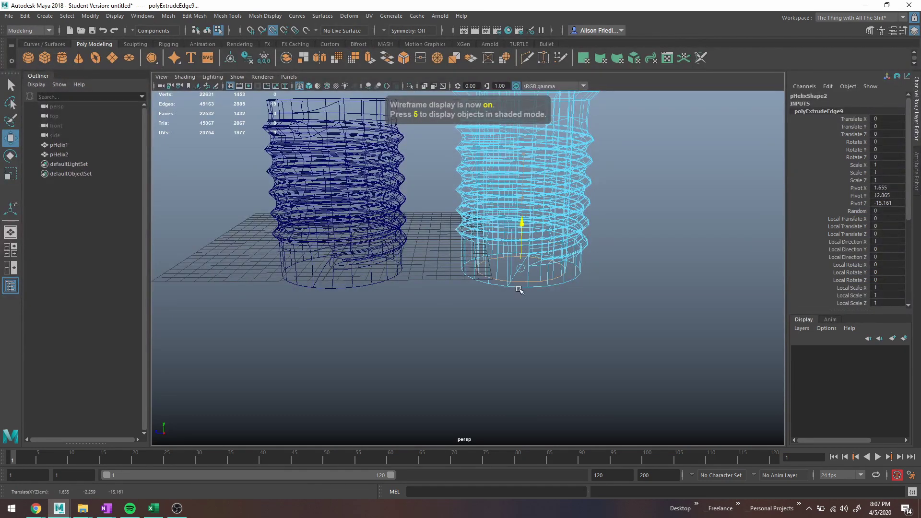
{"action": "key", "text": "q"}
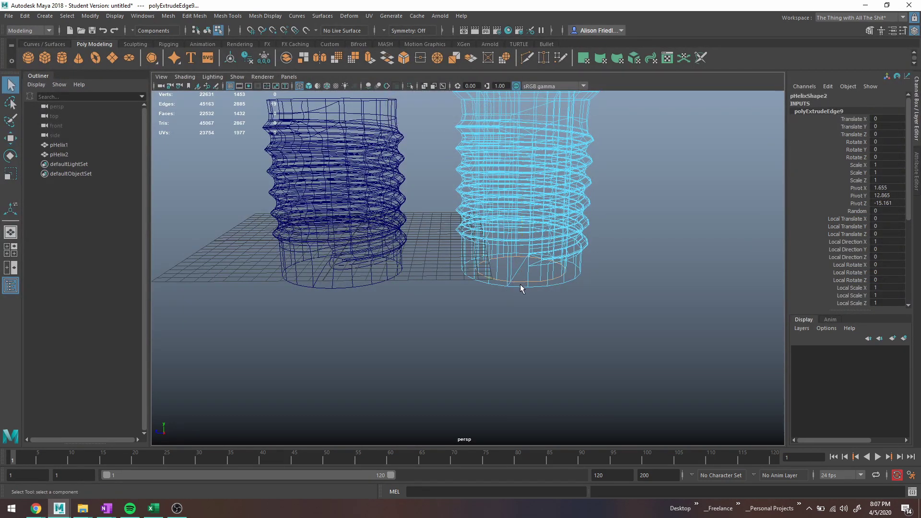
Try to bridge the inner wall's lower loop to the outer lower border, and turn on smooth preview
{"action": "left_click", "coordinate": [225, 16]}
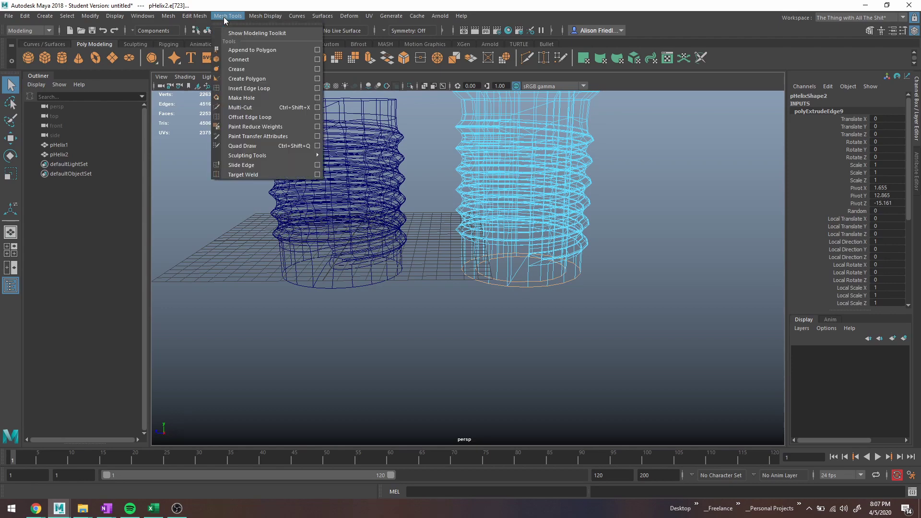
{"action": "mouse_move", "coordinate": [194, 15]}
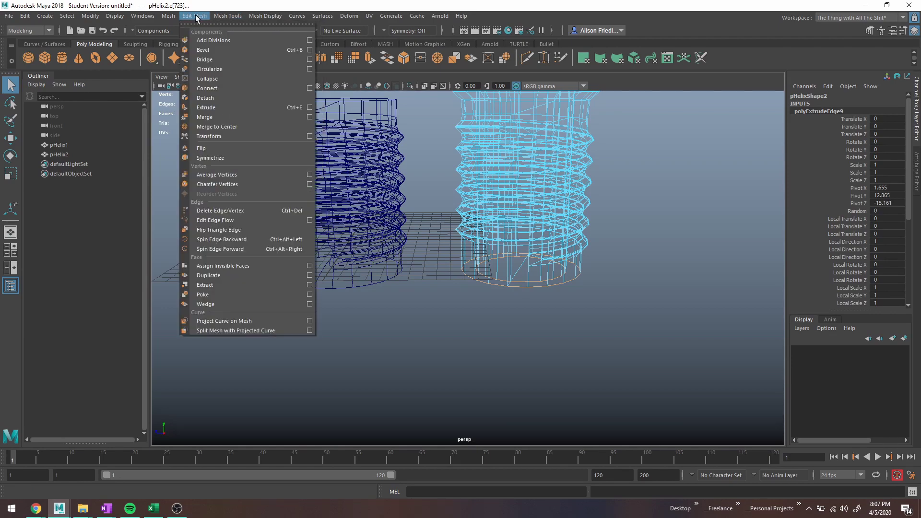
{"action": "left_click", "coordinate": [209, 57]}
{"action": "scroll", "coordinate": [558, 301], "scroll_direction": "up", "scroll_amount": 5}
{"action": "key", "text": "3"}
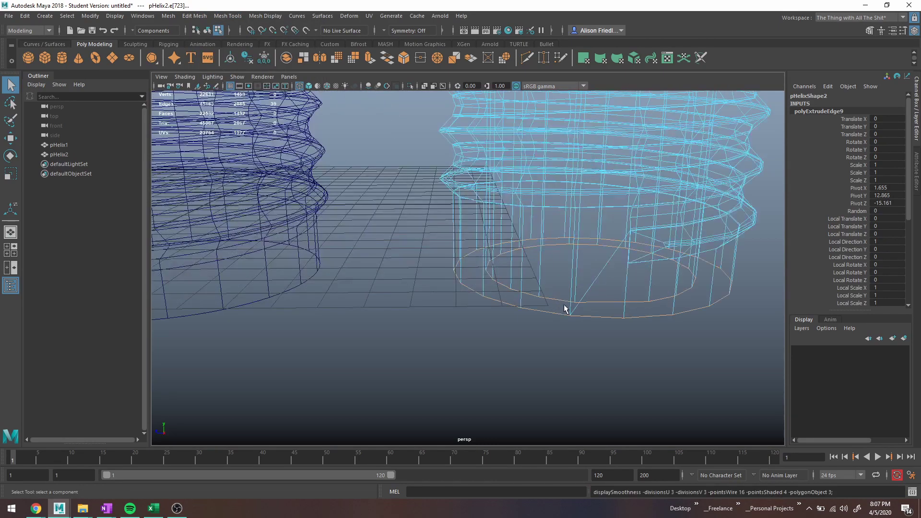
{"action": "middle_click_drag", "start_coordinate": [599, 311], "coordinate": [517, 297], "text": "alt"}
{"action": "left_click_drag", "start_coordinate": [517, 298], "coordinate": [524, 312], "text": "alt"}
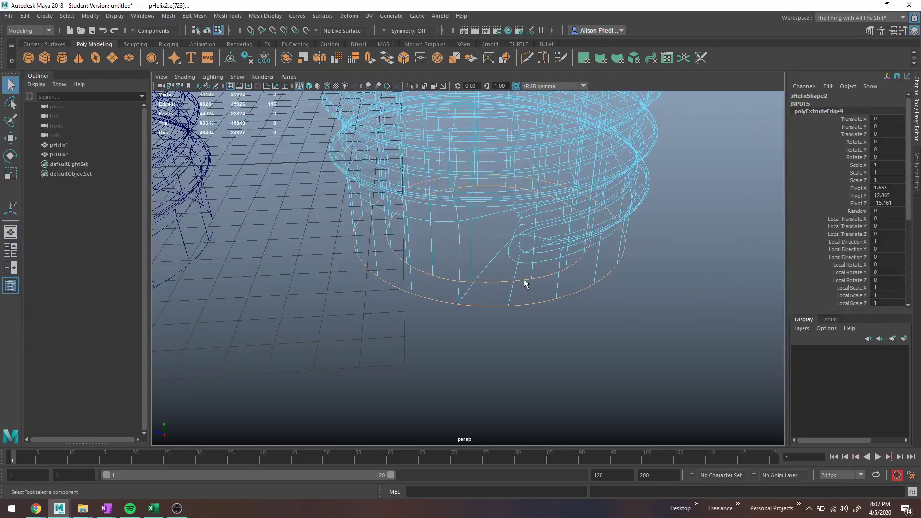
Reselect the inner and outer lower border loops, deselect an outer edge, and retry the Bridge operation
{"action": "double_click", "coordinate": [524, 281]}
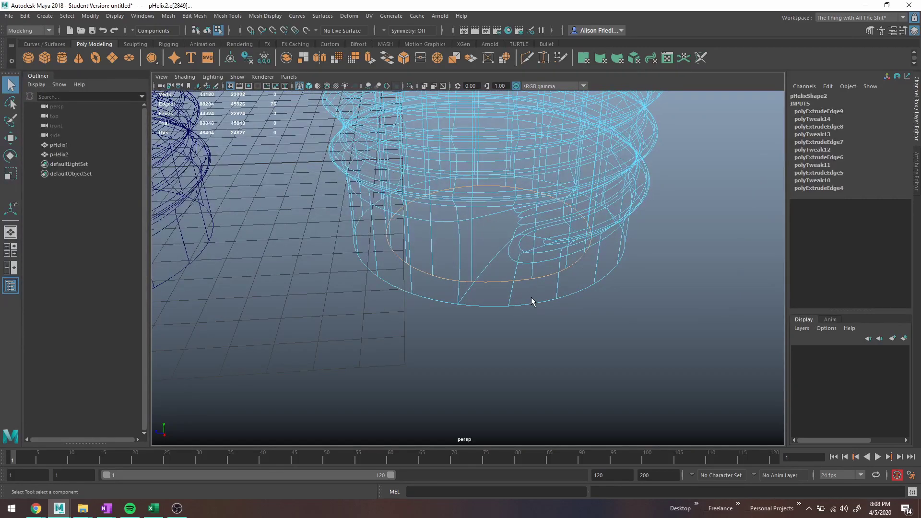
{"action": "left_click", "coordinate": [184, 16]}
{"action": "left_click", "coordinate": [214, 57]}
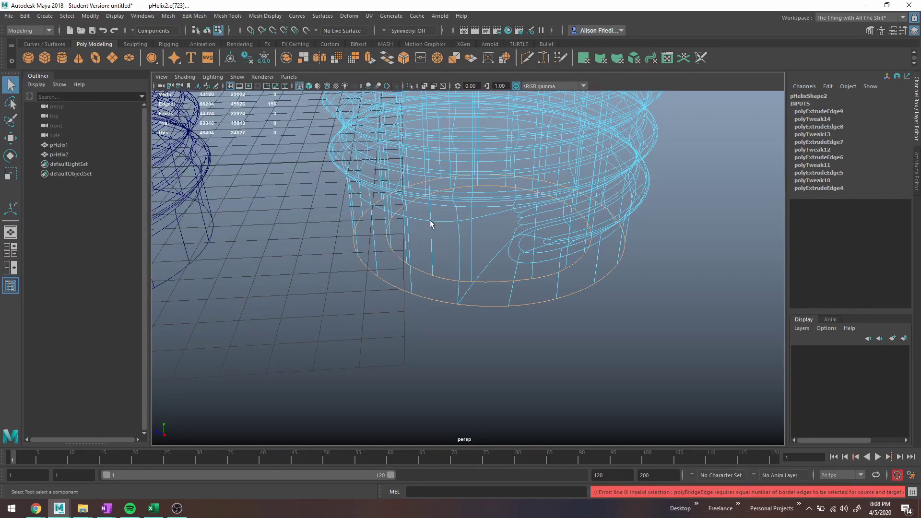
{"action": "left_click", "coordinate": [529, 303], "text": "ctrl"}
{"action": "key", "text": "g"}
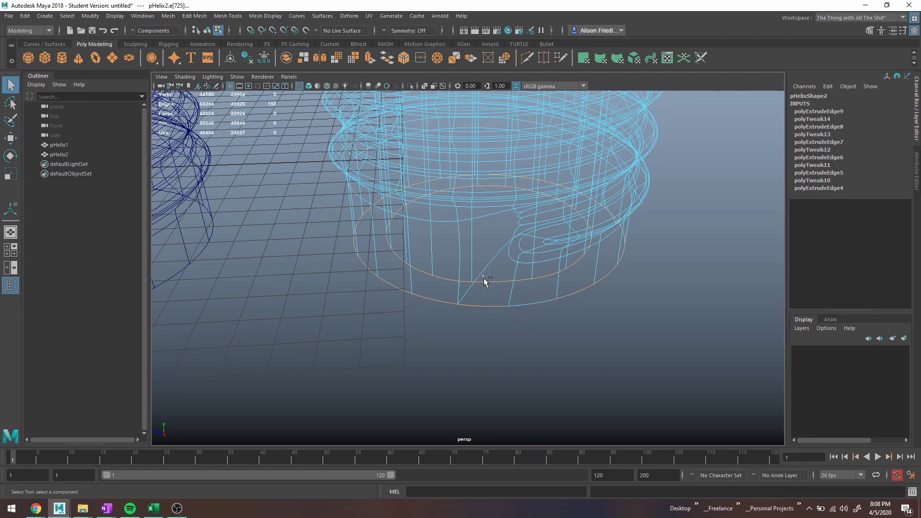
{"action": "key", "text": "g"}
Connect one outer lower border edge to the inner wall's lower edge using Append to Polygon
{"action": "left_click_drag", "start_coordinate": [542, 278], "coordinate": [521, 274], "text": "alt"}
{"action": "left_click", "coordinate": [248, 18]}
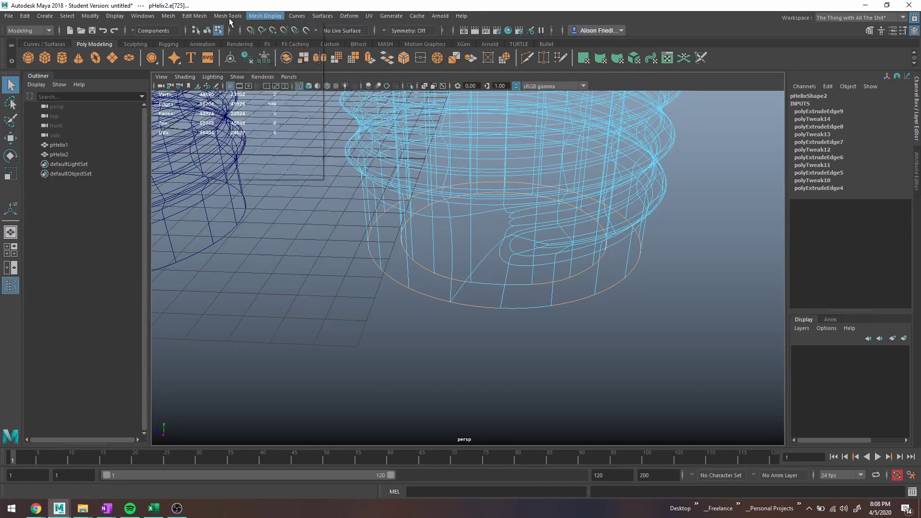
{"action": "mouse_move", "coordinate": [234, 18]}
{"action": "left_click", "coordinate": [248, 50]}
{"action": "left_click", "coordinate": [471, 307]}
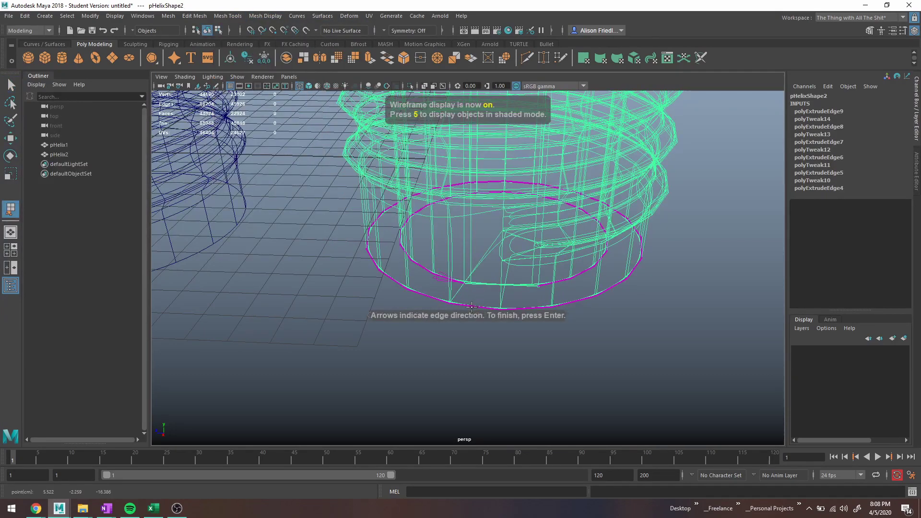
{"action": "key", "text": "Return"}
Connect the outer and inner lower borders at two more places around the ring with Append to Polygon
{"action": "key", "text": "5"}
{"action": "mouse_move", "coordinate": [574, 310]}
{"action": "left_mouse_down", "text": "alt"}
{"action": "mouse_move", "coordinate": [546, 301]}
{"action": "mouse_move", "coordinate": [528, 214]}
{"action": "mouse_move", "coordinate": [508, 189]}
{"action": "left_mouse_up", "text": "alt"}
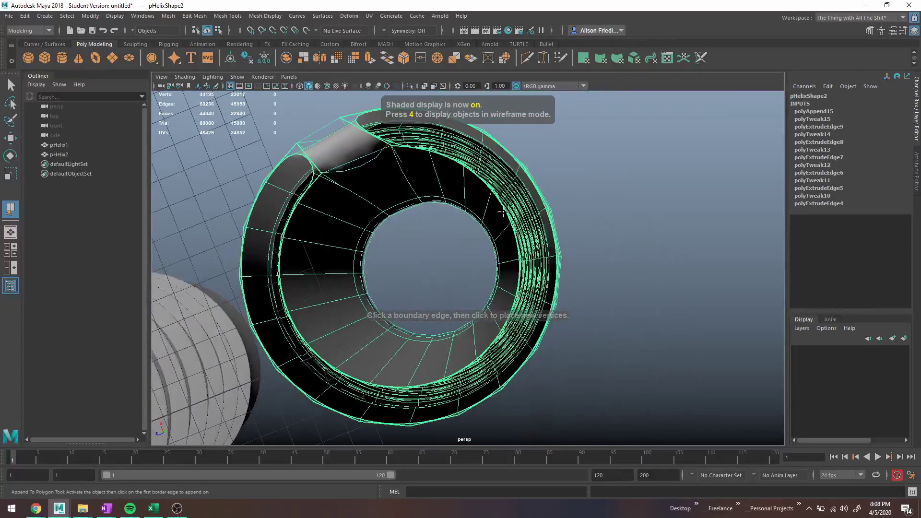
{"action": "left_click", "coordinate": [537, 189]}
{"action": "left_click", "coordinate": [537, 188]}
{"action": "left_click", "coordinate": [505, 201]}
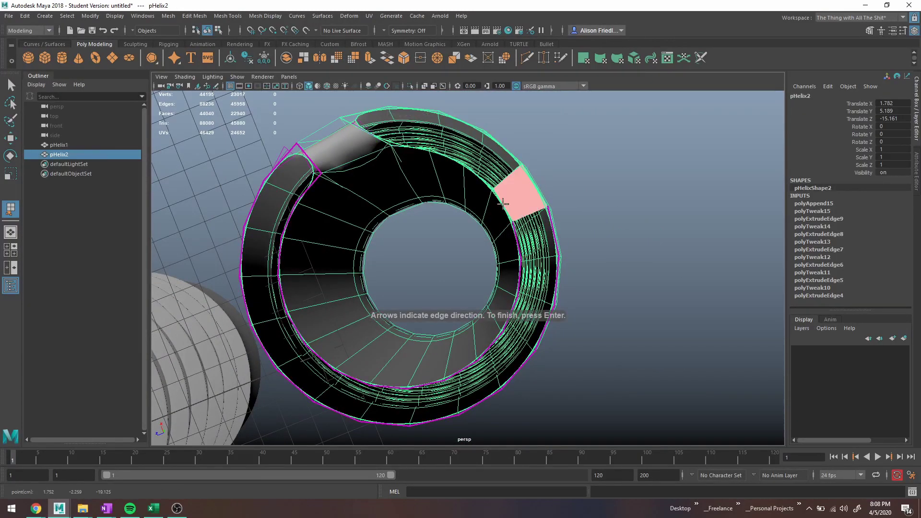
{"action": "key", "text": "Return"}
{"action": "left_click", "coordinate": [319, 356]}
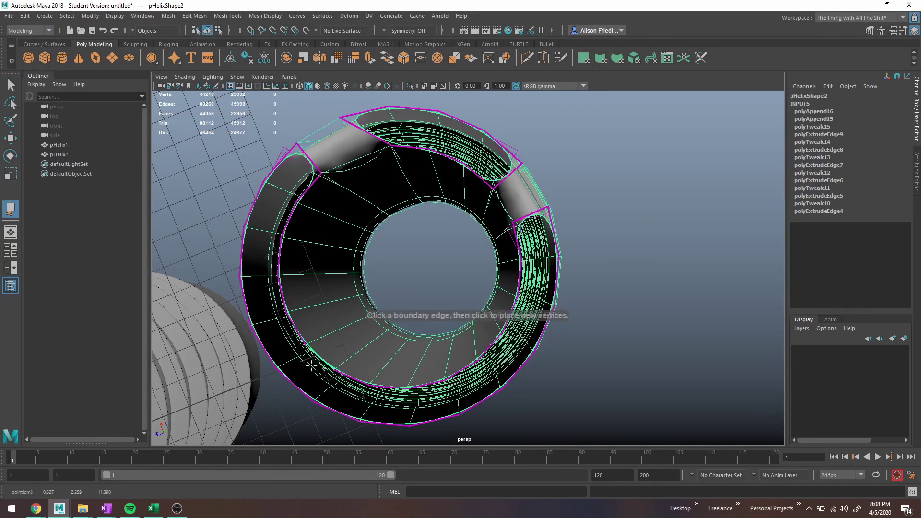
{"action": "left_click", "coordinate": [296, 384]}
{"action": "key", "text": "Return"}
Bridge the outer and inner border edges across the first open section of the bottom ring
{"action": "right_click_drag", "start_coordinate": [328, 237], "coordinate": [319, 212]}
{"action": "double_click", "coordinate": [315, 177]}
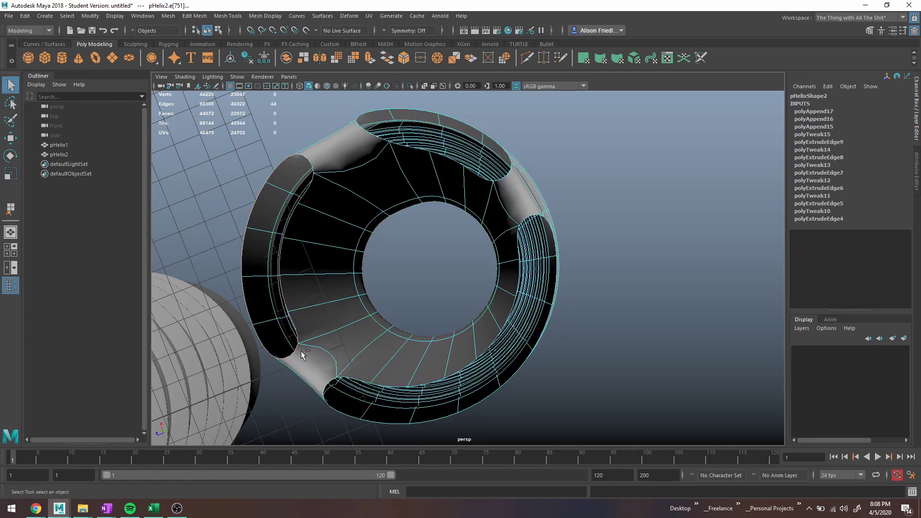
{"action": "left_click", "coordinate": [229, 17]}
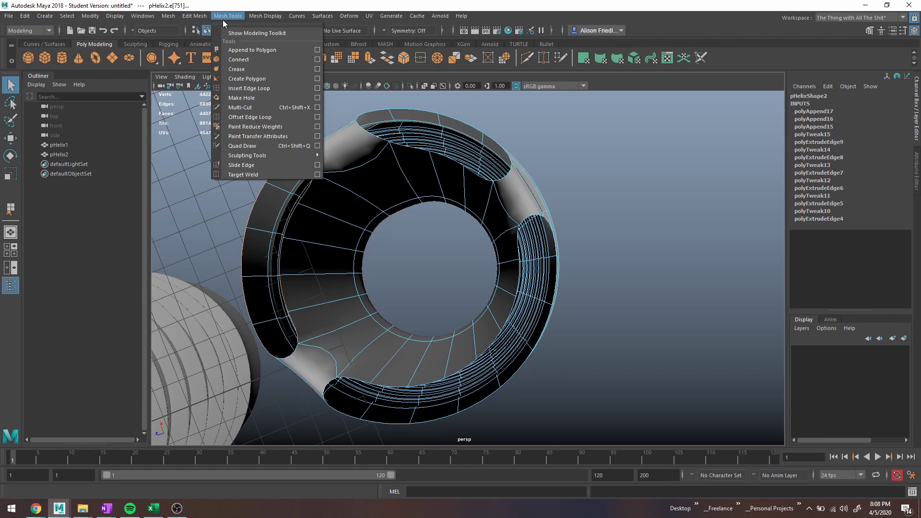
{"action": "mouse_move", "coordinate": [197, 15]}
{"action": "left_click", "coordinate": [218, 60]}
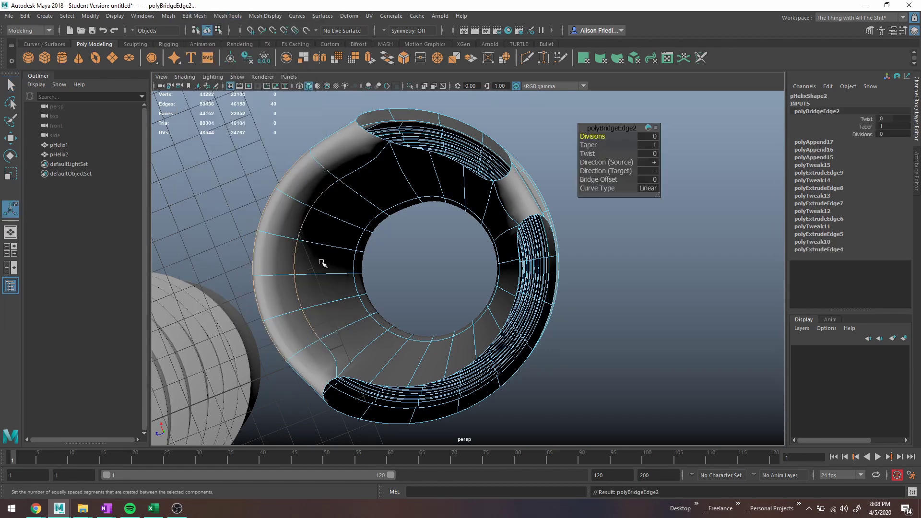
Bridge the next two open sections of the bottom ring between the outer and inner lower borders
{"action": "double_click", "coordinate": [326, 386]}
{"action": "double_click", "coordinate": [530, 218], "text": "ctrl"}
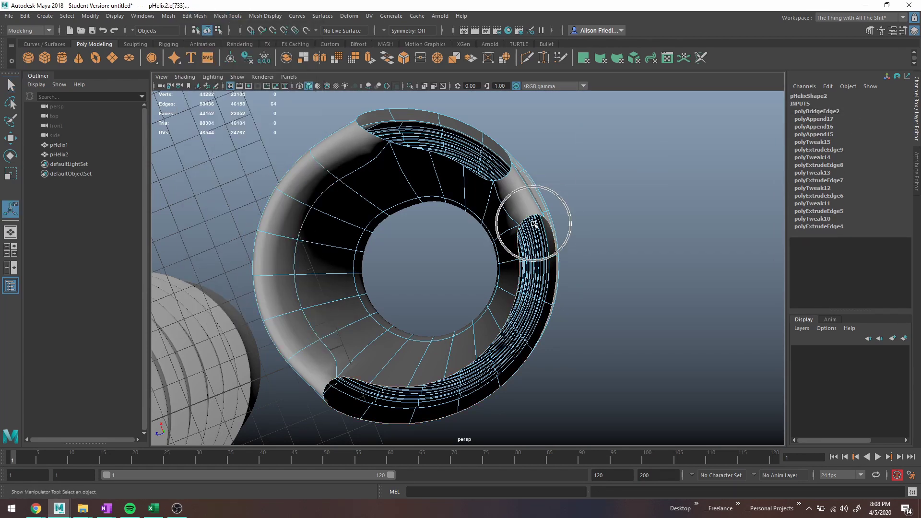
{"action": "key", "text": "g"}
{"action": "double_click", "coordinate": [503, 177]}
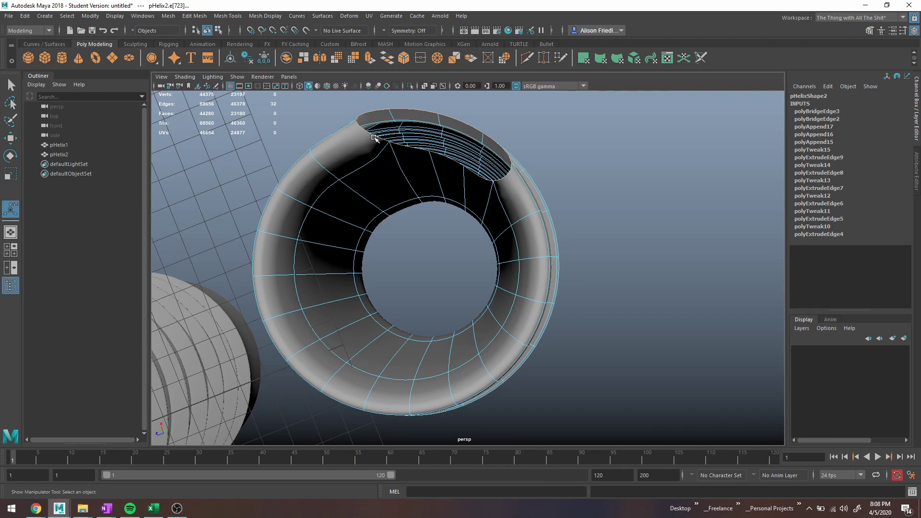
{"action": "key", "text": "g"}
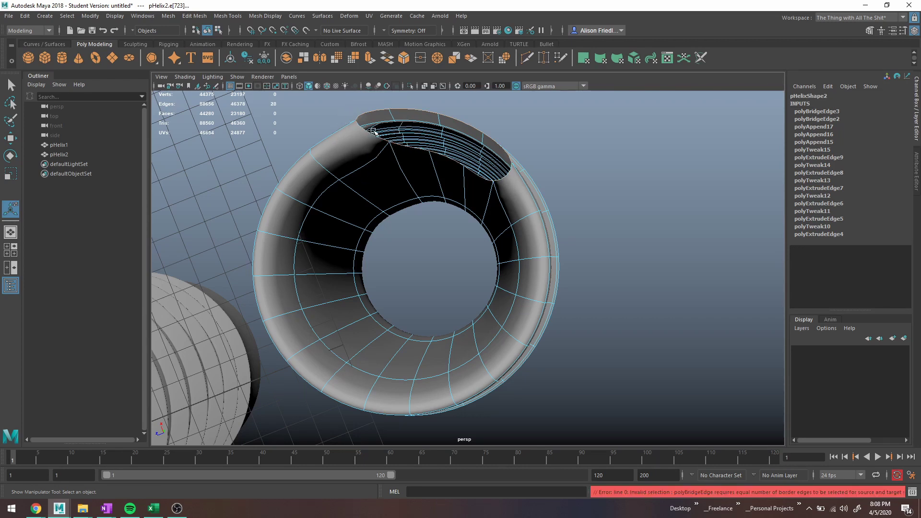
{"action": "double_click", "coordinate": [367, 118], "text": "ctrl"}
{"action": "key", "text": "g"}
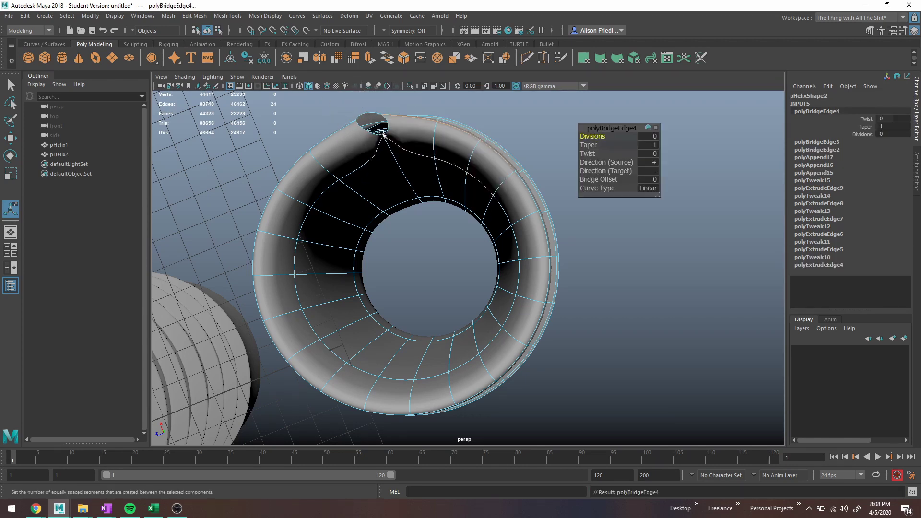
Close the small remaining hole in the bottom ring with Append to Polygon
{"action": "left_click_drag", "start_coordinate": [381, 134], "coordinate": [365, 183], "text": "alt"}
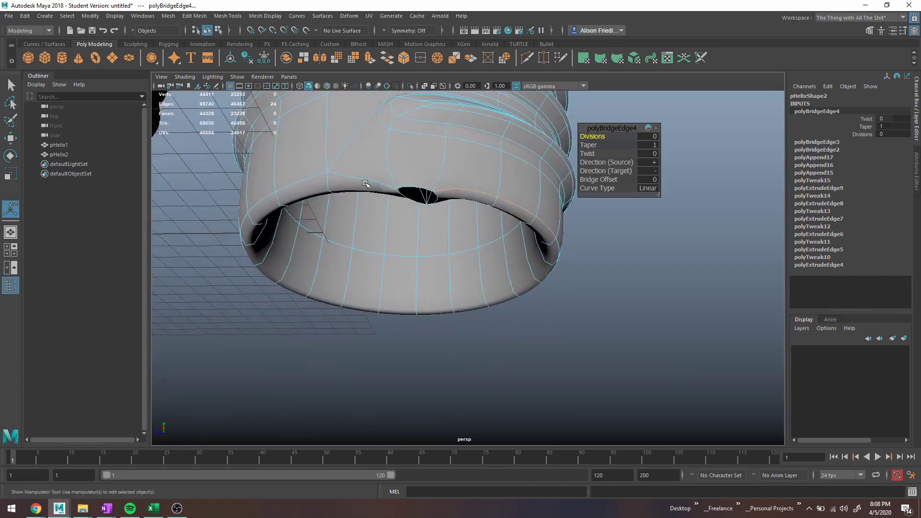
{"action": "left_click", "coordinate": [235, 16]}
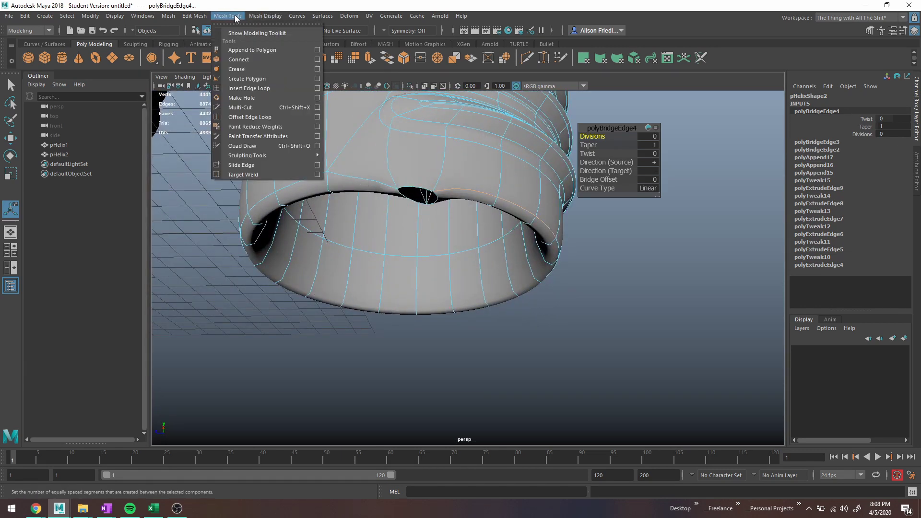
{"action": "left_click", "coordinate": [268, 50]}
{"action": "left_click", "coordinate": [434, 204]}
{"action": "left_click", "coordinate": [423, 186]}
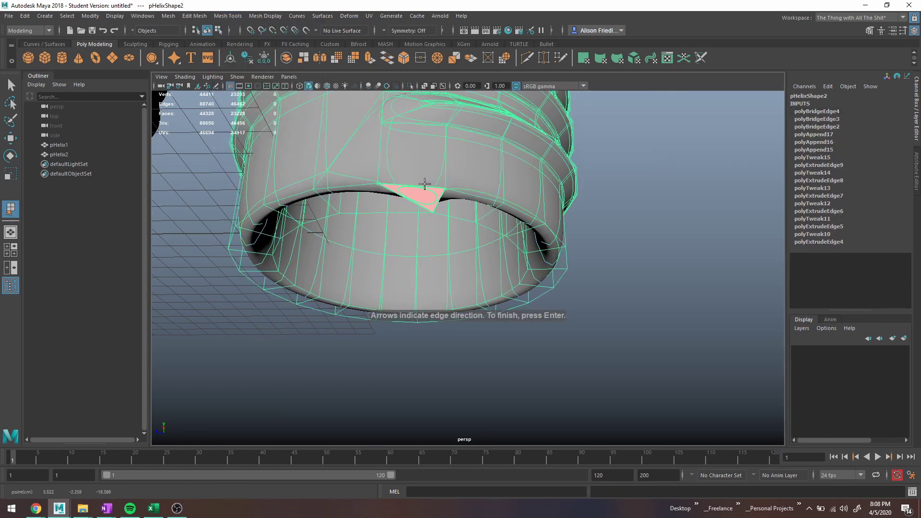
{"action": "key", "text": "Return"}
Try extruding the bottom ring's faces with smooth preview off, and undo the extrusion
{"action": "middle_click_drag", "start_coordinate": [435, 208], "coordinate": [440, 278], "text": "alt"}
{"action": "left_click_drag", "start_coordinate": [439, 277], "coordinate": [432, 221], "text": "alt"}
{"action": "key", "text": "1"}
{"action": "right_click_drag", "start_coordinate": [449, 169], "coordinate": [428, 143]}
{"action": "left_click_drag", "start_coordinate": [454, 151], "coordinate": [454, 175], "text": "alt"}
{"action": "key", "text": "ctrl+e"}
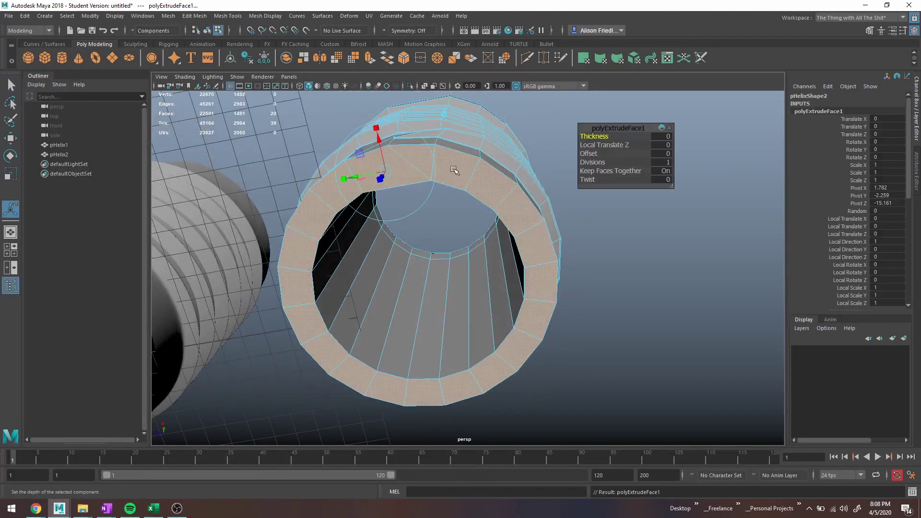
{"action": "left_click_drag", "start_coordinate": [418, 287], "coordinate": [414, 288]}
{"action": "key", "text": "ctrl+z"}
{"action": "key", "text": "ctrl+z"}
{"action": "key", "text": "ctrl+z"}
{"action": "key", "text": "ctrl+z"}
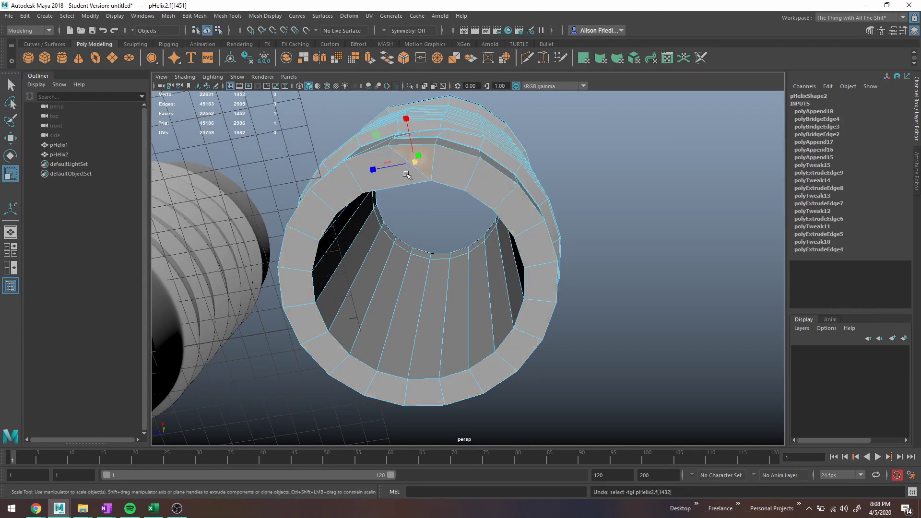
Turn smooth preview back on for the hollow neck, return to object mode and deselect it
{"action": "key", "text": "q"}
{"action": "left_click_drag", "start_coordinate": [486, 144], "coordinate": [464, 218], "text": "alt"}
{"action": "key", "text": "3"}
{"action": "middle_click_drag", "start_coordinate": [463, 219], "coordinate": [446, 298], "text": "alt"}
{"action": "scroll", "coordinate": [439, 205], "scroll_direction": "down", "scroll_amount": 3}
{"action": "right_click_drag", "start_coordinate": [440, 205], "coordinate": [499, 182]}
{"action": "left_click", "coordinate": [531, 172]}
{"action": "mouse_move", "coordinate": [529, 163]}
{"action": "left_mouse_down", "text": "alt"}
{"action": "mouse_move", "coordinate": [515, 223]}
{"action": "mouse_move", "coordinate": [500, 218]}
{"action": "mouse_move", "coordinate": [497, 192]}
{"action": "mouse_move", "coordinate": [488, 257]}
{"action": "mouse_move", "coordinate": [530, 215]}
{"action": "mouse_move", "coordinate": [533, 166]}
{"action": "left_mouse_up", "text": "alt"}
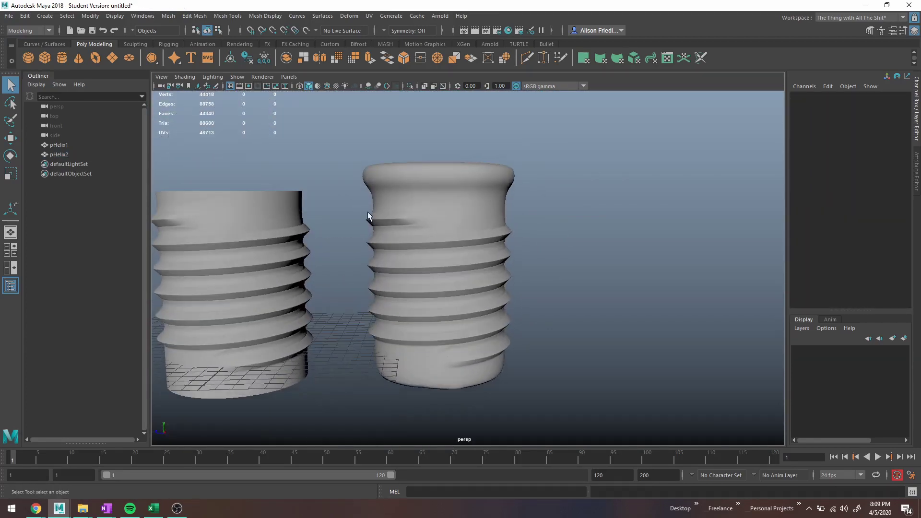
Duplicate the original threaded cylinder and move the copy along Z to 18.341, clear of the other objects
{"action": "middle_click_drag", "start_coordinate": [367, 212], "coordinate": [455, 186], "text": "alt"}
{"action": "left_click", "coordinate": [314, 168]}
{"action": "key", "text": "ctrl+d"}
{"action": "key", "text": "w"}
{"action": "scroll", "coordinate": [314, 168], "scroll_direction": "down", "scroll_amount": 2}
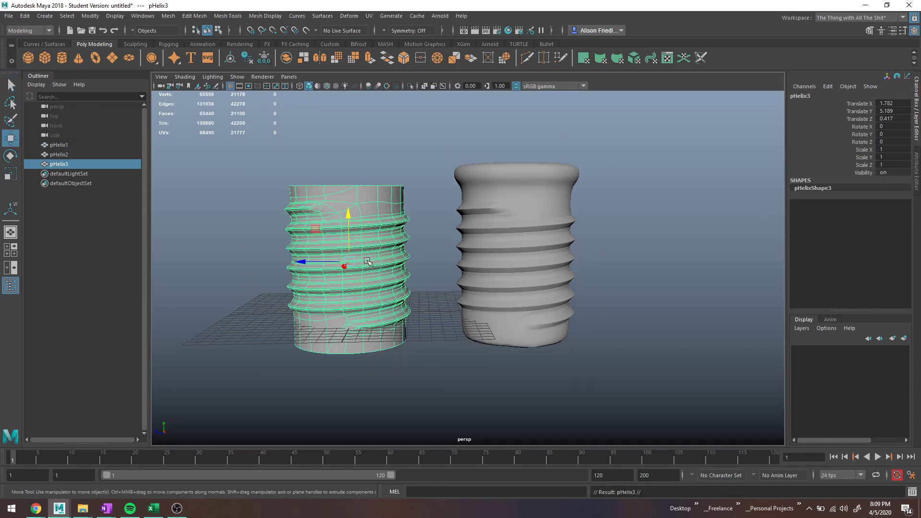
{"action": "left_click_drag", "start_coordinate": [305, 263], "coordinate": [168, 251]}
{"action": "middle_click_drag", "start_coordinate": [257, 235], "coordinate": [369, 236], "text": "alt"}
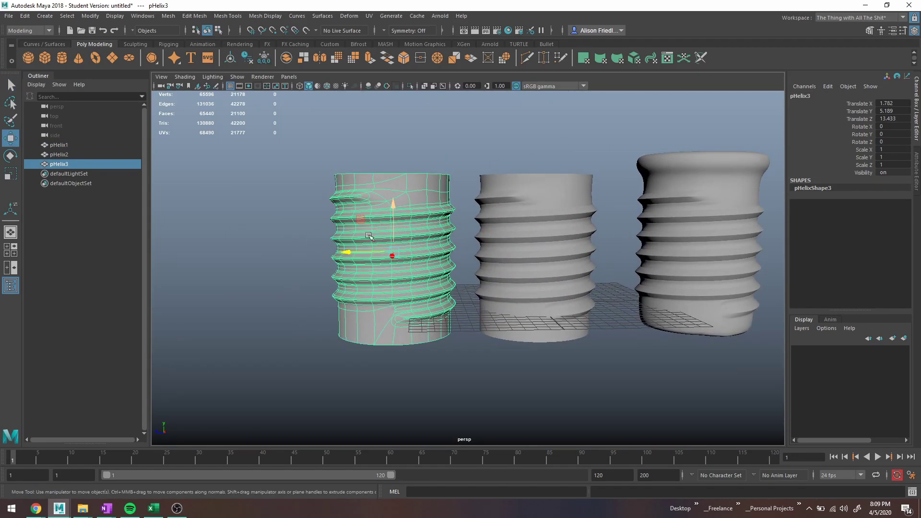
{"action": "left_click_drag", "start_coordinate": [343, 251], "coordinate": [294, 253]}
{"action": "scroll", "coordinate": [425, 217], "scroll_direction": "up", "scroll_amount": 4}
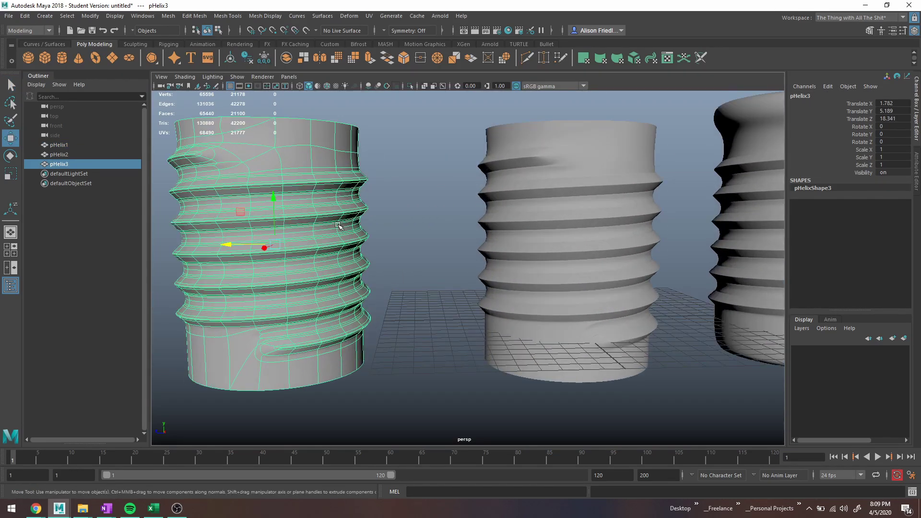
{"action": "middle_click_drag", "start_coordinate": [426, 217], "coordinate": [554, 220], "text": "alt"}
Extrude the copy's upper border outward into a wide rim, and extrude that down past the threads as an outer wall
{"action": "right_click_drag", "start_coordinate": [463, 123], "coordinate": [466, 115]}
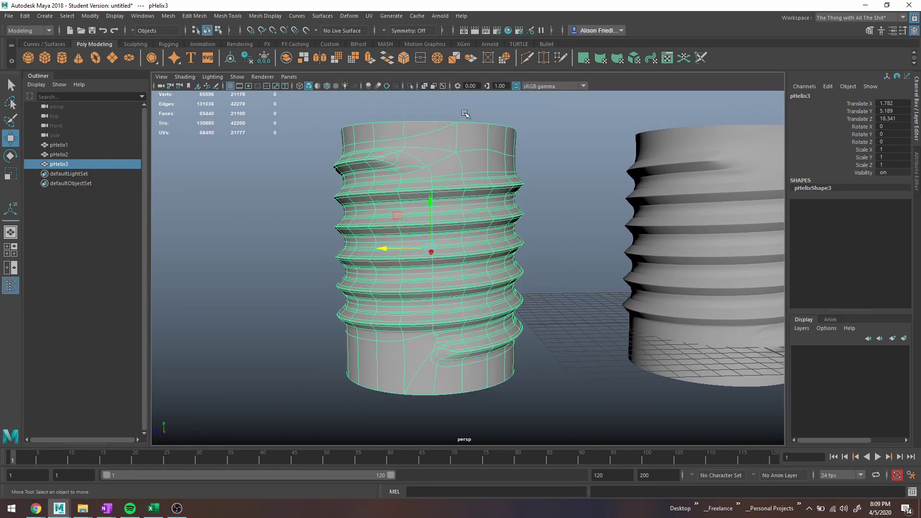
{"action": "double_click", "coordinate": [464, 123]}
{"action": "key", "text": "ctrl+e"}
{"action": "key", "text": "r"}
{"action": "left_click_drag", "start_coordinate": [430, 131], "coordinate": [475, 136]}
{"action": "key", "text": "ctrl+e"}
{"action": "key", "text": "w"}
{"action": "left_click_drag", "start_coordinate": [429, 116], "coordinate": [394, 328]}
Extrude the outer wall's lower border inward toward the threaded core, and turn off smooth preview
{"action": "key", "text": "ctrl+e"}
{"action": "key", "text": "w"}
{"action": "key", "text": "r"}
{"action": "key", "text": "1"}
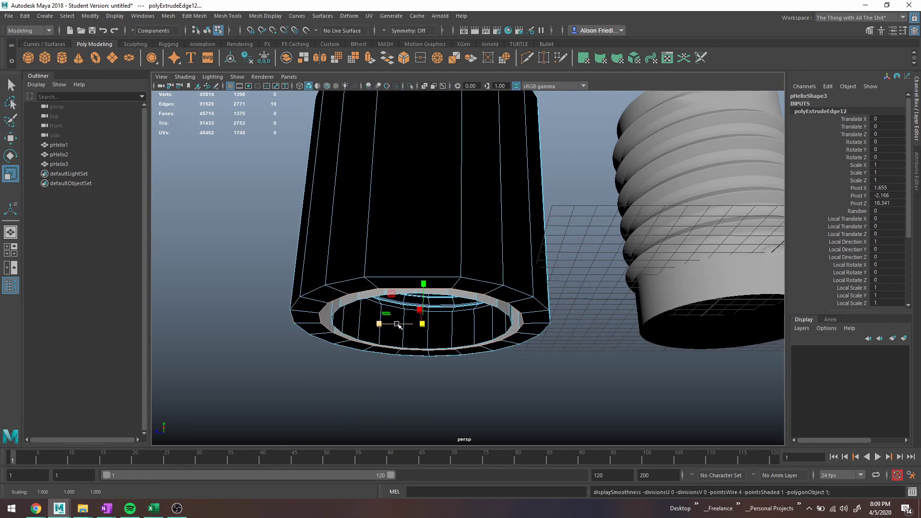
{"action": "left_click_drag", "start_coordinate": [457, 254], "coordinate": [453, 311], "text": "alt"}
Return the thick-walled piece to object mode, reverse its normals and deselect it
{"action": "right_click_drag", "start_coordinate": [440, 234], "coordinate": [494, 192]}
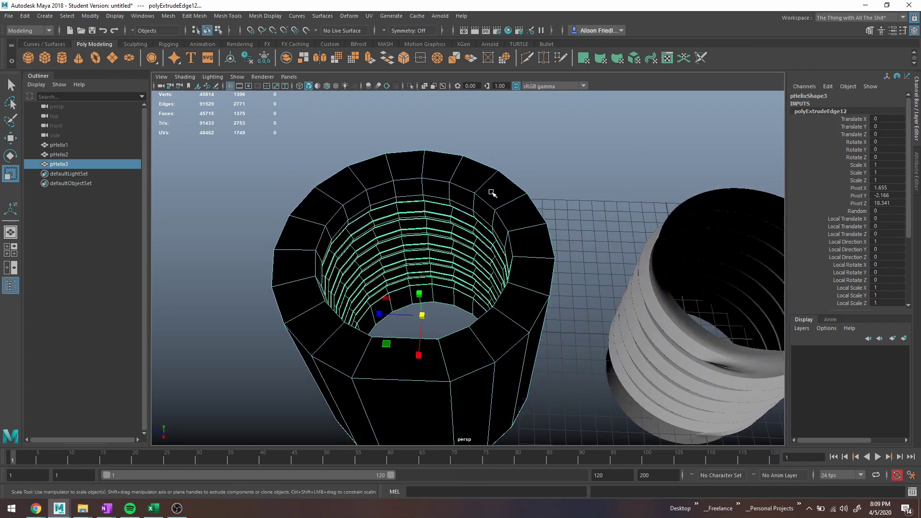
{"action": "left_click", "coordinate": [258, 15]}
{"action": "left_click", "coordinate": [282, 59]}
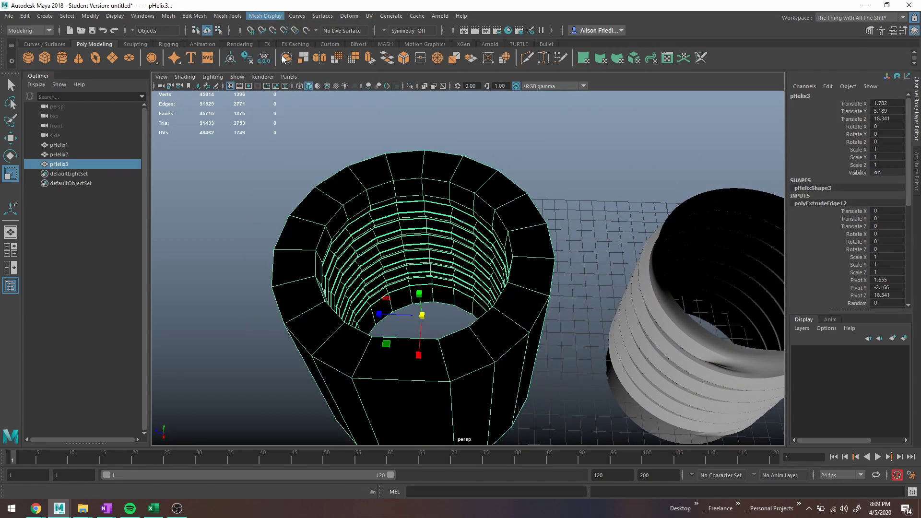
{"action": "left_click", "coordinate": [553, 176]}
{"action": "left_click_drag", "start_coordinate": [477, 226], "coordinate": [463, 214], "text": "alt"}
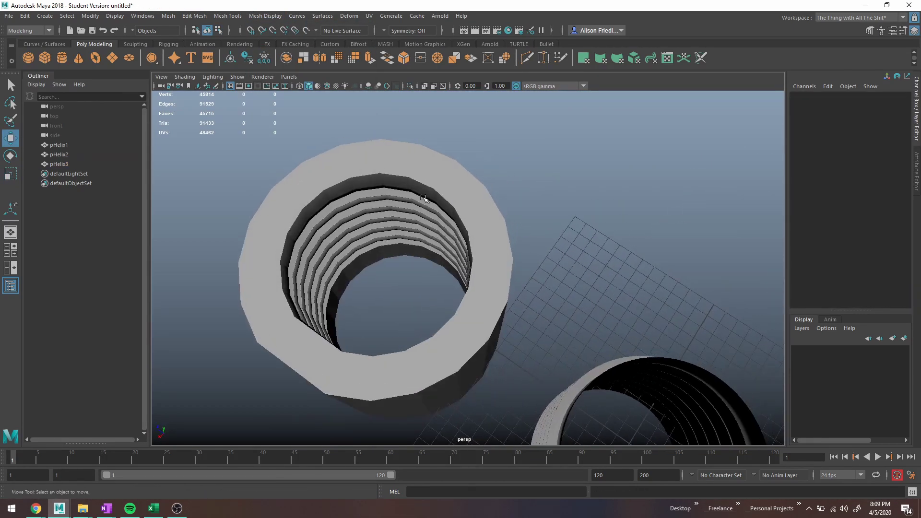
{"action": "middle_click_drag", "start_coordinate": [560, 272], "coordinate": [451, 179], "text": "alt"}
{"action": "left_click_drag", "start_coordinate": [503, 250], "coordinate": [545, 219], "text": "alt"}
Hide the lipped neck and the thick-walled piece, keeping only the original threaded cylinder displayed
{"action": "left_click", "coordinate": [544, 220]}
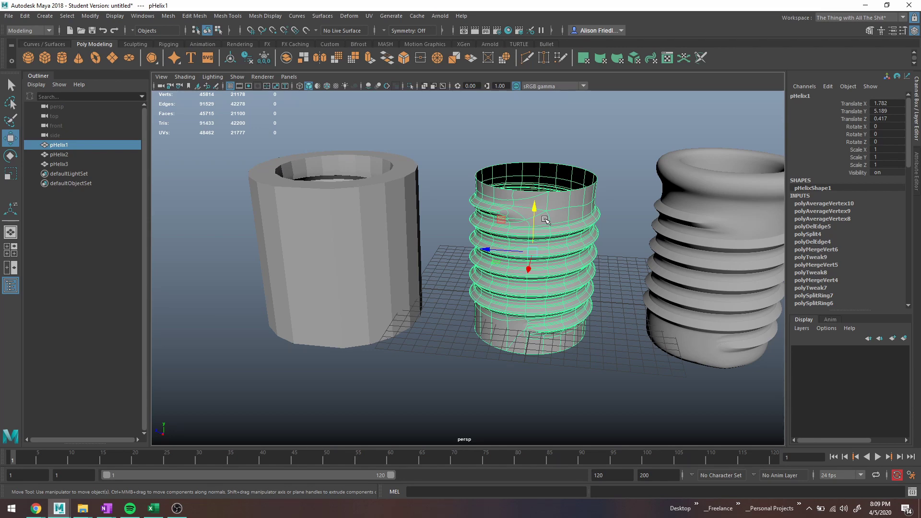
{"action": "scroll", "coordinate": [600, 234], "scroll_direction": "up", "scroll_amount": 3}
{"action": "middle_click_drag", "start_coordinate": [599, 233], "coordinate": [520, 272], "text": "alt"}
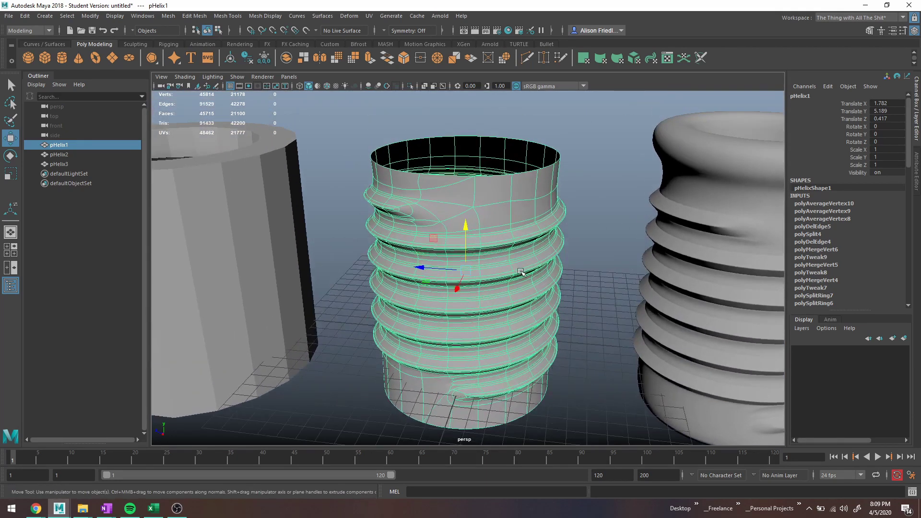
{"action": "left_click_drag", "start_coordinate": [520, 272], "coordinate": [525, 262], "text": "alt"}
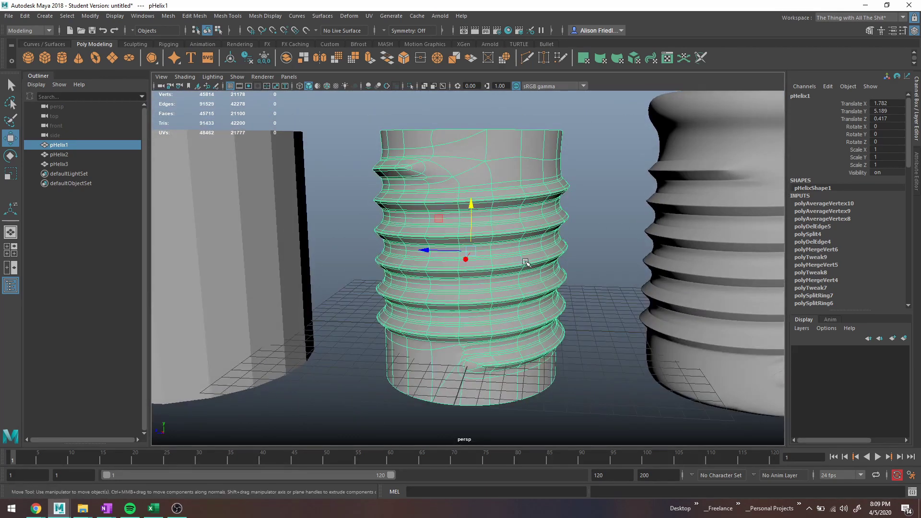
{"action": "left_click", "coordinate": [653, 237]}
{"action": "left_click", "coordinate": [274, 262], "text": "shift"}
{"action": "key", "text": "ctrl+h"}
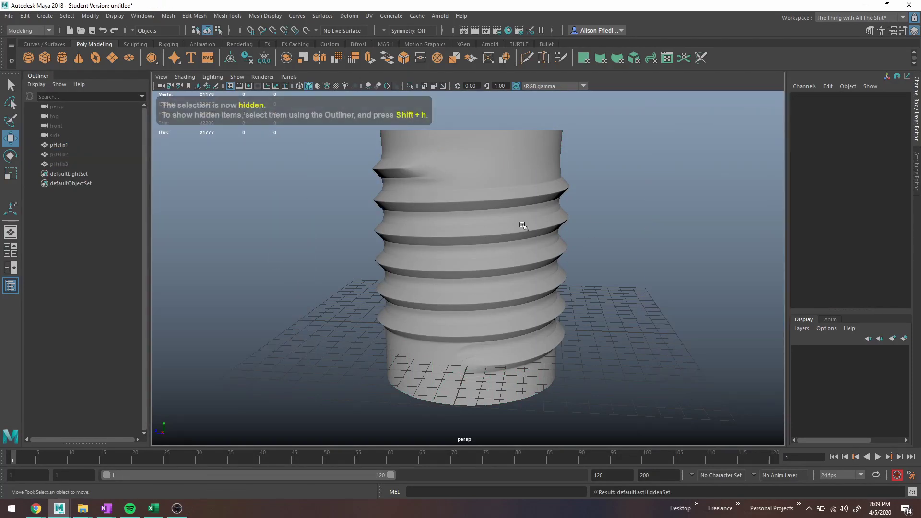
Duplicate the original threaded cylinder in place
{"action": "left_click", "coordinate": [523, 225]}
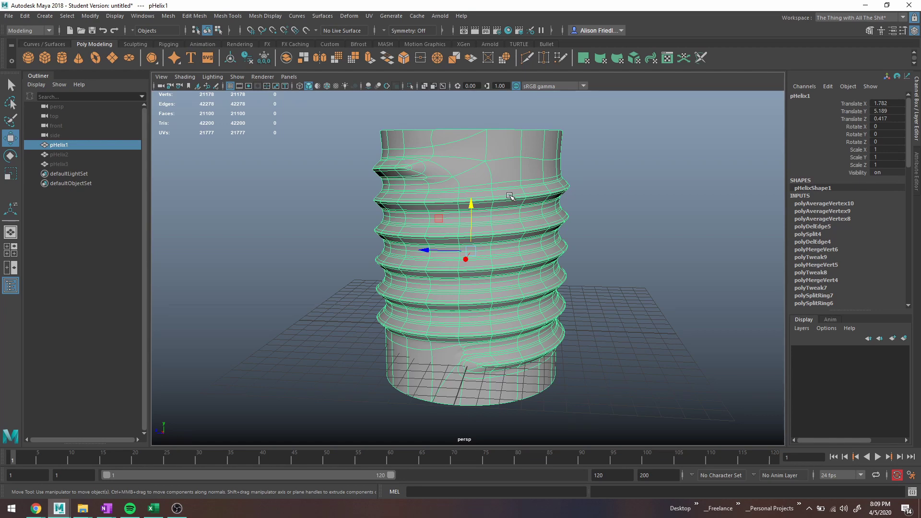
{"action": "key", "text": "ctrl+d"}
{"action": "scroll", "coordinate": [507, 188], "scroll_direction": "up", "scroll_amount": 2}
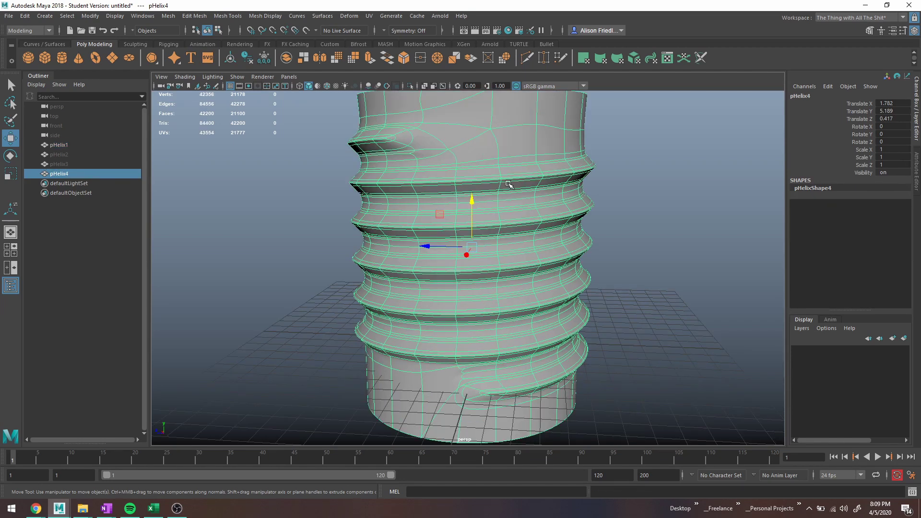
{"action": "middle_click_drag", "start_coordinate": [514, 148], "coordinate": [515, 173], "text": "alt"}
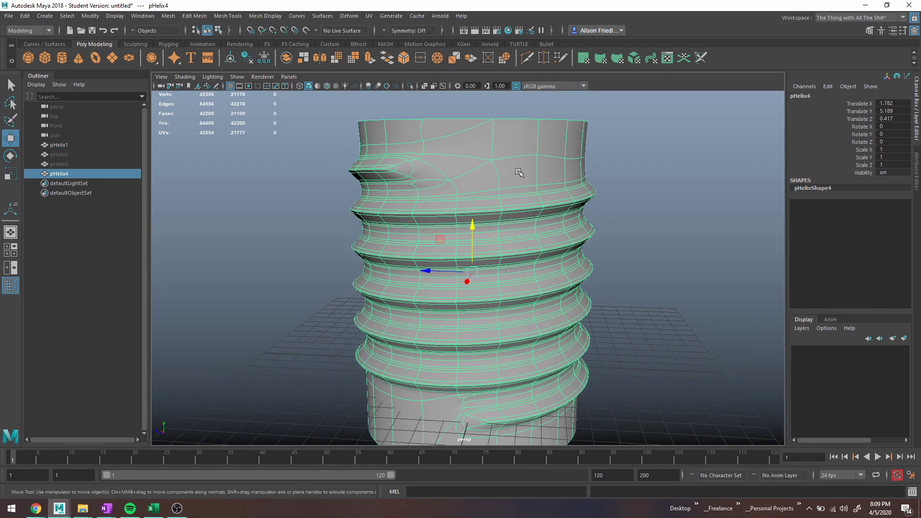
Extrude all faces of the new duplicate outward with Local Translate Z set to 0.1
{"action": "key", "text": "ctrl+e"}
{"action": "middle_click_drag", "start_coordinate": [533, 325], "coordinate": [539, 273], "text": "alt"}
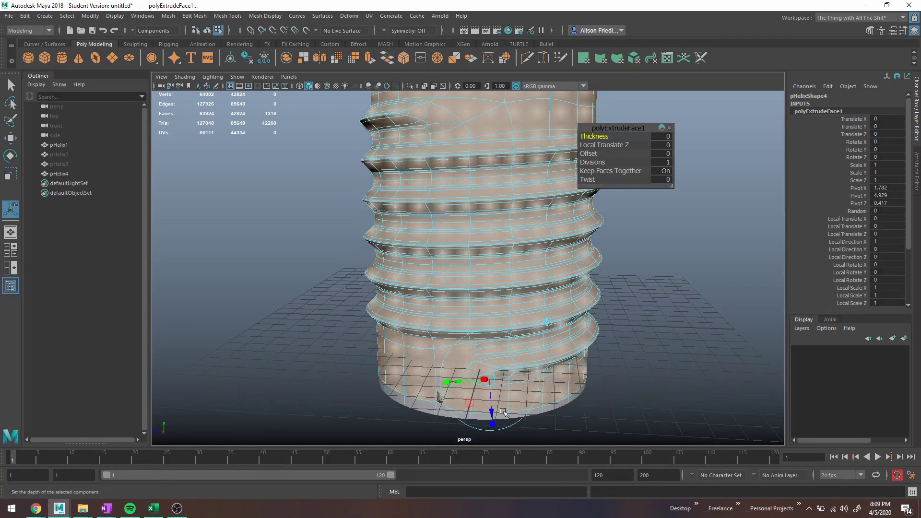
{"action": "left_click_drag", "start_coordinate": [492, 412], "coordinate": [493, 420]}
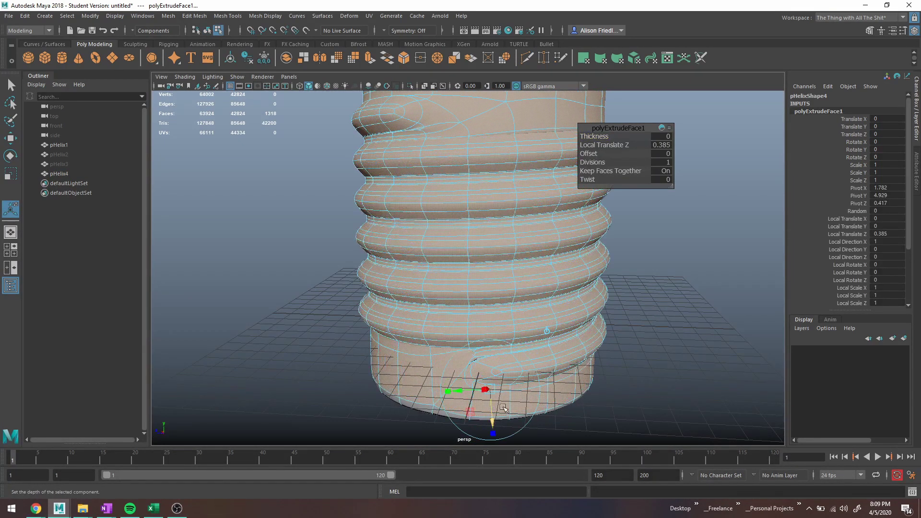
{"action": "left_click", "coordinate": [662, 146]}
{"action": "type", "text": ".1"}
{"action": "key", "text": "Return"}
{"action": "type", "text": "4"}
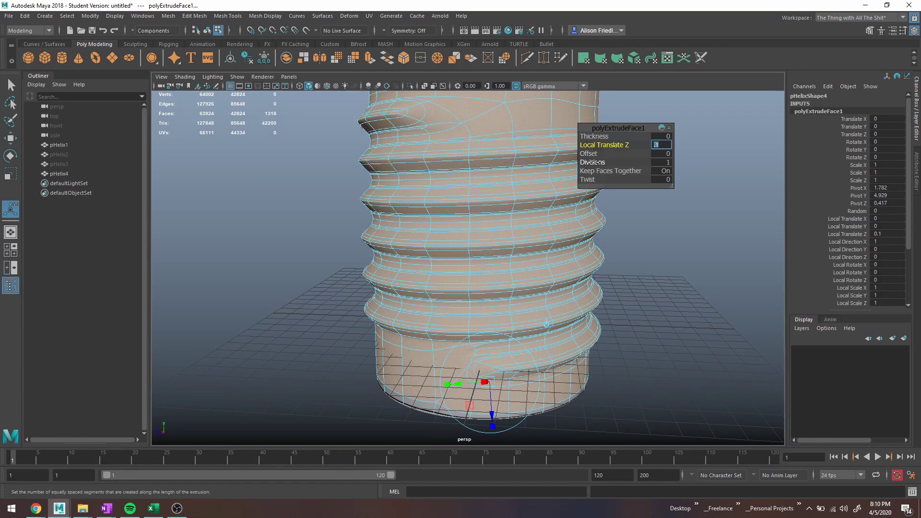
{"action": "right_click_drag", "start_coordinate": [565, 168], "coordinate": [570, 186]}
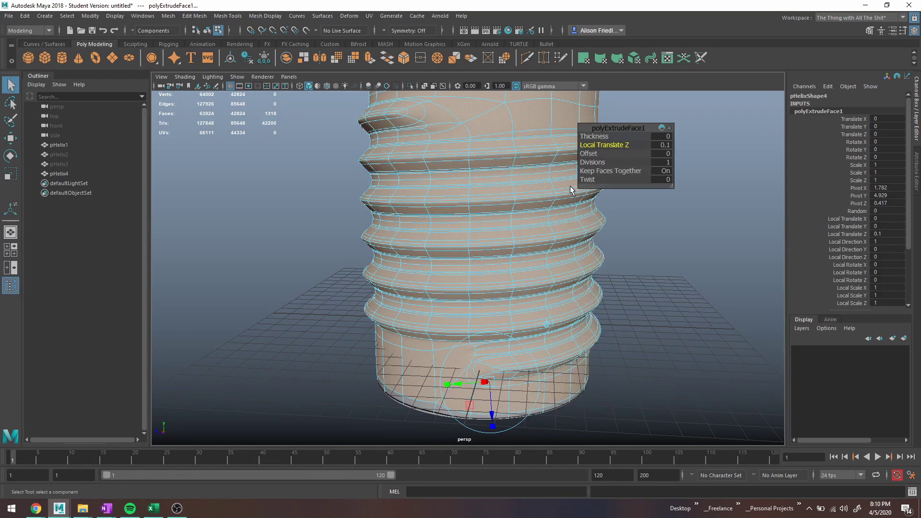
Delete the duplicate's inner and rim faces by inverting the face selection, keeping only the outward-extruded shell
{"action": "key", "text": "4"}
{"action": "left_click_drag", "start_coordinate": [568, 185], "coordinate": [567, 260], "text": "alt"}
{"action": "scroll", "coordinate": [476, 235], "scroll_direction": "up", "scroll_amount": 5}
{"action": "key", "text": "5"}
{"action": "scroll", "coordinate": [477, 237], "scroll_direction": "up", "scroll_amount": 3}
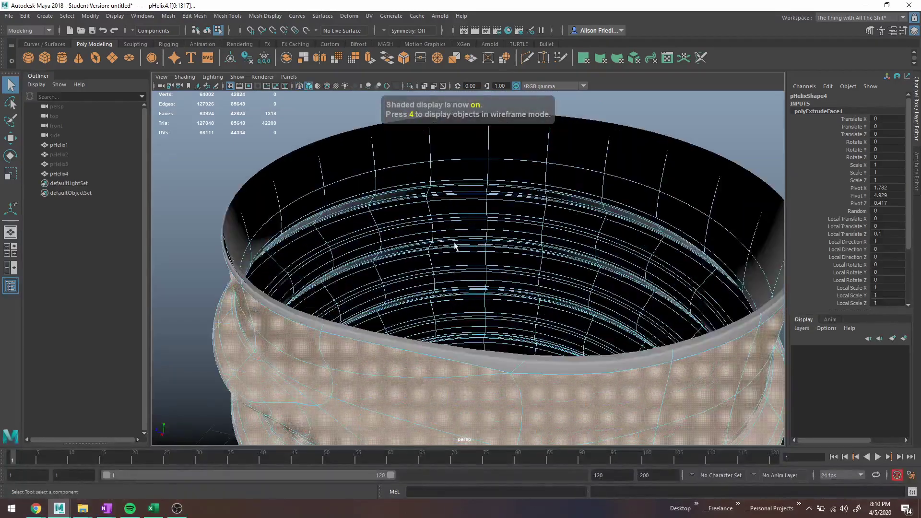
{"action": "mouse_move", "coordinate": [454, 244]}
{"action": "left_mouse_down", "text": "alt"}
{"action": "mouse_move", "coordinate": [390, 259]}
{"action": "mouse_move", "coordinate": [398, 239]}
{"action": "left_mouse_up", "text": "alt"}
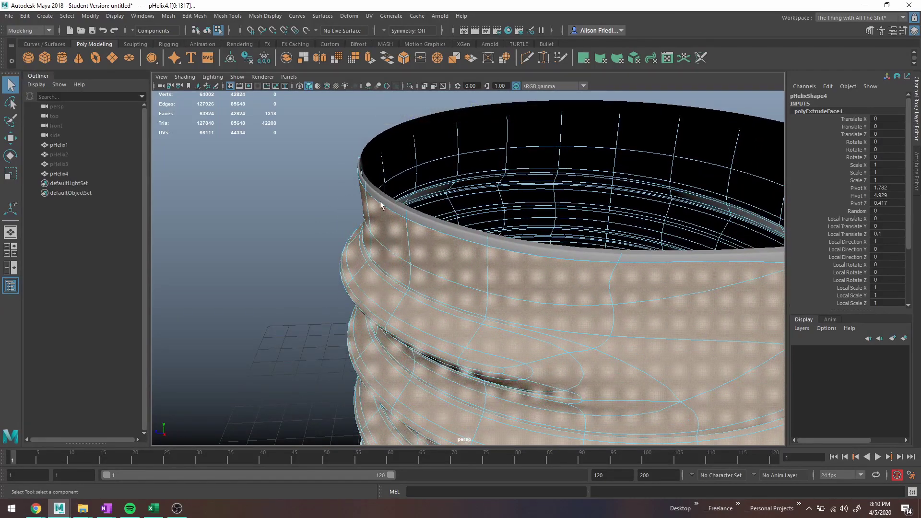
{"action": "scroll", "coordinate": [511, 297], "scroll_direction": "down", "scroll_amount": 2}
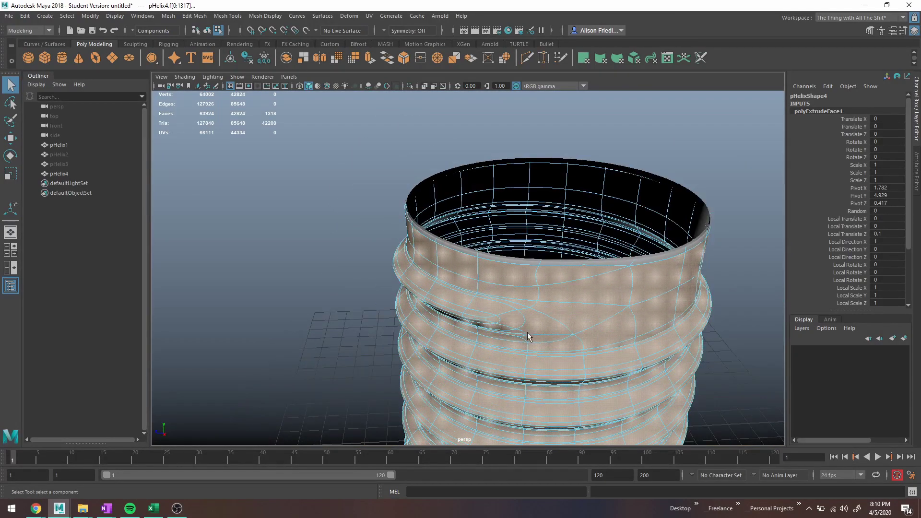
{"action": "middle_click_drag", "start_coordinate": [528, 334], "coordinate": [436, 230], "text": "alt"}
{"action": "scroll", "coordinate": [435, 230], "scroll_direction": "down", "scroll_amount": 1}
{"action": "scroll", "coordinate": [436, 234], "scroll_direction": "down", "scroll_amount": 1}
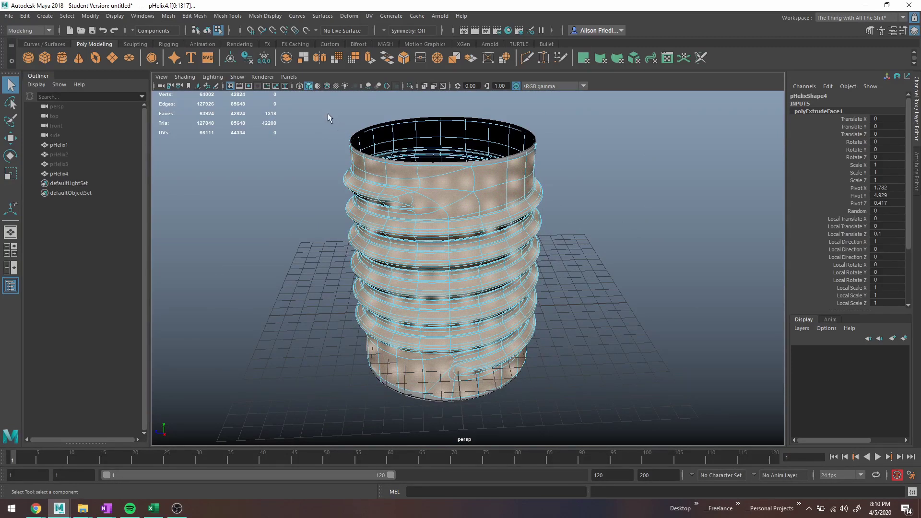
{"action": "left_click_drag", "start_coordinate": [316, 106], "coordinate": [678, 428], "text": "shift"}
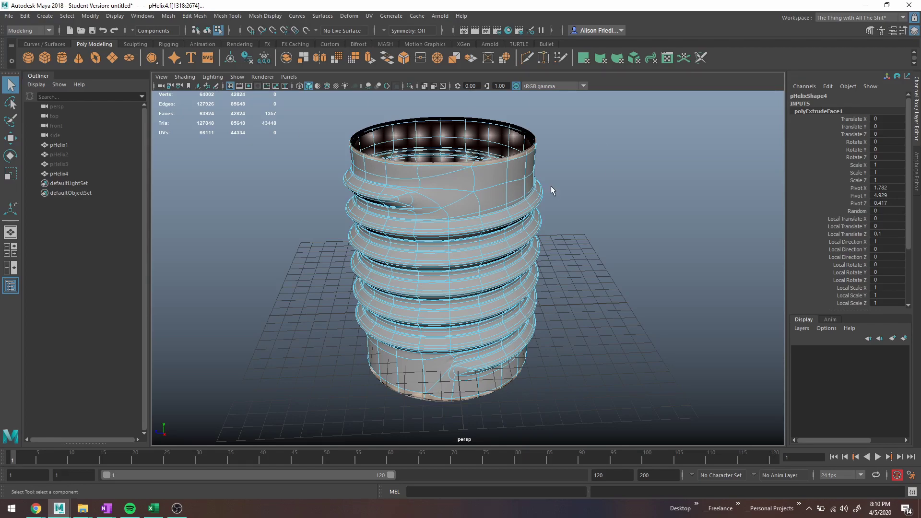
{"action": "key", "text": "Delete"}
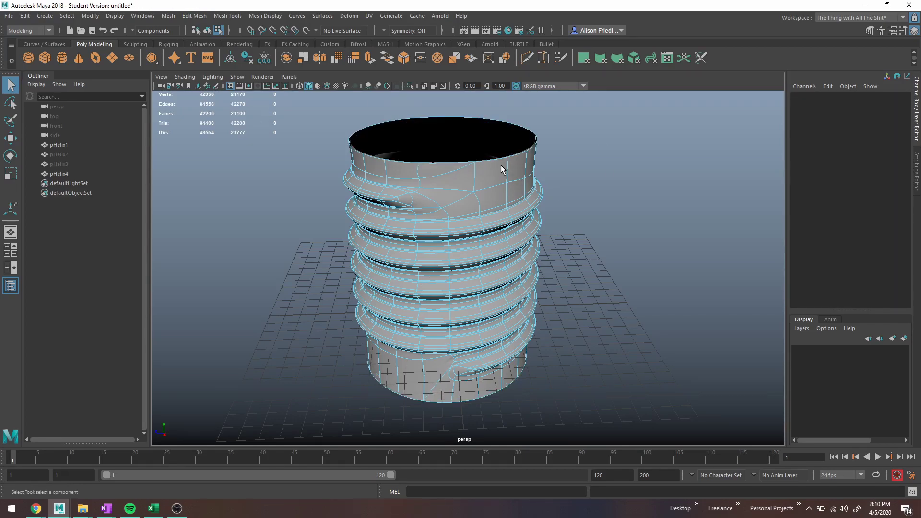
Examine the gap between the original threaded cylinder and the offset shell up close in wireframe
{"action": "key", "text": "4"}
{"action": "scroll", "coordinate": [506, 167], "scroll_direction": "up", "scroll_amount": 4}
{"action": "middle_click_drag", "start_coordinate": [507, 166], "coordinate": [512, 272], "text": "alt"}
{"action": "left_click_drag", "start_coordinate": [509, 307], "coordinate": [488, 277], "text": "alt"}
{"action": "middle_click_drag", "start_coordinate": [465, 303], "coordinate": [491, 325], "text": "alt"}
{"action": "scroll", "coordinate": [491, 325], "scroll_direction": "up", "scroll_amount": 5}
{"action": "middle_click_drag", "start_coordinate": [389, 260], "coordinate": [388, 307], "text": "alt"}
{"action": "left_click_drag", "start_coordinate": [387, 307], "coordinate": [382, 269], "text": "alt"}
{"action": "middle_click_drag", "start_coordinate": [382, 269], "coordinate": [428, 263], "text": "alt"}
{"action": "scroll", "coordinate": [428, 263], "scroll_direction": "up", "scroll_amount": 3}
{"action": "right_click_drag", "start_coordinate": [304, 148], "coordinate": [309, 140]}
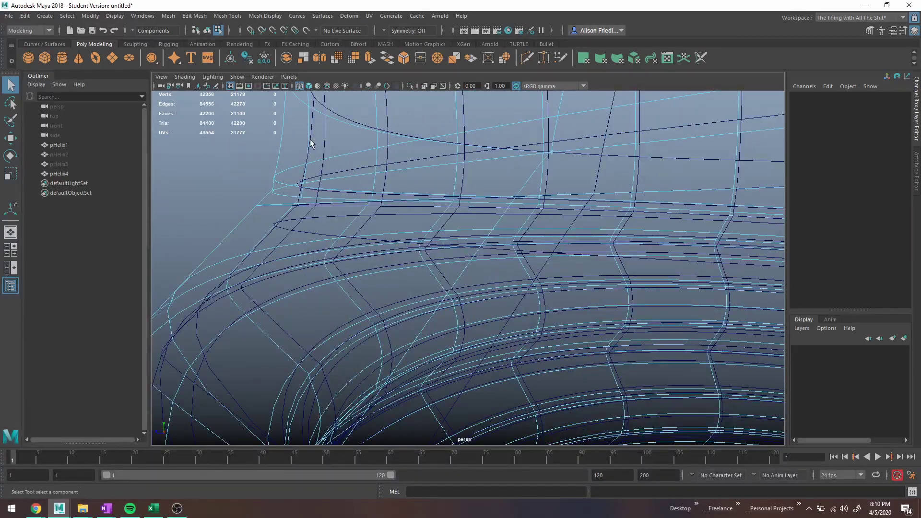
{"action": "middle_click_drag", "start_coordinate": [312, 139], "coordinate": [393, 207], "text": "alt"}
Compare the thread profiles of the original cylinder and the offset shell in the front view in wireframe
{"action": "key", "text": "space"}
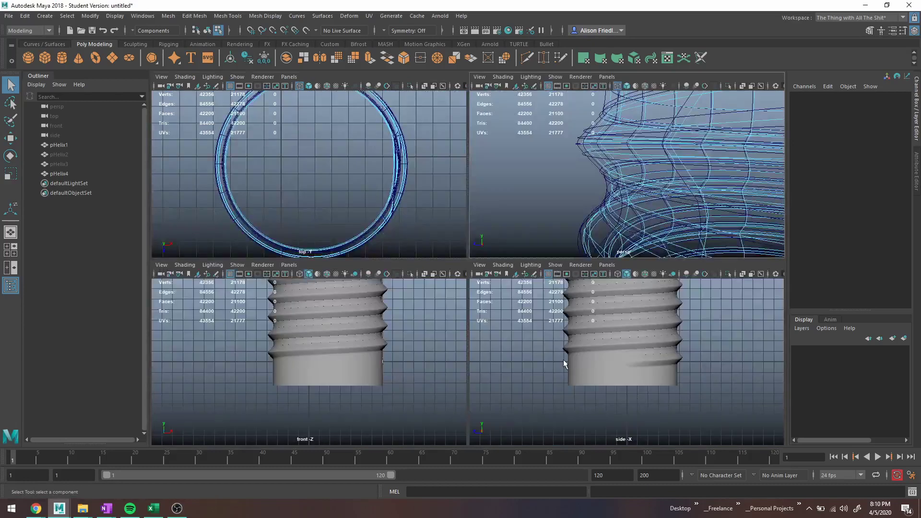
{"action": "key", "text": "space"}
{"action": "key", "text": "4"}
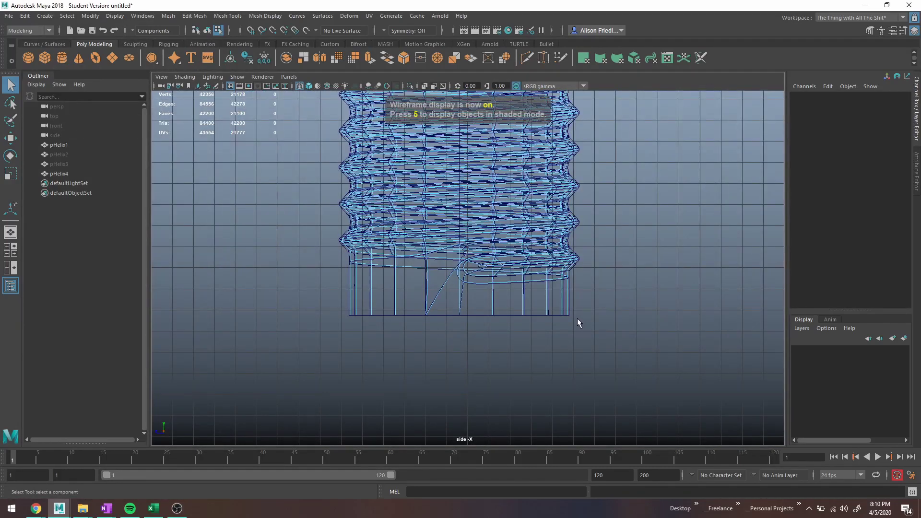
{"action": "key", "text": "space"}
{"action": "key", "text": "4"}
{"action": "key", "text": "space"}
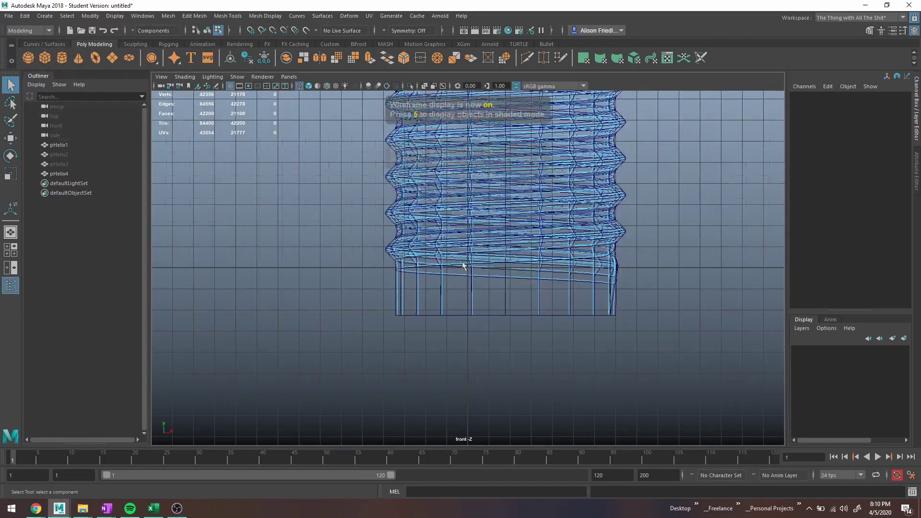
{"action": "scroll", "coordinate": [463, 265], "scroll_direction": "up", "scroll_amount": 2}
{"action": "scroll", "coordinate": [414, 256], "scroll_direction": "up", "scroll_amount": 8}
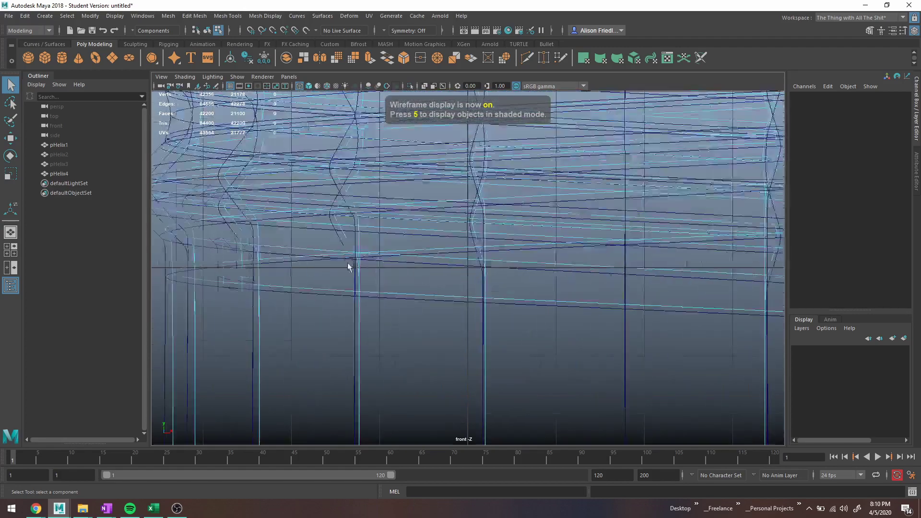
{"action": "scroll", "coordinate": [384, 244], "scroll_direction": "up", "scroll_amount": 4}
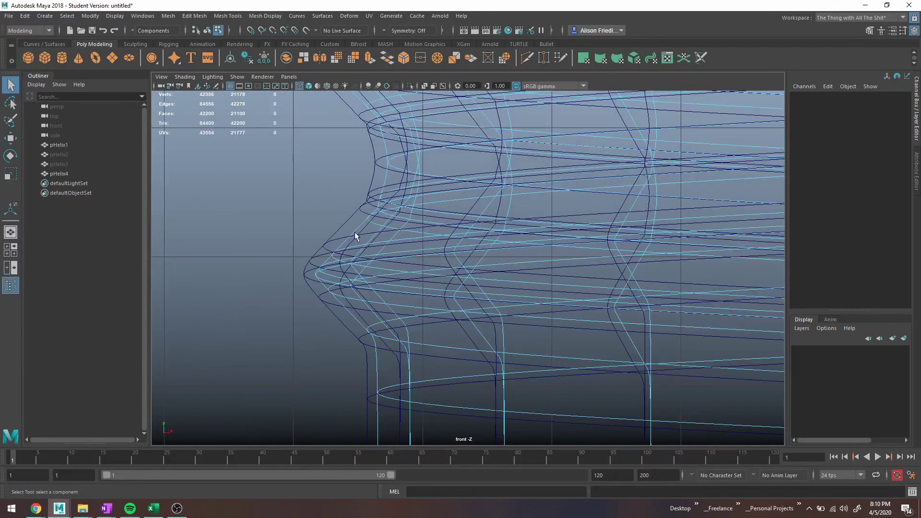
{"action": "right_click", "coordinate": [355, 232]}
{"action": "right_click_drag", "start_coordinate": [359, 226], "coordinate": [380, 212]}
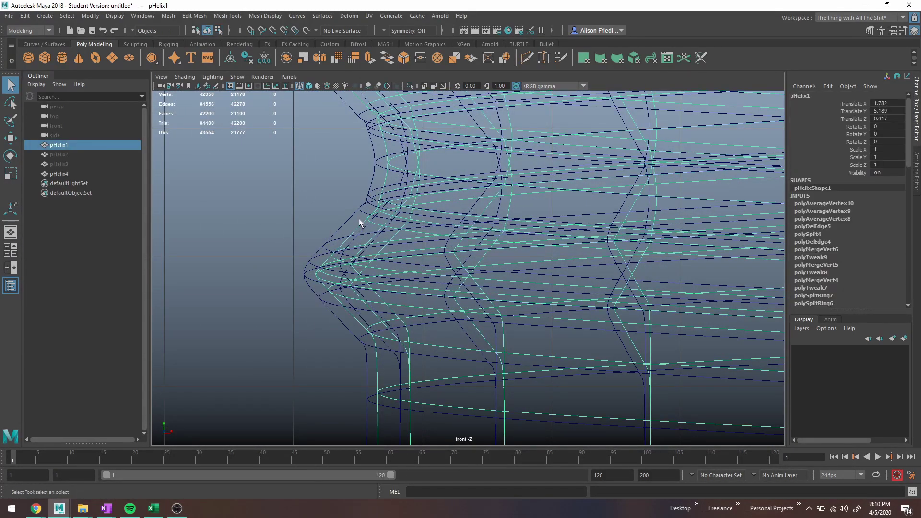
{"action": "left_click_drag", "start_coordinate": [359, 218], "coordinate": [370, 225]}
{"action": "left_click", "coordinate": [353, 232]}
{"action": "scroll", "coordinate": [366, 141], "scroll_direction": "down", "scroll_amount": 10}
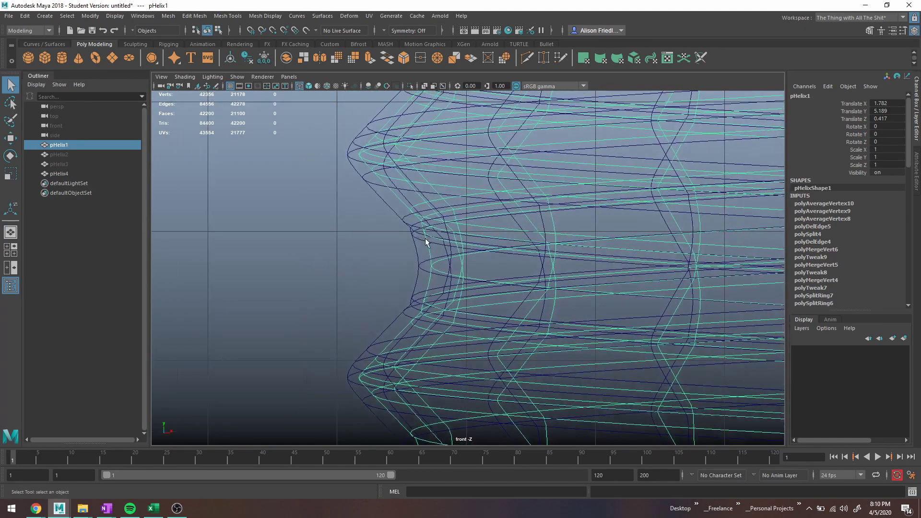
{"action": "scroll", "coordinate": [483, 259], "scroll_direction": "up", "scroll_amount": 4}
{"action": "scroll", "coordinate": [488, 238], "scroll_direction": "down", "scroll_amount": 5}
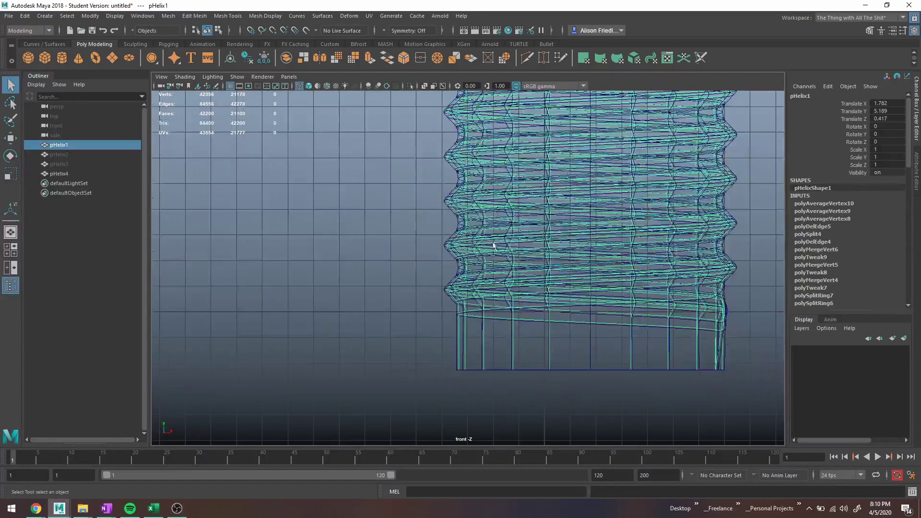
{"action": "middle_click_drag", "start_coordinate": [500, 229], "coordinate": [451, 270], "text": "alt"}
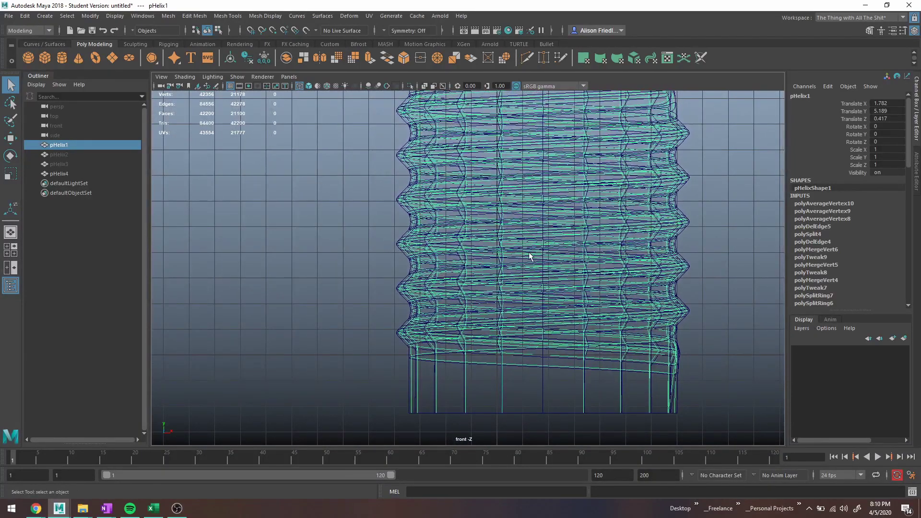
Return to the shaded perspective view and delete the offset duplicate shell
{"action": "key", "text": "space"}
{"action": "key", "text": "space"}
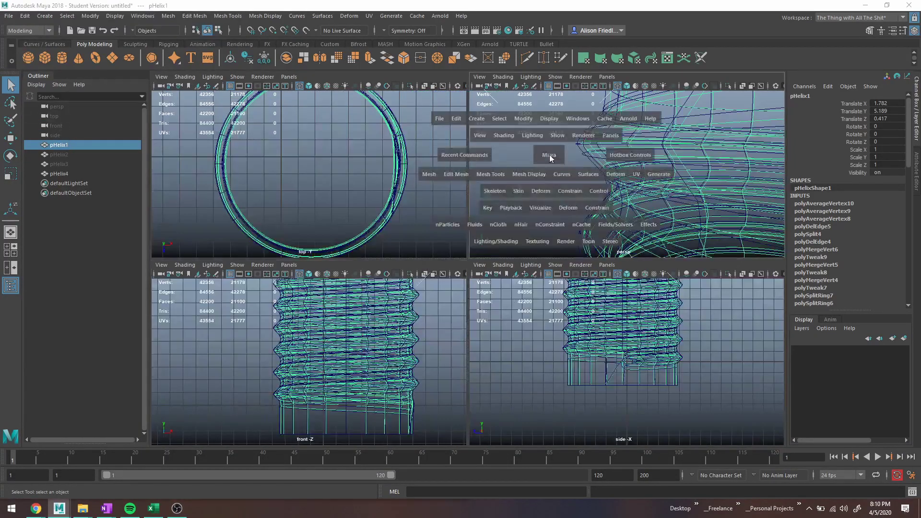
{"action": "scroll", "coordinate": [548, 189], "scroll_direction": "down", "scroll_amount": 8}
{"action": "key", "text": "5"}
{"action": "scroll", "coordinate": [513, 232], "scroll_direction": "up", "scroll_amount": 4}
{"action": "left_click_drag", "start_coordinate": [501, 228], "coordinate": [499, 232], "text": "alt"}
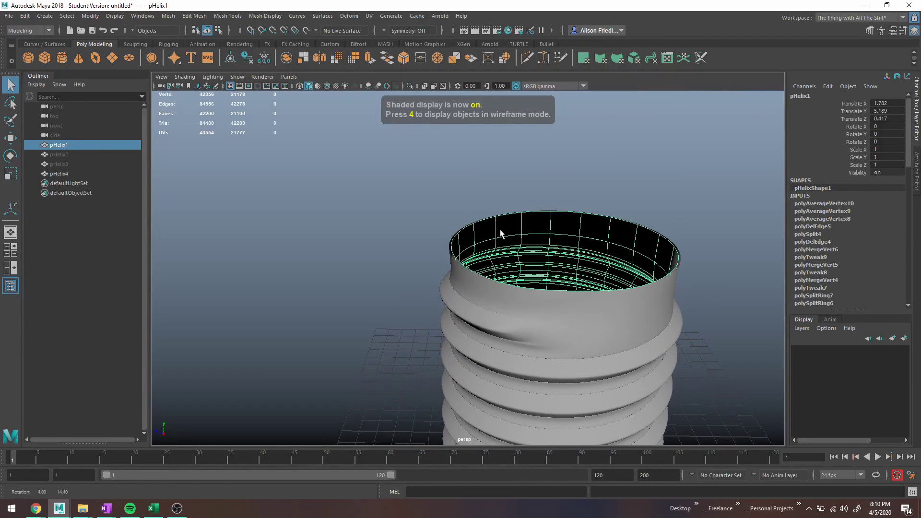
{"action": "left_click", "coordinate": [469, 274]}
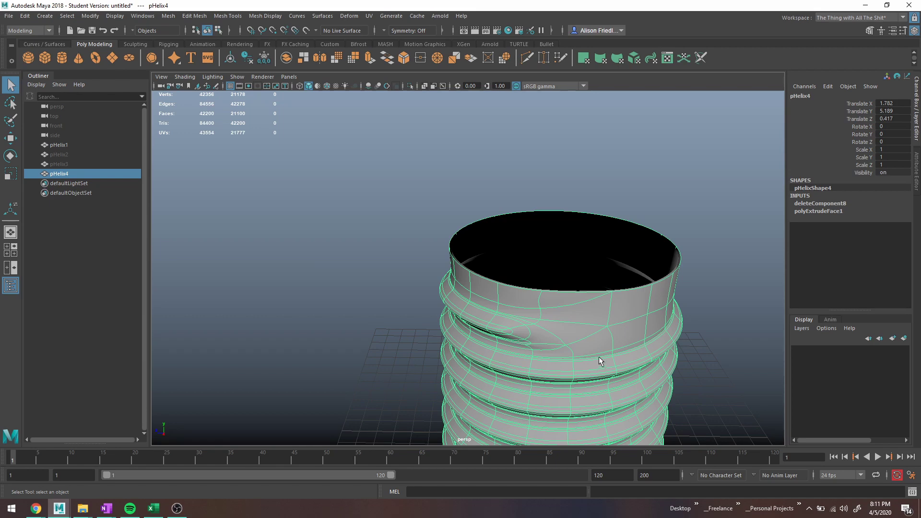
{"action": "middle_click_drag", "start_coordinate": [601, 362], "coordinate": [537, 203], "text": "alt"}
{"action": "left_click_drag", "start_coordinate": [527, 312], "coordinate": [515, 279], "text": "alt"}
{"action": "mouse_move", "coordinate": [515, 276]}
{"action": "middle_mouse_down", "text": "alt"}
{"action": "mouse_move", "coordinate": [528, 374]}
{"action": "mouse_move", "coordinate": [517, 287]}
{"action": "middle_mouse_up", "text": "alt"}
{"action": "left_click_drag", "start_coordinate": [452, 285], "coordinate": [481, 274], "text": "alt"}
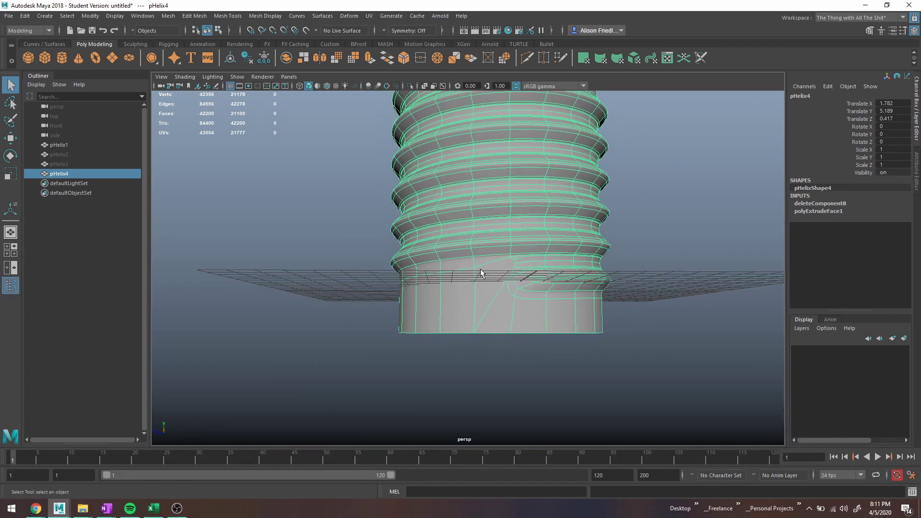
{"action": "left_click_drag", "start_coordinate": [520, 248], "coordinate": [518, 237], "text": "alt"}
{"action": "middle_click_drag", "start_coordinate": [518, 236], "coordinate": [503, 335], "text": "alt"}
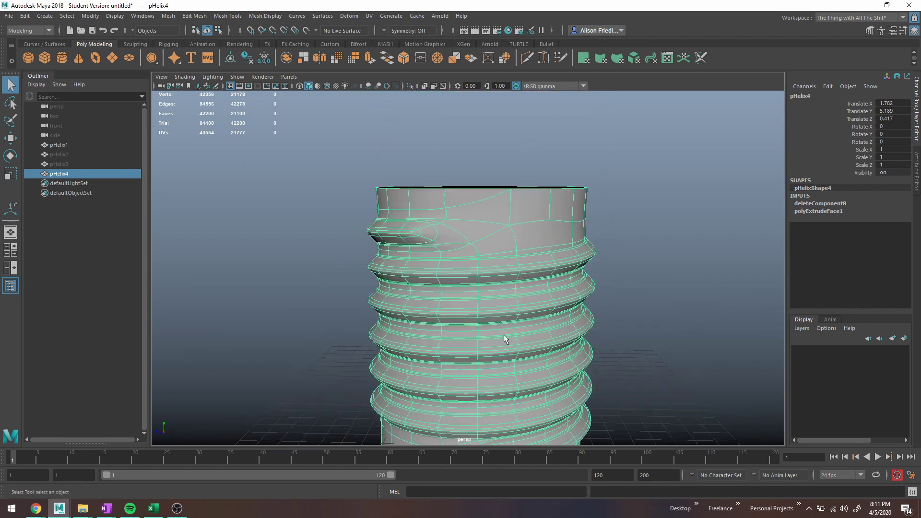
{"action": "key", "text": "Delete"}
Duplicate the original threaded cylinder and move the copy beside it to Translate Z 12.901
{"action": "left_click", "coordinate": [507, 248]}
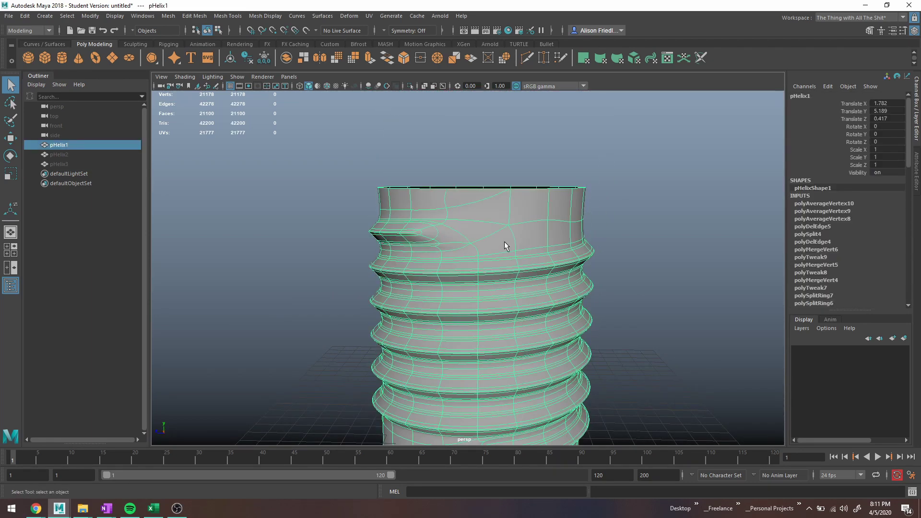
{"action": "key", "text": "ctrl+d"}
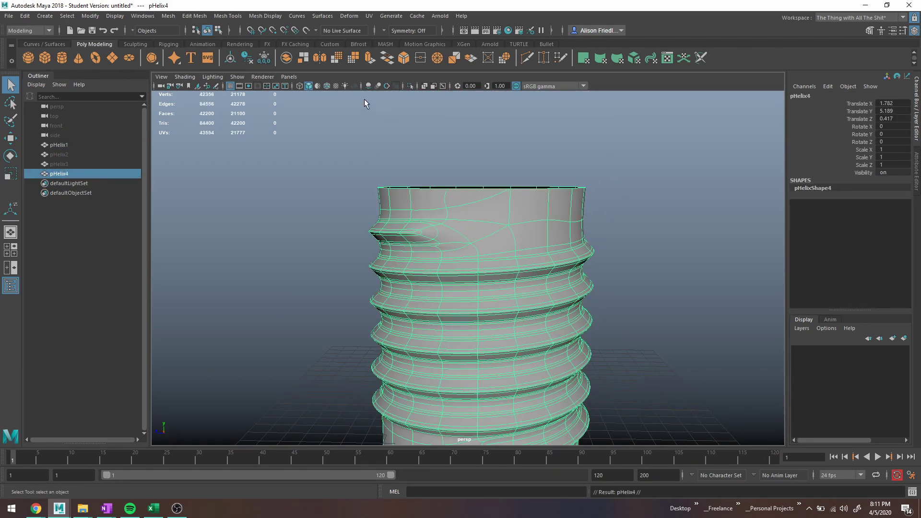
{"action": "key", "text": "w"}
{"action": "left_click_drag", "start_coordinate": [443, 322], "coordinate": [222, 332]}
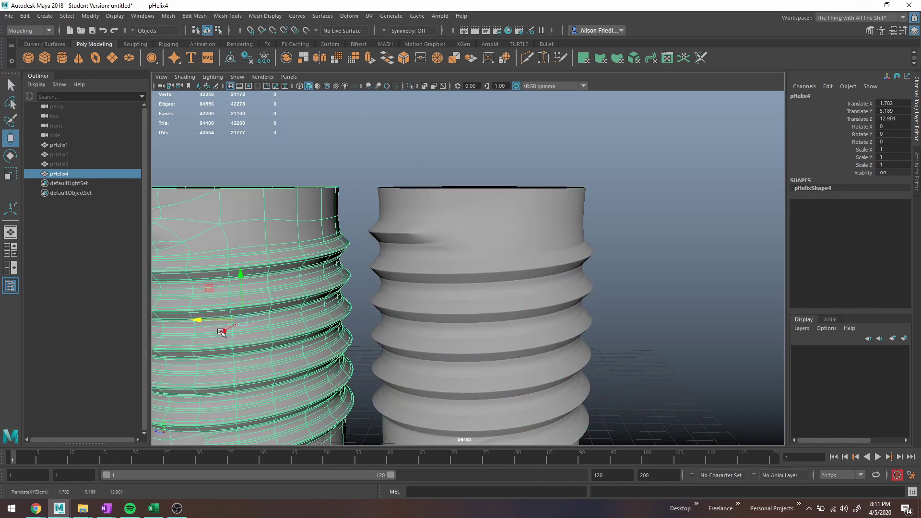
{"action": "middle_click_drag", "start_coordinate": [307, 315], "coordinate": [469, 278], "text": "alt"}
Extrude all faces of the moved duplicate outward with Local Translate Z at 0.806
{"action": "key", "text": "ctrl+e"}
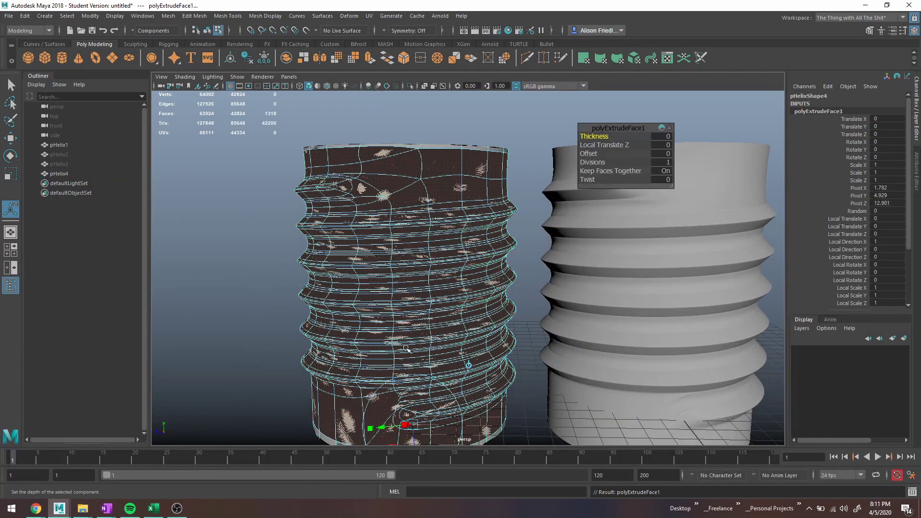
{"action": "middle_click_drag", "start_coordinate": [415, 349], "coordinate": [422, 274], "text": "alt"}
{"action": "left_click_drag", "start_coordinate": [422, 274], "coordinate": [469, 290], "text": "alt"}
{"action": "left_click_drag", "start_coordinate": [479, 402], "coordinate": [488, 414]}
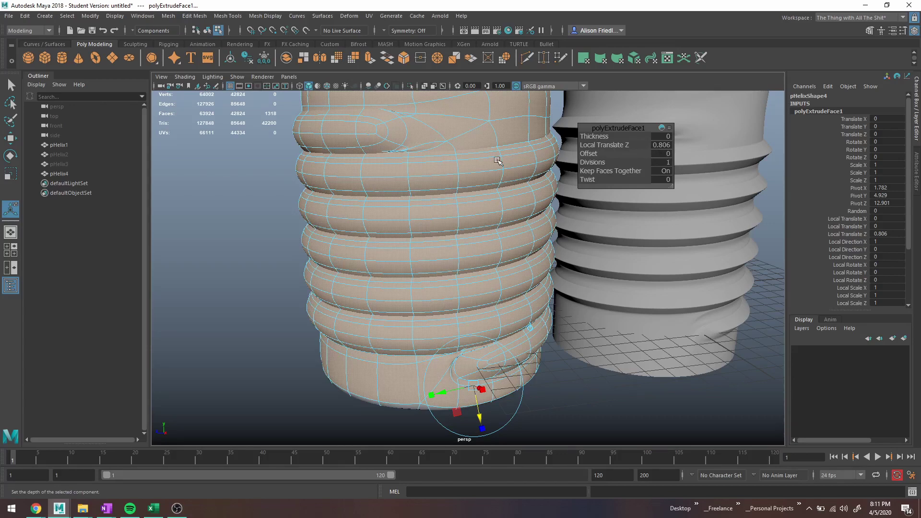
{"action": "middle_click_drag", "start_coordinate": [488, 171], "coordinate": [434, 151], "text": "alt"}
{"action": "scroll", "coordinate": [430, 170], "scroll_direction": "down", "scroll_amount": 2}
{"action": "left_click_drag", "start_coordinate": [430, 173], "coordinate": [461, 193], "text": "alt"}
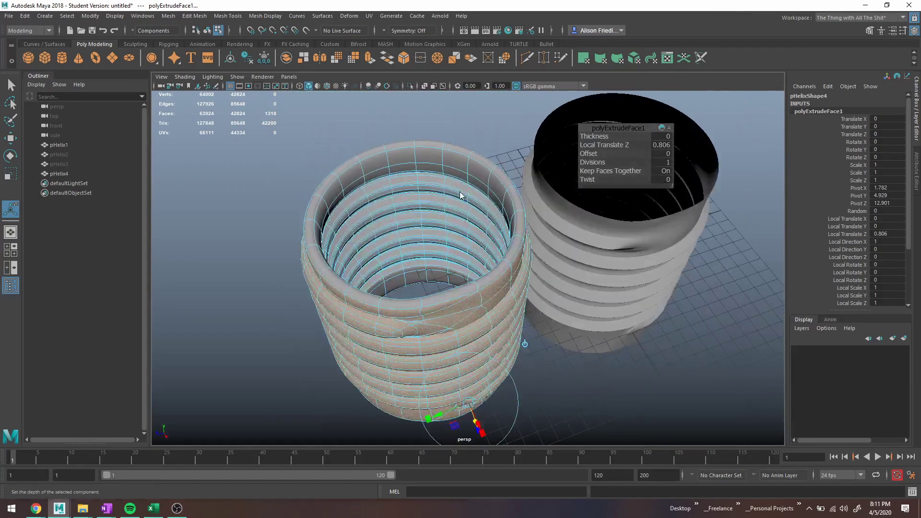
Delete the ring of faces forming the upper rim of the extruded duplicate
{"action": "right_click_drag", "start_coordinate": [461, 195], "coordinate": [499, 171]}
{"action": "left_click", "coordinate": [496, 153]}
{"action": "scroll", "coordinate": [488, 191], "scroll_direction": "up", "scroll_amount": 4}
{"action": "left_click_drag", "start_coordinate": [488, 192], "coordinate": [576, 233], "text": "alt"}
{"action": "left_click", "coordinate": [499, 216]}
{"action": "scroll", "coordinate": [500, 211], "scroll_direction": "up", "scroll_amount": 4}
{"action": "key", "text": "4"}
{"action": "right_click_drag", "start_coordinate": [657, 153], "coordinate": [664, 178]}
{"action": "left_click", "coordinate": [674, 171]}
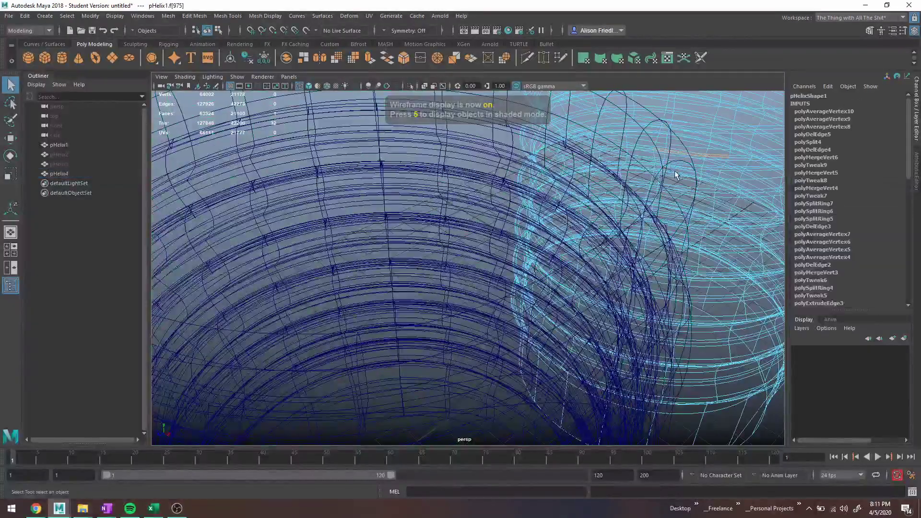
{"action": "key", "text": "5"}
{"action": "right_click_drag", "start_coordinate": [555, 136], "coordinate": [557, 161]}
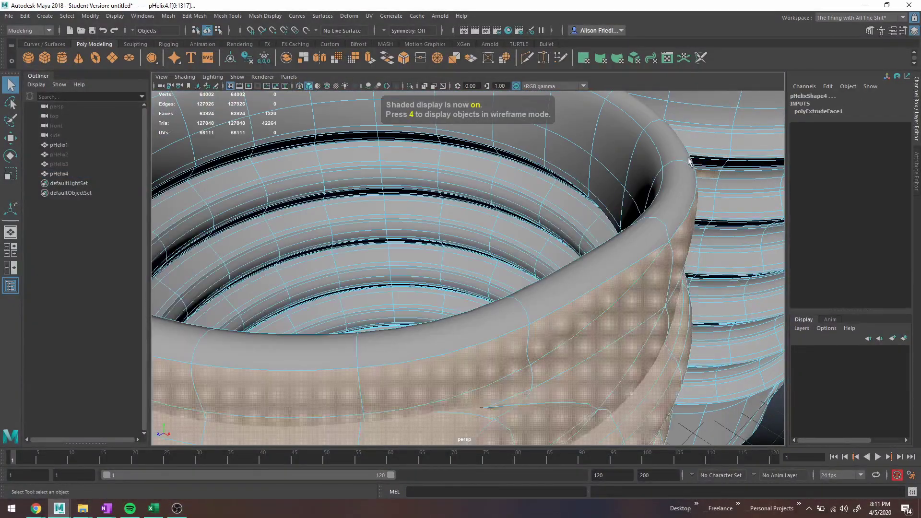
{"action": "key", "text": "Delete"}
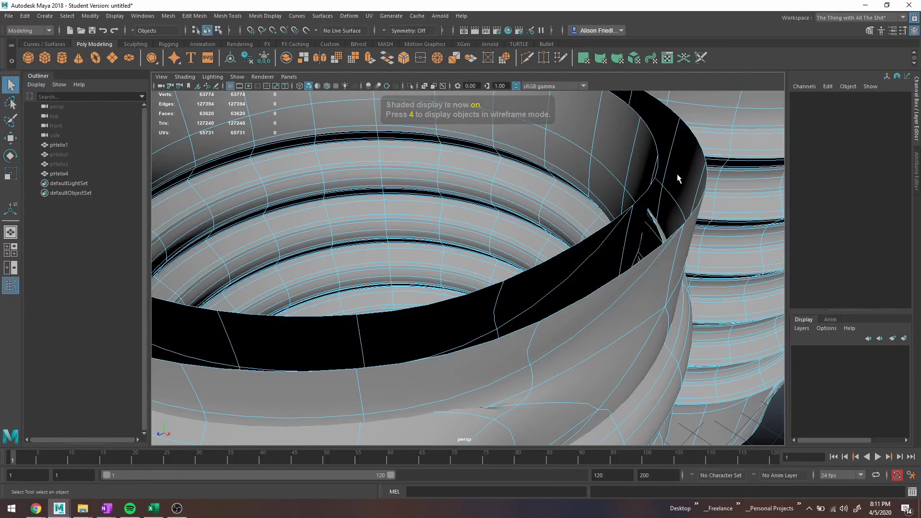
Delete the ring of faces forming the lower rim of the extruded duplicate
{"action": "key", "text": "f"}
{"action": "left_click_drag", "start_coordinate": [540, 346], "coordinate": [489, 254], "text": "alt"}
{"action": "left_click", "coordinate": [452, 214]}
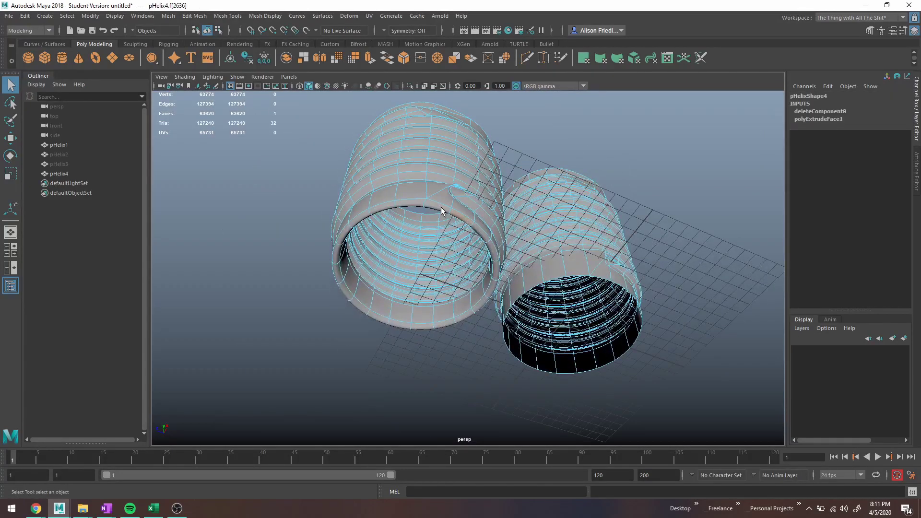
{"action": "double_click", "coordinate": [441, 206], "text": "shift"}
{"action": "key", "text": "Delete"}
Delete the duplicate's whole inner wall, keeping only its extruded outer shell
{"action": "left_click", "coordinate": [438, 233]}
{"action": "double_click", "coordinate": [438, 232]}
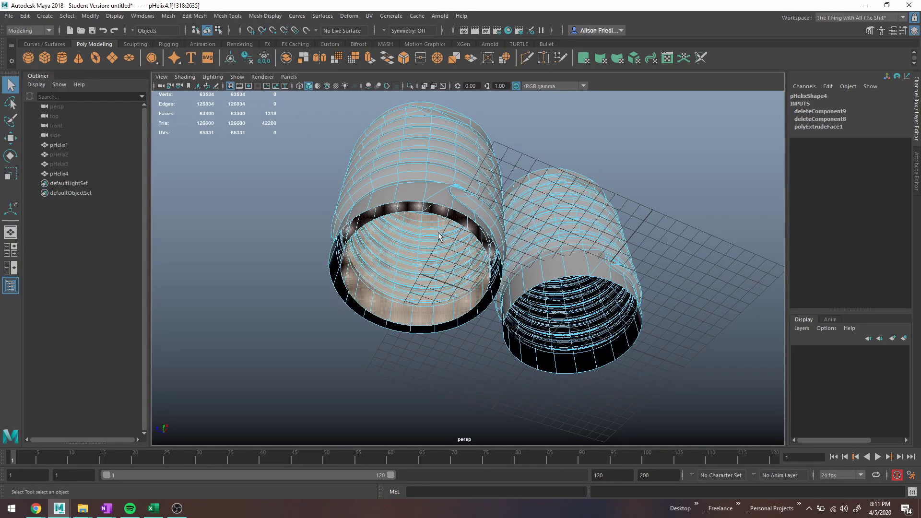
{"action": "key", "text": "Delete"}
Delete the spiral edge loop along the crest of the pinched thread groove inside the enlarged outer shell
{"action": "scroll", "coordinate": [438, 233], "scroll_direction": "up", "scroll_amount": 5}
{"action": "middle_click_drag", "start_coordinate": [438, 233], "coordinate": [551, 219], "text": "alt"}
{"action": "scroll", "coordinate": [552, 223], "scroll_direction": "up", "scroll_amount": 5}
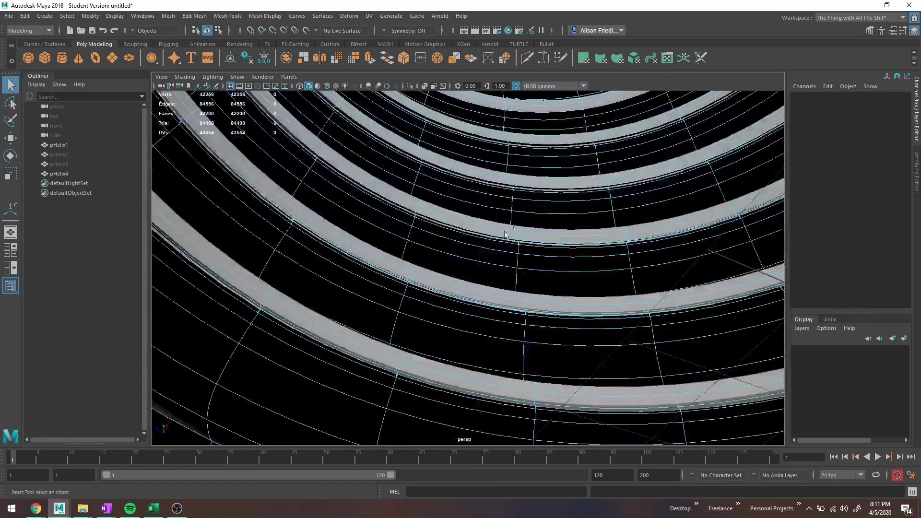
{"action": "left_click_drag", "start_coordinate": [531, 214], "coordinate": [474, 244], "text": "alt"}
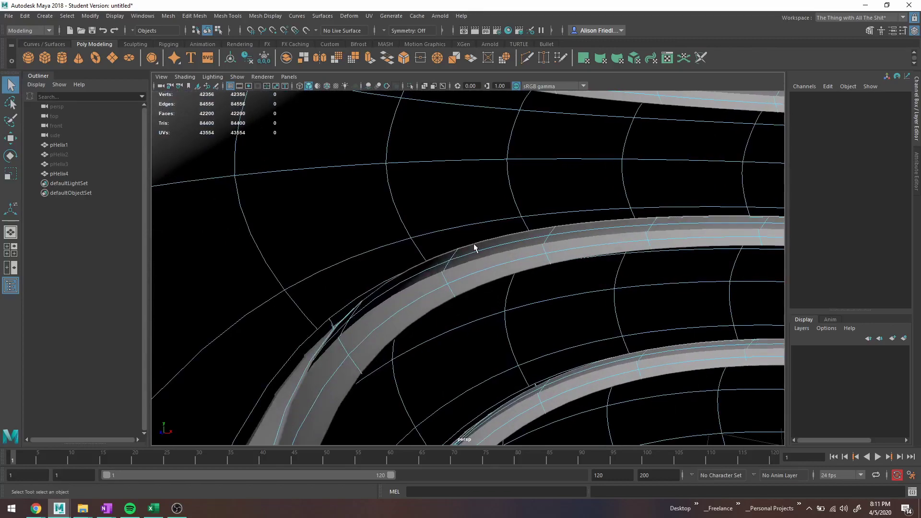
{"action": "right_click_drag", "start_coordinate": [474, 243], "coordinate": [474, 220]}
{"action": "double_click", "coordinate": [479, 243]}
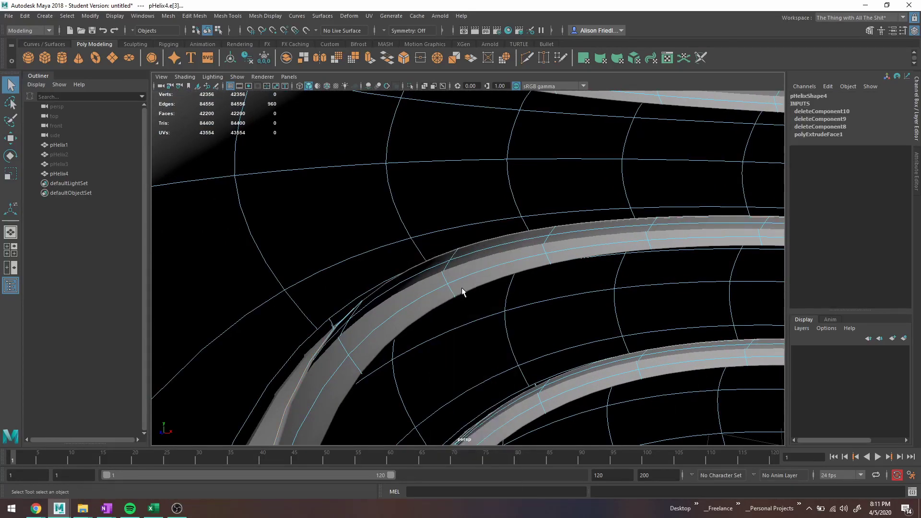
{"action": "left_click_drag", "start_coordinate": [461, 287], "coordinate": [443, 272], "text": "alt"}
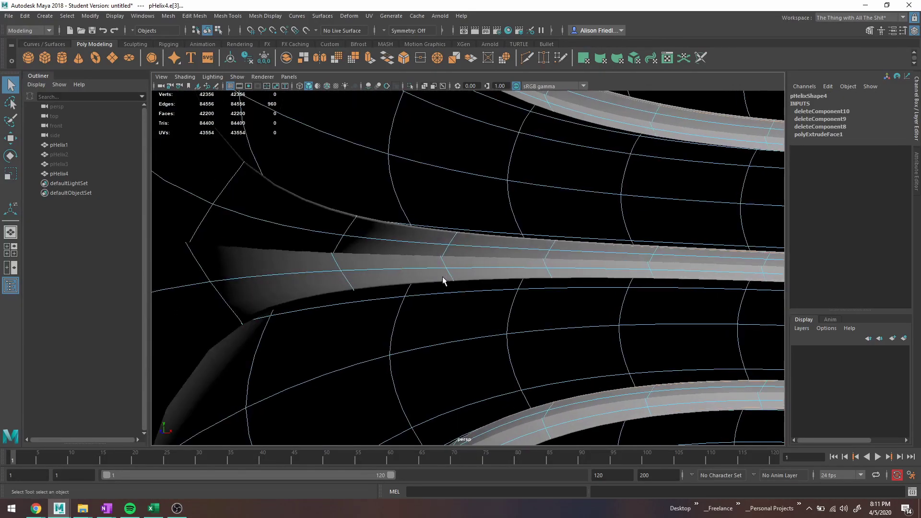
{"action": "key", "text": "Delete"}
Delete three more crowded spiral edge loops, one after another, from the same groove inside the shell
{"action": "key", "text": "w"}
{"action": "double_click", "coordinate": [417, 236]}
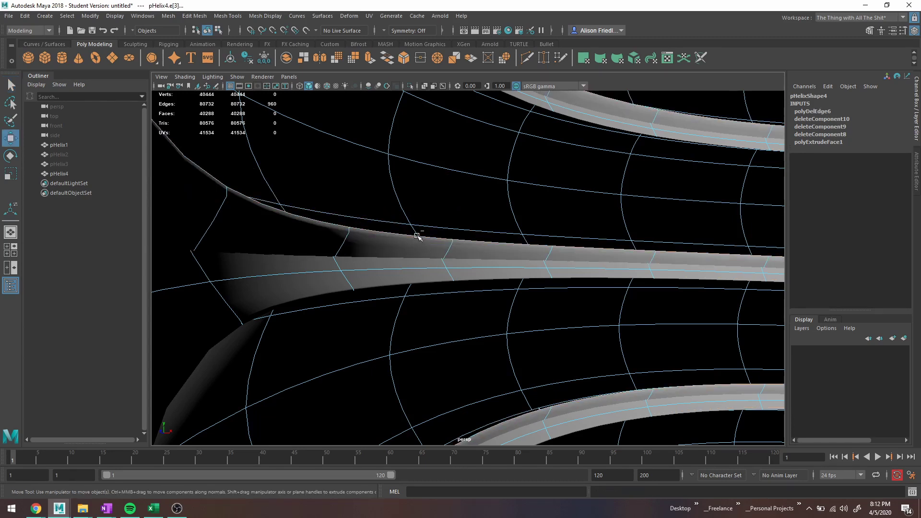
{"action": "key", "text": "Delete"}
{"action": "left_click", "coordinate": [387, 238]}
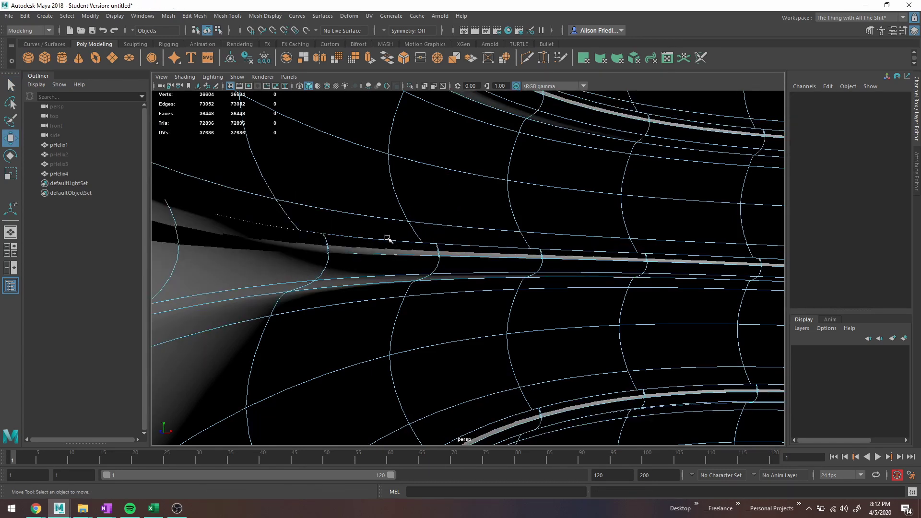
{"action": "double_click", "coordinate": [387, 239]}
{"action": "key", "text": "ctrl+Delete"}
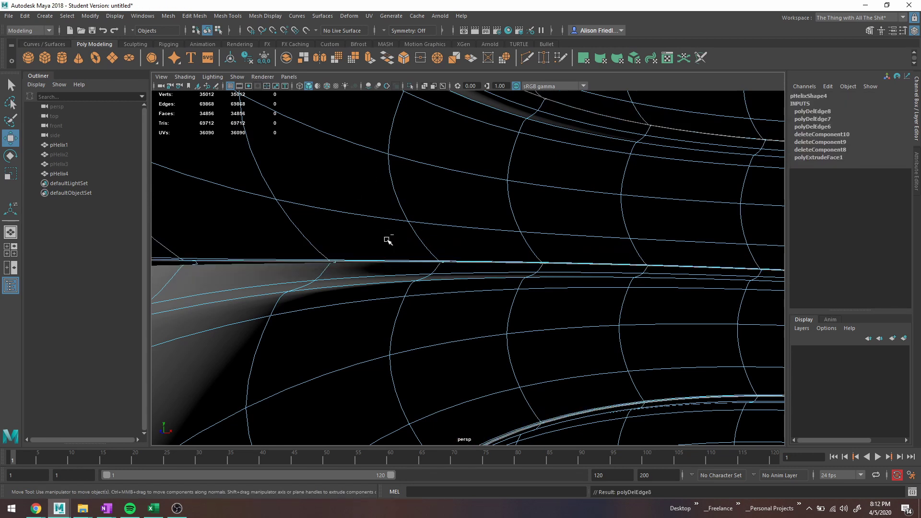
{"action": "left_click", "coordinate": [372, 259]}
{"action": "double_click", "coordinate": [373, 261]}
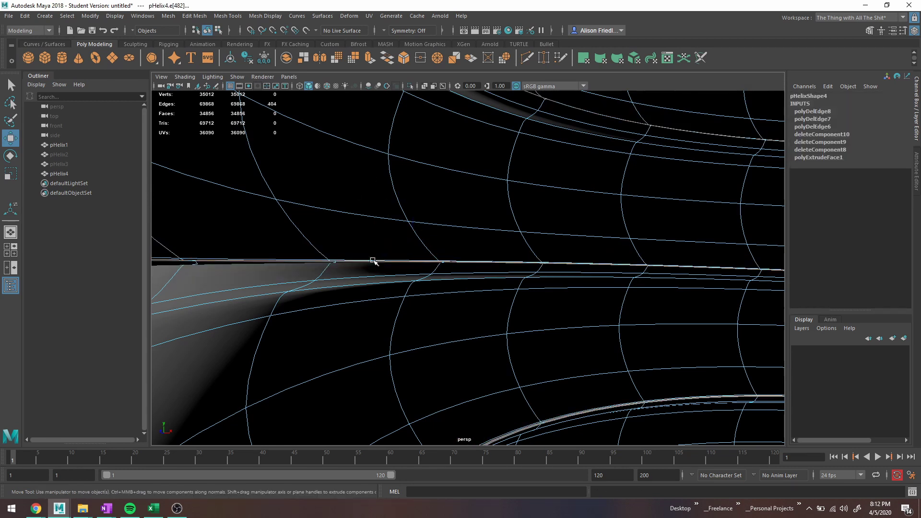
{"action": "key", "text": "ctrl+Delete"}
Check the shell's thread from outside and delete the remaining extra spiral edge loops running in its narrow groove
{"action": "scroll", "coordinate": [417, 279], "scroll_direction": "down", "scroll_amount": 5}
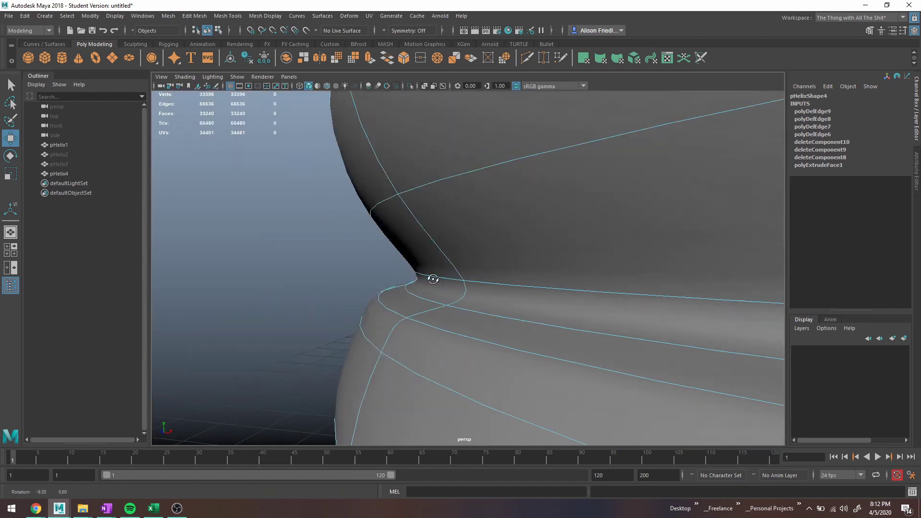
{"action": "left_click_drag", "start_coordinate": [431, 278], "coordinate": [475, 282], "text": "alt"}
{"action": "scroll", "coordinate": [478, 283], "scroll_direction": "down", "scroll_amount": 4}
{"action": "middle_click_drag", "start_coordinate": [555, 272], "coordinate": [345, 311], "text": "alt"}
{"action": "scroll", "coordinate": [356, 311], "scroll_direction": "down", "scroll_amount": 1}
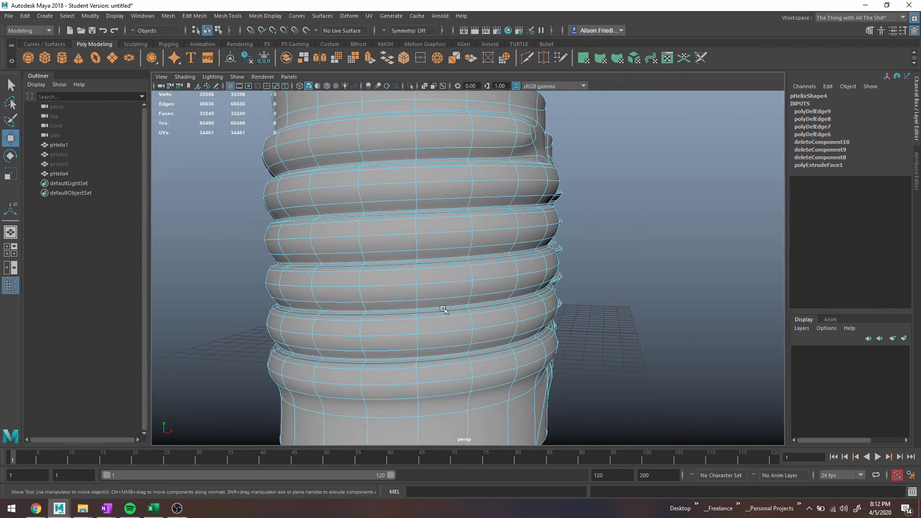
{"action": "left_click_drag", "start_coordinate": [473, 287], "coordinate": [386, 295], "text": "alt"}
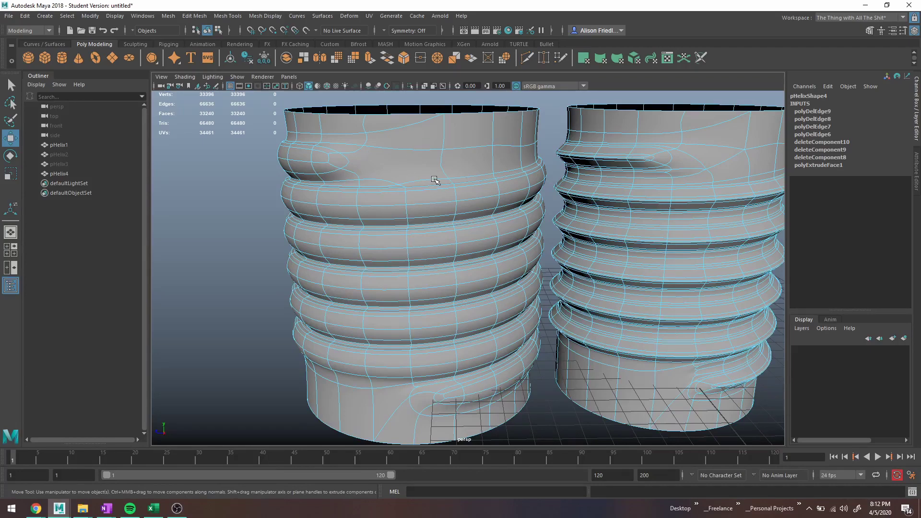
{"action": "scroll", "coordinate": [396, 164], "scroll_direction": "up", "scroll_amount": 3}
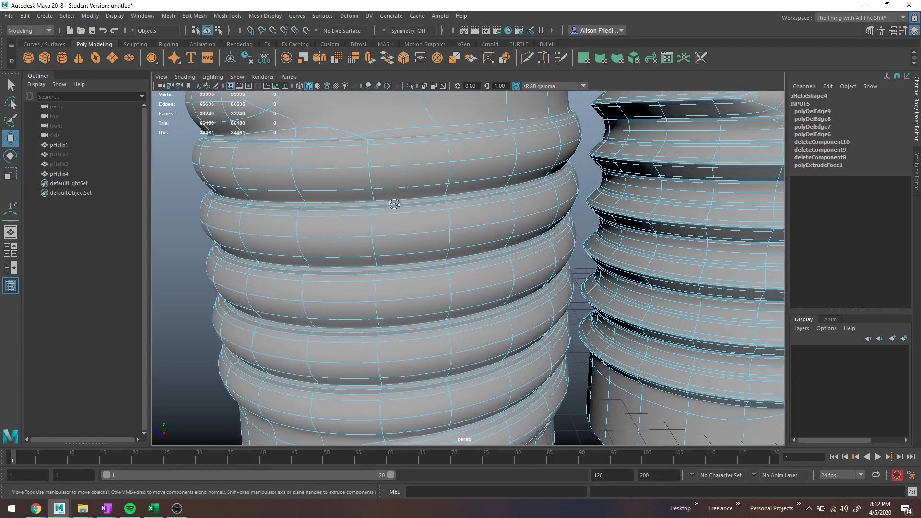
{"action": "left_click_drag", "start_coordinate": [393, 204], "coordinate": [413, 196], "text": "alt"}
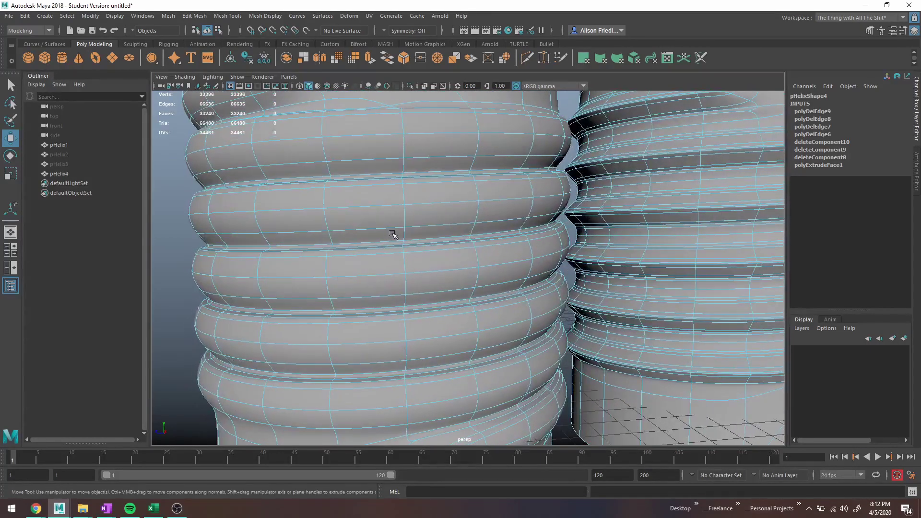
{"action": "scroll", "coordinate": [394, 234], "scroll_direction": "up", "scroll_amount": 5}
{"action": "left_click_drag", "start_coordinate": [379, 227], "coordinate": [535, 212], "text": "alt"}
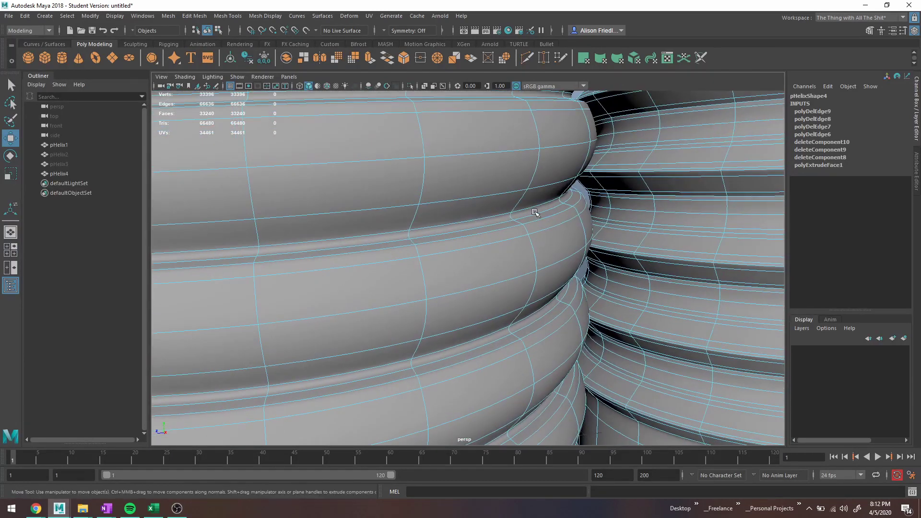
{"action": "left_click", "coordinate": [535, 213]}
{"action": "double_click", "coordinate": [537, 214]}
{"action": "key", "text": "ctrl+Delete"}
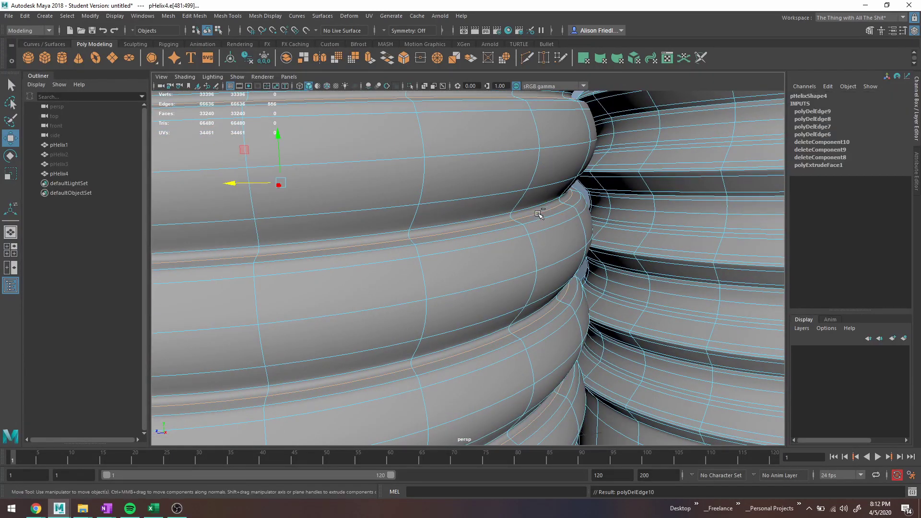
Return the enlarged shell and the original threaded cylinder to object mode, leaving the original cylinder selected
{"action": "scroll", "coordinate": [576, 186], "scroll_direction": "down", "scroll_amount": 5}
{"action": "left_click_drag", "start_coordinate": [586, 214], "coordinate": [543, 223], "text": "alt"}
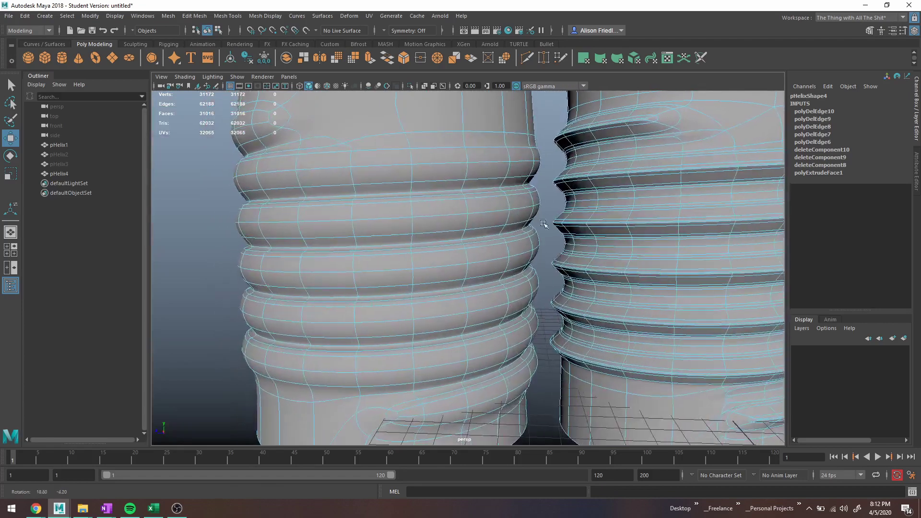
{"action": "left_click", "coordinate": [544, 174]}
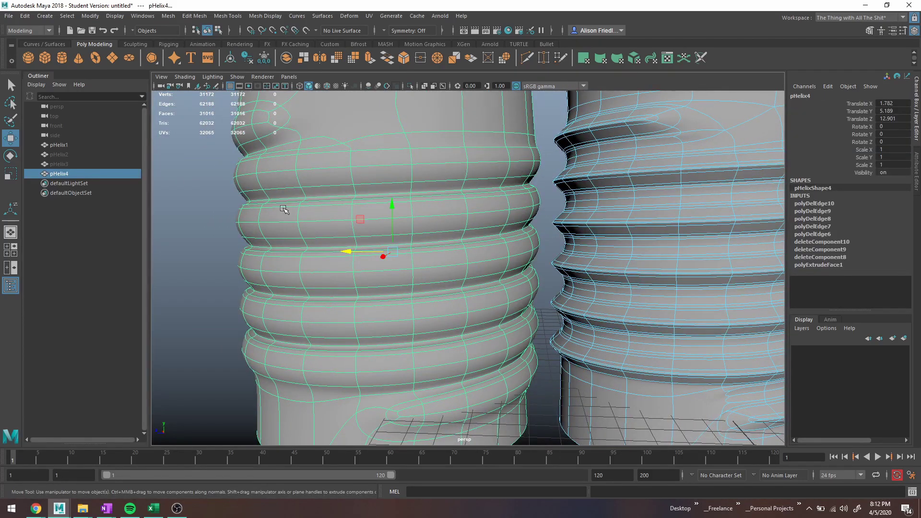
{"action": "scroll", "coordinate": [329, 197], "scroll_direction": "down", "scroll_amount": 5}
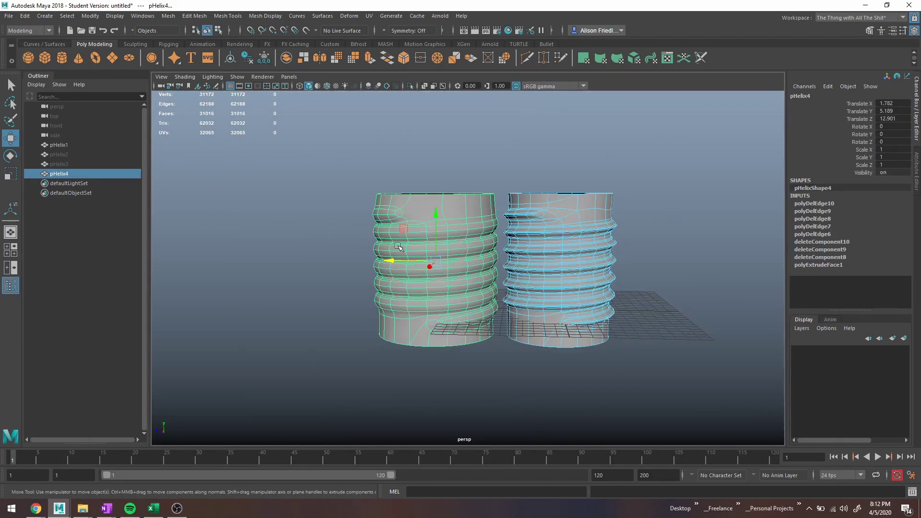
{"action": "middle_click_drag", "start_coordinate": [438, 267], "coordinate": [334, 235], "text": "alt"}
{"action": "left_click_drag", "start_coordinate": [334, 231], "coordinate": [360, 246], "text": "alt"}
{"action": "scroll", "coordinate": [417, 197], "scroll_direction": "up", "scroll_amount": 5}
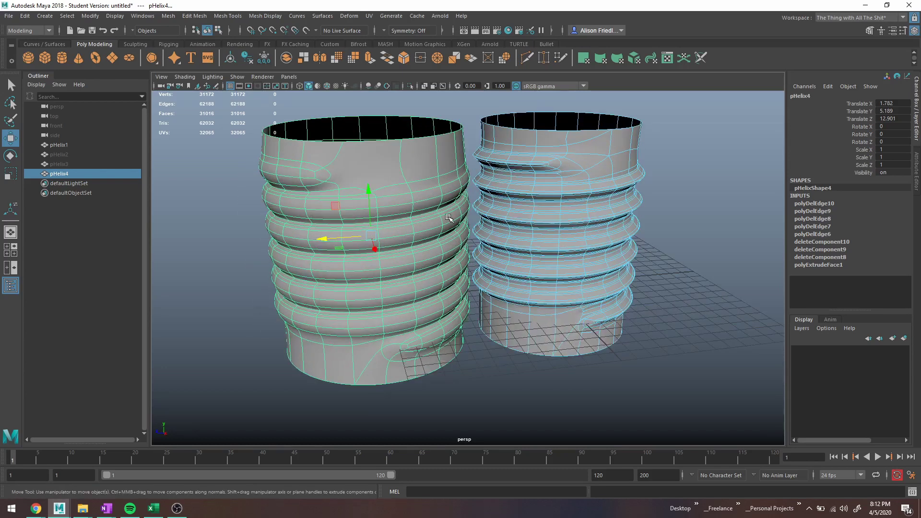
{"action": "key", "text": "q"}
{"action": "right_click_drag", "start_coordinate": [418, 195], "coordinate": [439, 182]}
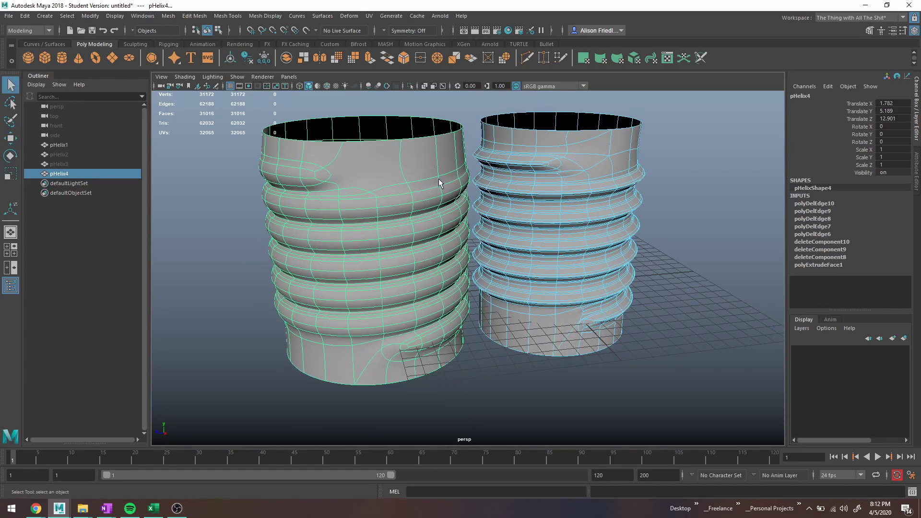
{"action": "left_click_drag", "start_coordinate": [472, 188], "coordinate": [452, 203], "text": "alt"}
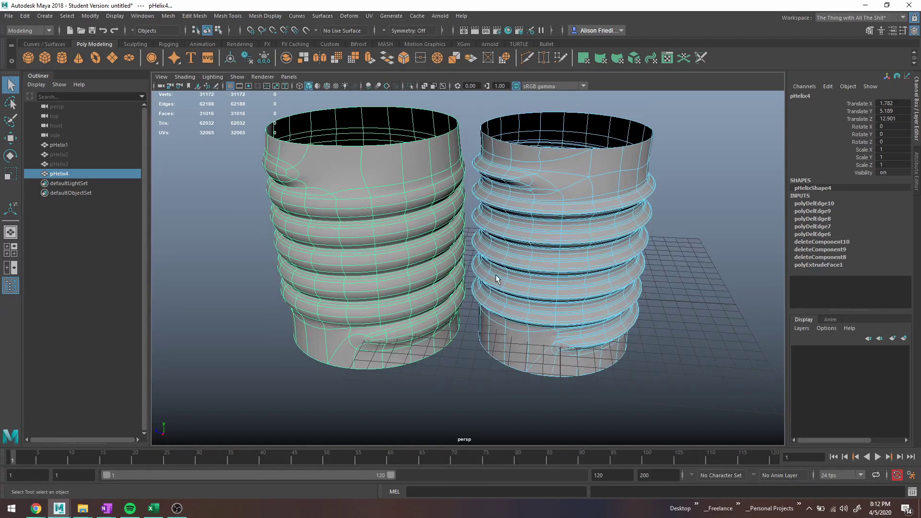
{"action": "left_click", "coordinate": [609, 237]}
{"action": "right_click_drag", "start_coordinate": [604, 165], "coordinate": [626, 154]}
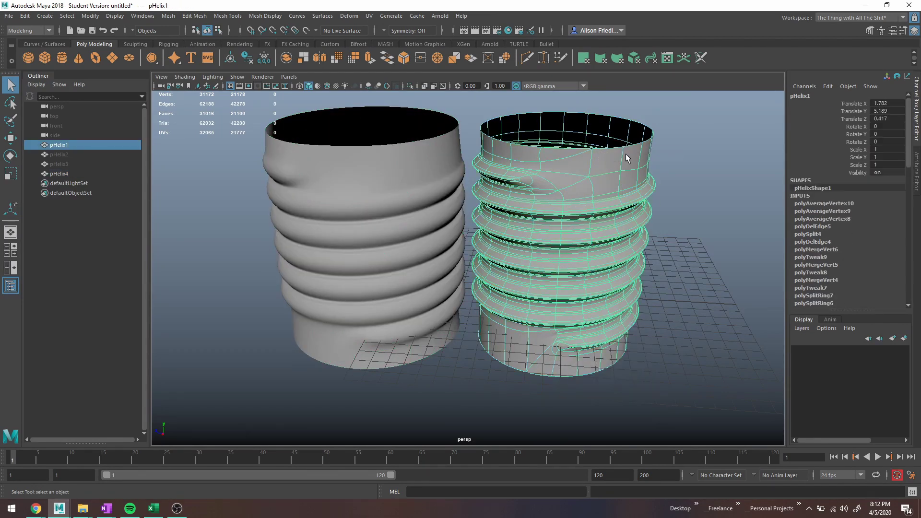